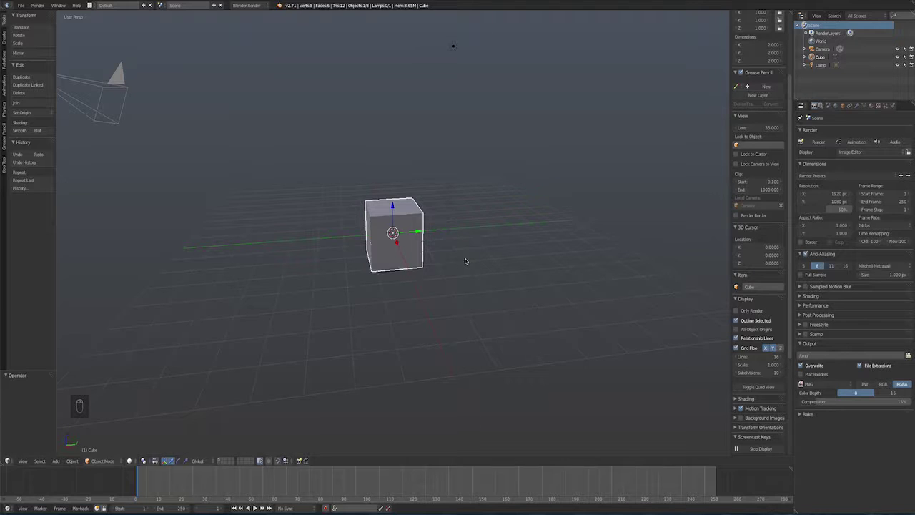
- Show the Cube's physics options in the Physics tab and orbit the view around the scene
click(892, 106)
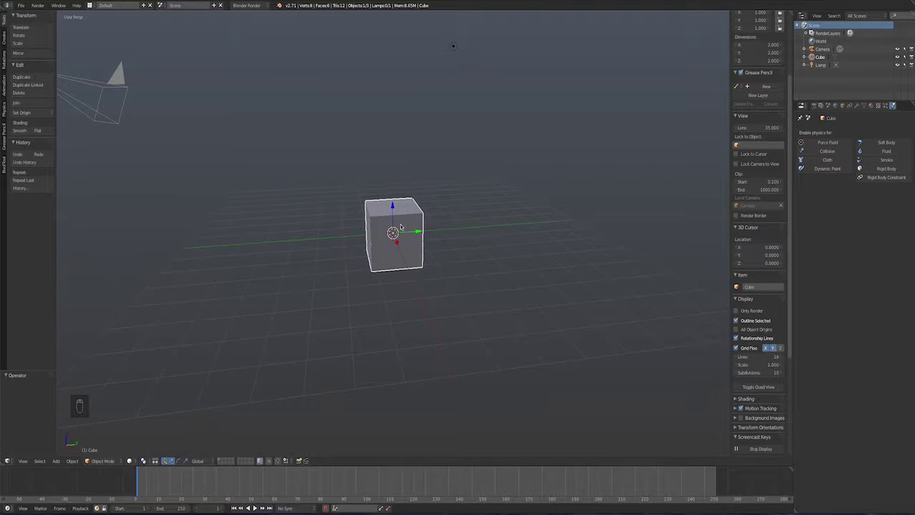
mouse_move(400, 227)
middle_down()
mouse_move(416, 230)
mouse_move(340, 224)
mouse_move(489, 223)
mouse_move(407, 231)
middle_up()
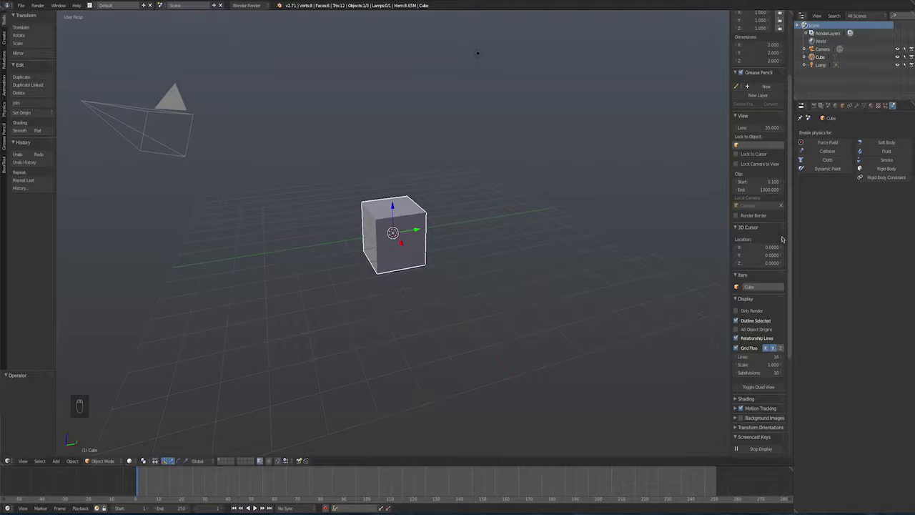
mouse_move(392, 276)
middle_down()
mouse_move(439, 267)
mouse_move(388, 276)
mouse_move(410, 262)
mouse_move(404, 266)
middle_up()
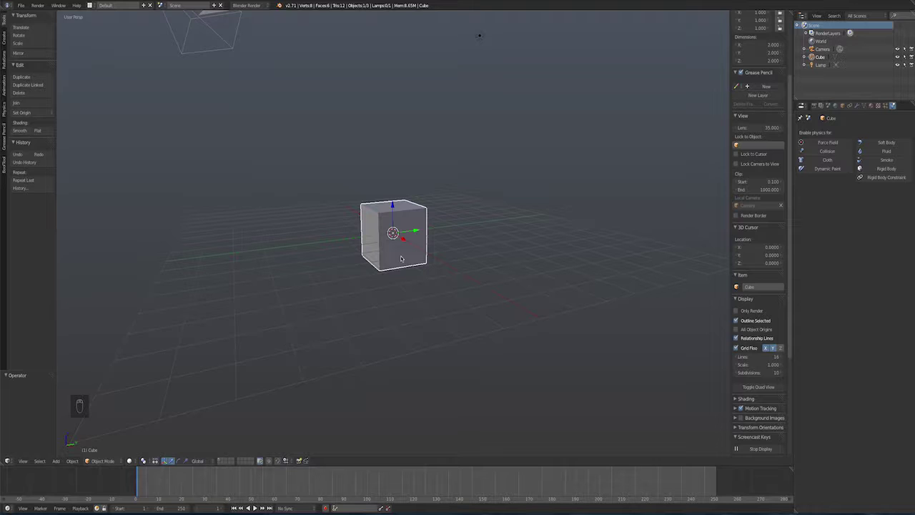
- Raise the cube 1 unit along Z (G, Z, 1), then orbit to inspect it
key(g)
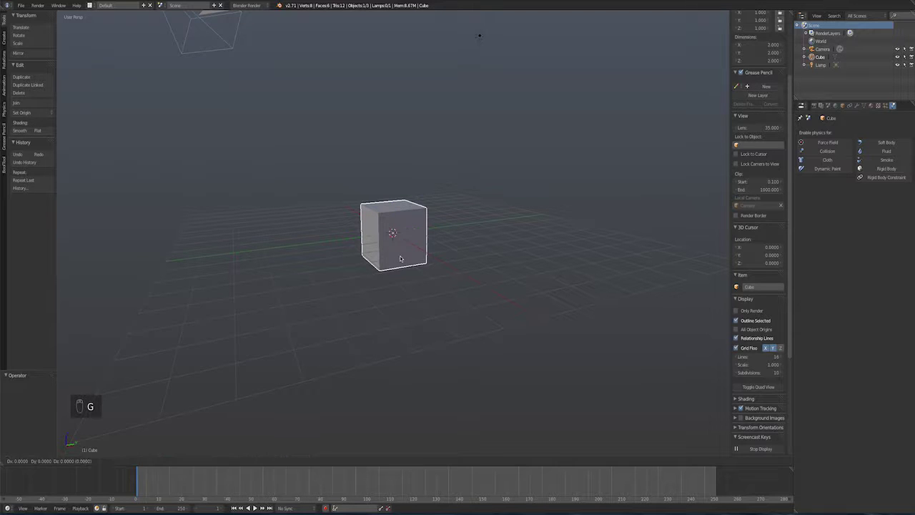
text(z1)
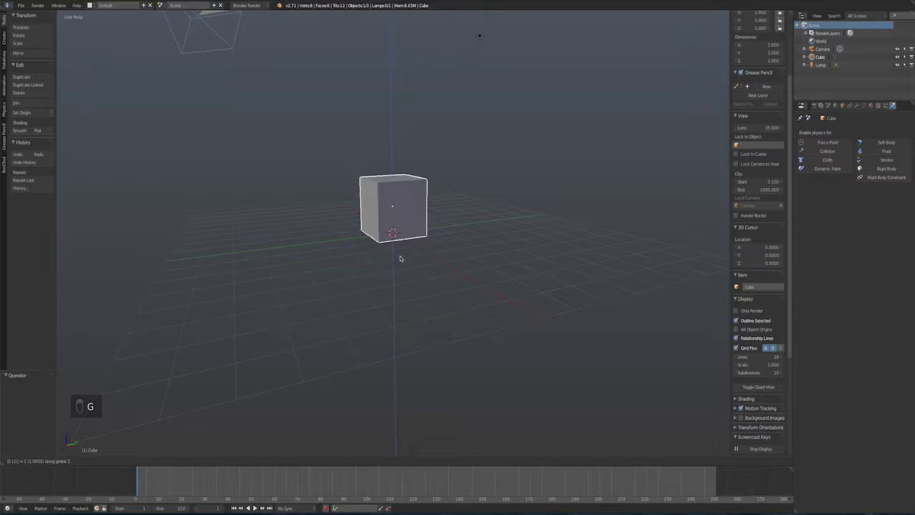
click(400, 259)
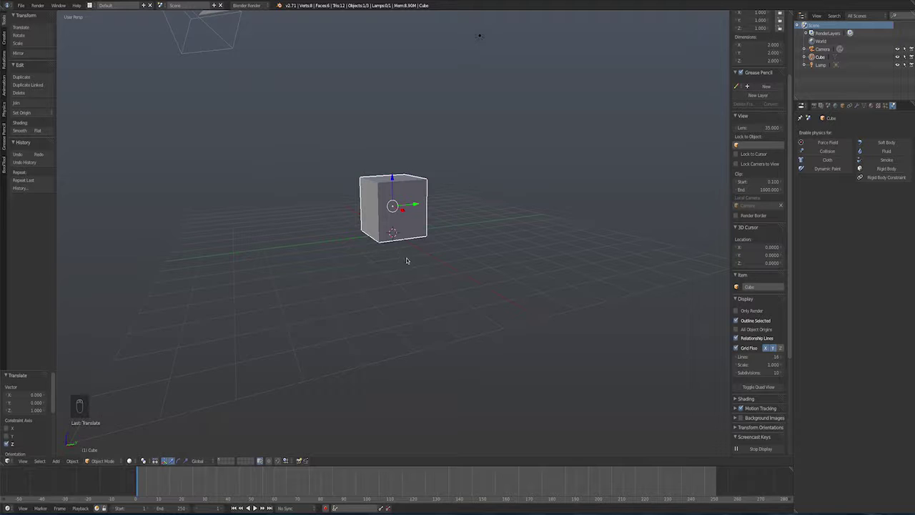
middle_drag(406, 261, 395, 277)
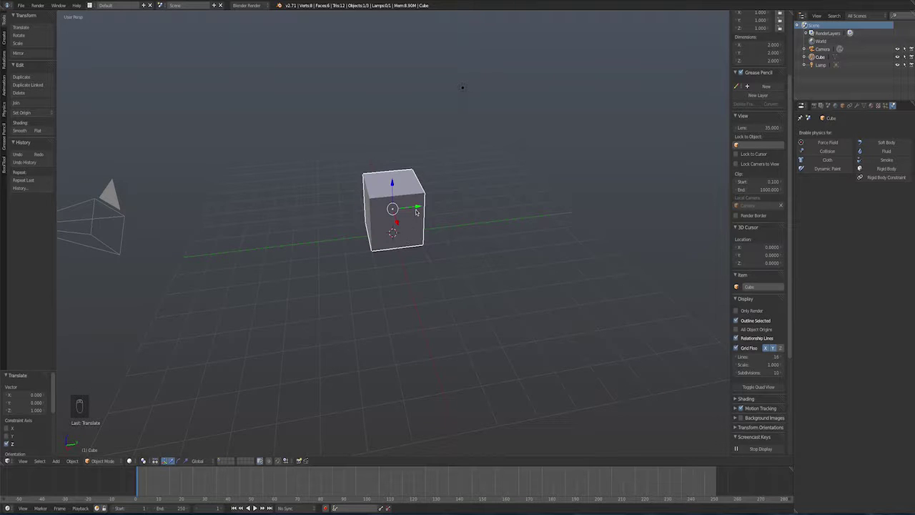
mouse_move(401, 235)
middle_down()
mouse_move(445, 213)
mouse_move(415, 210)
mouse_move(405, 233)
middle_up()
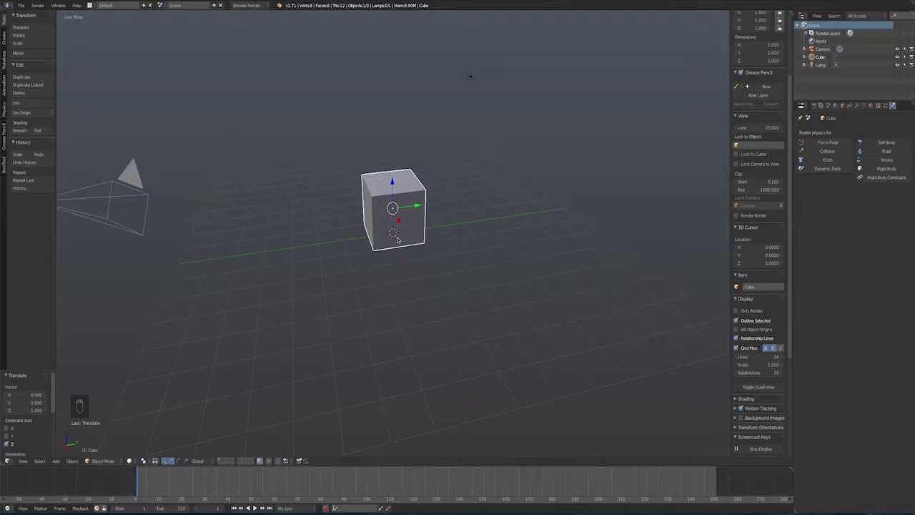
middle_drag(423, 229, 408, 209)
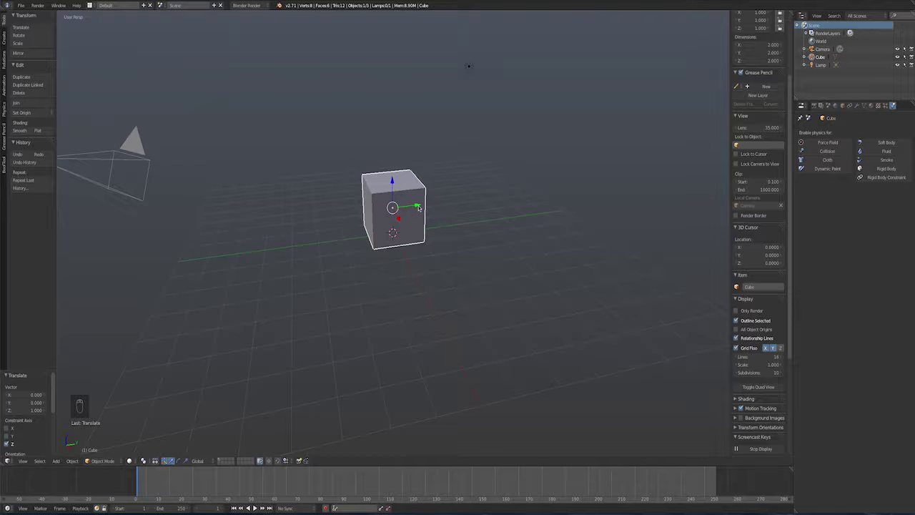
- Scale the cube thinner along Y to 0.292
key(s)
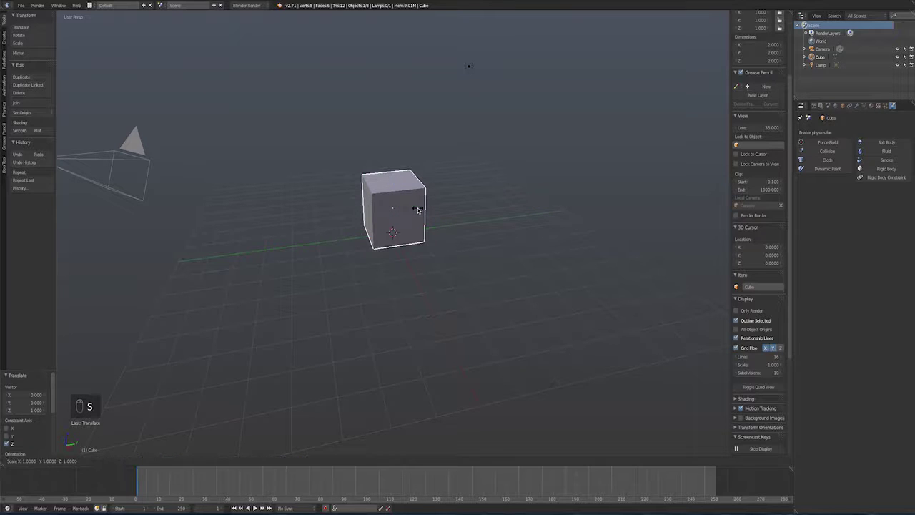
key(y)
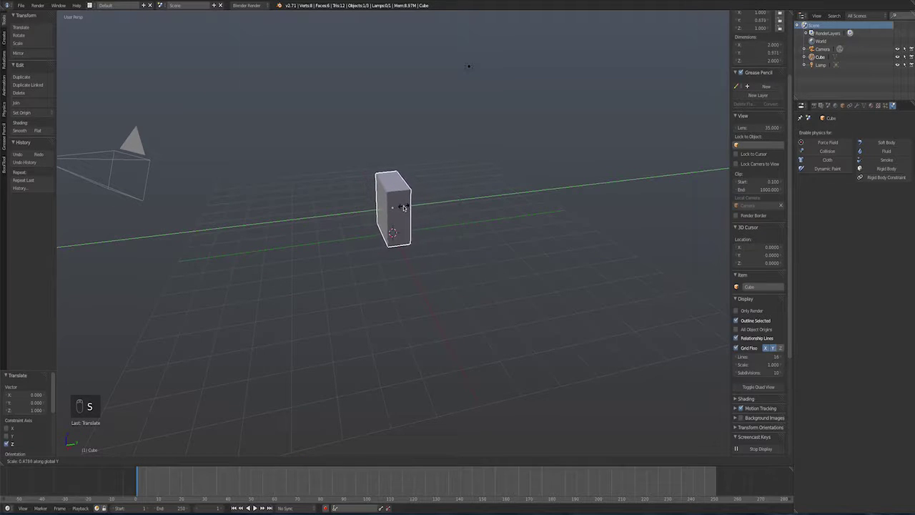
click(400, 208)
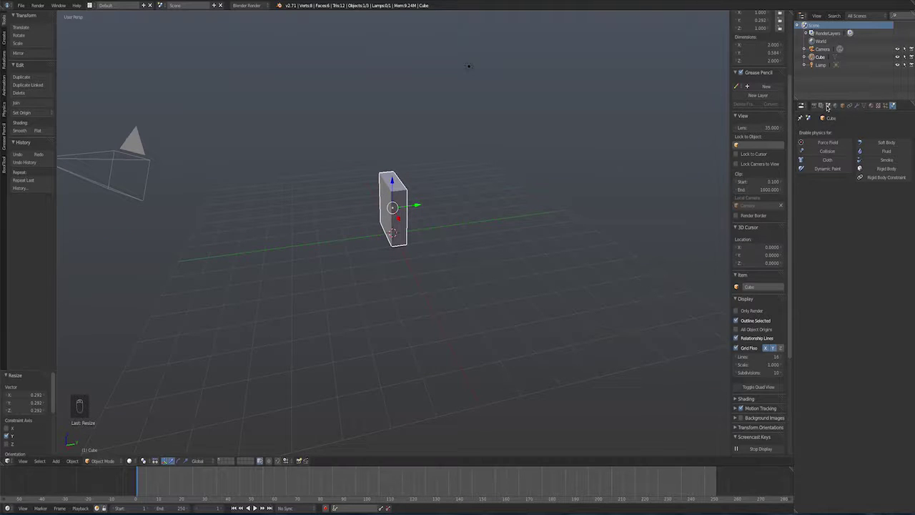
- Set the scene units to Metric
click(828, 105)
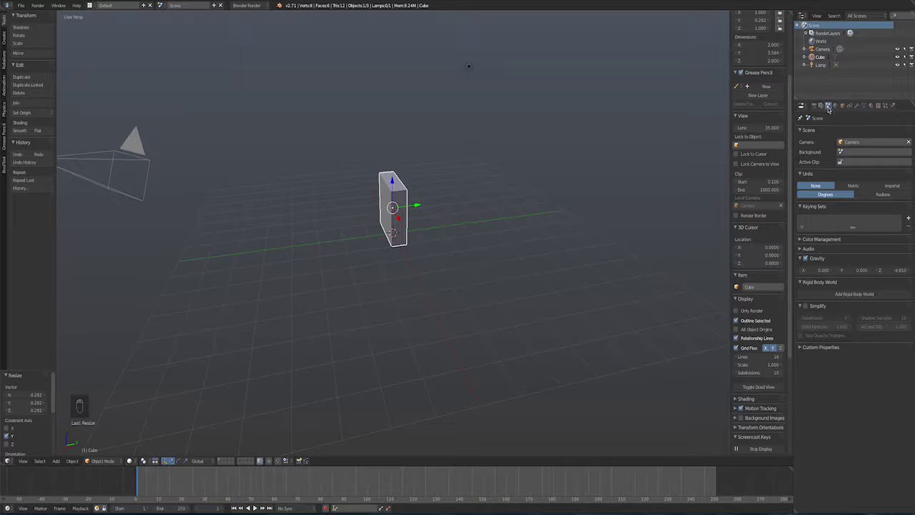
click(853, 186)
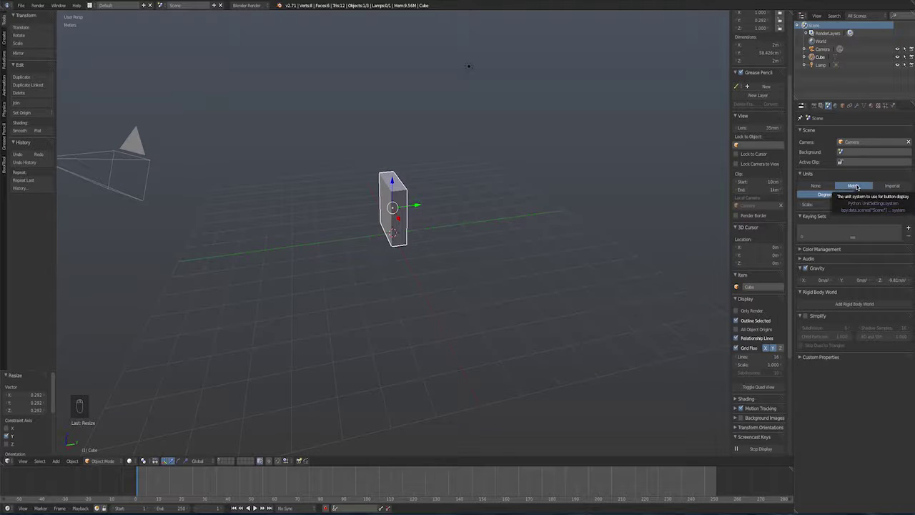
middle_drag(417, 226, 336, 229)
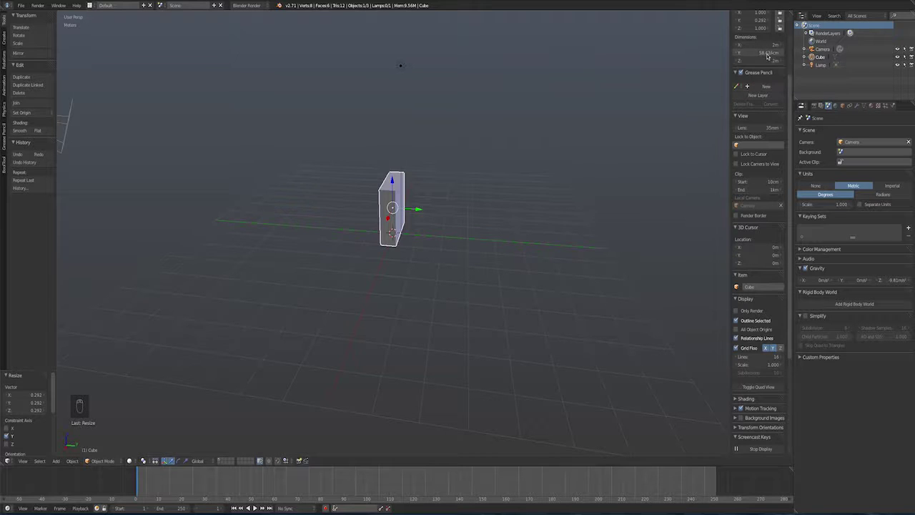
mouse_move(431, 211)
middle_down()
mouse_move(461, 207)
mouse_move(420, 216)
middle_up()
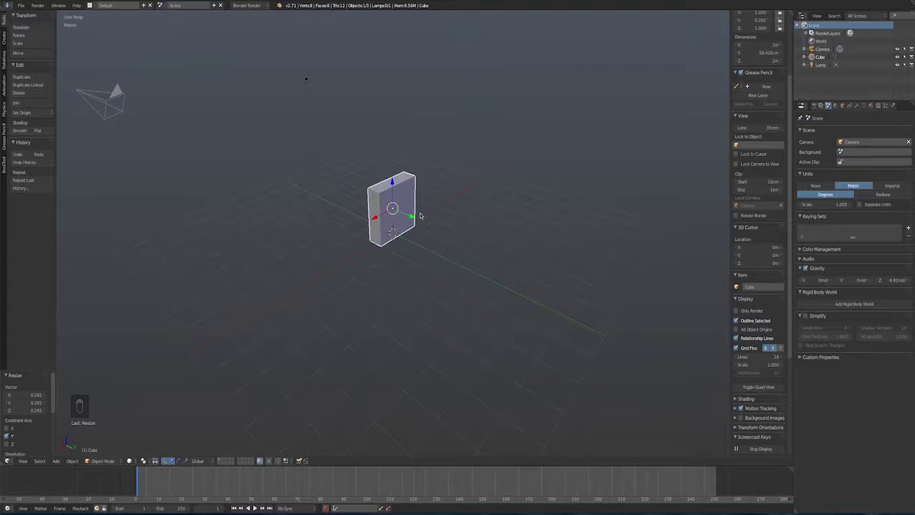
- Narrow the slab along X to a scale of 0.609
key(s)
key(x)
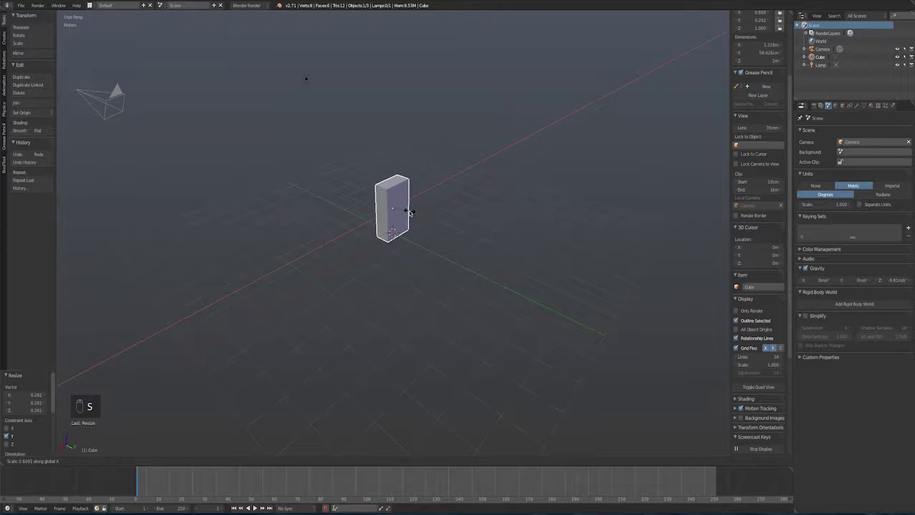
click(408, 211)
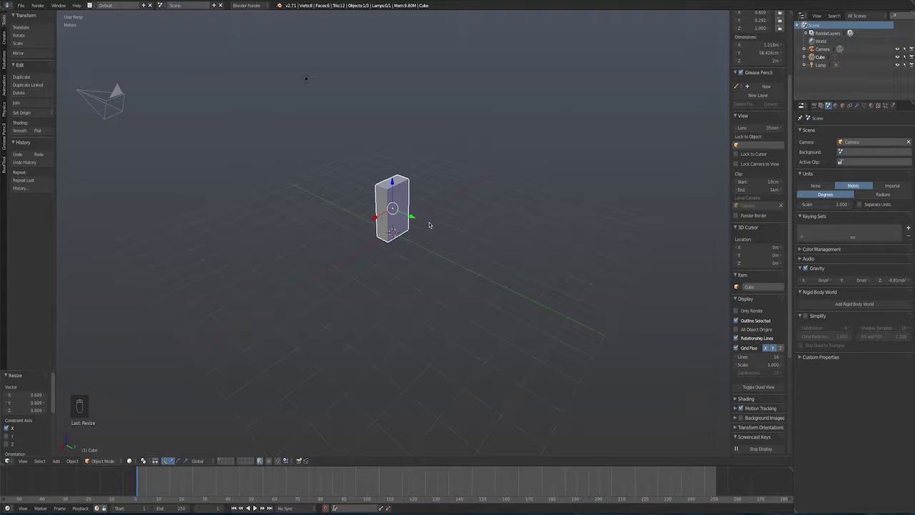
- In Edit Mode, raise the block's top face to make it taller
key(Tab)
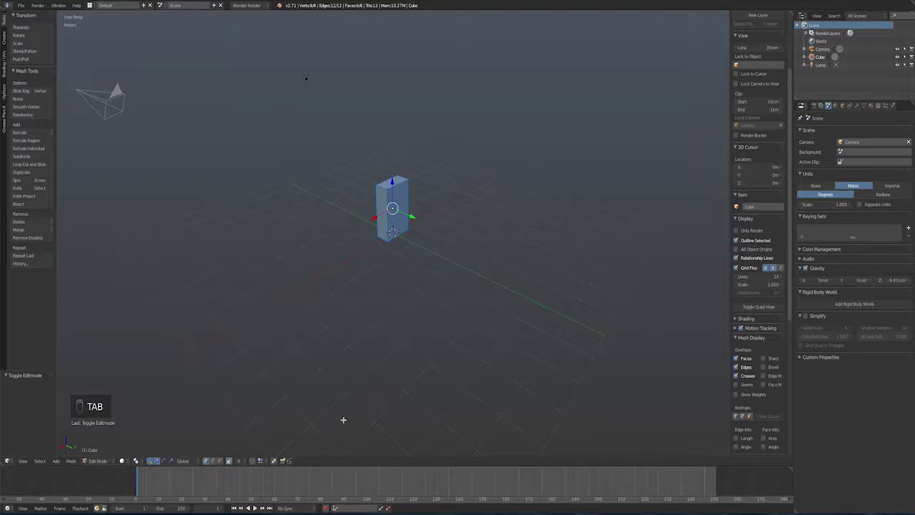
click(391, 180)
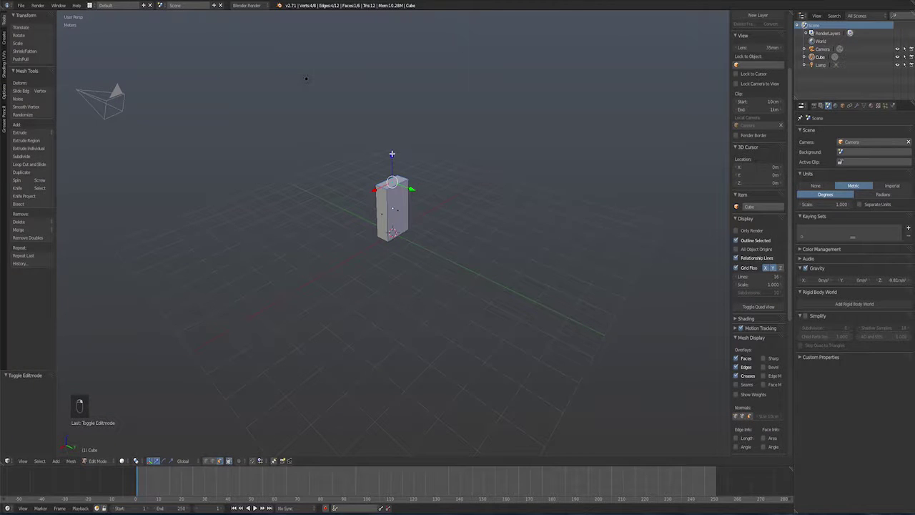
drag(392, 155, 396, 124)
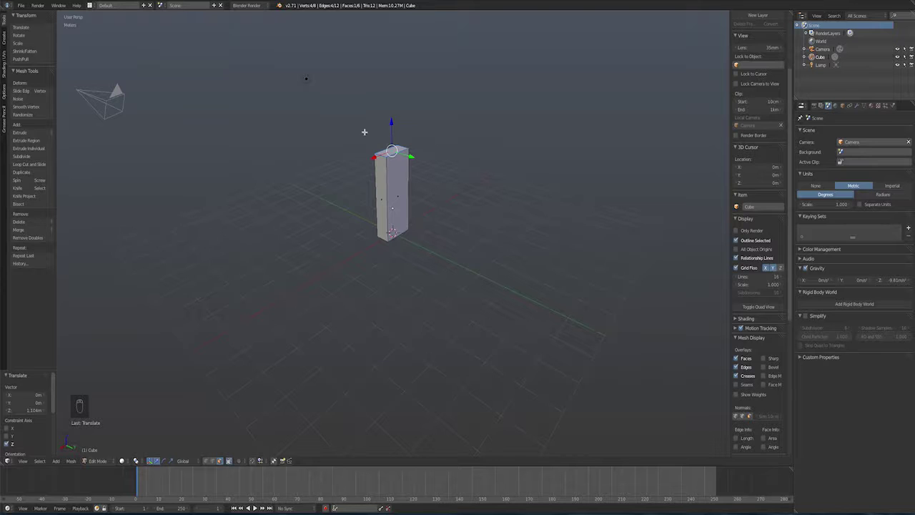
- Scale the whole mesh by 1.836 to about 2.24 × 1.07 × 5.70 m, returning to Object Mode
click(351, 117)
key(a)
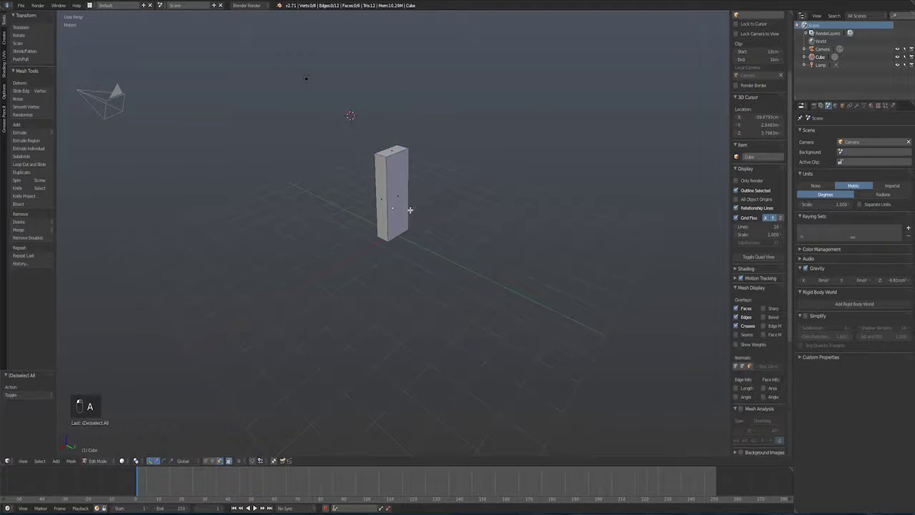
key(a)
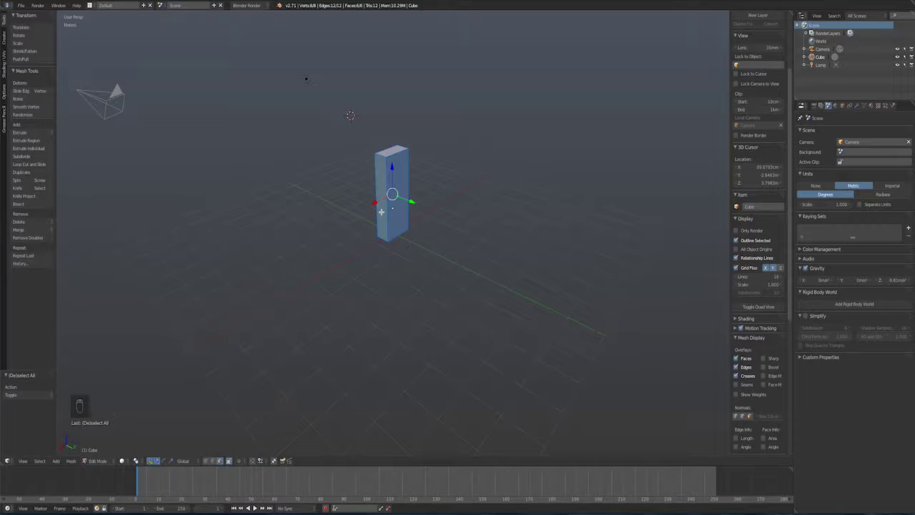
key(s)
click(358, 207)
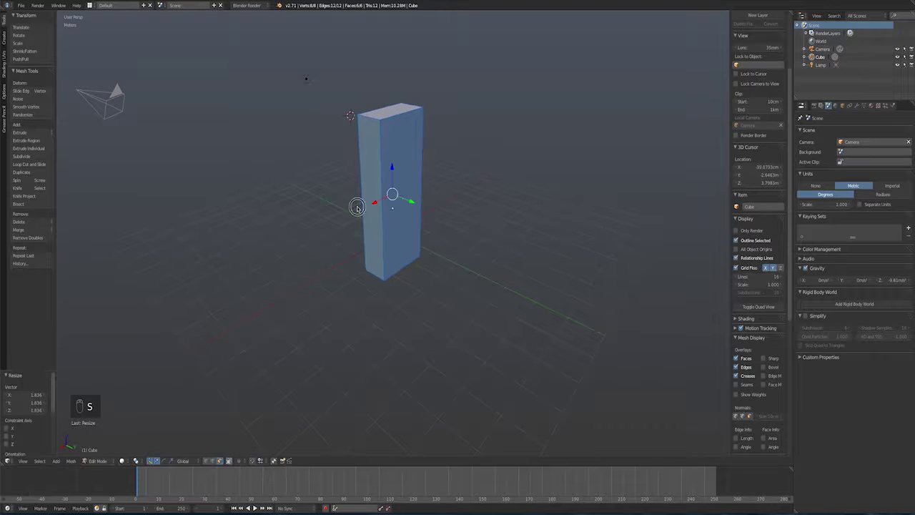
middle_drag(451, 243, 469, 227)
key(super)
key(Tab)
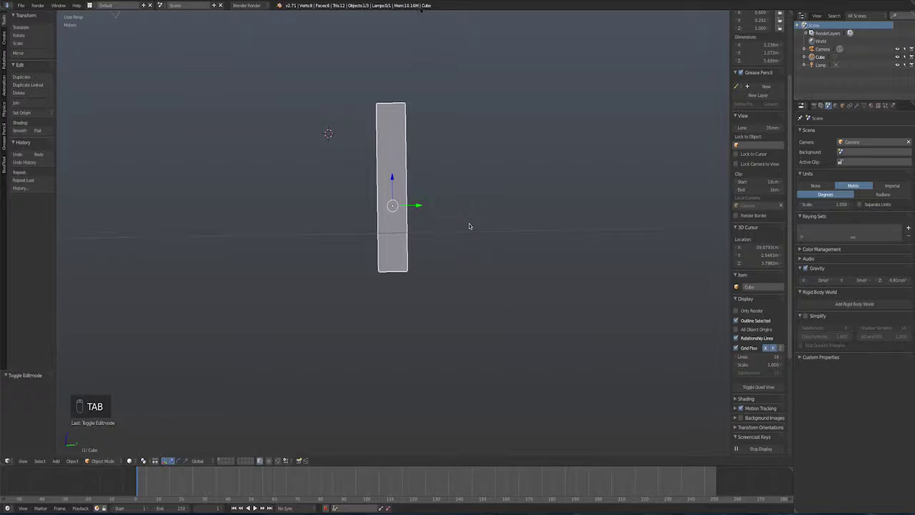
- Switch to an orthographic front view of the pillar
key(KP_1)
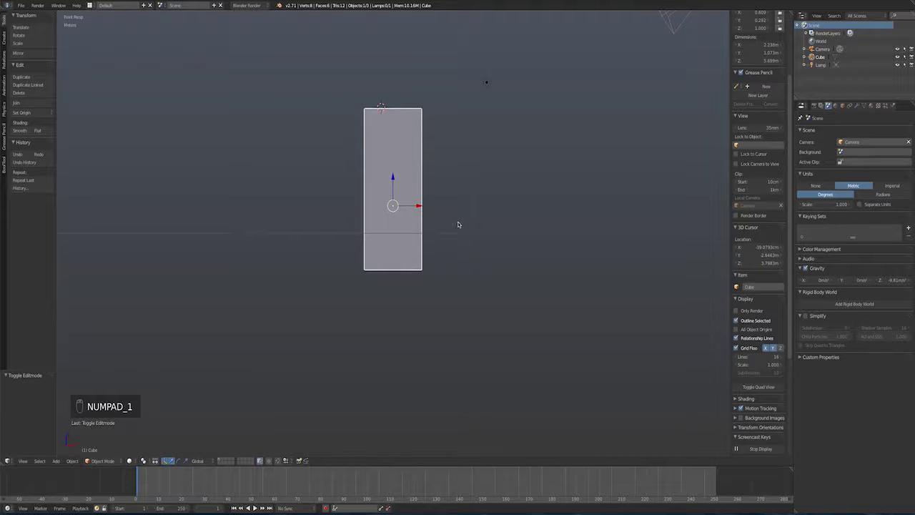
scroll(458, 225, up, 2)
scroll(459, 224, down, 2)
scroll(459, 224, up, 1)
scroll(458, 224, up, 1)
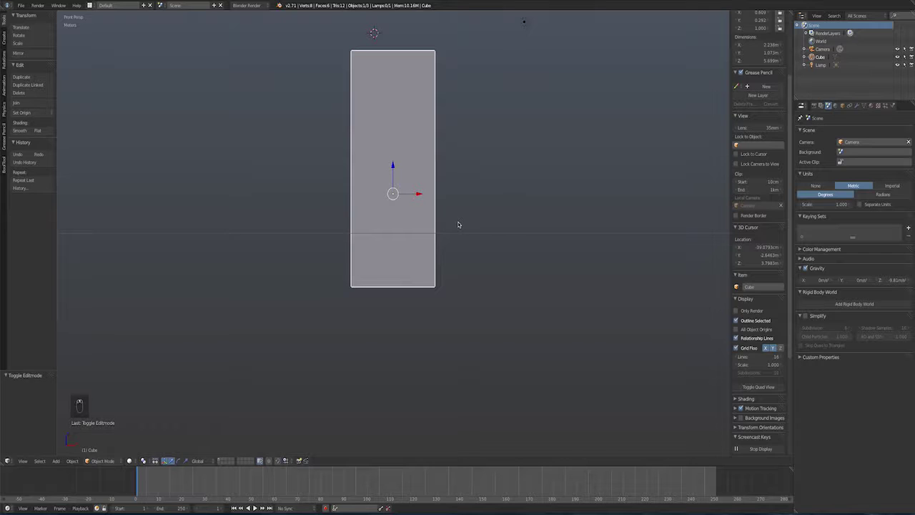
key(KP_5)
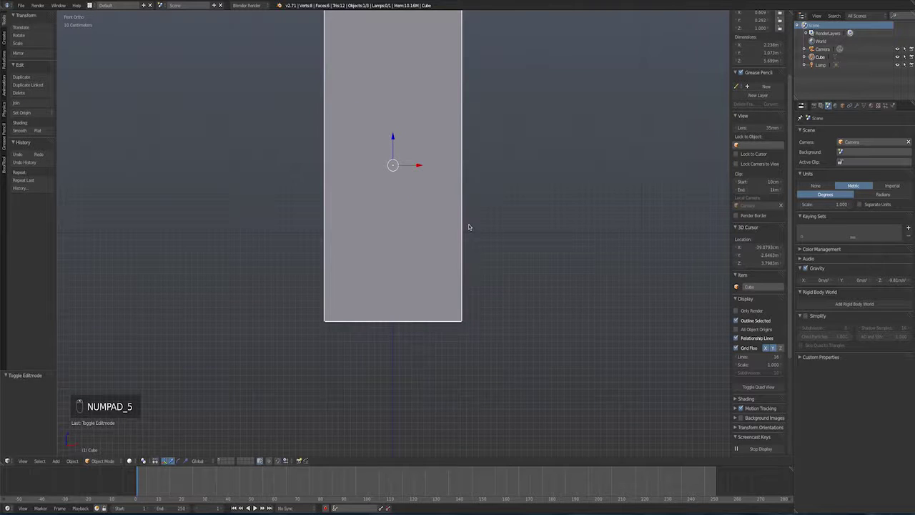
- Lower the pillar along Z toward the ground grid line
key(g)
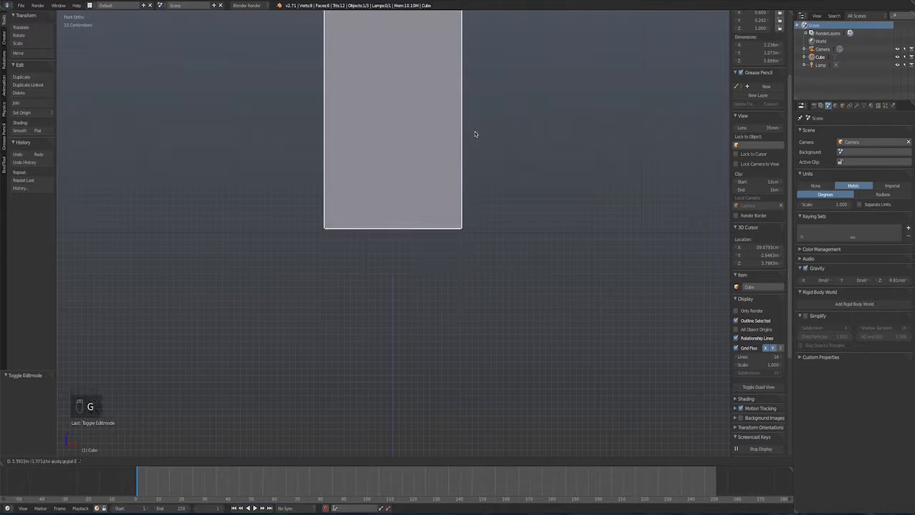
click(474, 134)
scroll(502, 163, up, 3)
scroll(501, 166, up, 3)
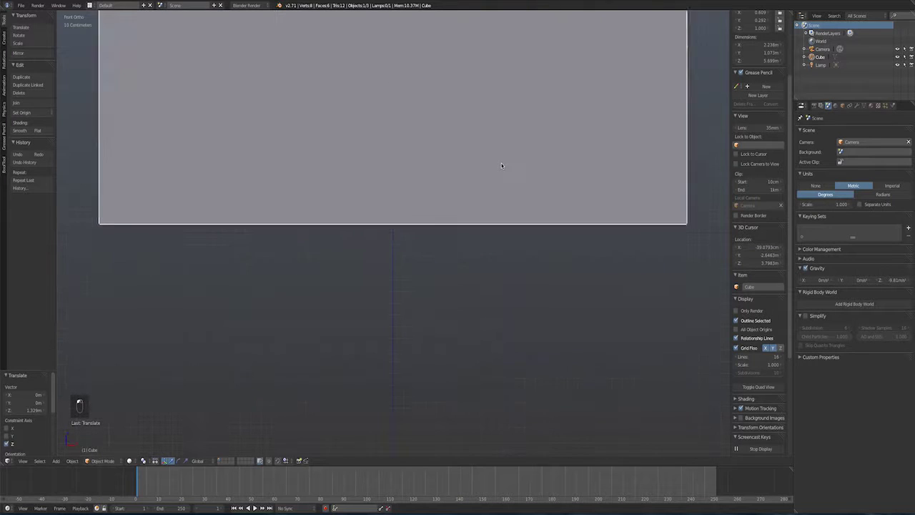
key(g)
key(z)
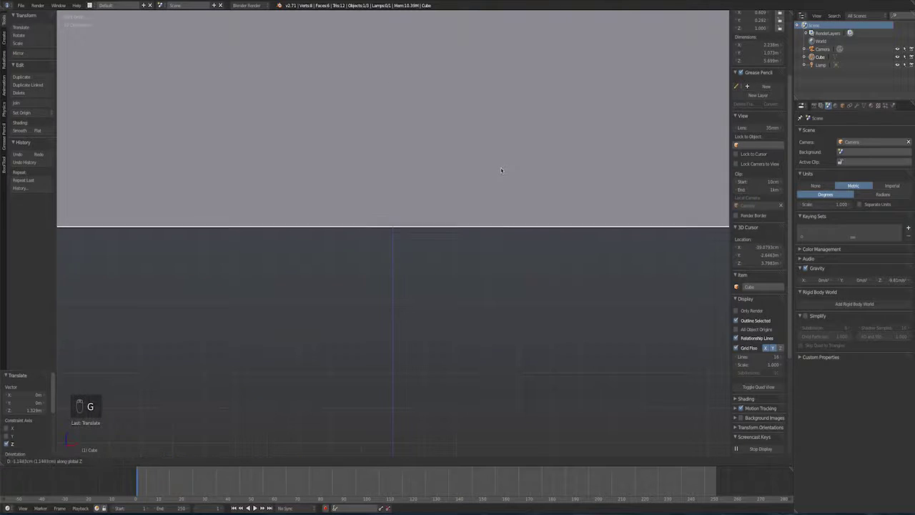
click(501, 173)
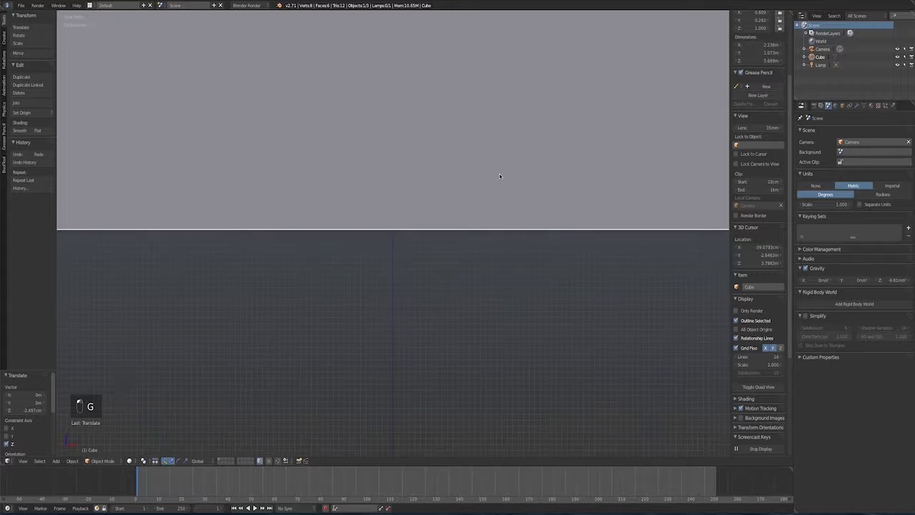
- Zoom in and nudge the pillar vertically until its base rests exactly on the grid line
scroll(498, 176, up, 1)
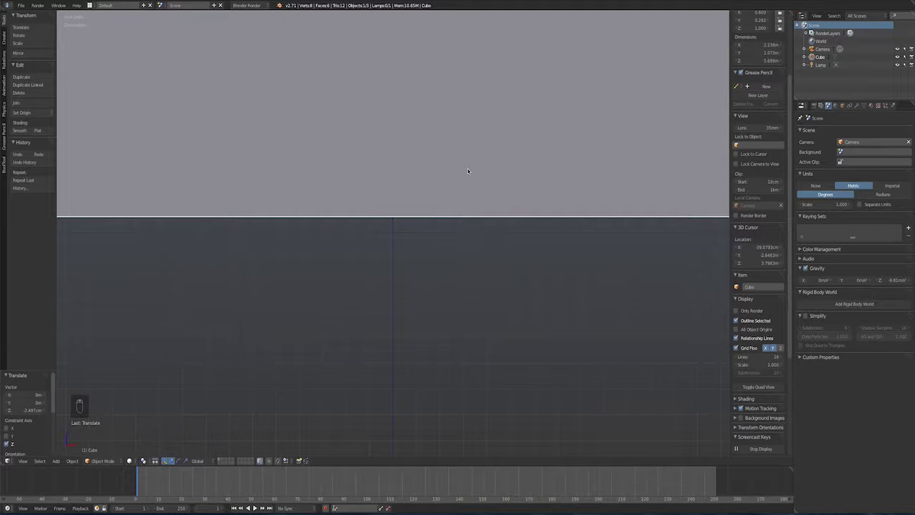
scroll(467, 169, up, 3)
scroll(453, 169, up, 3)
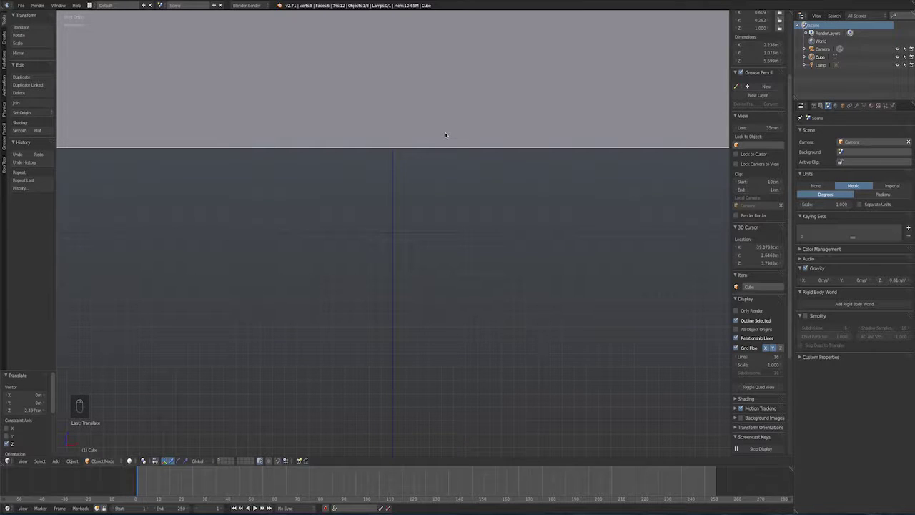
key(g)
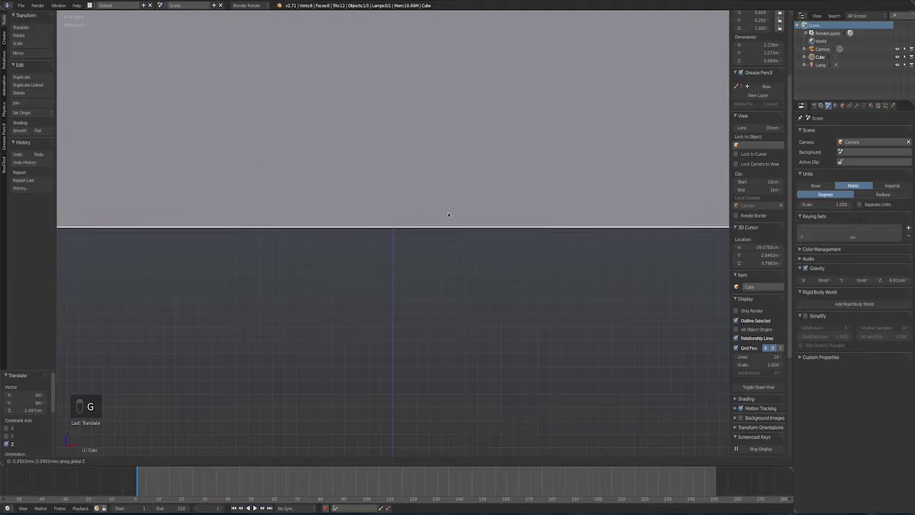
click(448, 214)
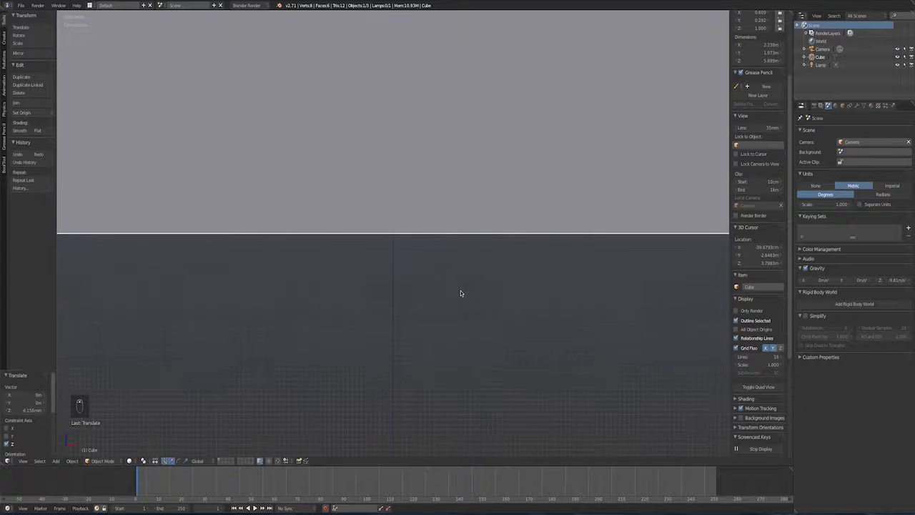
scroll(460, 290, down, 2)
scroll(461, 293, down, 3)
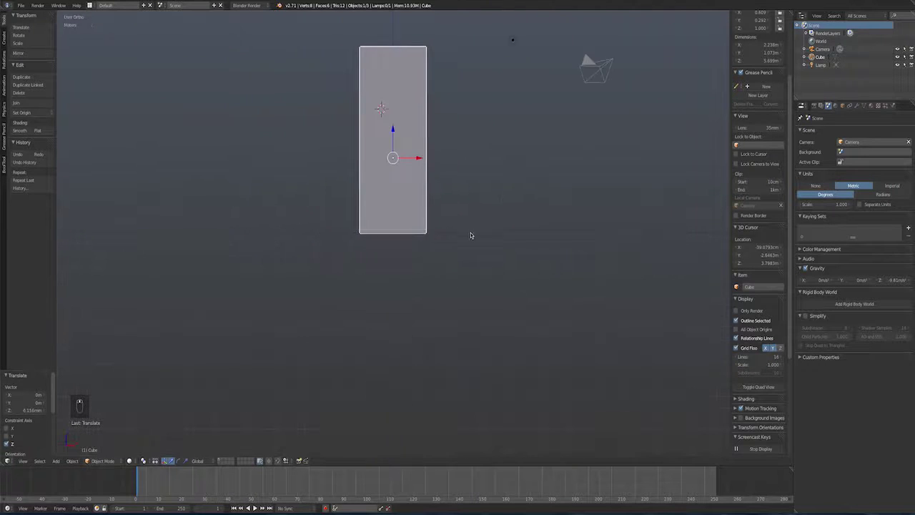
- Apply the pillar's scale so it reads 1.000 while staying 2.238 × 1.073 × 5.699 m
middle_drag(471, 232, 420, 270)
middle_drag(579, 216, 533, 203)
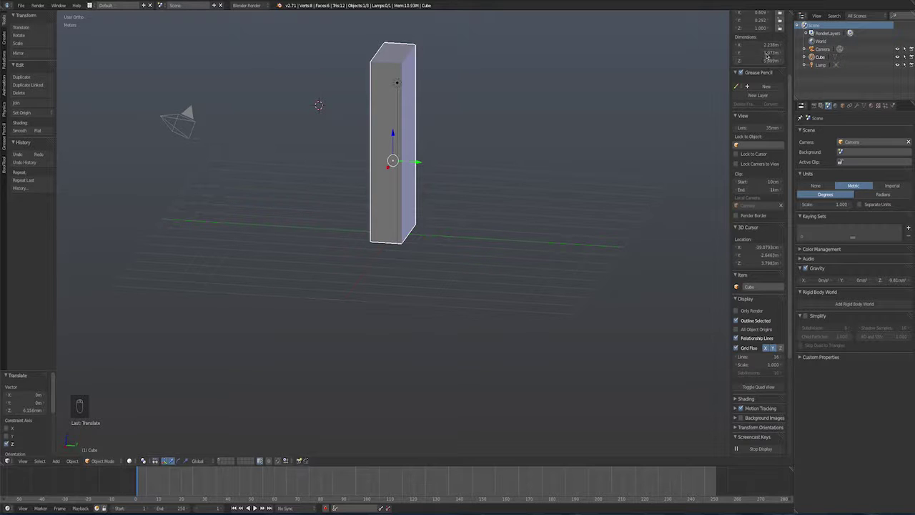
middle_drag(512, 167, 437, 162)
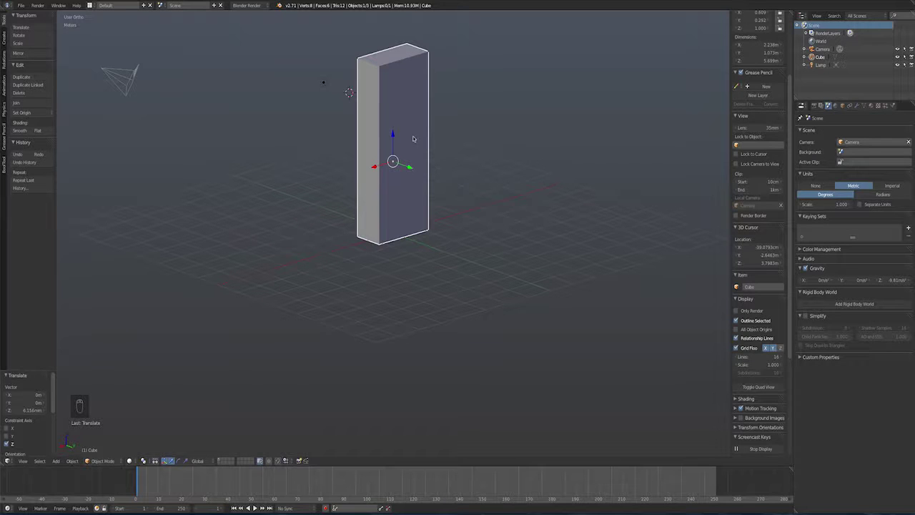
middle_drag(422, 129, 448, 174)
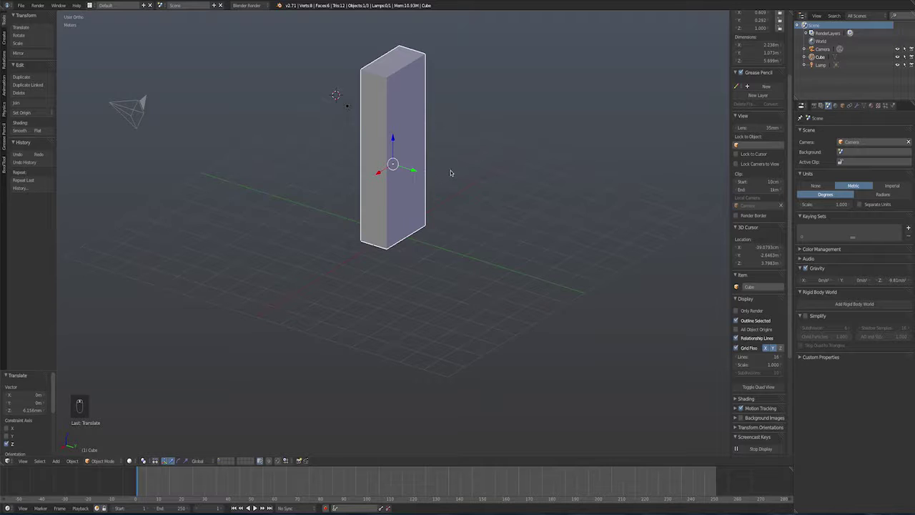
key(ctrl+a)
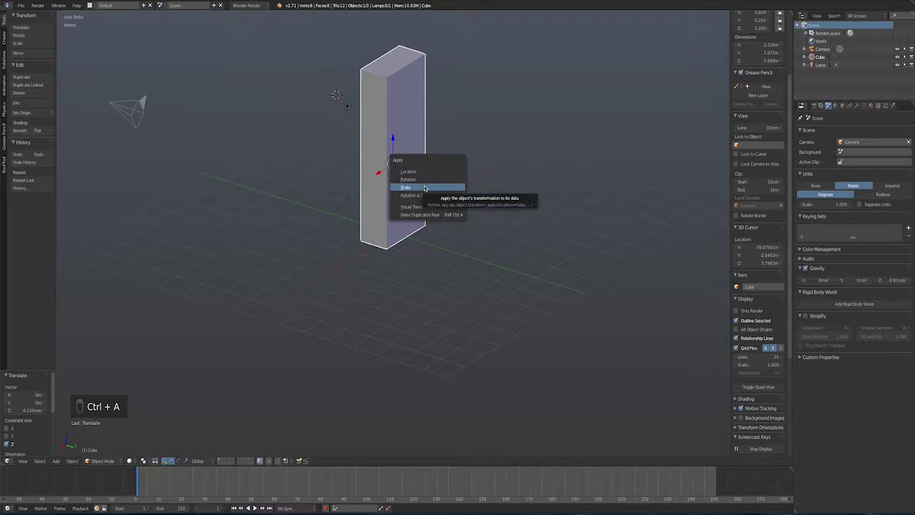
click(425, 188)
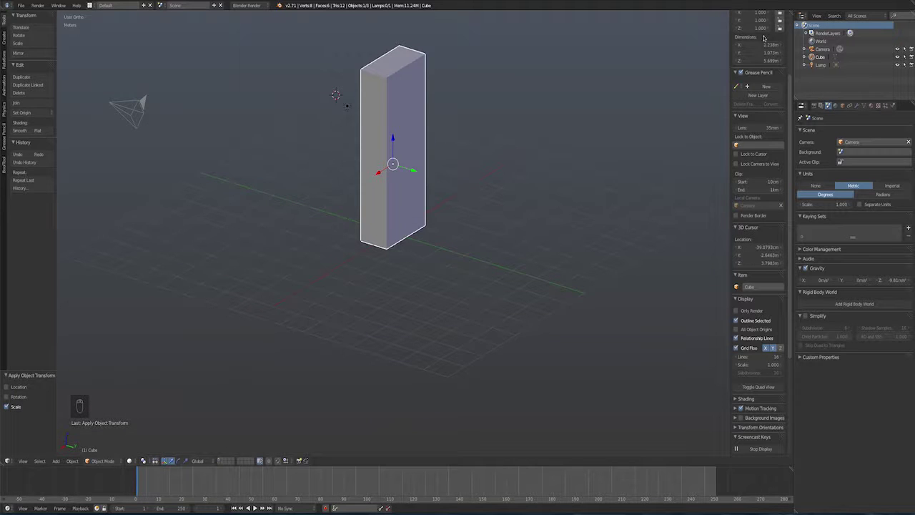
scroll(761, 43, up, 2)
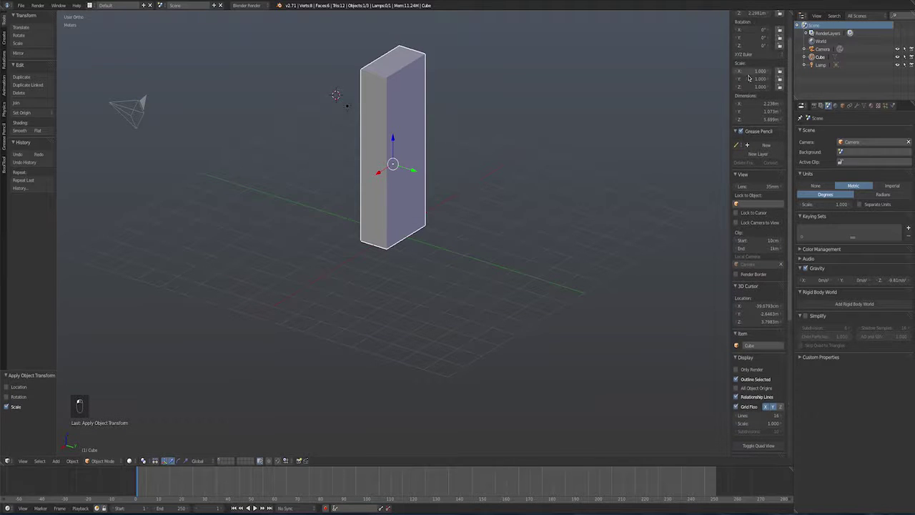
middle_drag(455, 164, 475, 171)
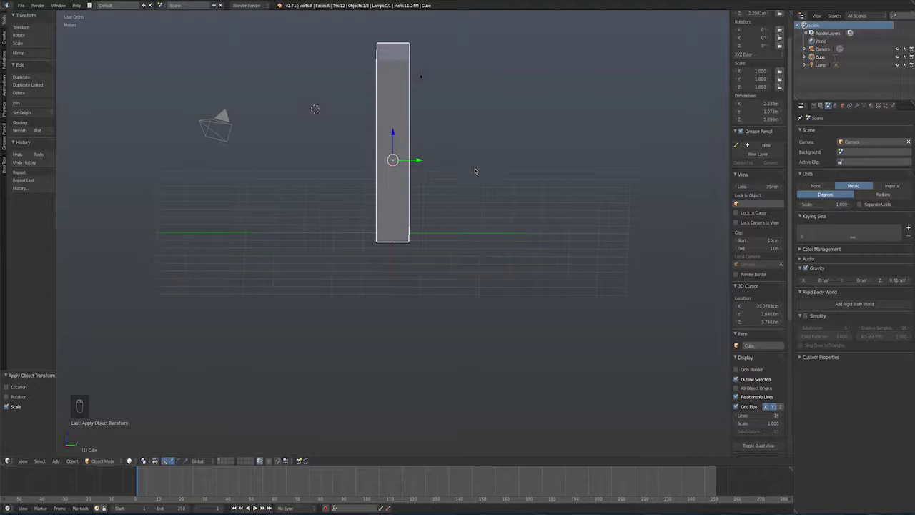
- Duplicate the pillar twice along Y, placing Cube.001 on the right and Cube.002 on the left
key(shift+d)
key(y)
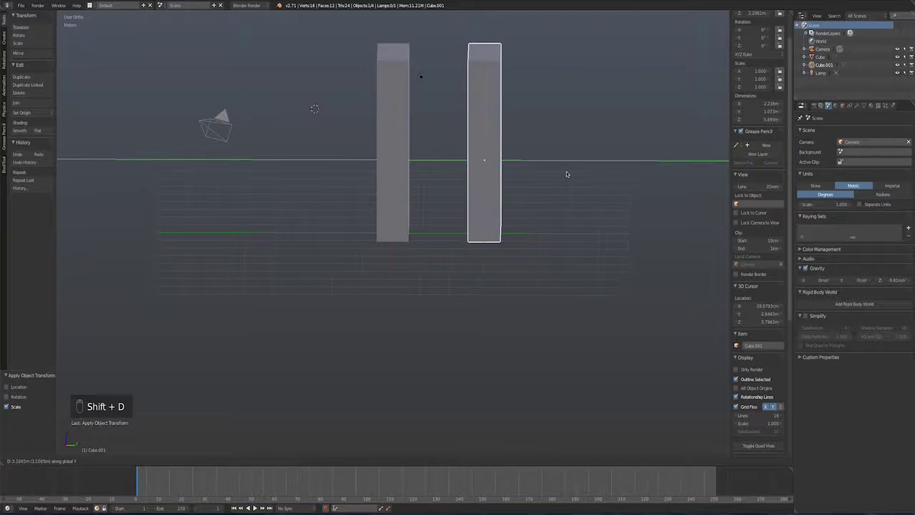
click(576, 173)
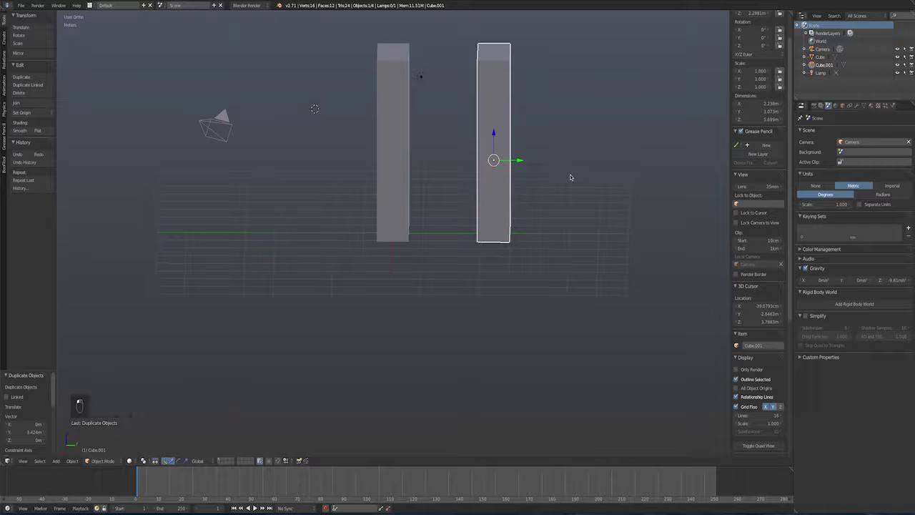
key(shift+d)
key(y)
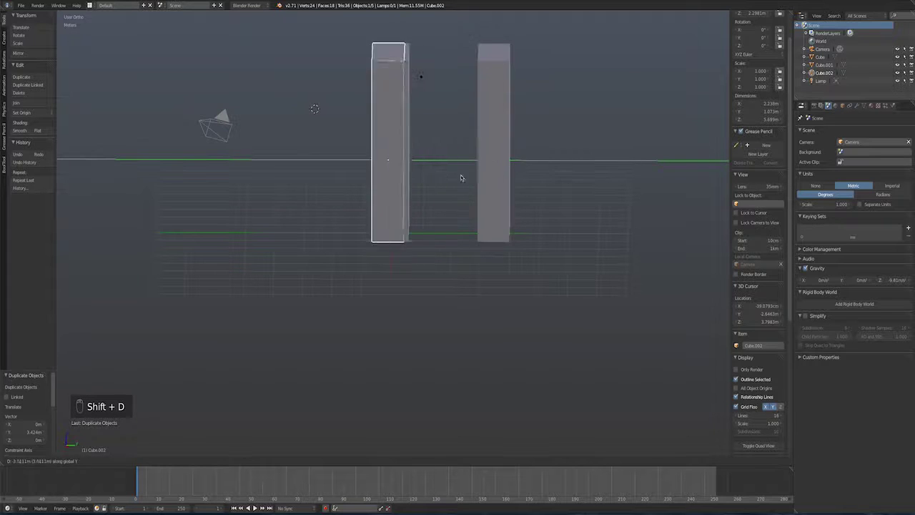
click(361, 167)
middle_drag(397, 193, 225, 167)
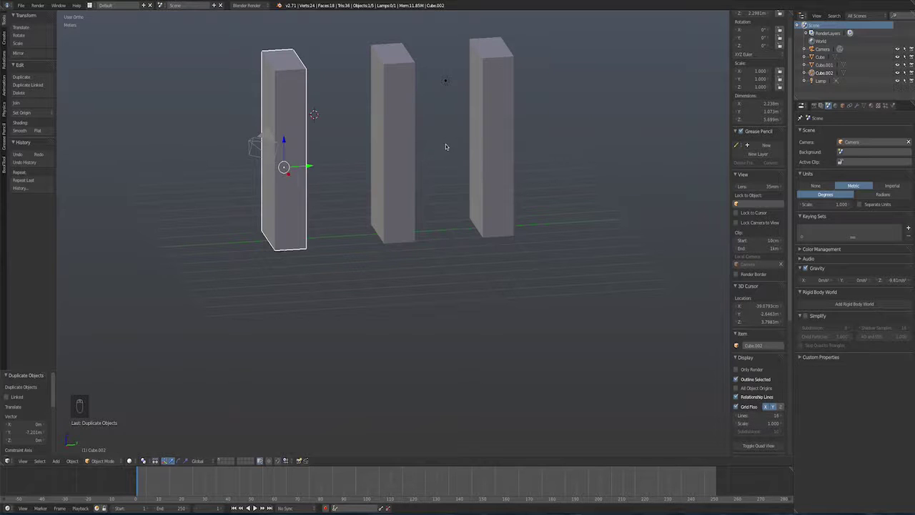
mouse_move(446, 147)
middle_down()
mouse_move(508, 149)
mouse_move(417, 163)
mouse_move(378, 156)
mouse_move(455, 155)
middle_up()
- Save the scene to the Desktop as V.blend
click(22, 6)
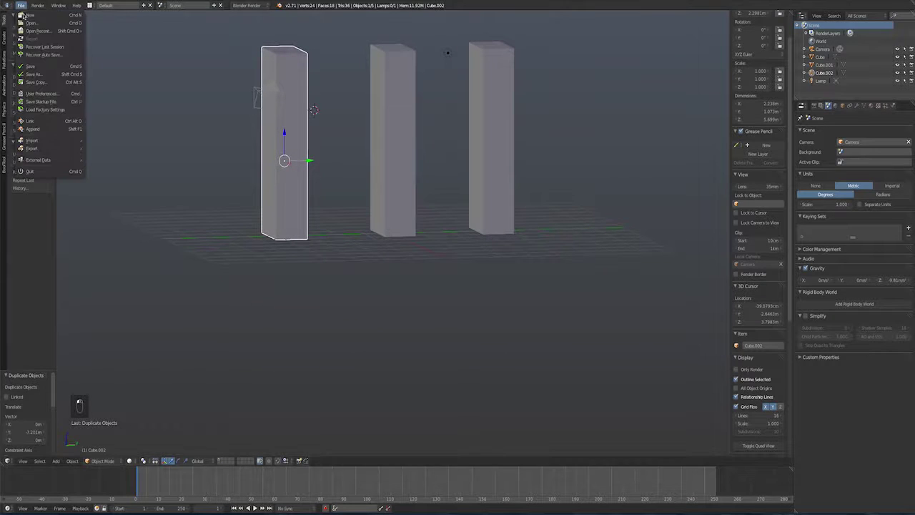
click(33, 74)
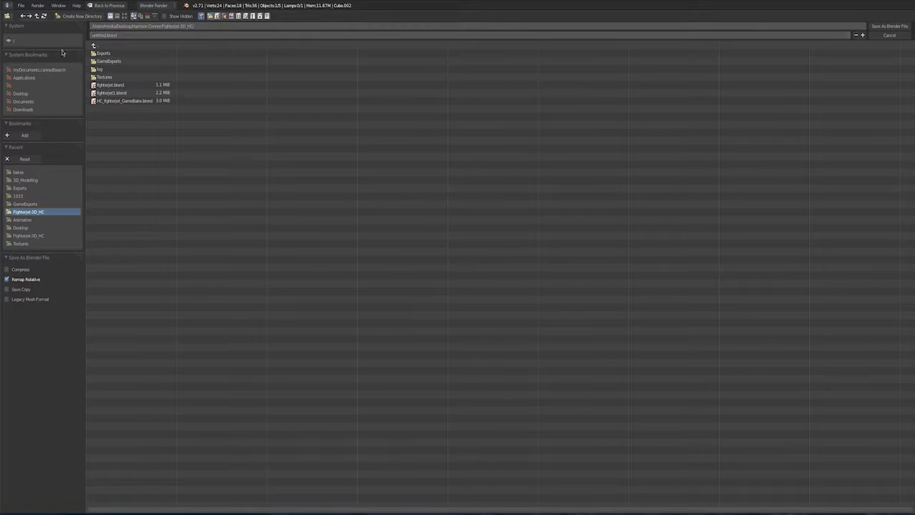
click(20, 94)
click(114, 35)
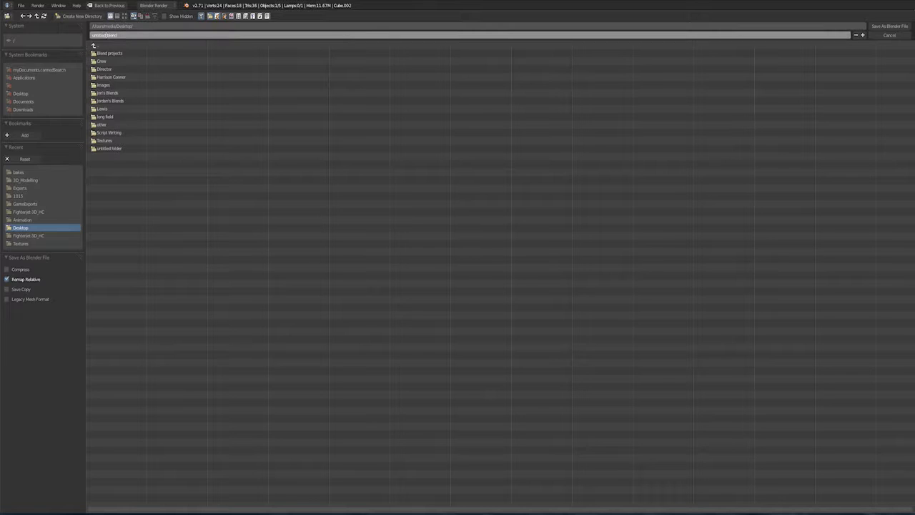
drag(106, 35, 36, 35)
text(VoronoiTestVideo)
key(Return)
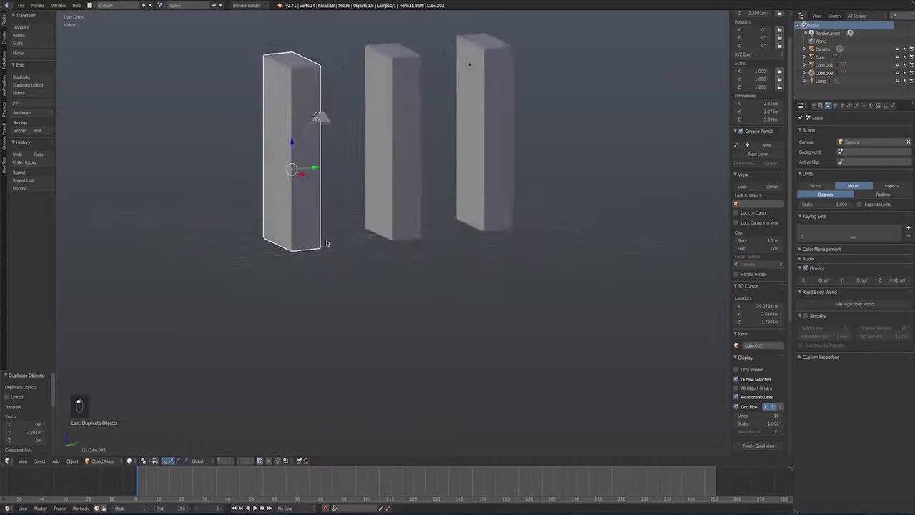
- Snap the 3D cursor to the world origin and add a plane there
mouse_move(326, 243)
middle_down()
mouse_move(377, 236)
mouse_move(338, 253)
middle_up()
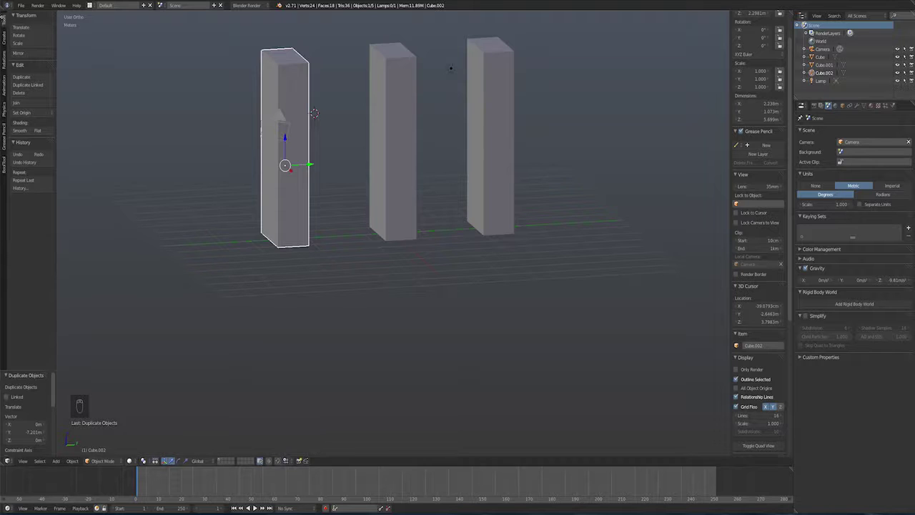
click(3, 38)
click(35, 35)
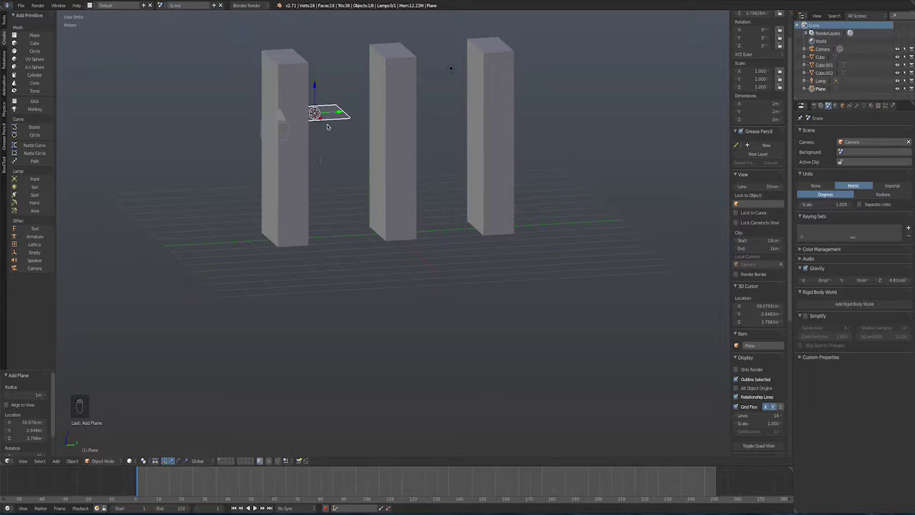
key(super+z)
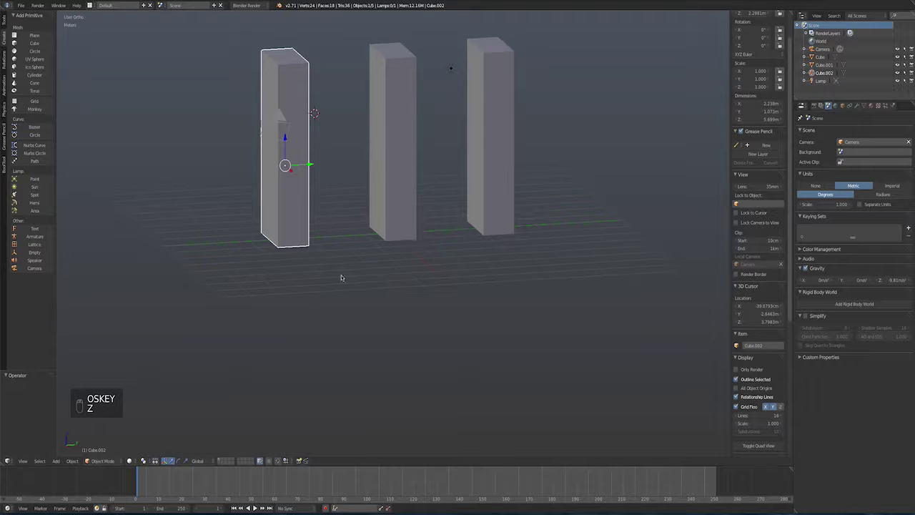
click(72, 461)
mouse_move(93, 392)
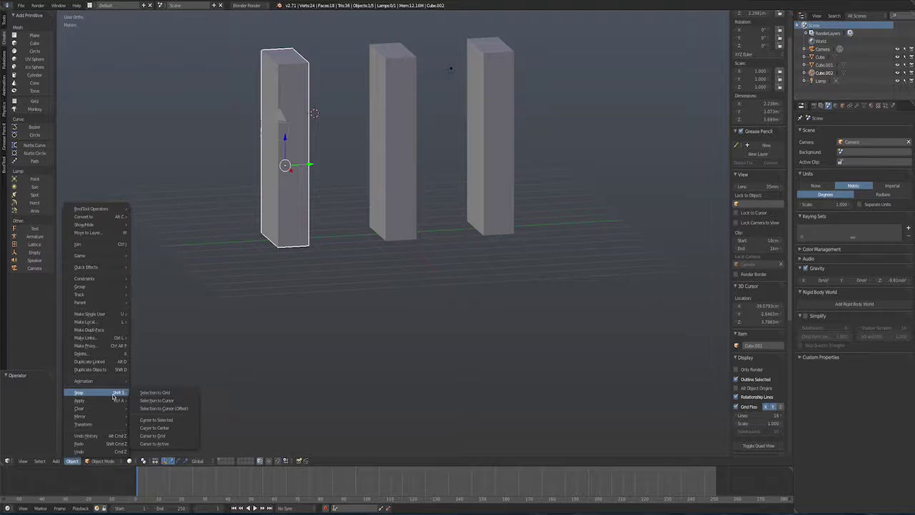
click(156, 428)
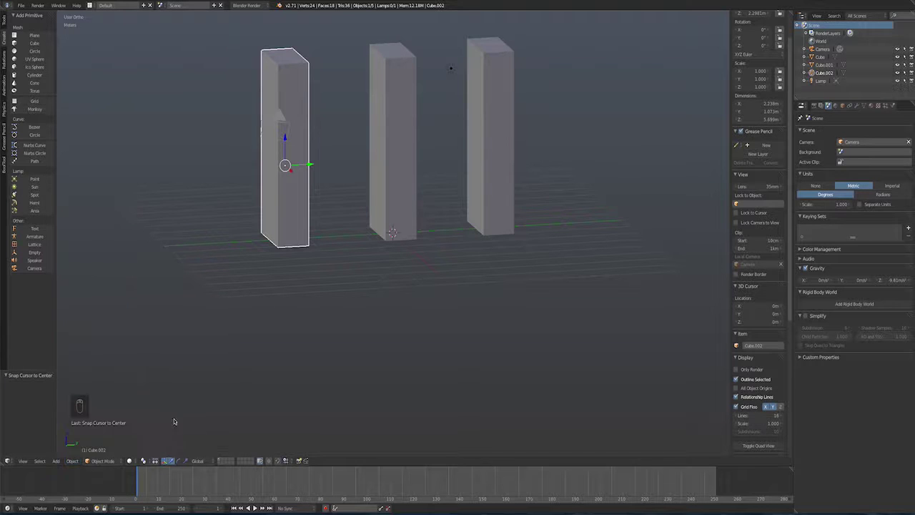
click(30, 35)
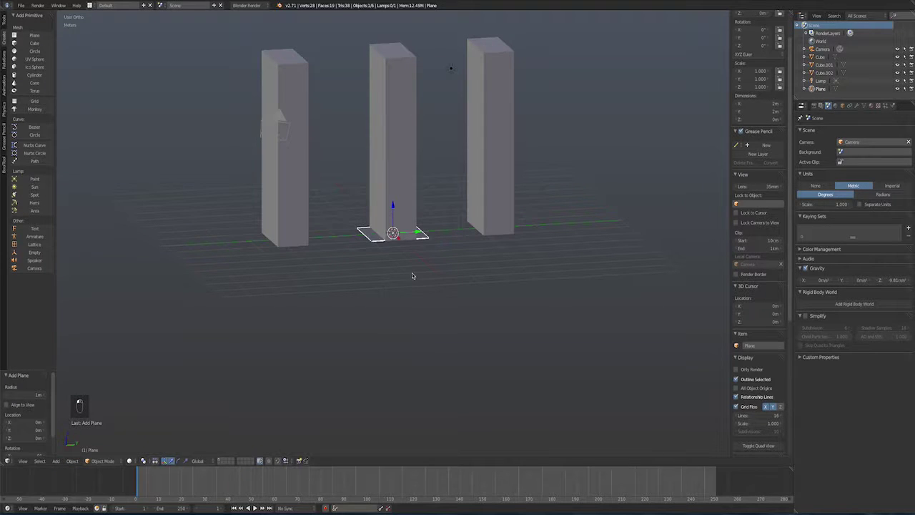
- Scale the plane to about 13.185 so it spreads beneath all three pillars
key(s)
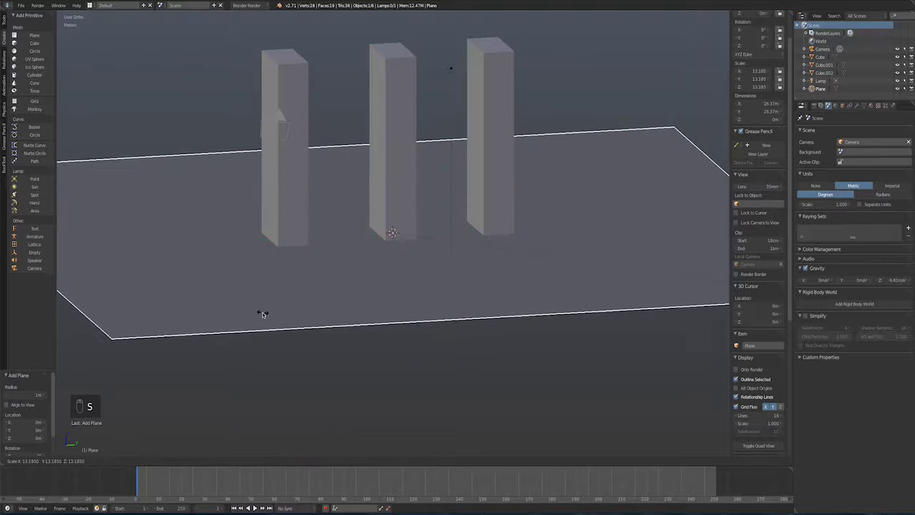
click(259, 313)
middle_drag(335, 280, 235, 273)
scroll(301, 302, down, 4)
scroll(338, 264, up, 3)
scroll(338, 264, up, 3)
scroll(287, 268, down, 3)
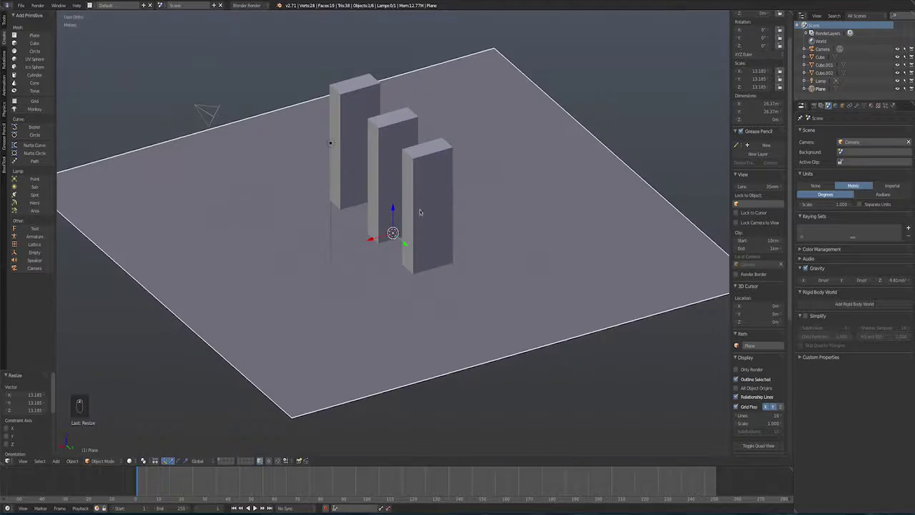
middle_drag(346, 251, 412, 257)
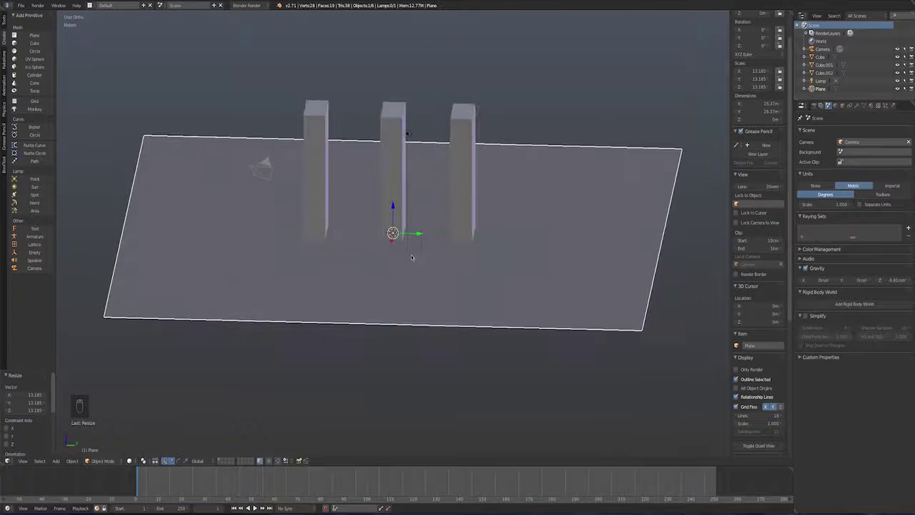
- Switch the render engine to Cycles Render
right_click(318, 148)
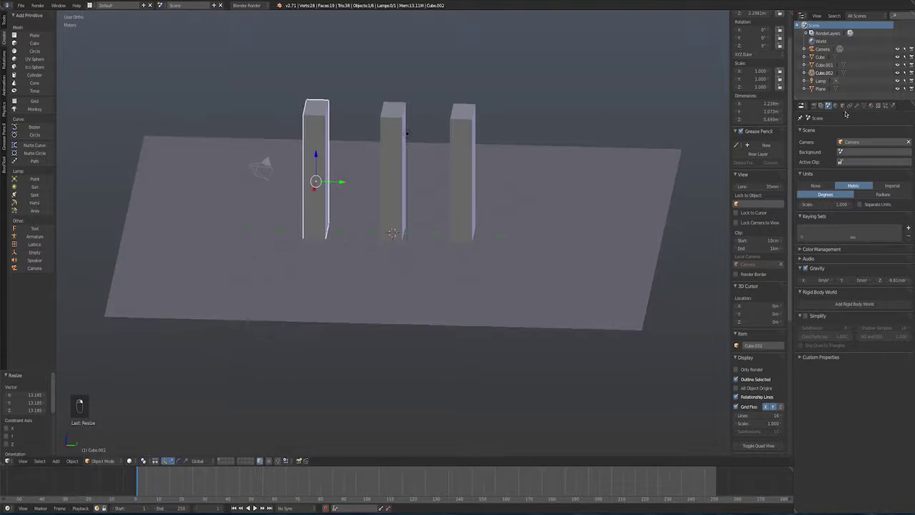
click(247, 5)
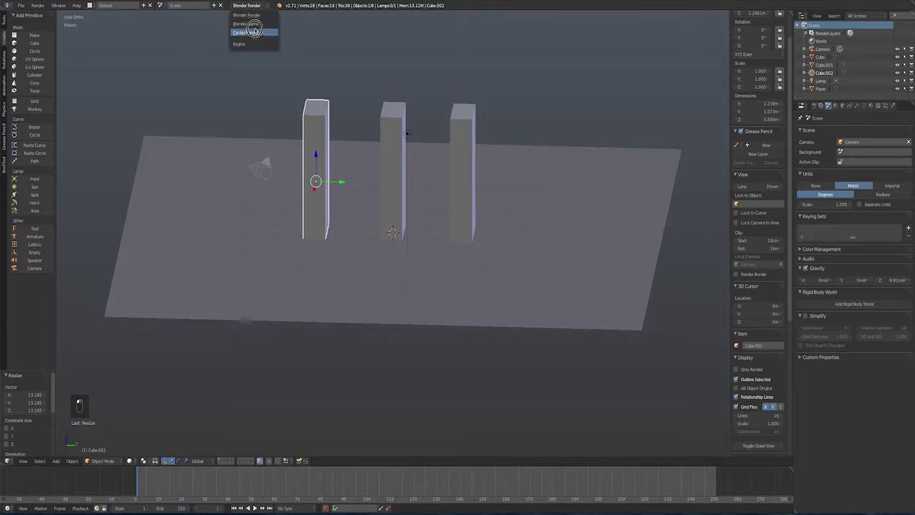
click(254, 33)
middle_drag(141, 28, 145, 65)
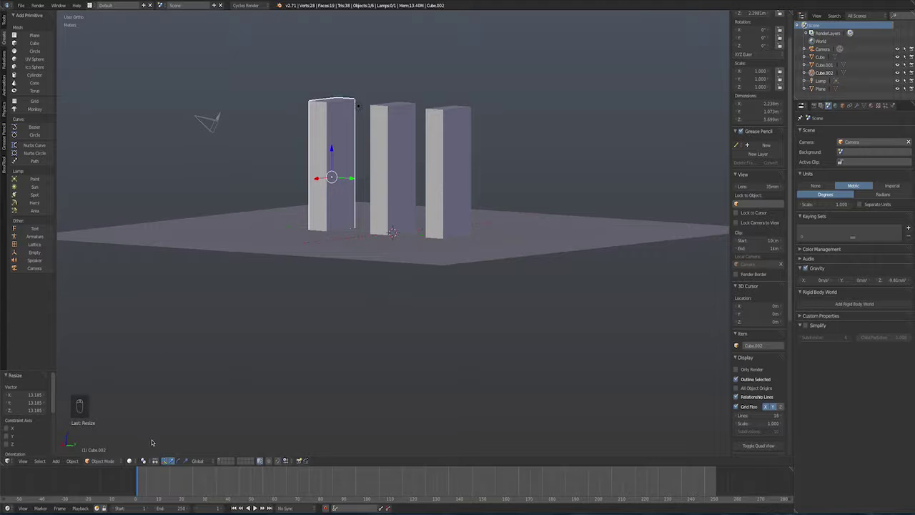
- Preview the scene with Rendered viewport shading, then return to Solid shading
click(133, 460)
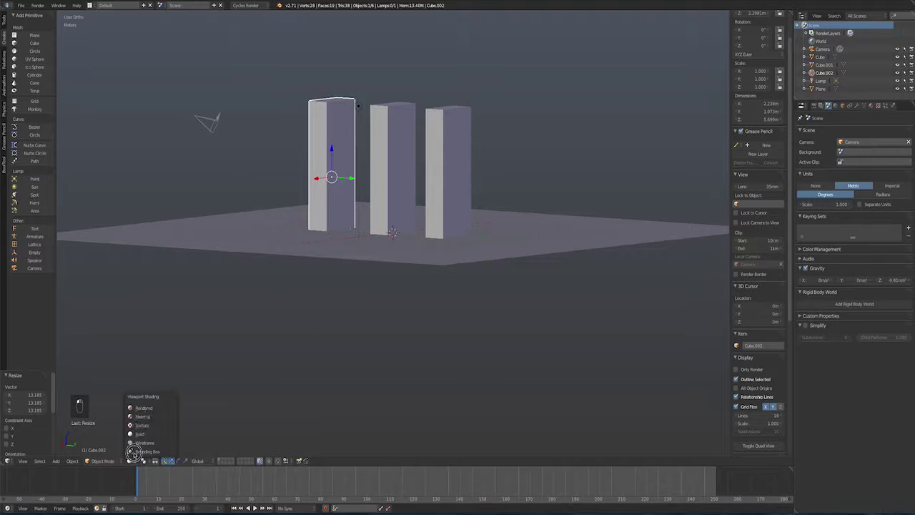
click(146, 407)
key(Delete)
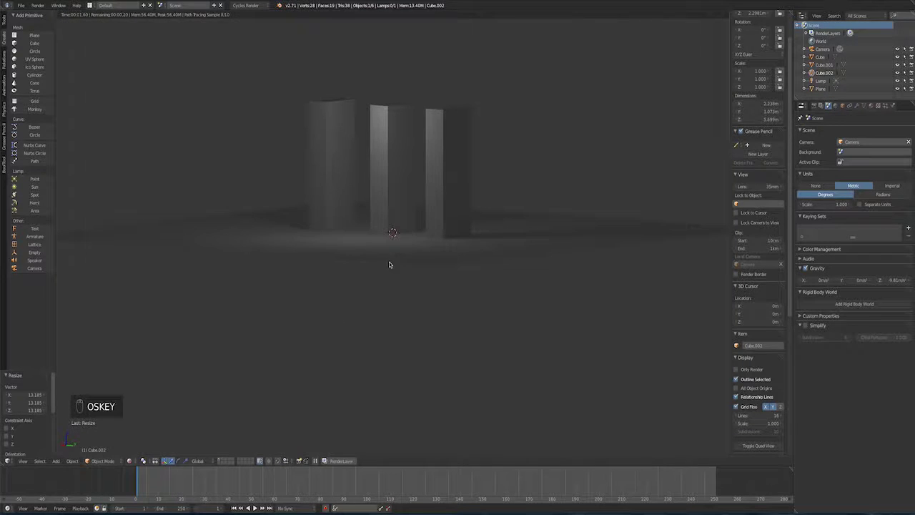
key(x)
key(x)
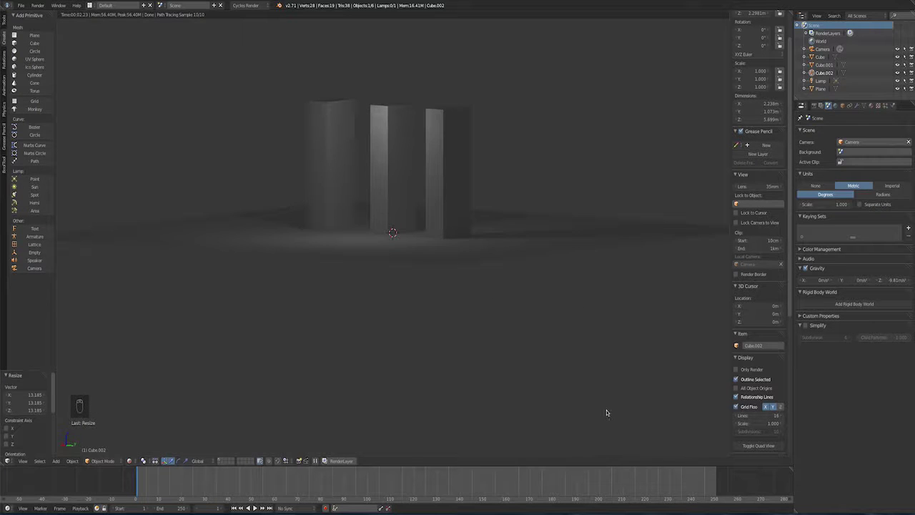
scroll(542, 322, up, 2)
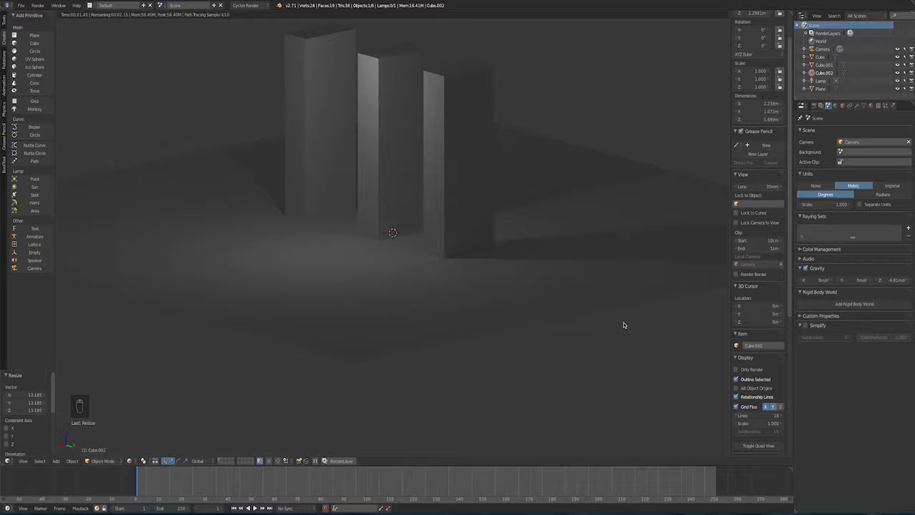
key(Escape)
click(131, 460)
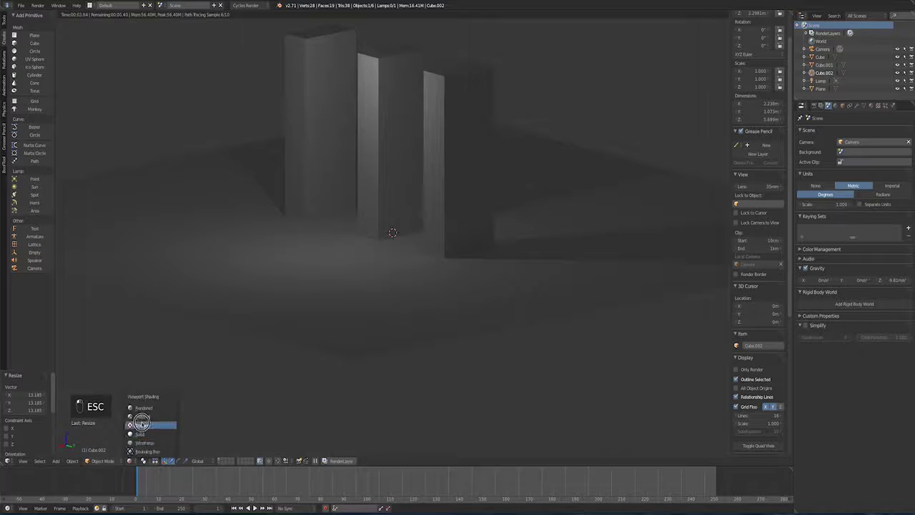
click(140, 433)
mouse_move(156, 431)
middle_down()
mouse_move(356, 344)
mouse_move(463, 330)
middle_up()
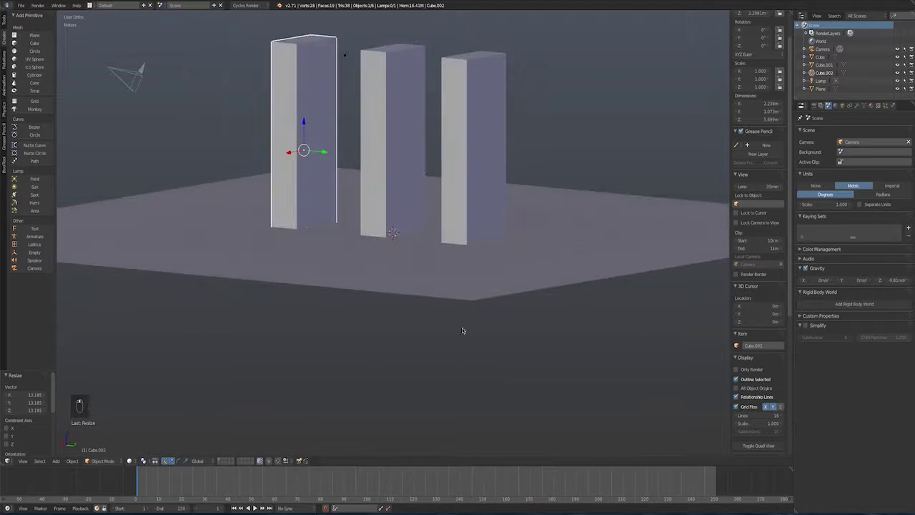
- Rename the left pillar's material to Outside and add a second slot with new material Inner
click(871, 105)
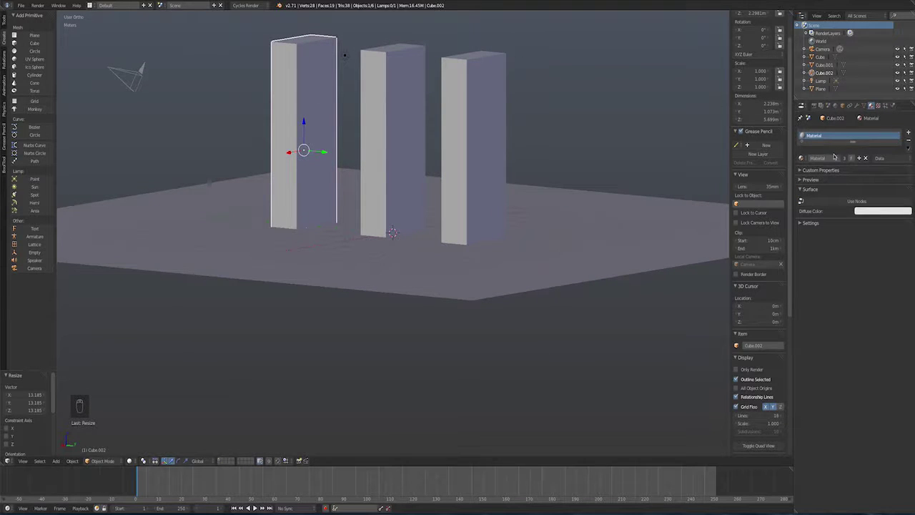
click(828, 158)
text(Outside)
key(Return)
click(909, 133)
click(837, 159)
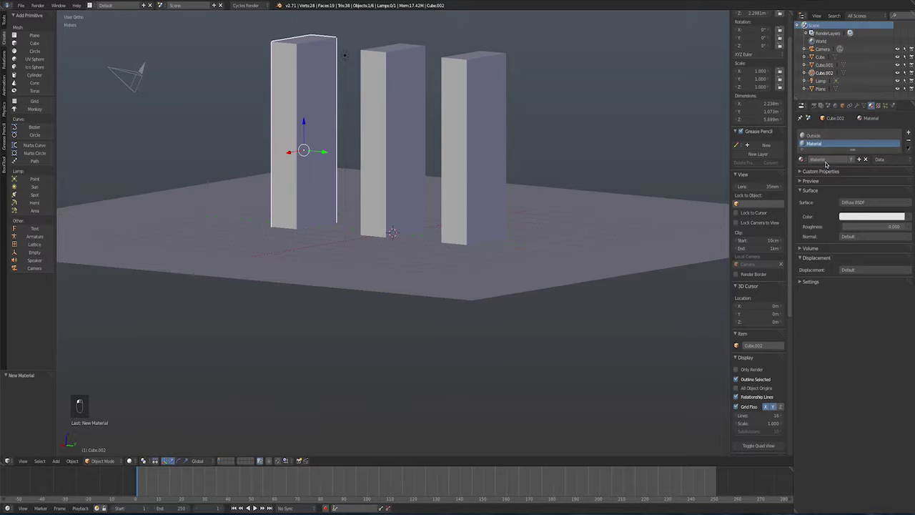
text(Inne)
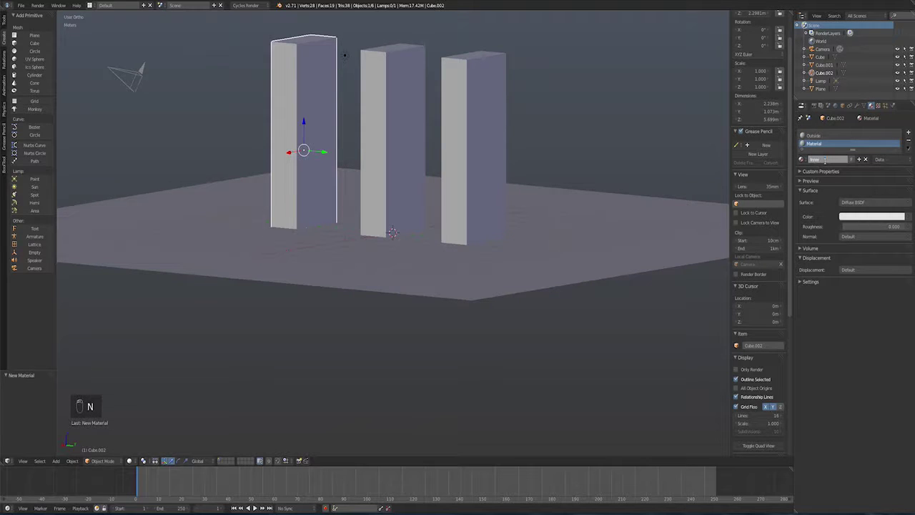
text(r)
key(Return)
- Enable Use Nodes on the Outside material and darken its colour to a neutral dark grey
click(813, 136)
click(813, 144)
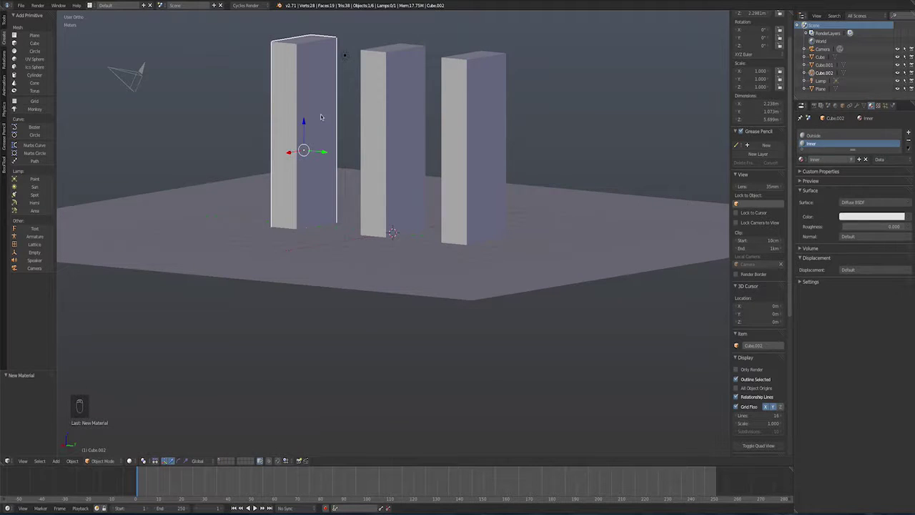
click(812, 136)
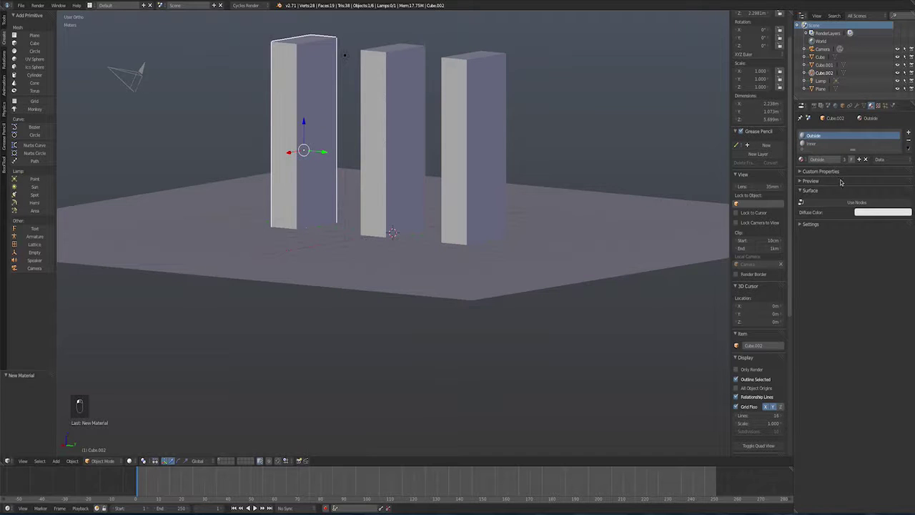
click(857, 203)
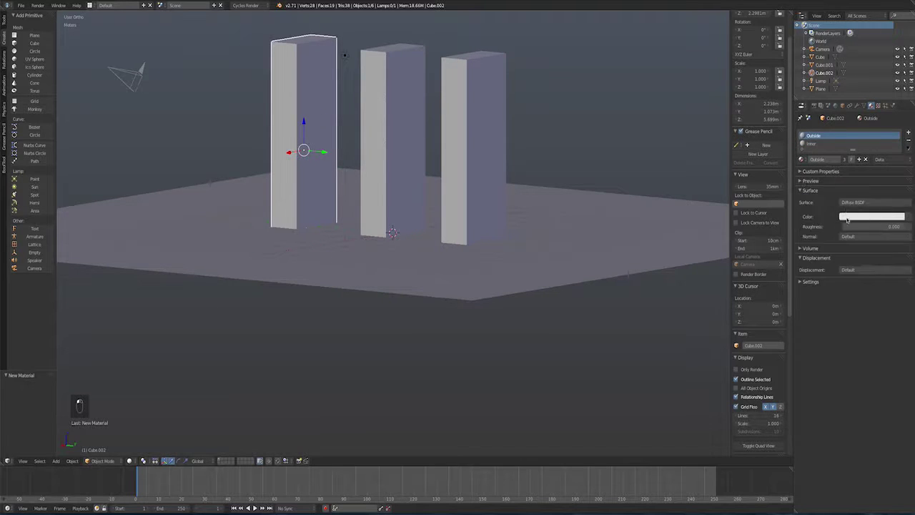
click(864, 216)
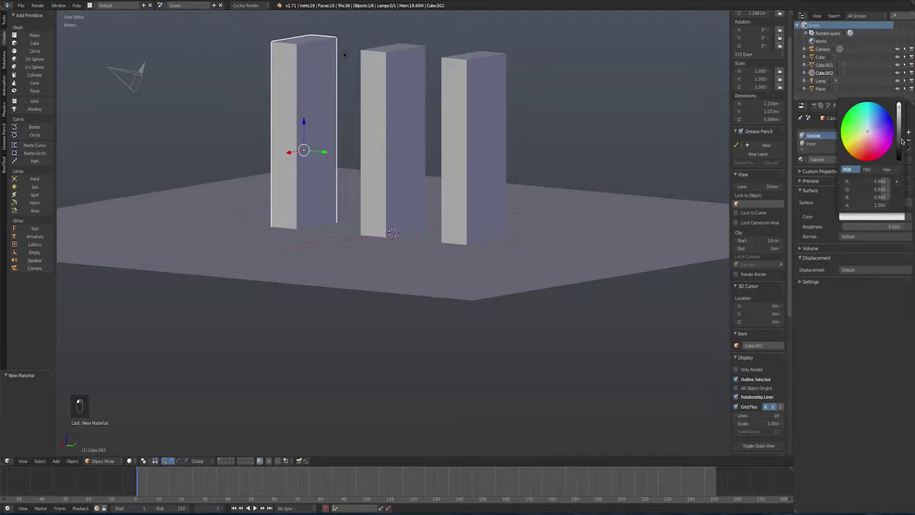
click(899, 140)
click(867, 131)
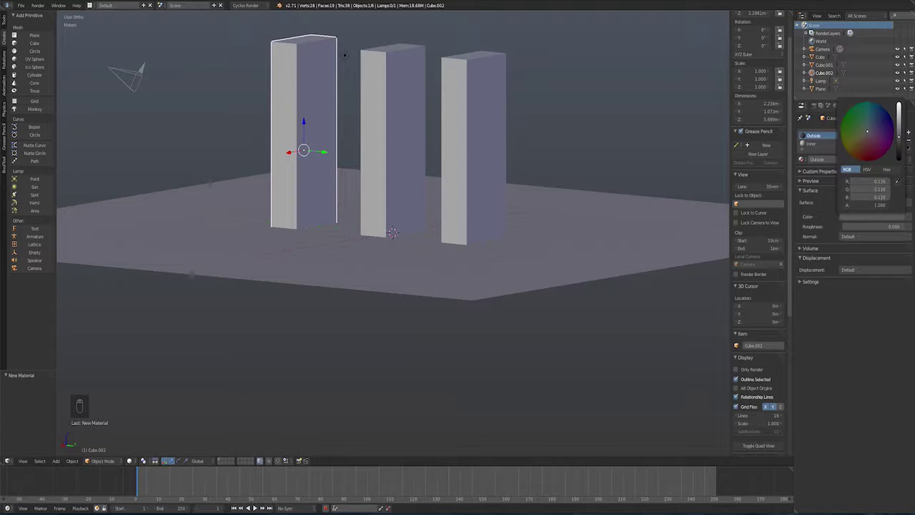
click(812, 143)
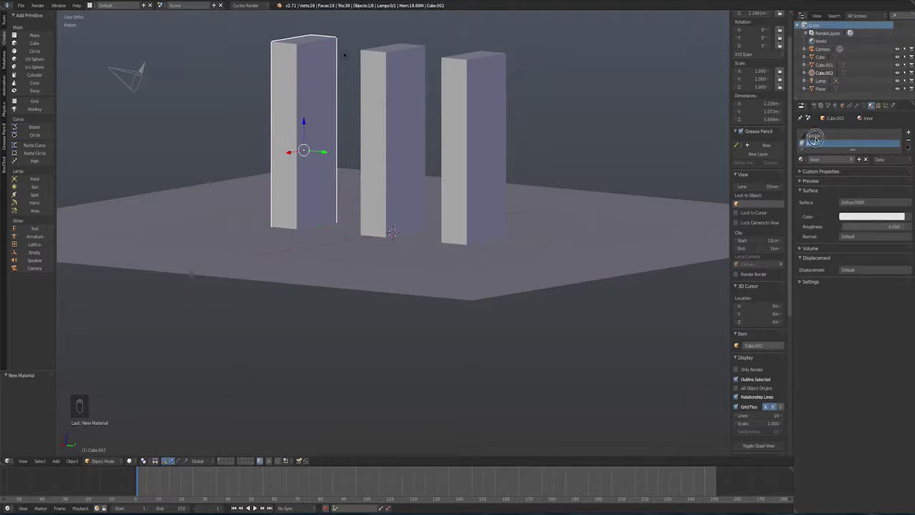
click(815, 136)
click(816, 143)
click(816, 136)
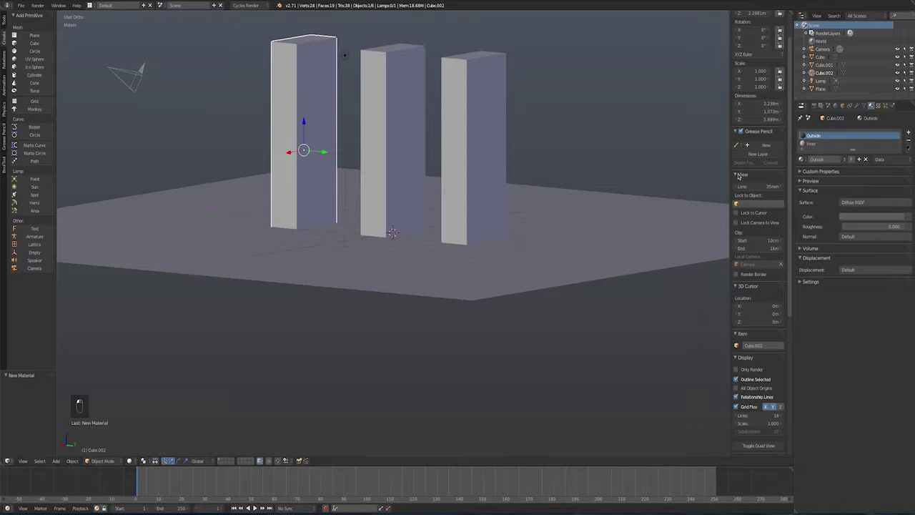
middle_drag(323, 165, 269, 83)
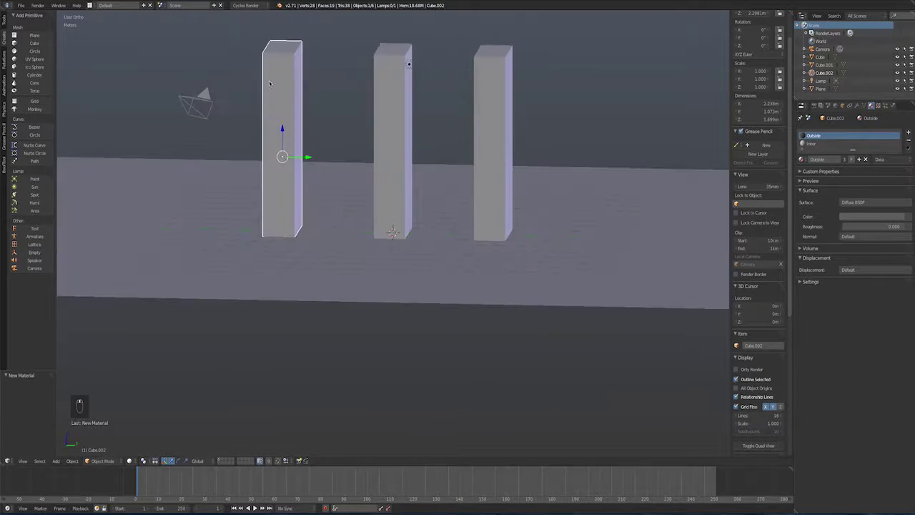
- Give the middle and right pillars Outside and Inner material slots
right_click(387, 135)
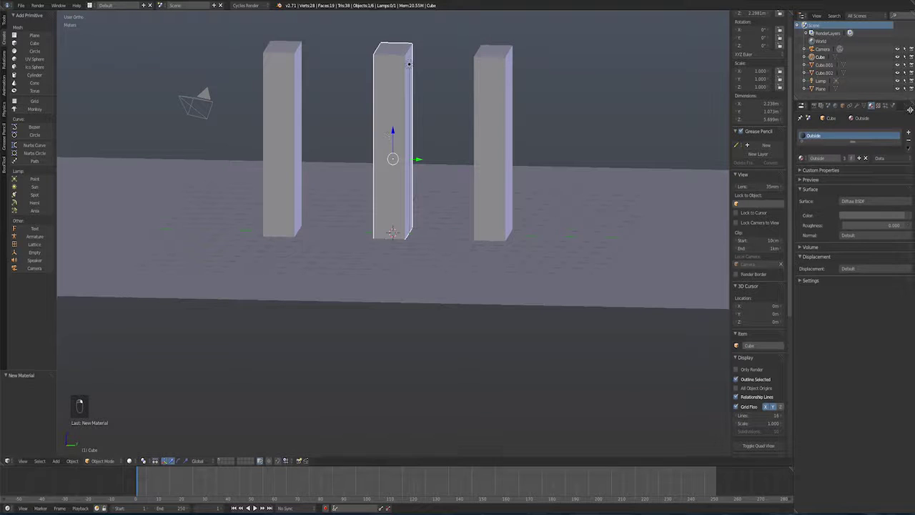
click(909, 134)
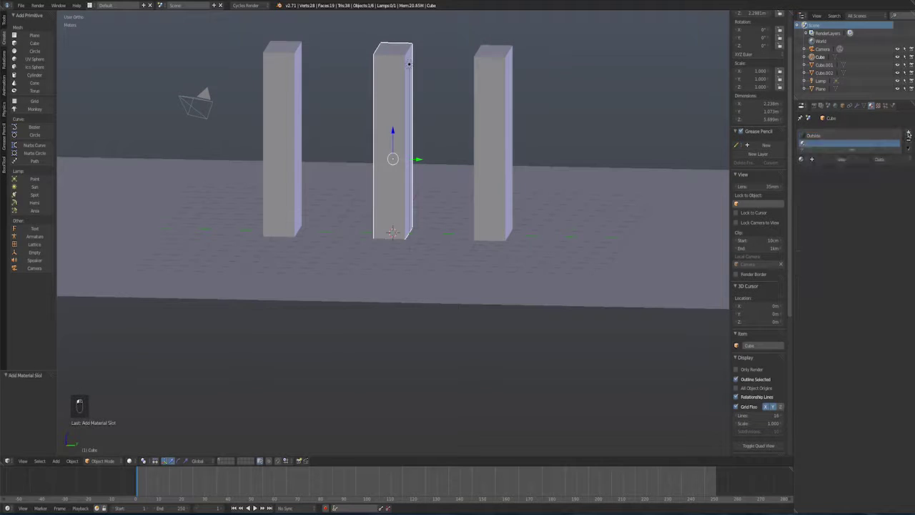
click(801, 159)
click(813, 172)
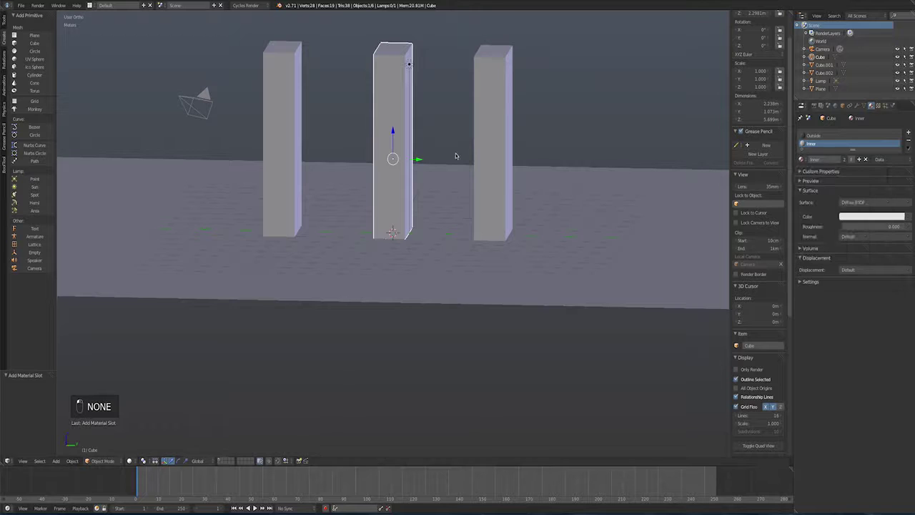
right_click(480, 151)
click(802, 159)
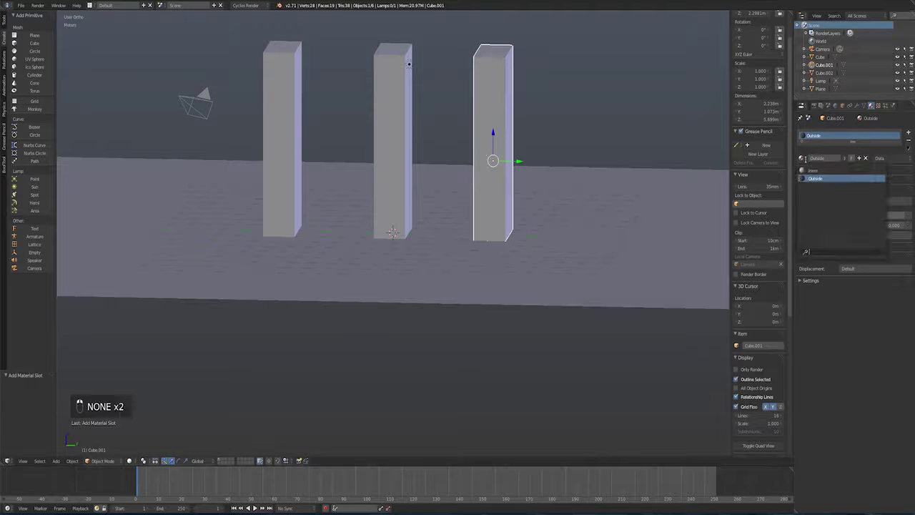
click(808, 171)
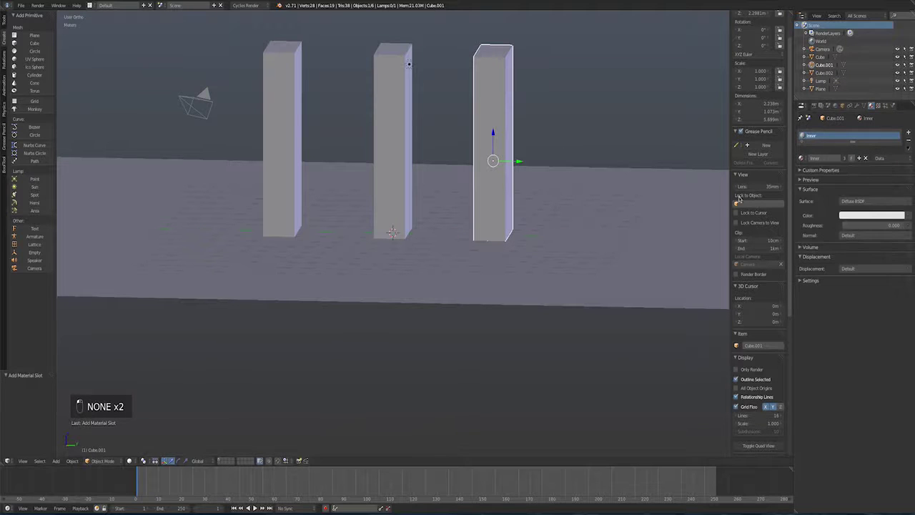
click(803, 158)
click(811, 178)
click(908, 133)
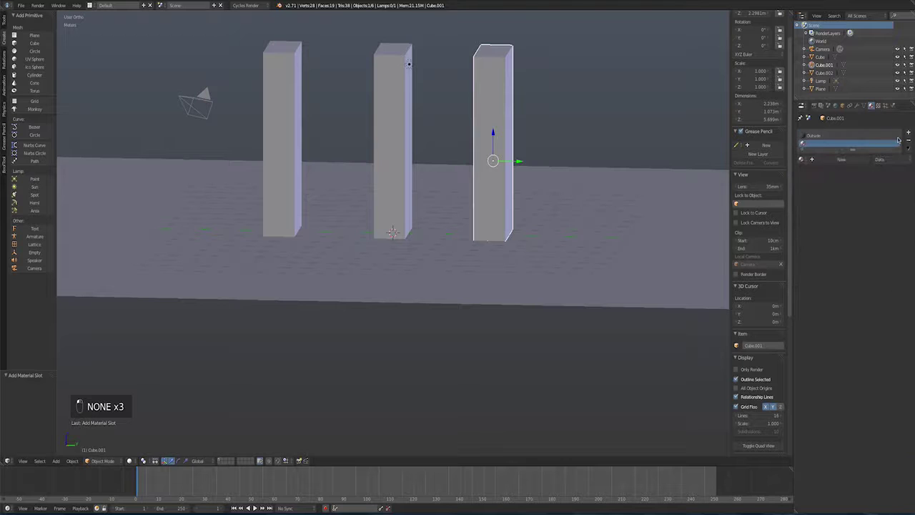
drag(801, 159, 811, 177)
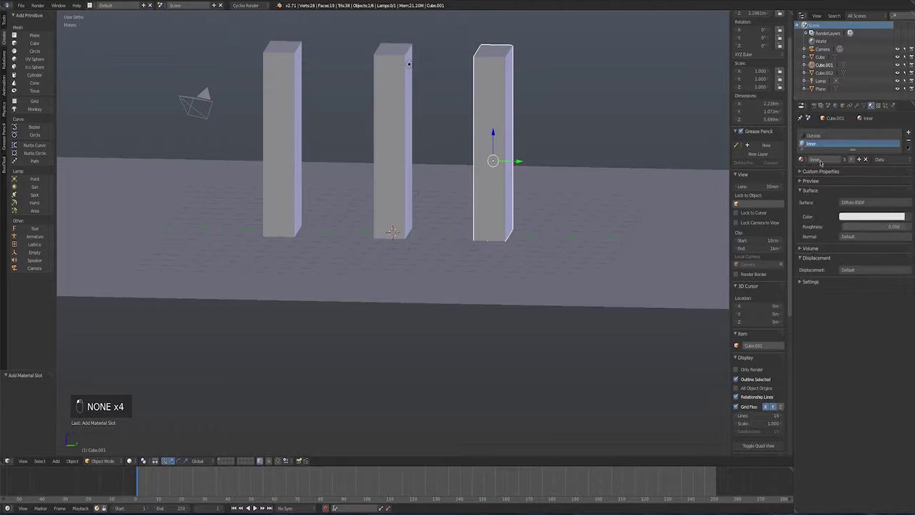
- Select each pillar in turn to verify its Outside and Inner slots, ending on the camera
right_click(394, 115)
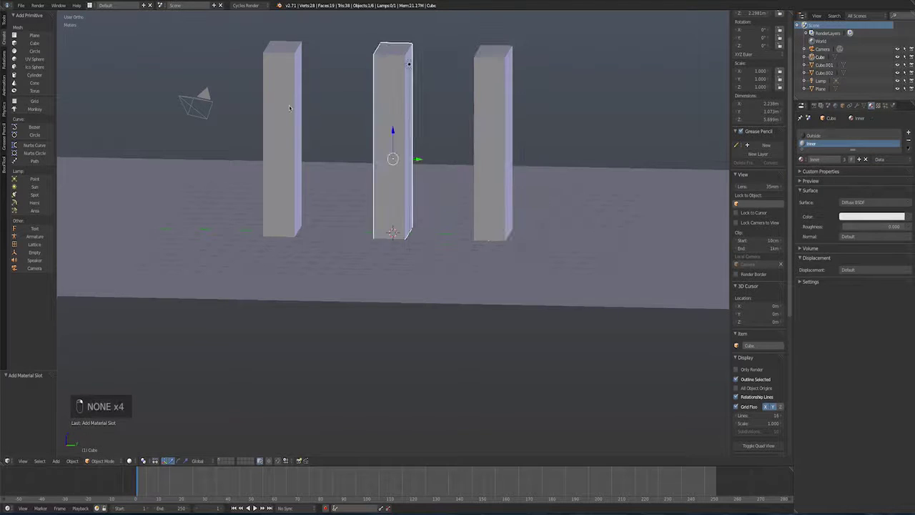
right_click(282, 143)
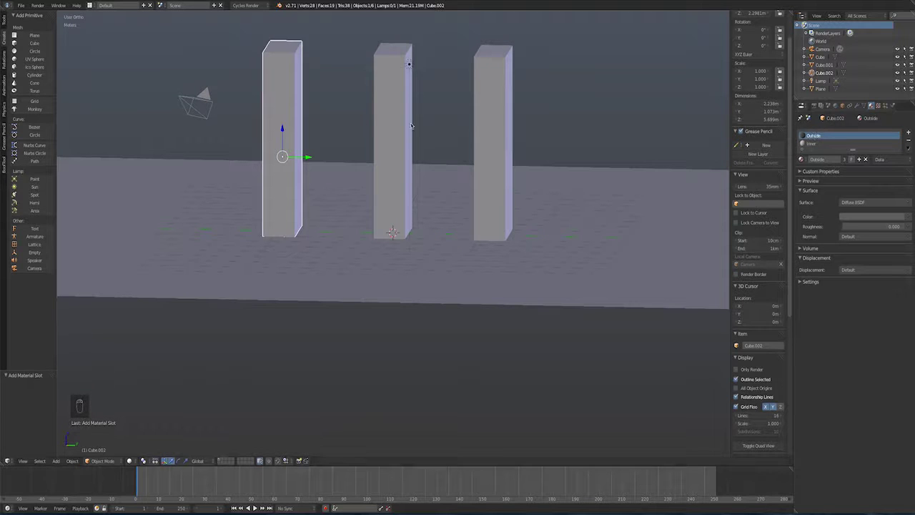
right_click(387, 119)
right_click(483, 115)
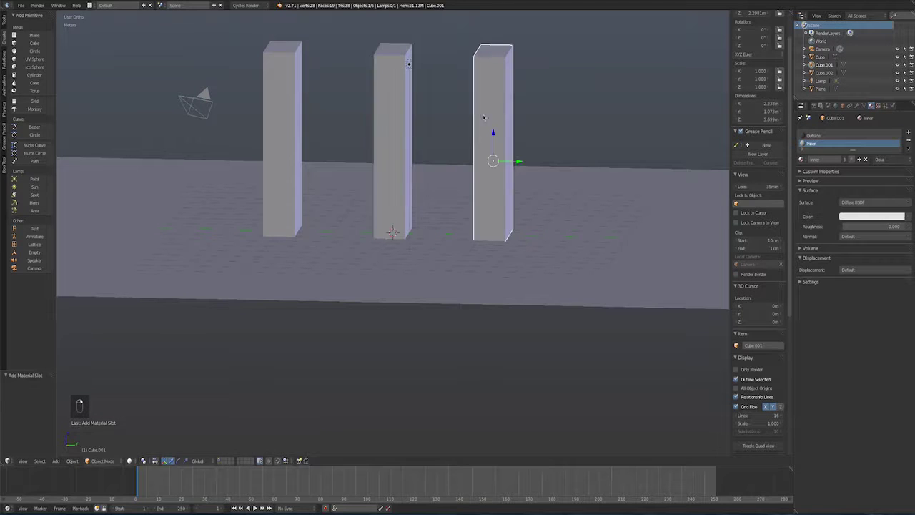
click(813, 136)
right_click(381, 119)
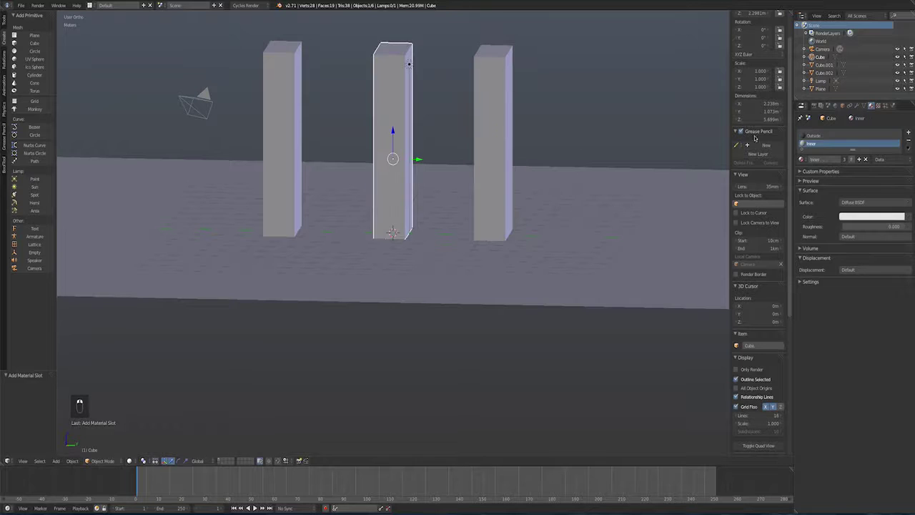
right_click(266, 130)
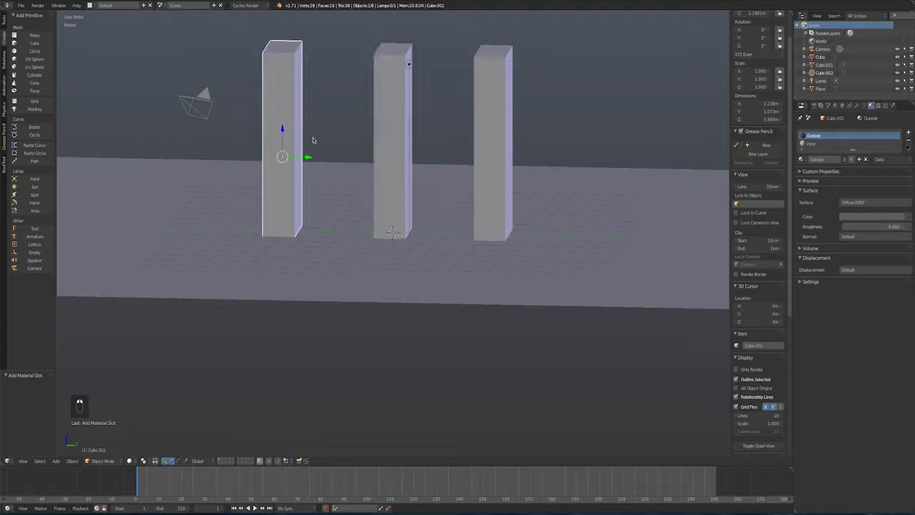
middle_drag(256, 153, 266, 157)
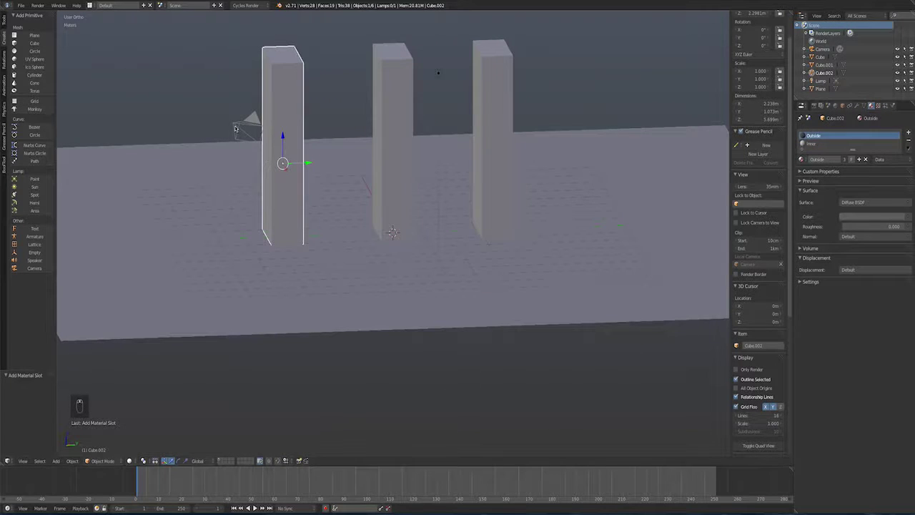
right_click(241, 131)
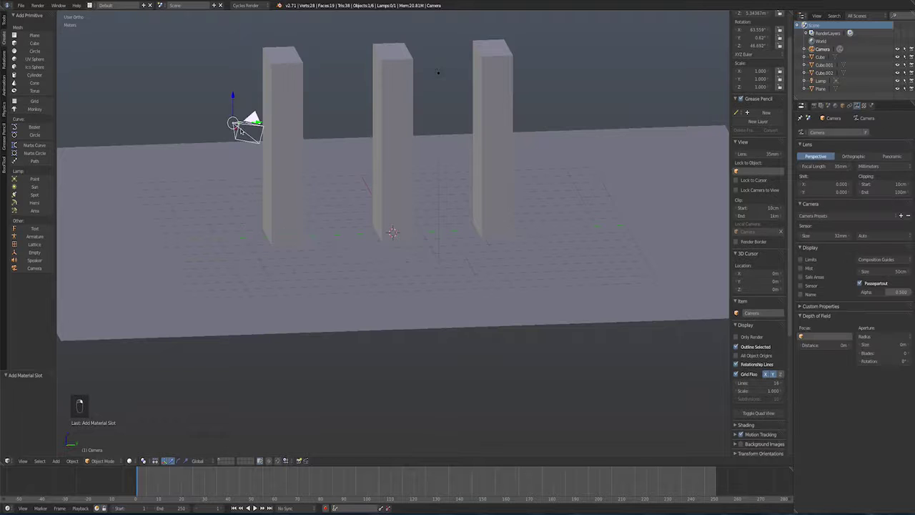
- Frame the three pillars head-on through the camera using Lock Camera to View, then save the file
key(KP_0)
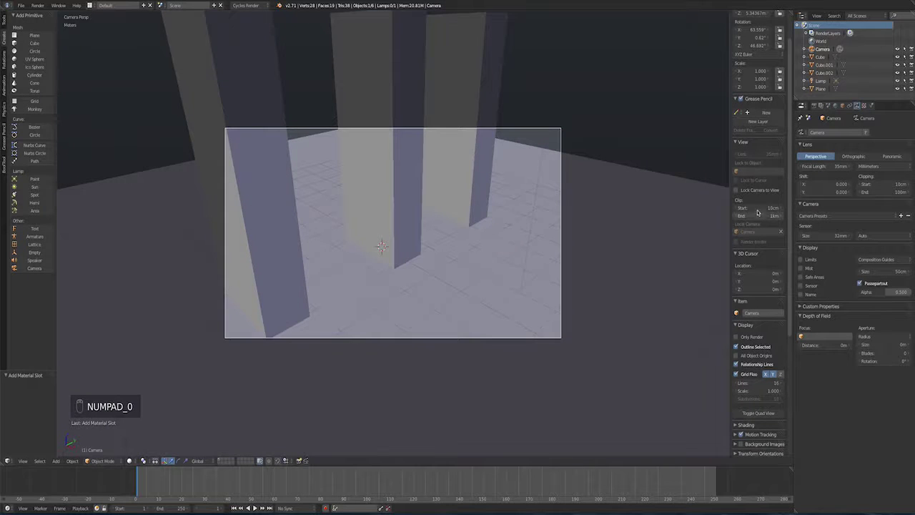
click(750, 190)
middle_drag(474, 197, 399, 224)
scroll(412, 190, down, 3)
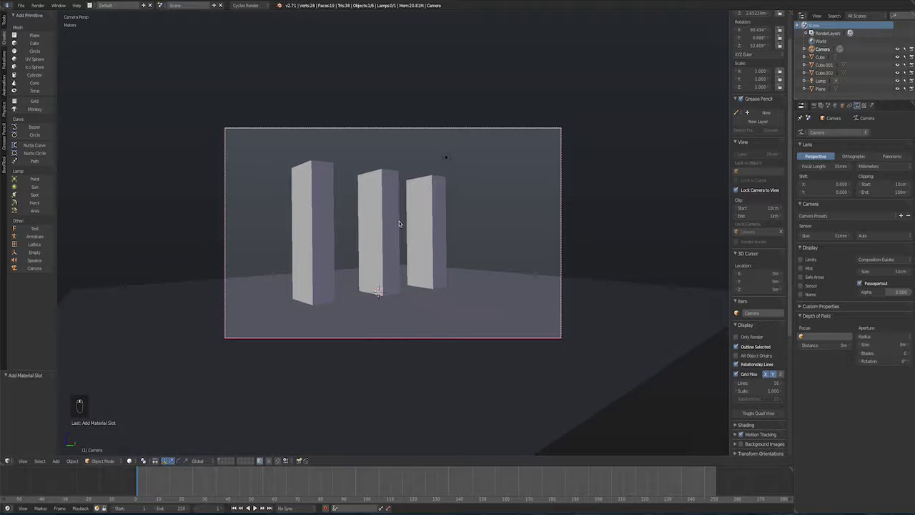
scroll(399, 224, up, 2)
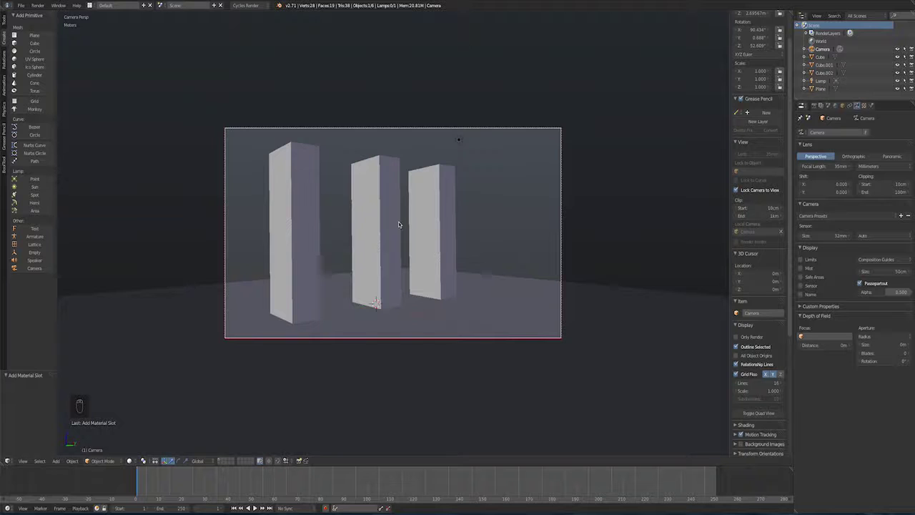
click(759, 190)
key(ctrl+s)
key(ctrl+s)
click(205, 57)
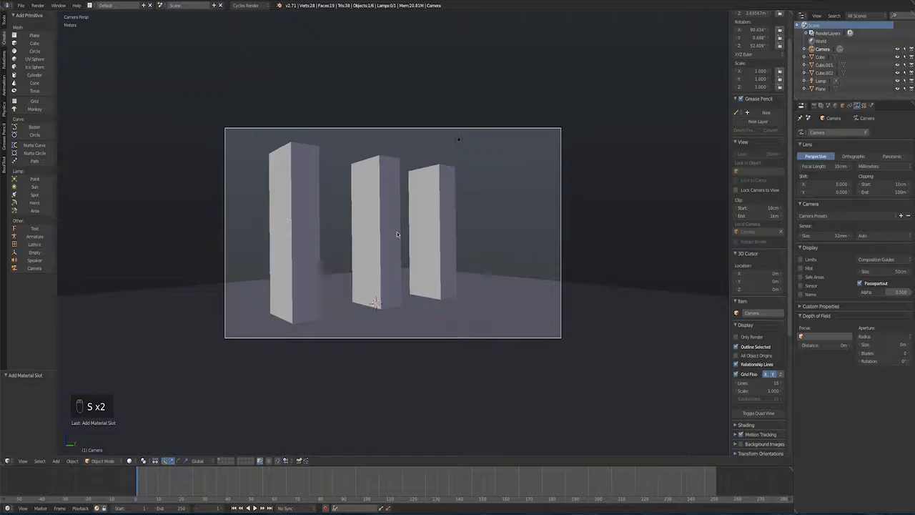
- Drive the world colour with a Sky Texture and preview the scene in Rendered shading
click(838, 106)
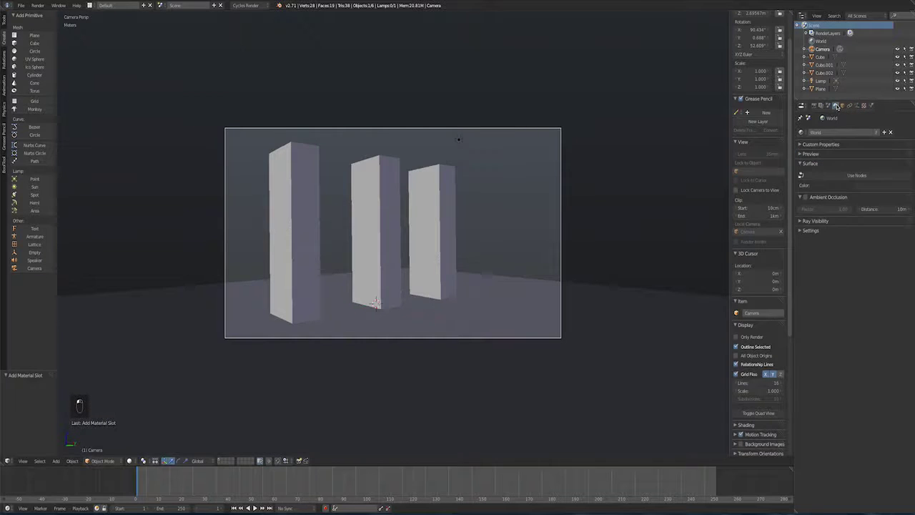
click(876, 175)
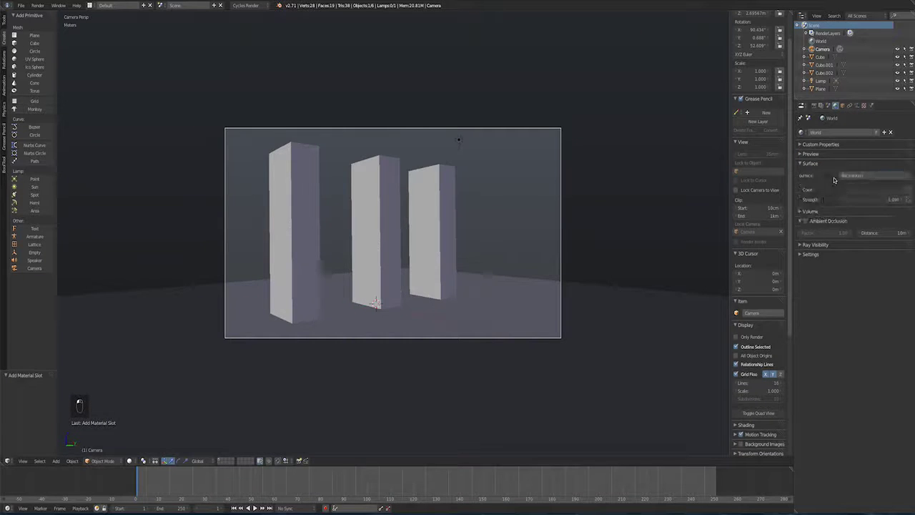
click(908, 191)
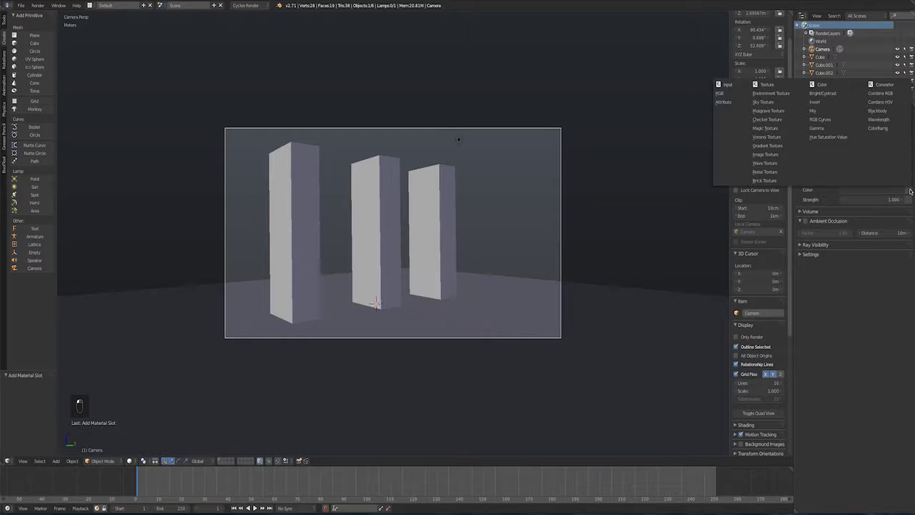
click(776, 103)
click(130, 461)
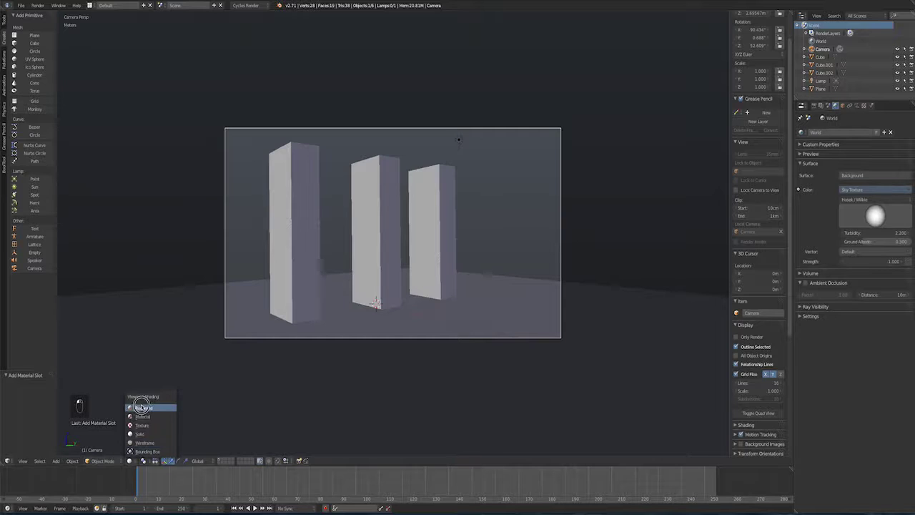
click(141, 407)
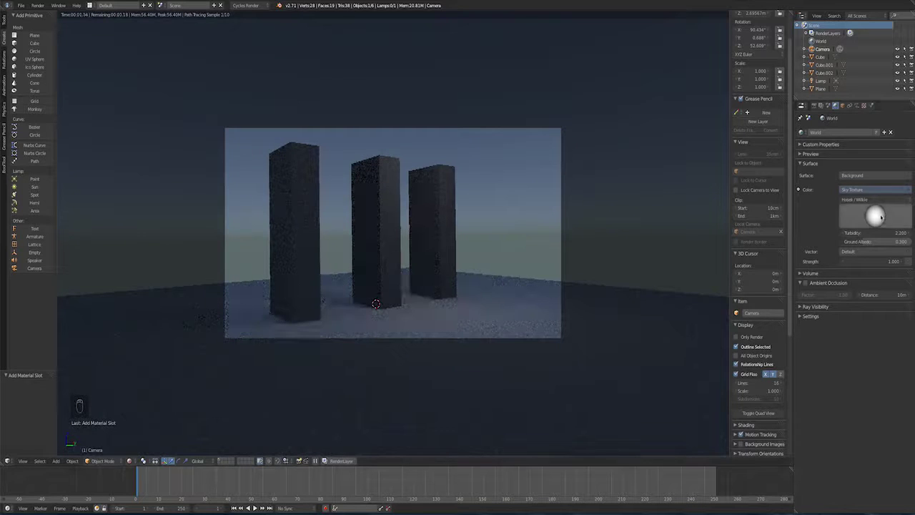
- Set sky turbidity to 7.300 and world Strength to 4, and lower the sun for a sunset
click(910, 235)
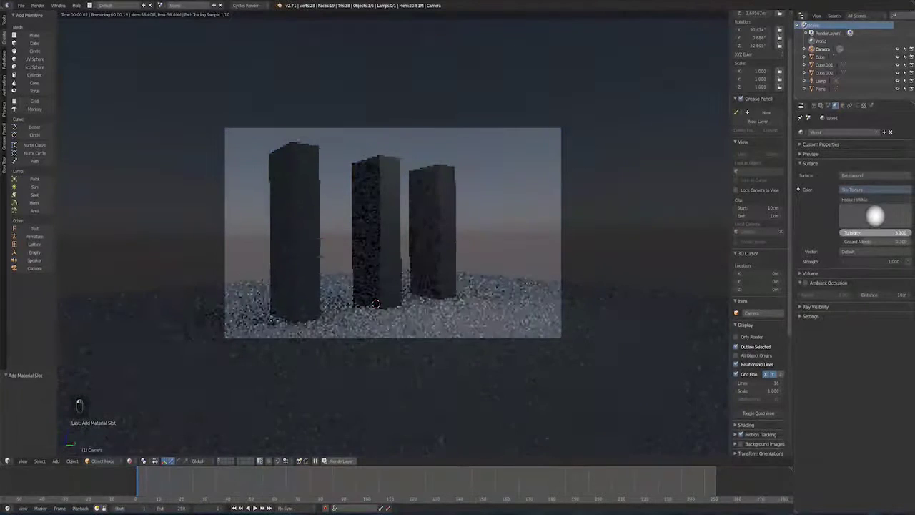
click(882, 263)
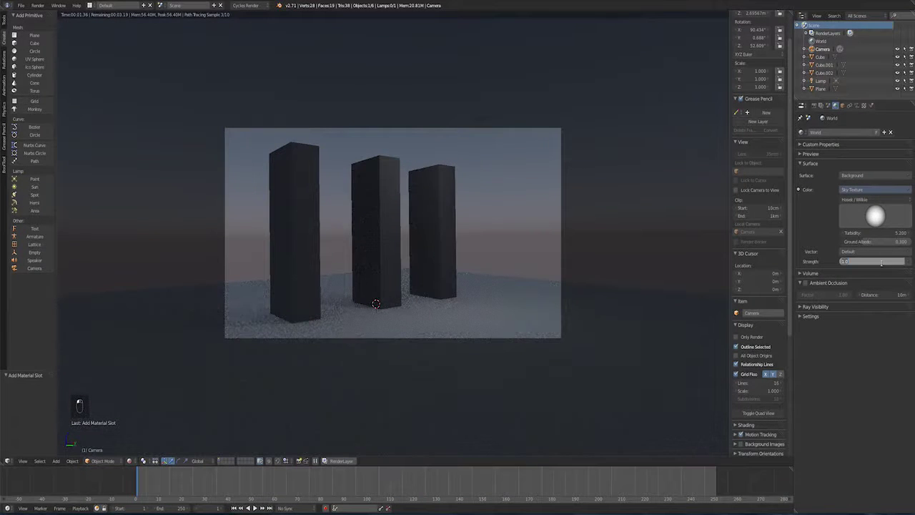
text(4)
key(Return)
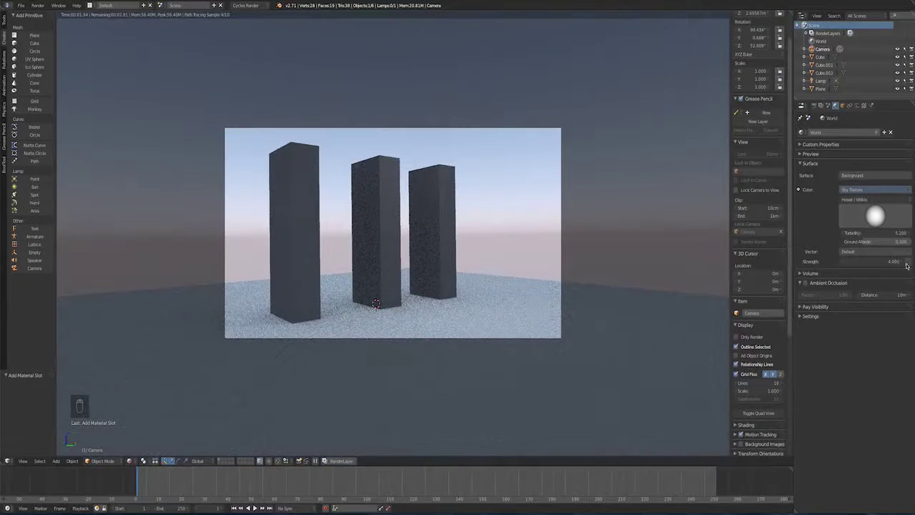
drag(877, 215, 897, 142)
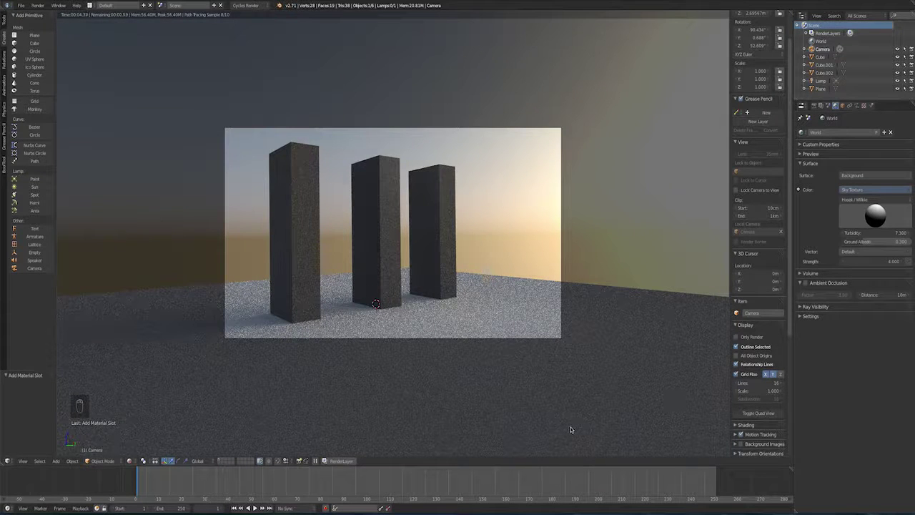
- Set render samples to 200 and render the camera view as an image
click(814, 105)
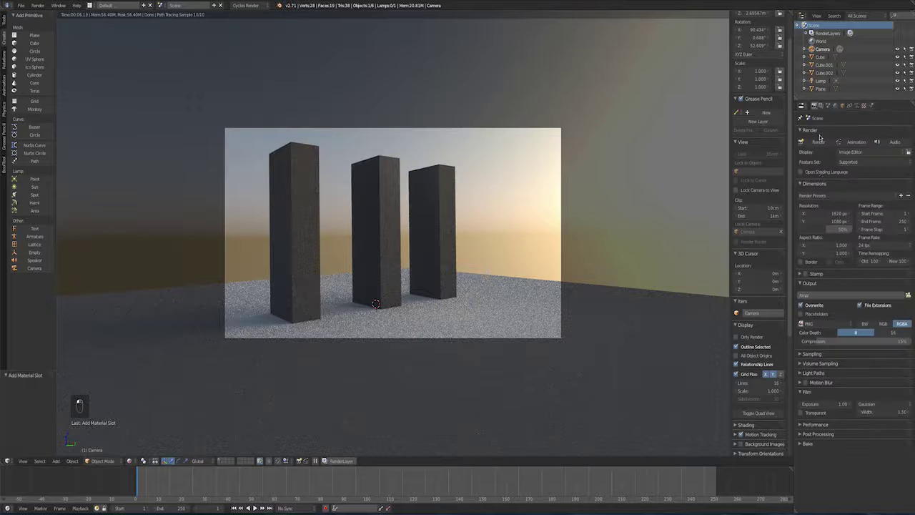
click(802, 354)
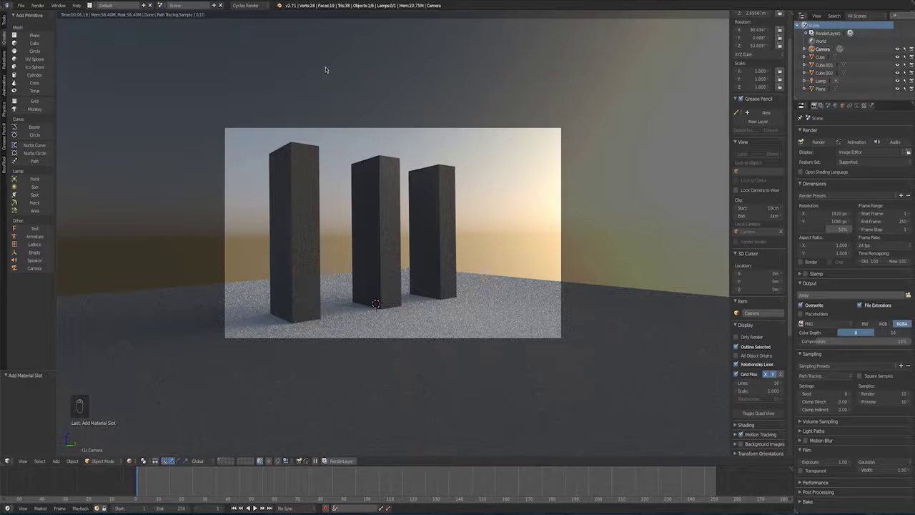
click(899, 393)
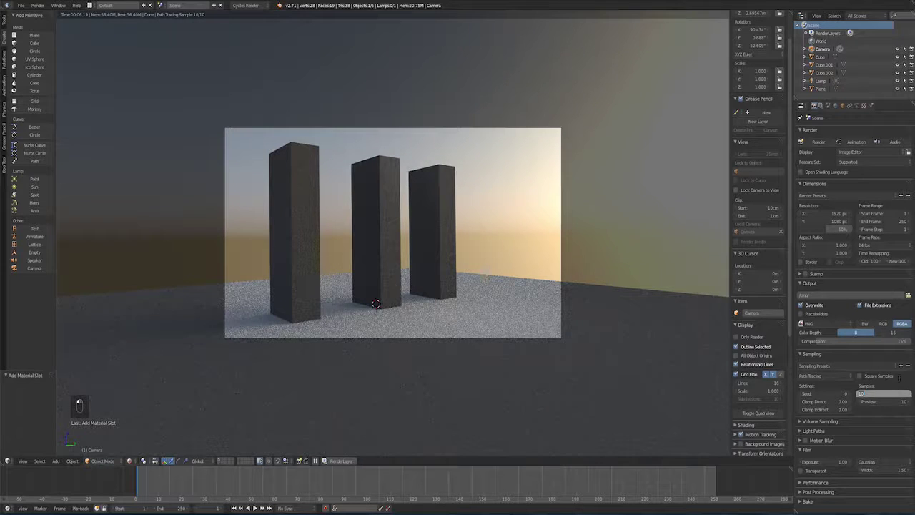
text(200)
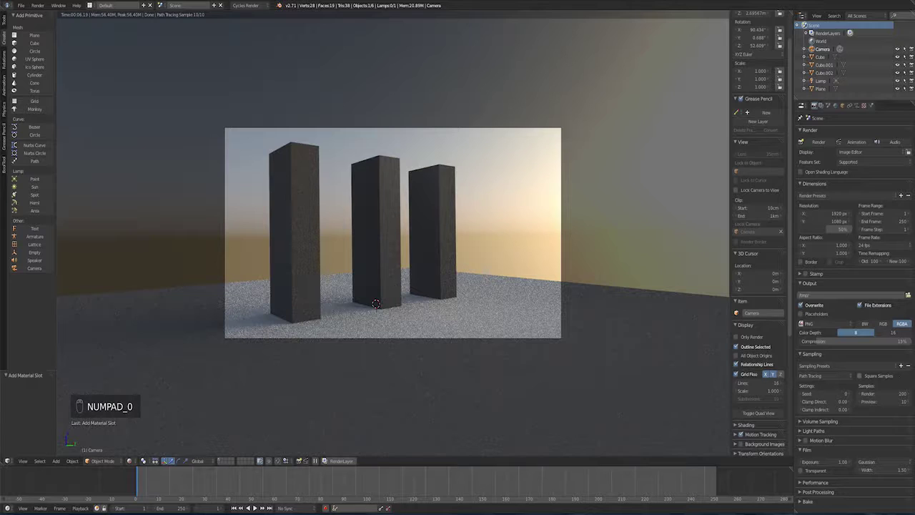
click(40, 5)
click(40, 14)
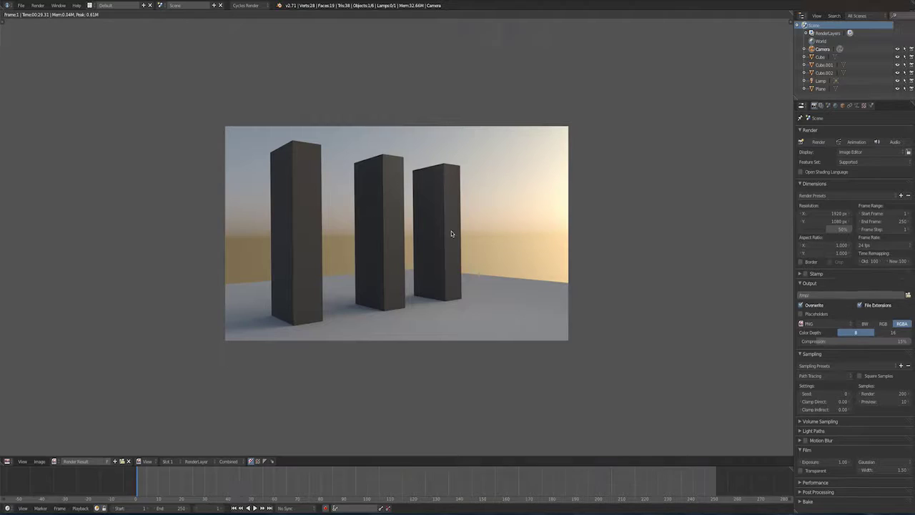
- Close the render result and switch the viewport back to Solid shading
key(Escape)
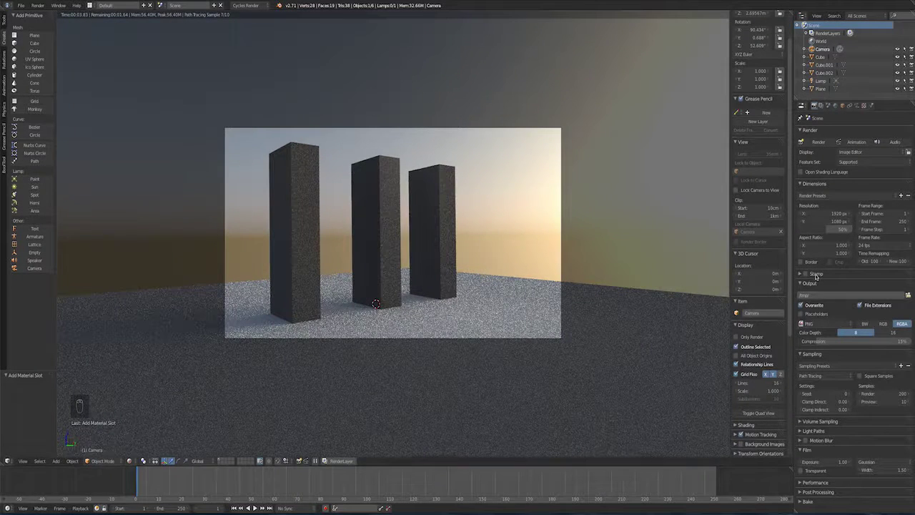
click(129, 461)
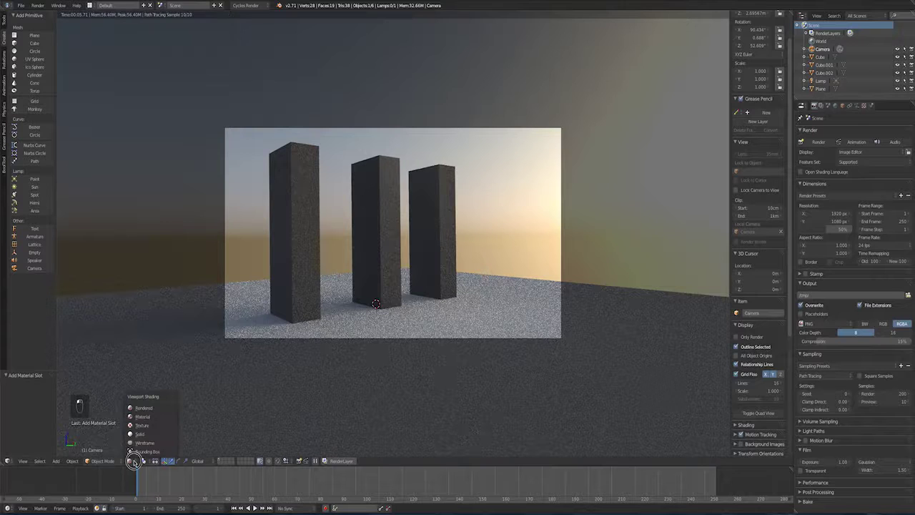
click(138, 432)
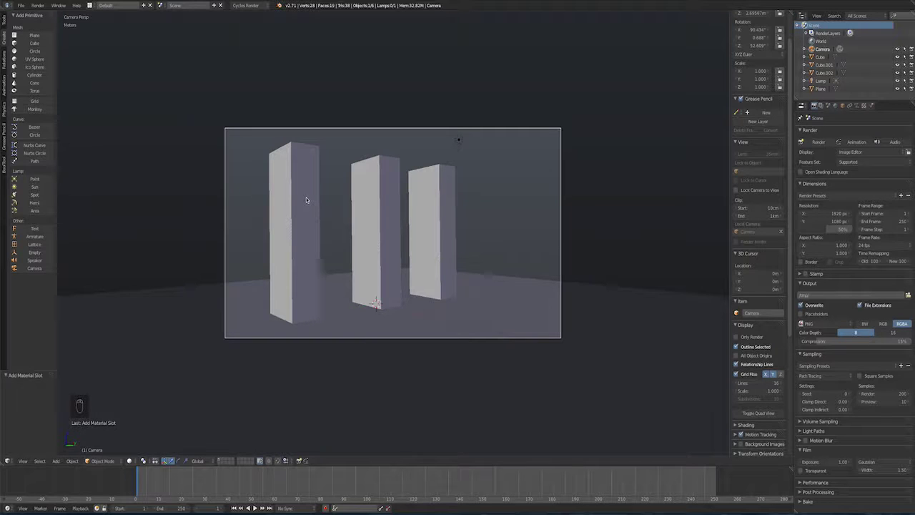
- Select the left pillar, Cube.002, and toggle into Edit Mode and back to Object Mode
right_click(316, 234)
right_click(382, 239)
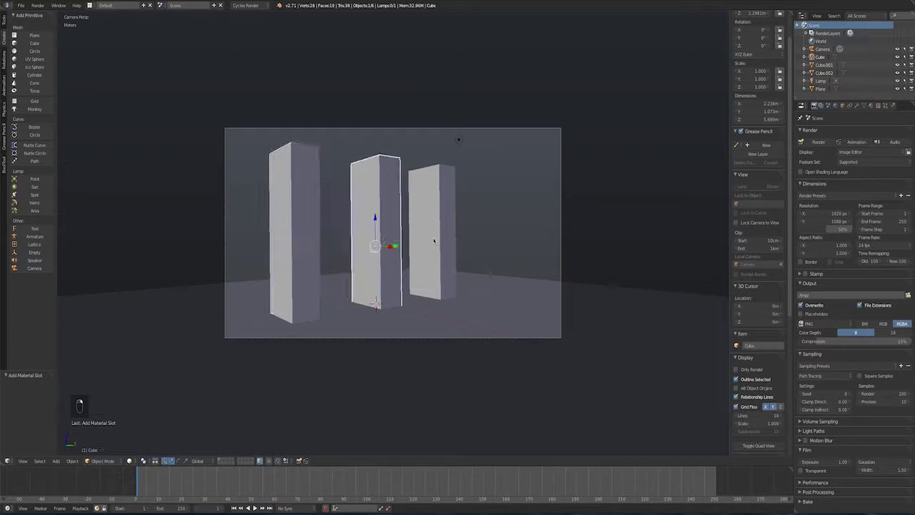
right_click(434, 241)
right_click(387, 244)
right_click(303, 247)
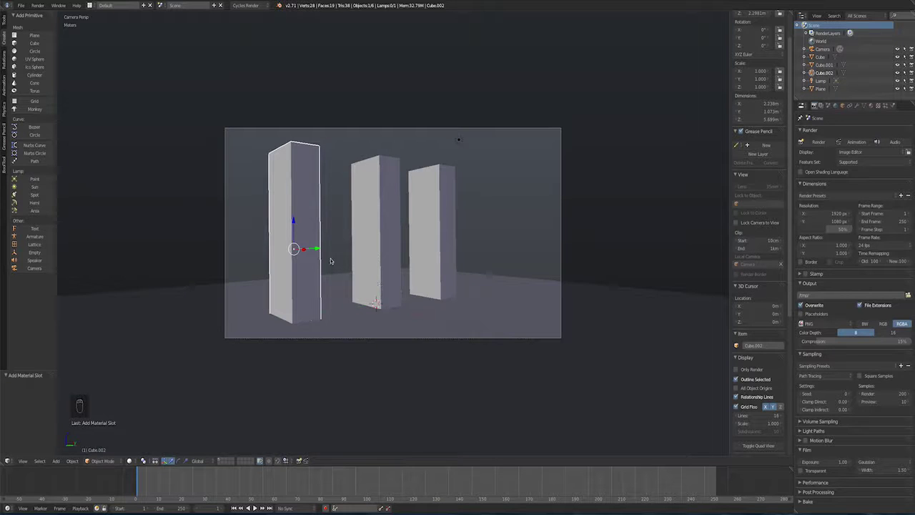
key(Tab)
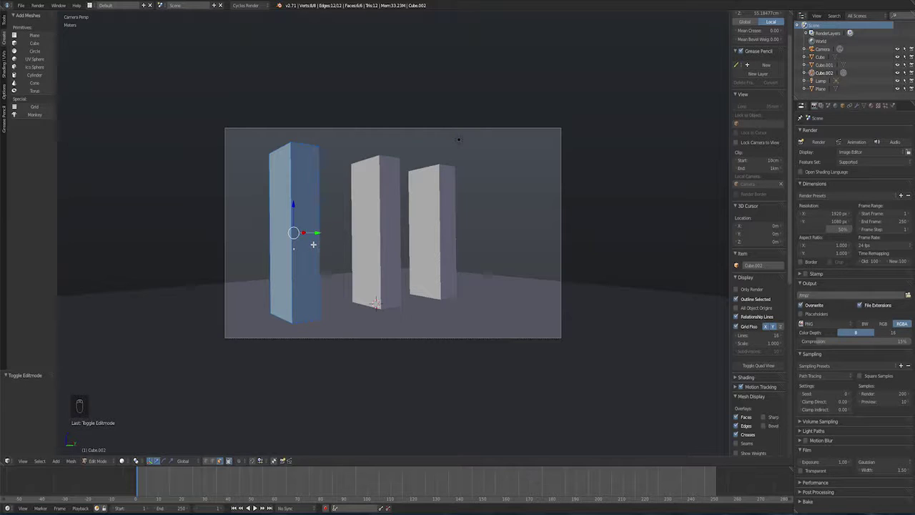
key(Tab)
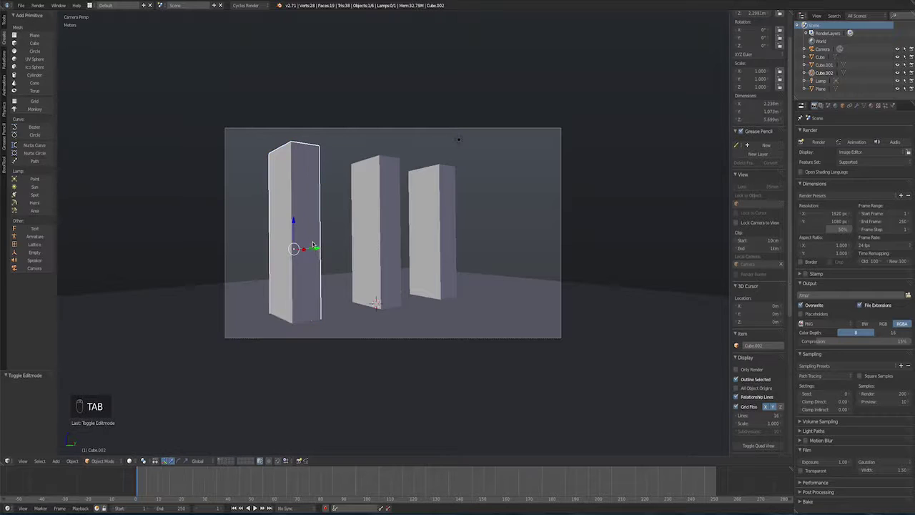
- Find the Cell Fracture add-on in User Preferences, then show the object tools listing it
click(21, 5)
click(54, 93)
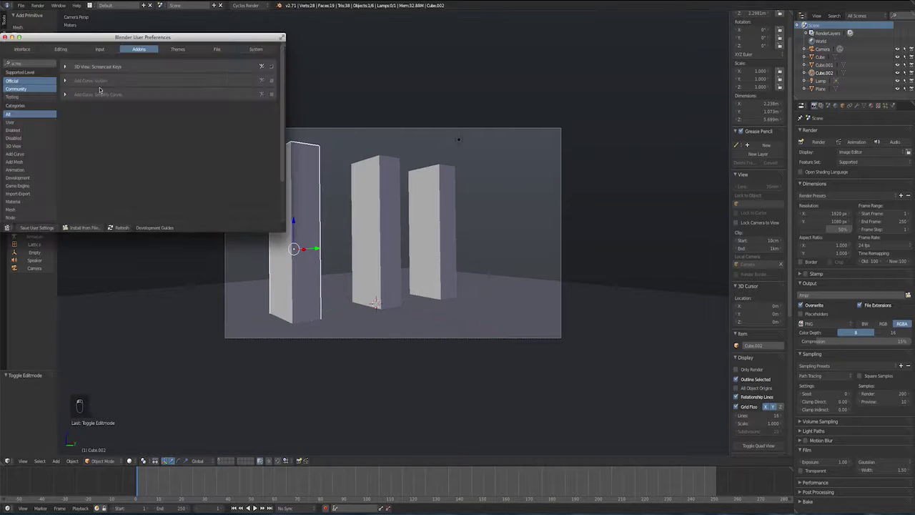
click(30, 65)
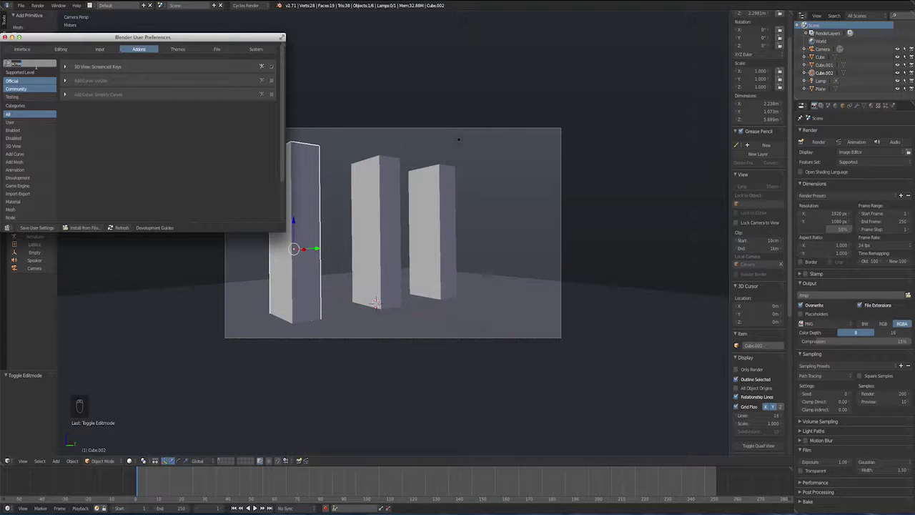
text(cll)
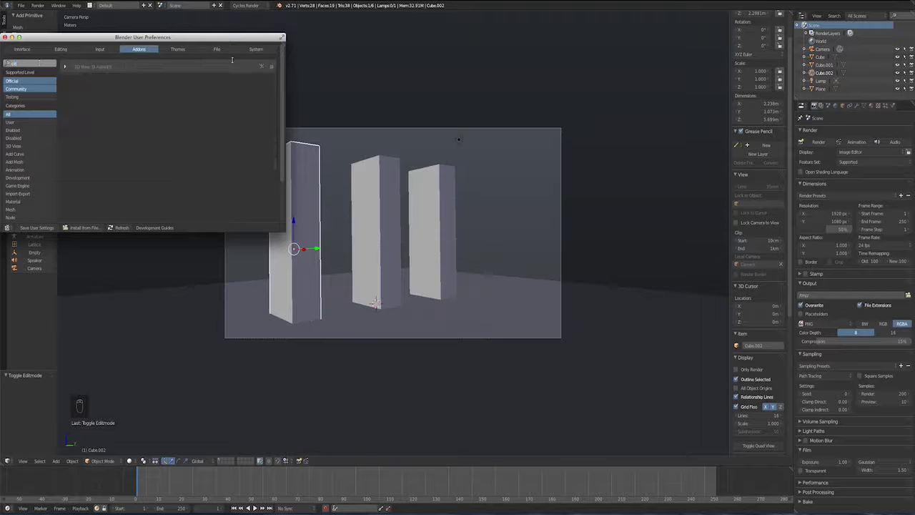
key(Return)
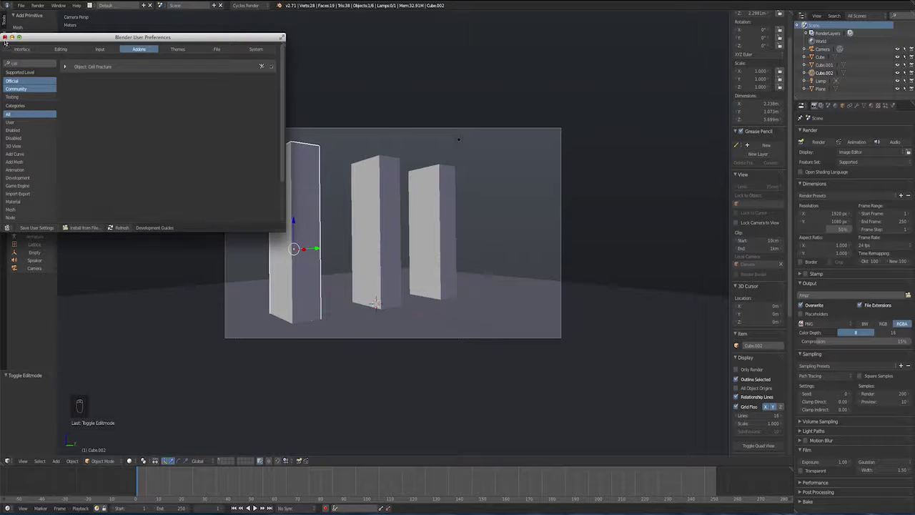
click(4, 37)
click(4, 23)
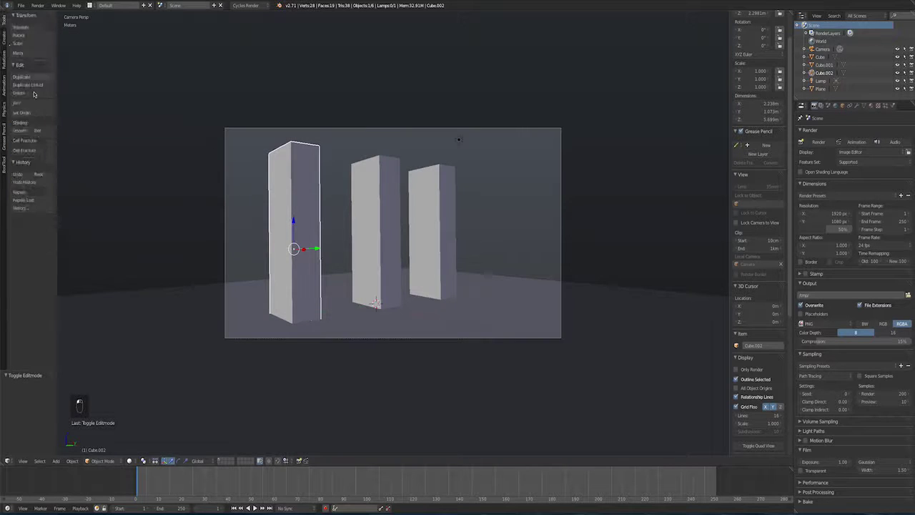
- Open Cell Fracture for the left pillar and move its options dialog to the lower right
click(38, 150)
drag(126, 151, 562, 171)
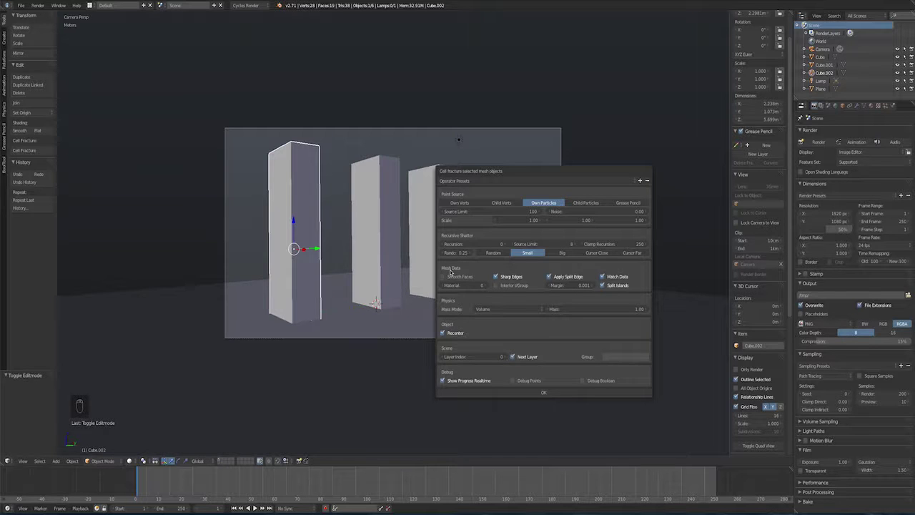
- Fracture the left pillar from Own Verts: limit 2000, noise 0.5, recursion 1, no split edges, group BrickPieces
click(470, 204)
click(471, 212)
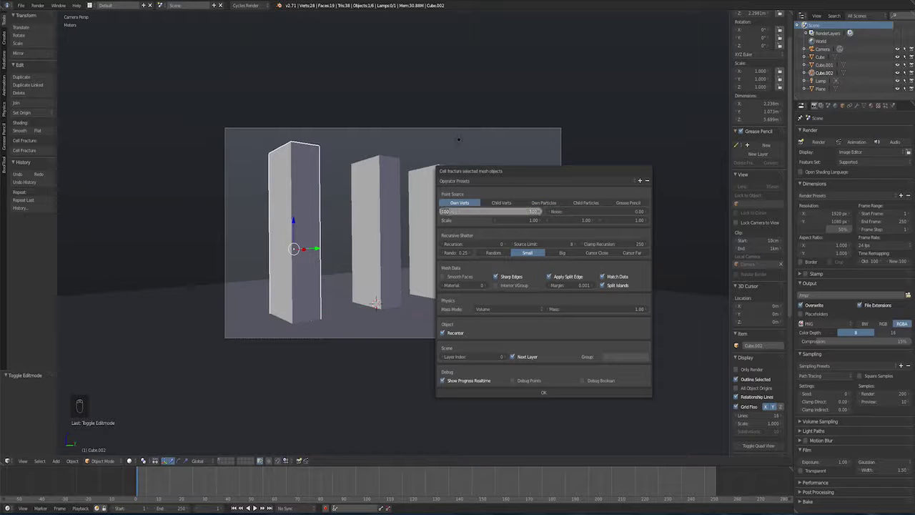
text(2000)
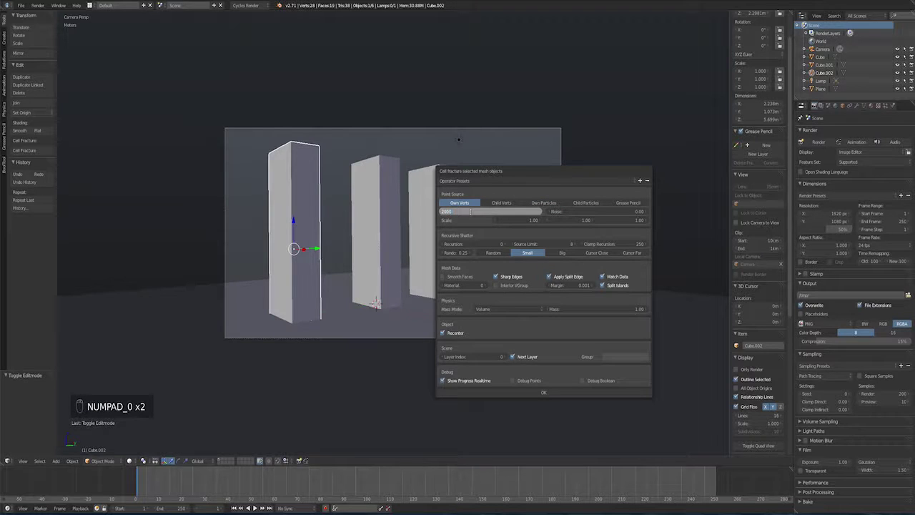
click(582, 212)
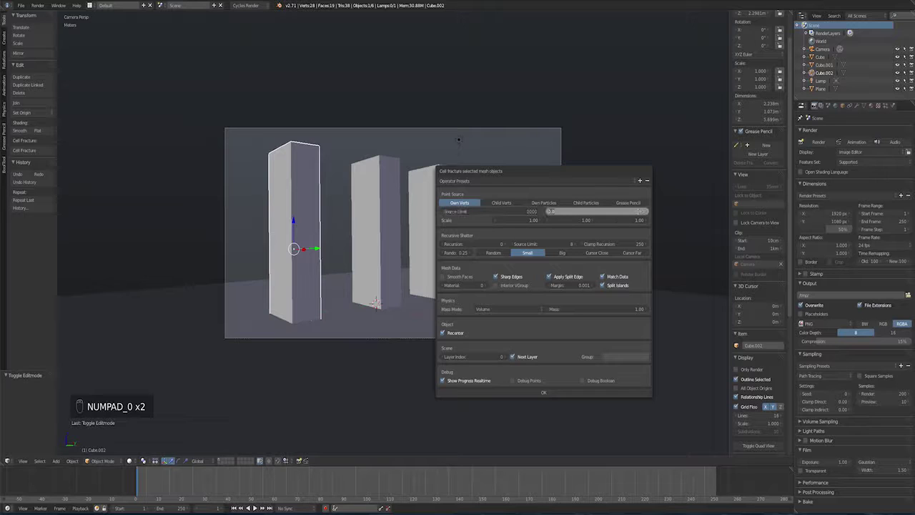
click(629, 212)
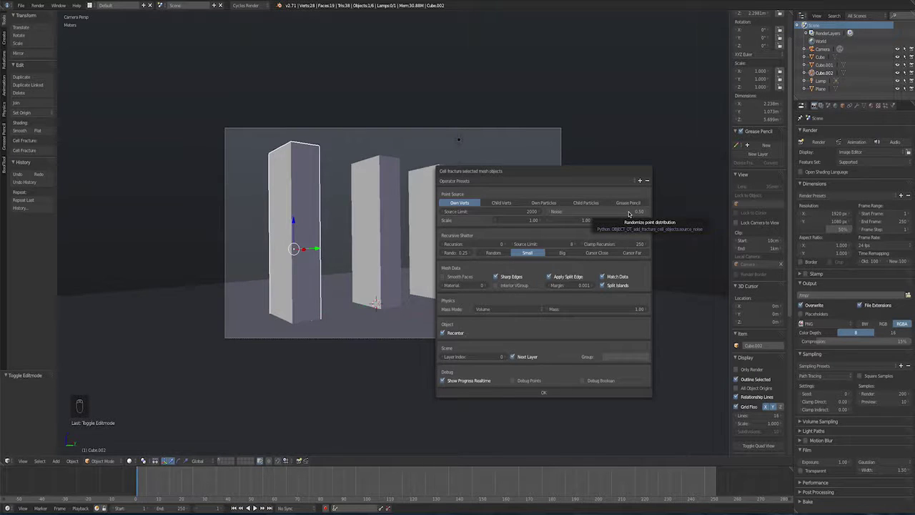
click(509, 245)
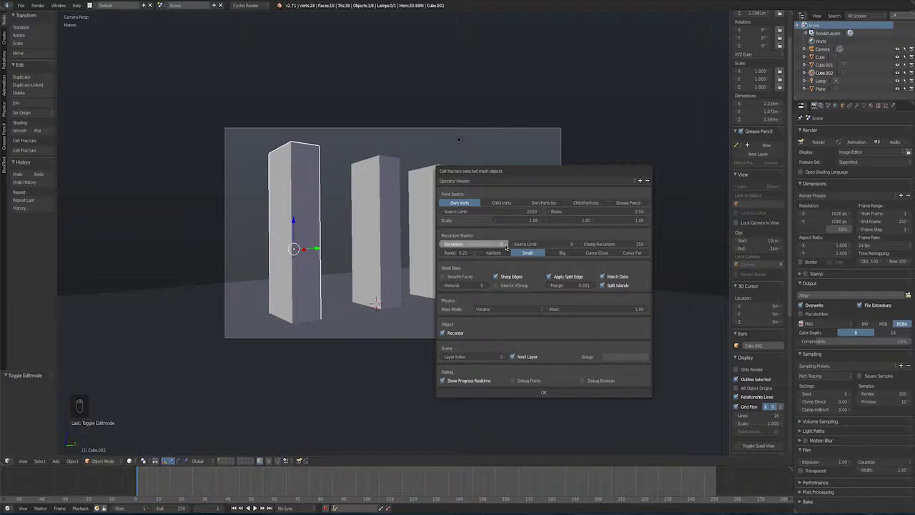
click(612, 244)
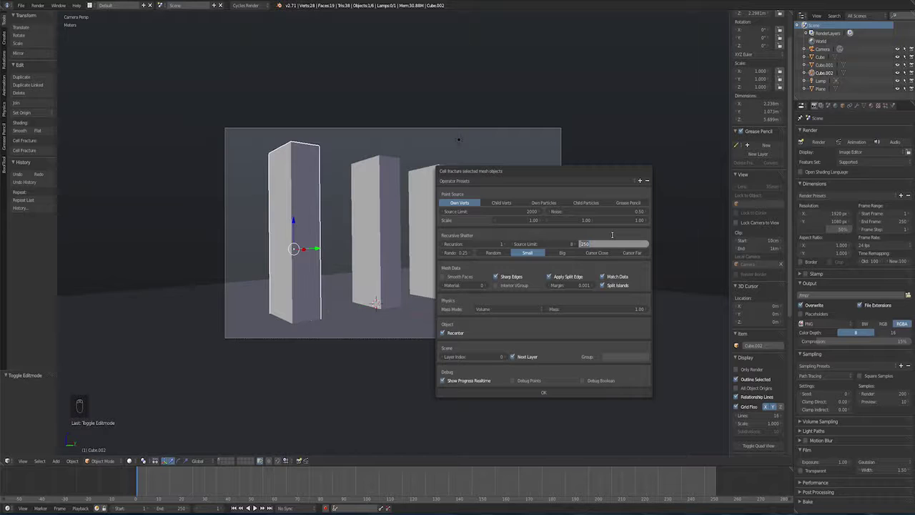
key(Return)
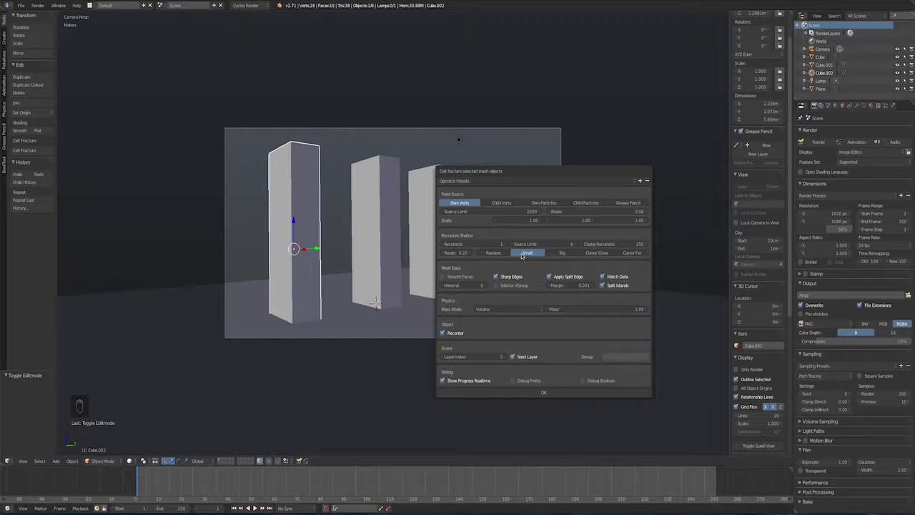
click(549, 277)
click(621, 357)
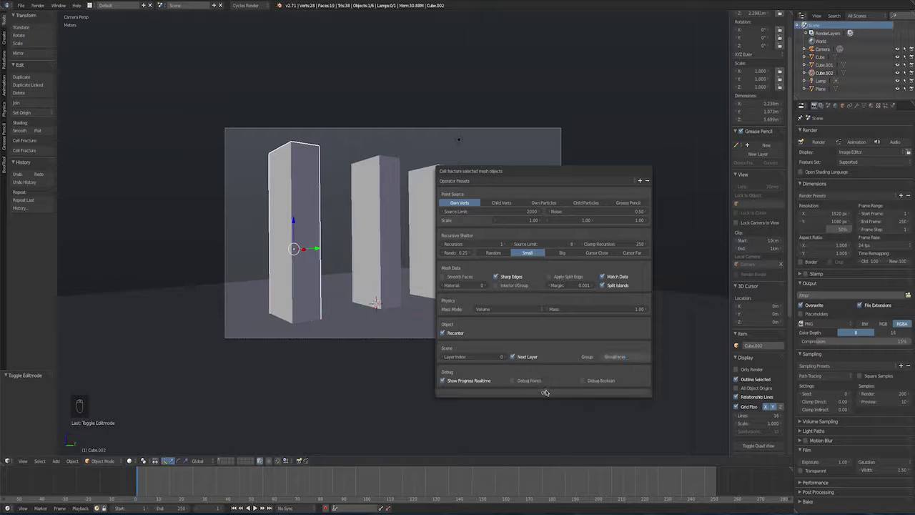
click(545, 392)
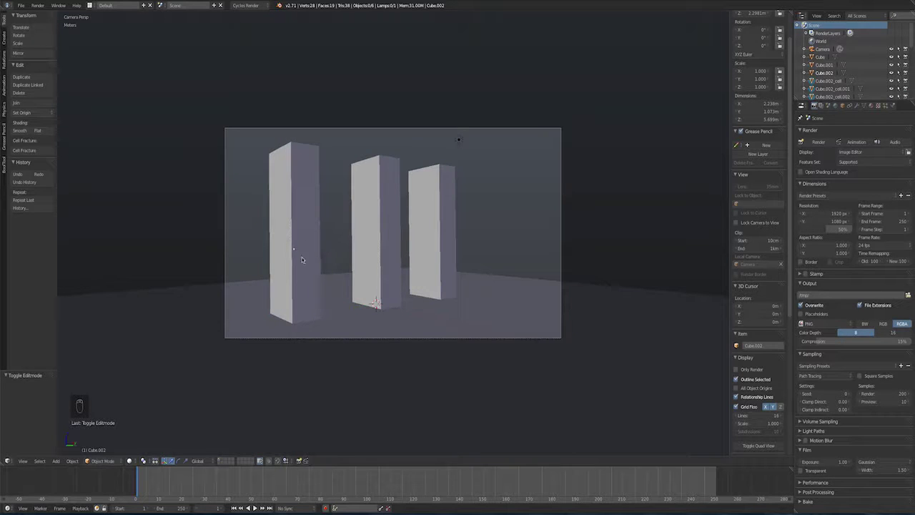
- Isolate the fractured pillar and lift one piece upward to inspect its break pattern
key(2)
key(KP_1)
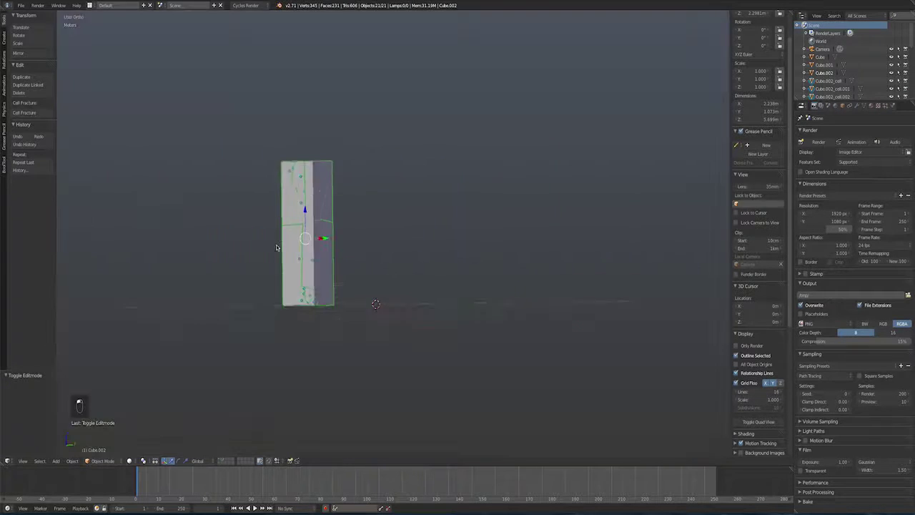
middle_drag(276, 247, 200, 257)
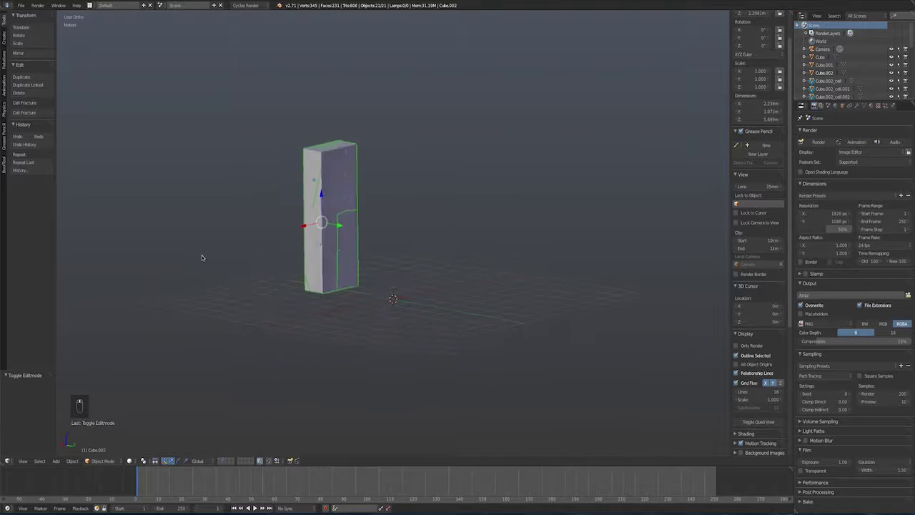
right_click(329, 181)
middle_drag(329, 181, 301, 177)
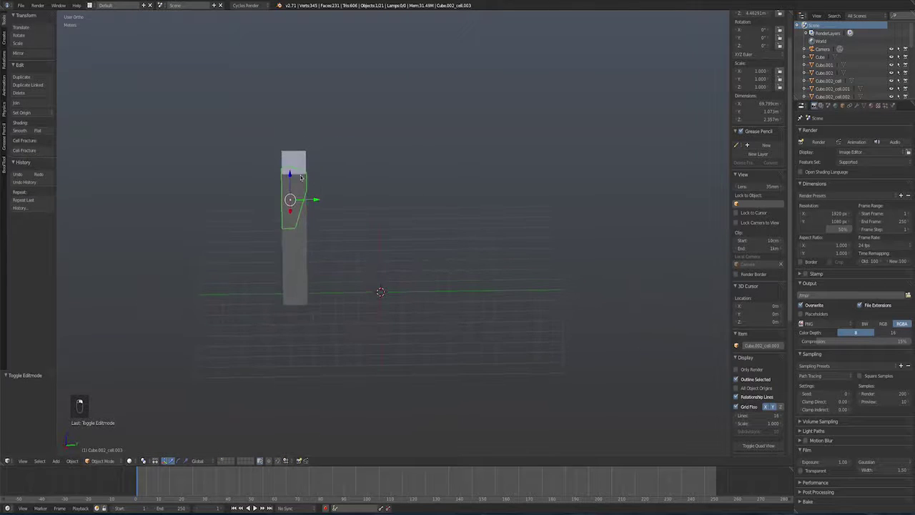
drag(289, 176, 289, 120)
middle_drag(289, 120, 357, 197)
- Pull more pieces up and sideways, then undo the moves to reassemble the pillar
right_click(331, 207)
mouse_move(334, 185)
mouse_down()
mouse_move(328, 161)
mouse_move(322, 172)
mouse_up()
middle_drag(322, 172, 302, 212)
right_click(302, 211)
drag(301, 212, 304, 178)
middle_drag(304, 179, 258, 213)
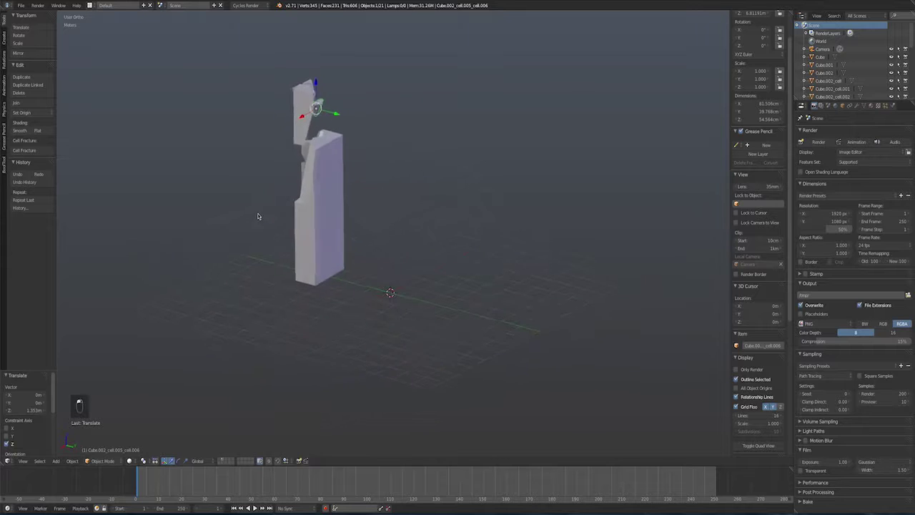
right_click(321, 196)
drag(334, 192, 294, 221)
right_click(333, 224)
middle_drag(439, 288, 491, 262)
key(super+z)
key(super+z)
key(super+z)
key(super+z)
key(super+z)
key(super+z)
key(super+z)
key(super+z)
key(super+z)
key(super+z)
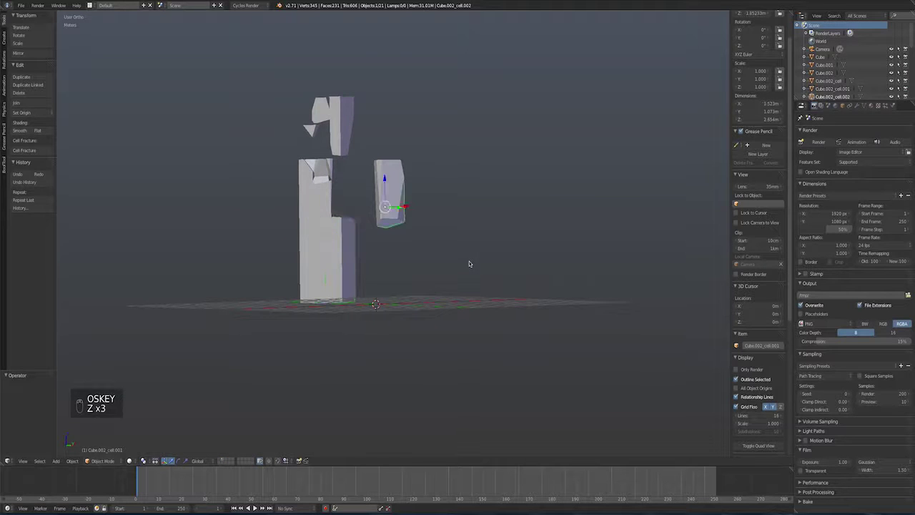
key(super+z)
key(super+z)
key(super+z)
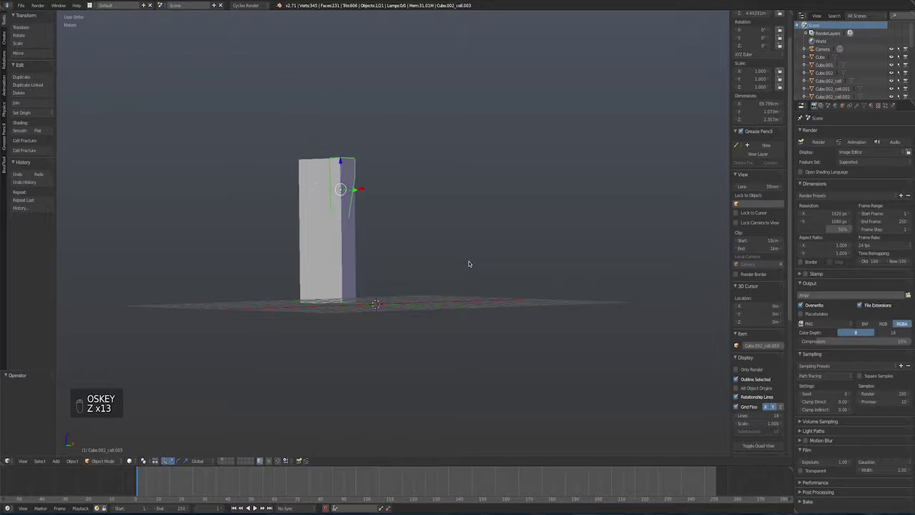
- Select the BrickPieces group's shards from the outliner's Groups list and delete them
click(856, 15)
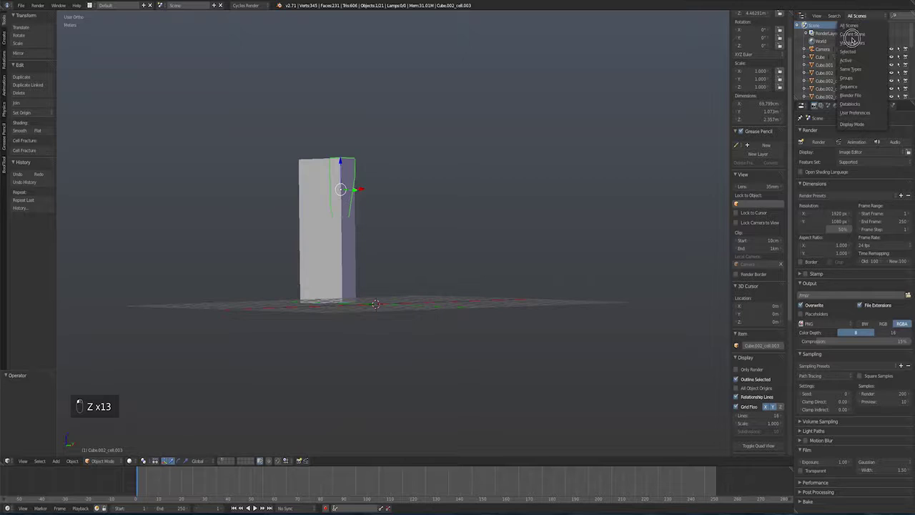
click(848, 77)
click(816, 26)
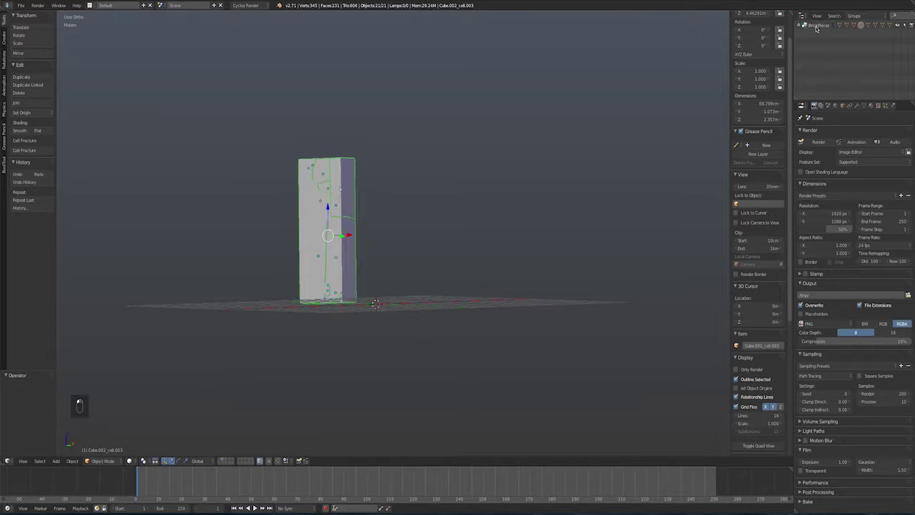
middle_drag(593, 161, 559, 167)
right_click(821, 27)
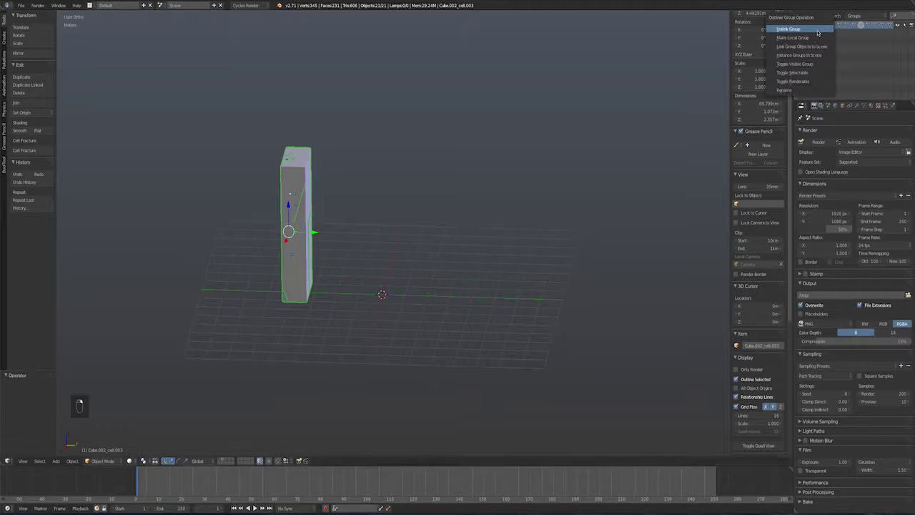
click(662, 69)
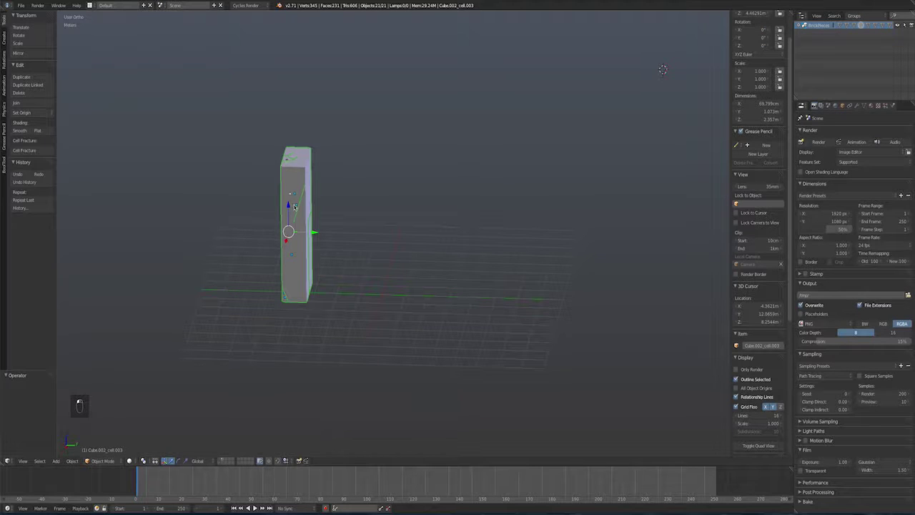
key(Delete)
click(294, 208)
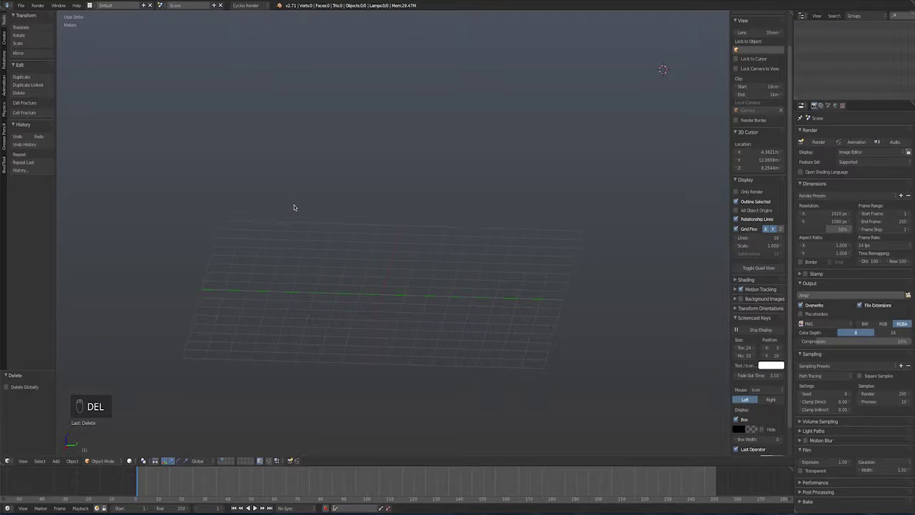
- Show the layer with the ground plane and three pillars, and select the leftmost pillar
click(221, 460)
middle_drag(299, 225, 331, 207)
right_click(304, 236)
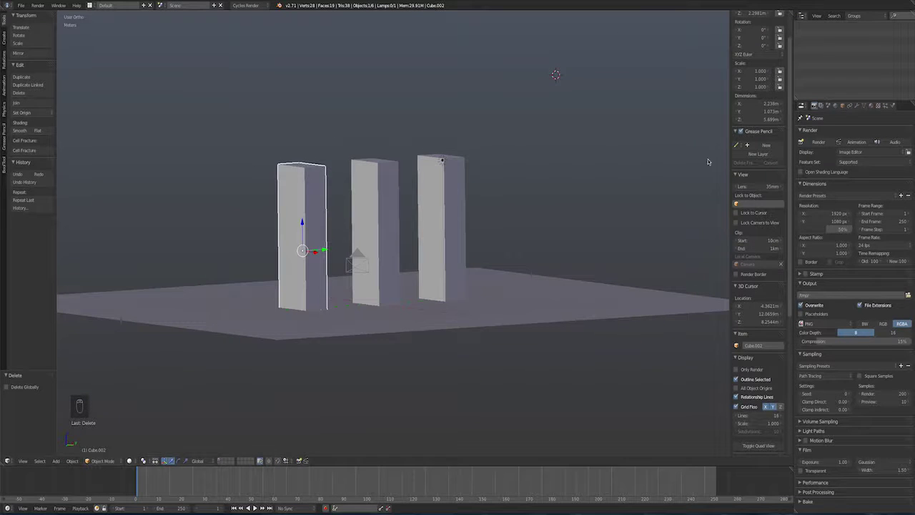
scroll(308, 200, up, 3)
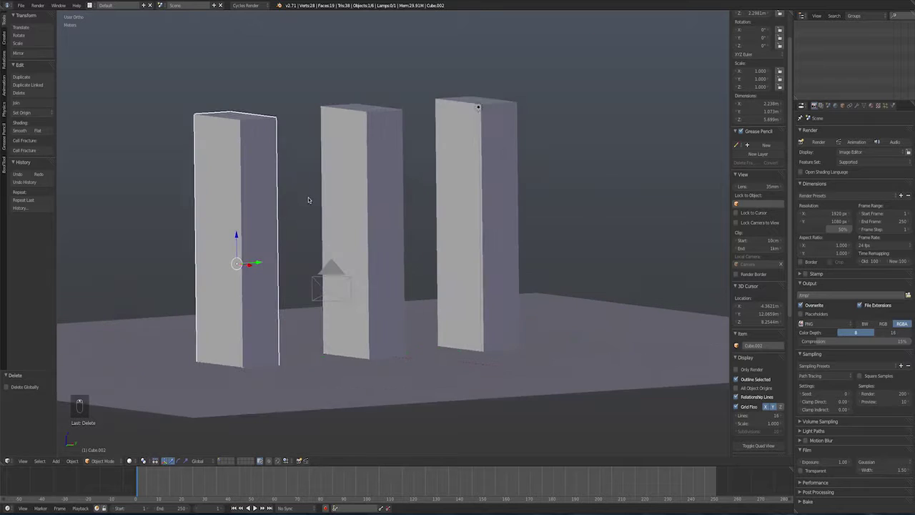
scroll(272, 199, down, 1)
- Add a new ParticleSystem to the left pillar Cube.002 and scrub the timeline to preview particles
key(Tab)
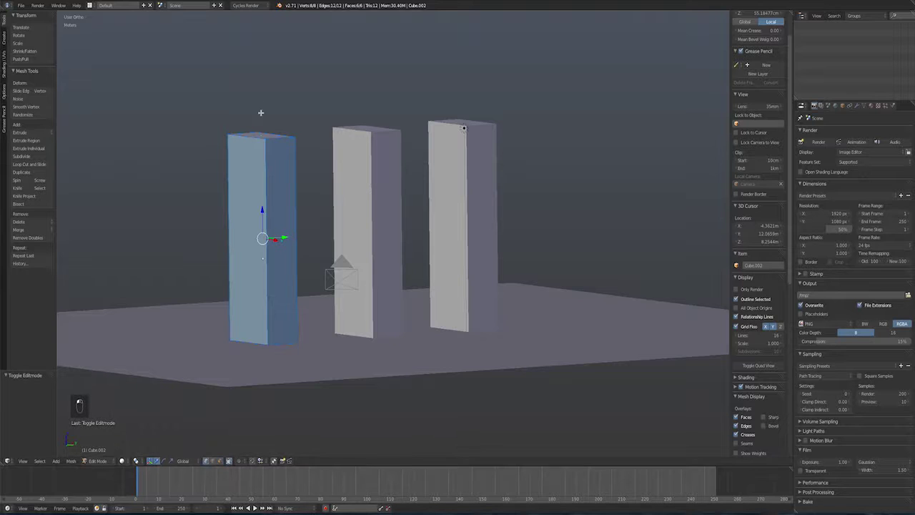
click(886, 105)
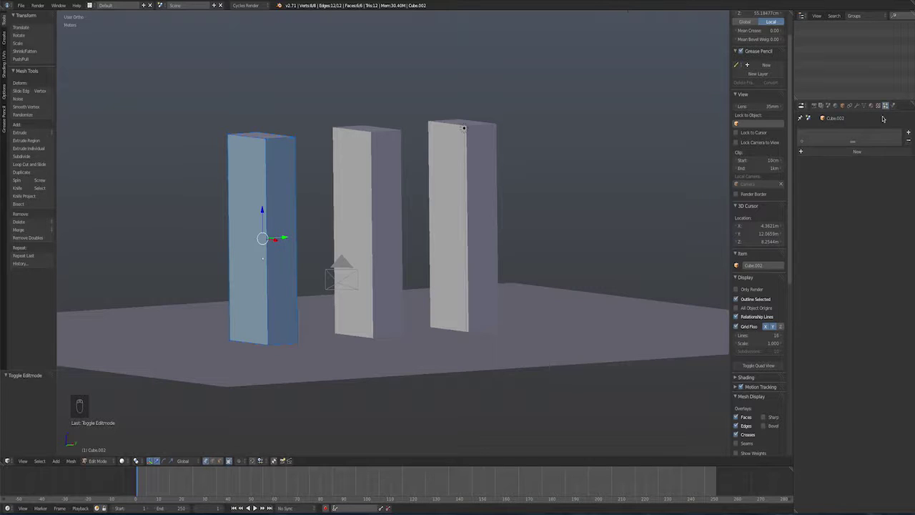
click(852, 153)
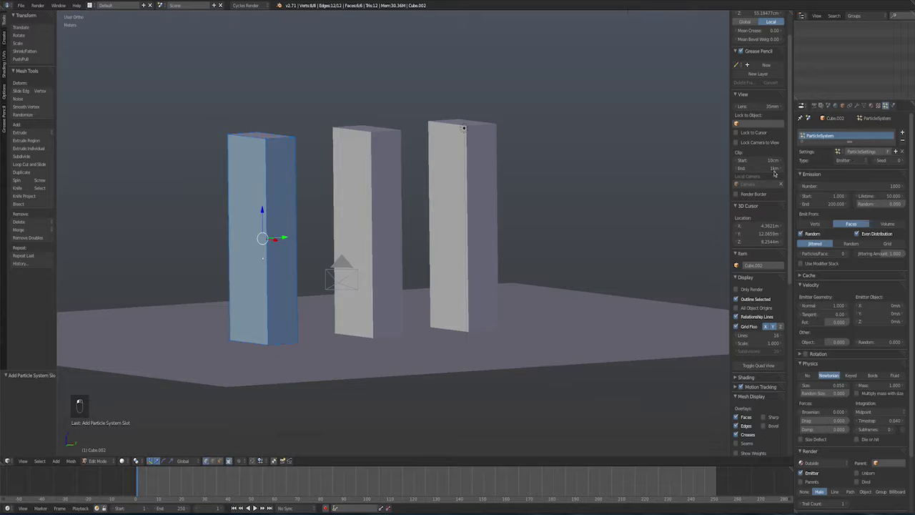
drag(172, 469, 230, 475)
middle_drag(261, 375, 221, 382)
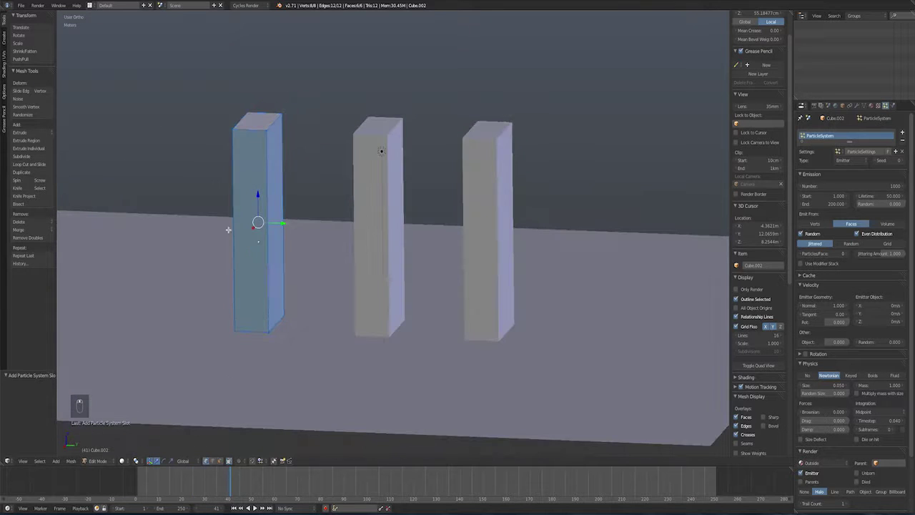
key(Tab)
mouse_move(141, 477)
mouse_down()
mouse_move(248, 476)
mouse_move(135, 481)
mouse_up()
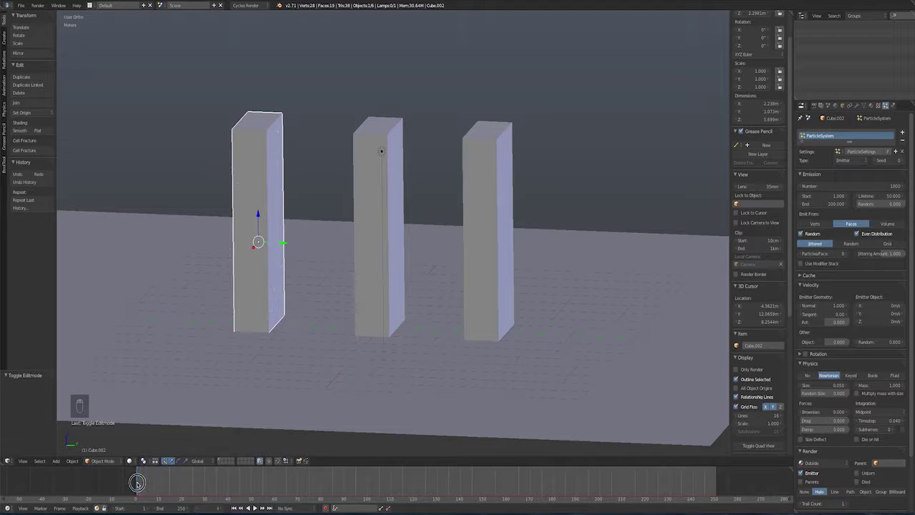
- Set the emitter to emit from Volume with Physics set to No, back at frame 1
click(885, 226)
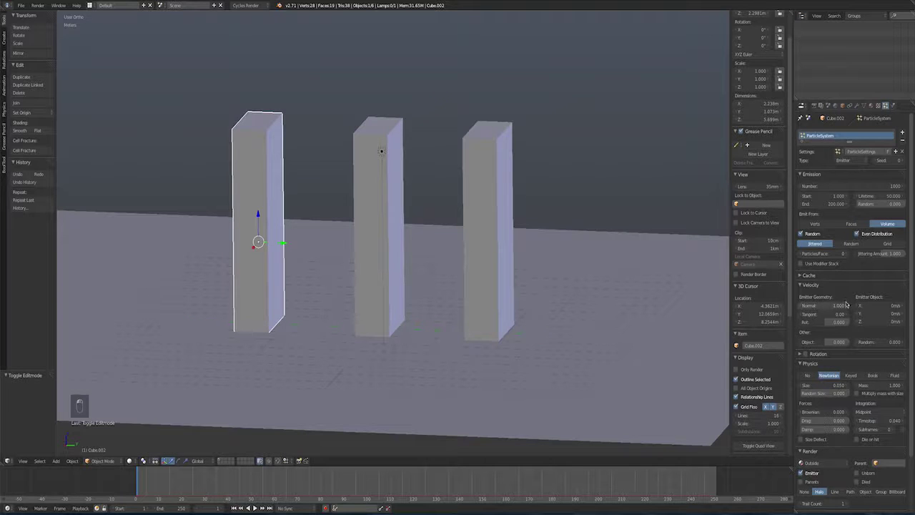
click(808, 376)
click(169, 483)
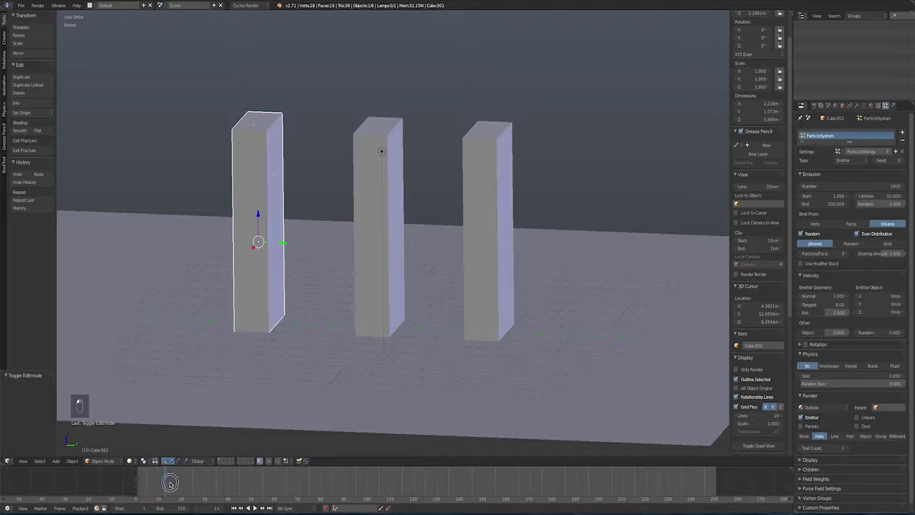
drag(170, 483, 136, 480)
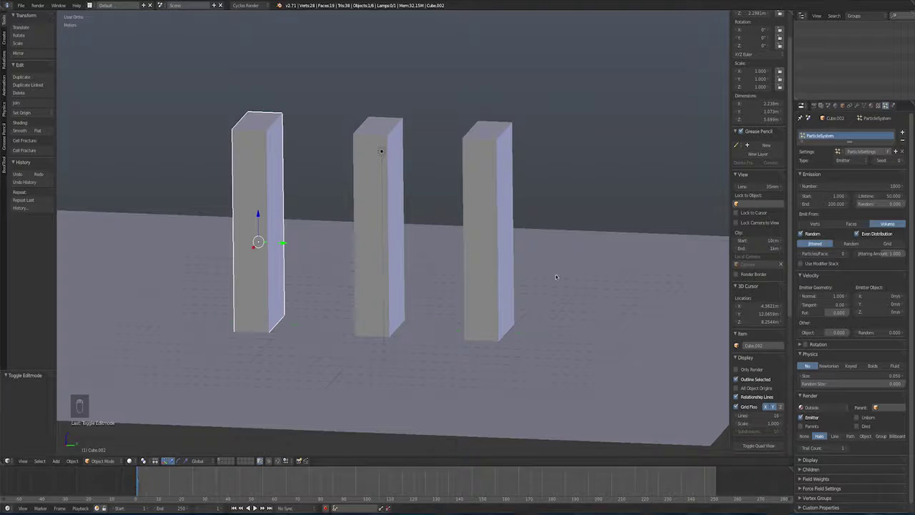
- Set the emission end frame to 1 and the particle count to 5000
click(831, 204)
text(1)
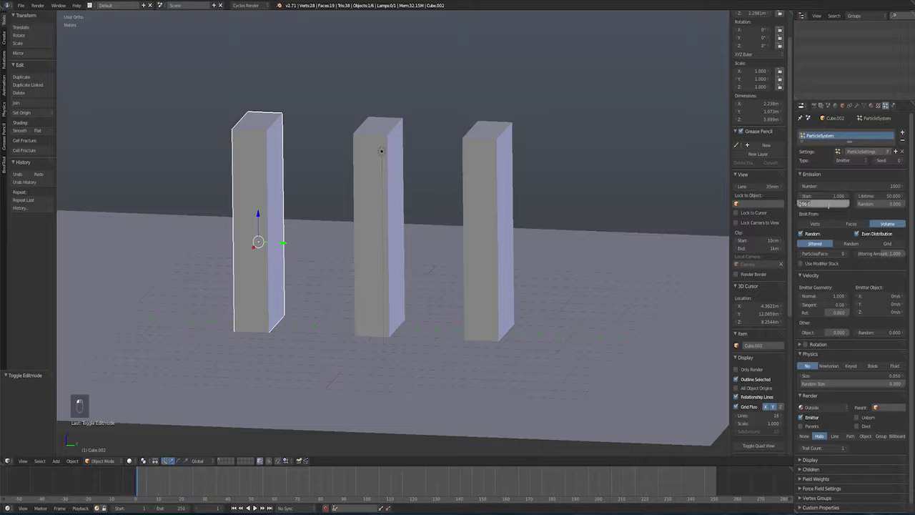
key(Return)
click(879, 185)
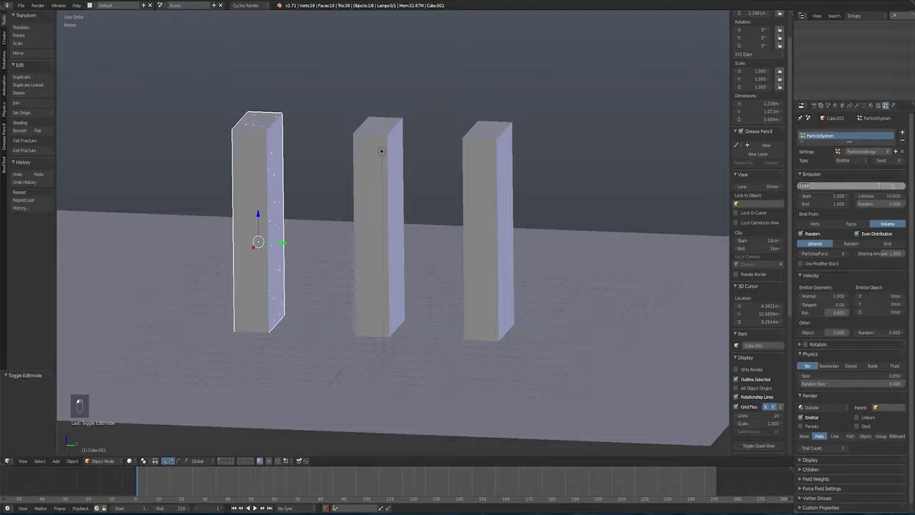
text(2000)
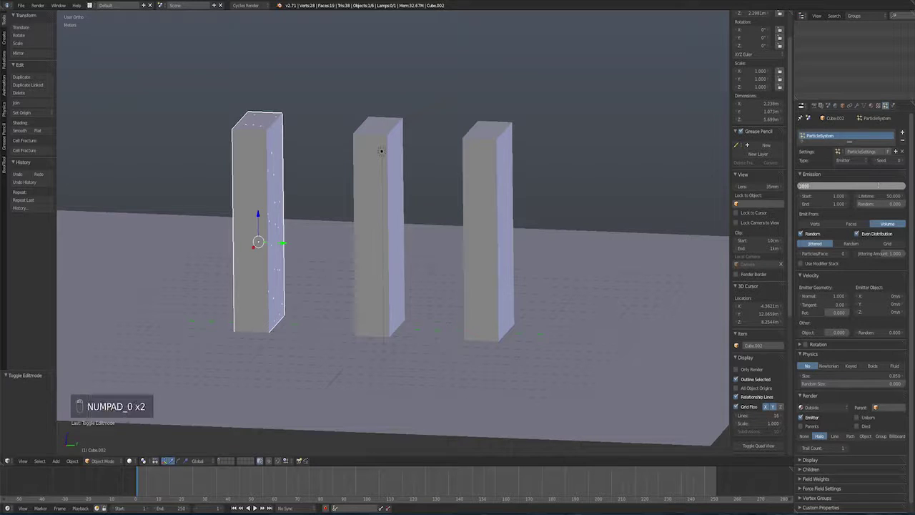
key(Return)
click(864, 184)
text(00)
key(Return)
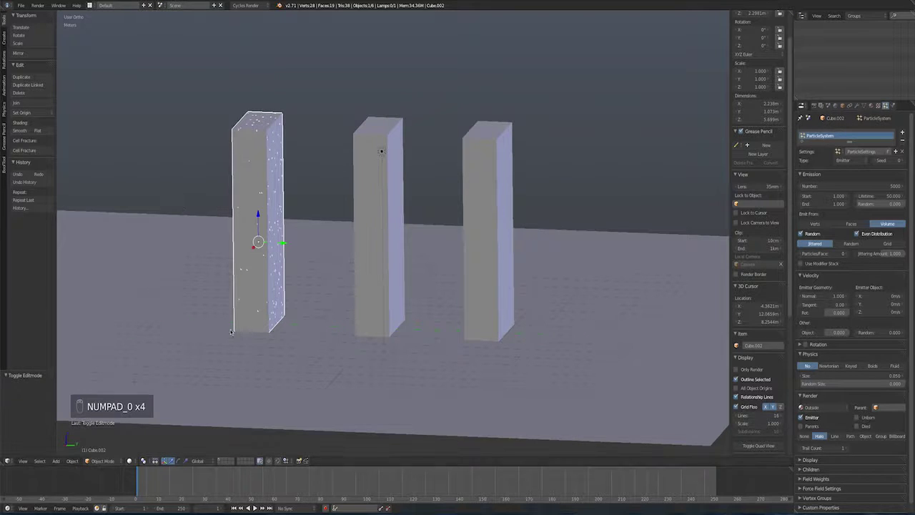
click(131, 460)
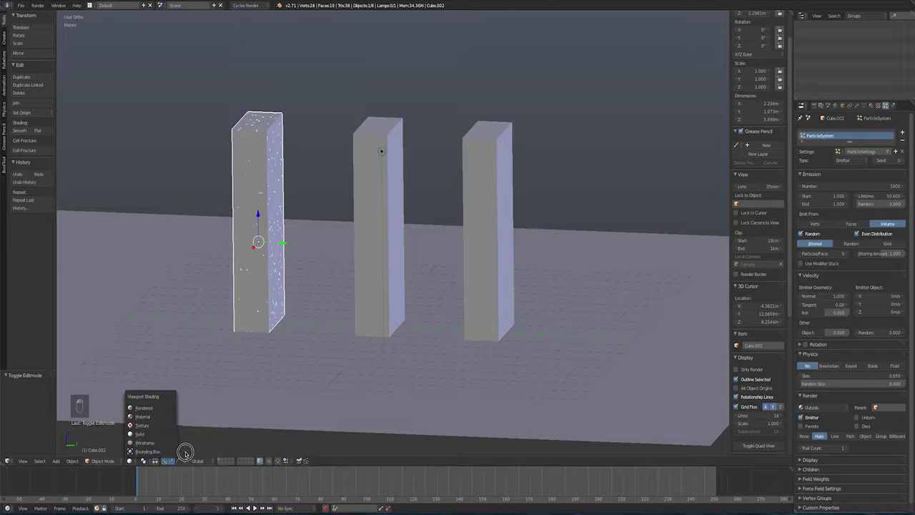
- Switch to wireframe shading and lower the particle count to 1000
click(136, 444)
middle_drag(136, 446, 179, 432)
middle_drag(193, 286, 484, 141)
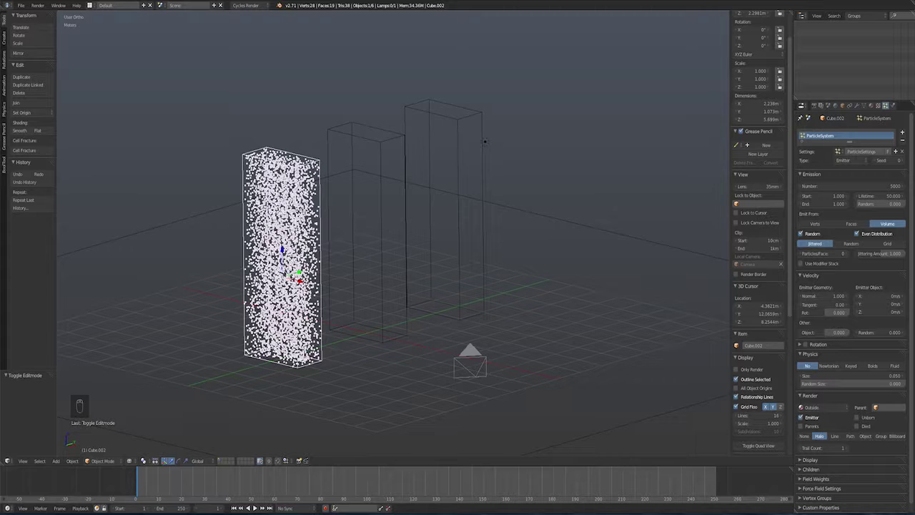
middle_drag(484, 141, 563, 266)
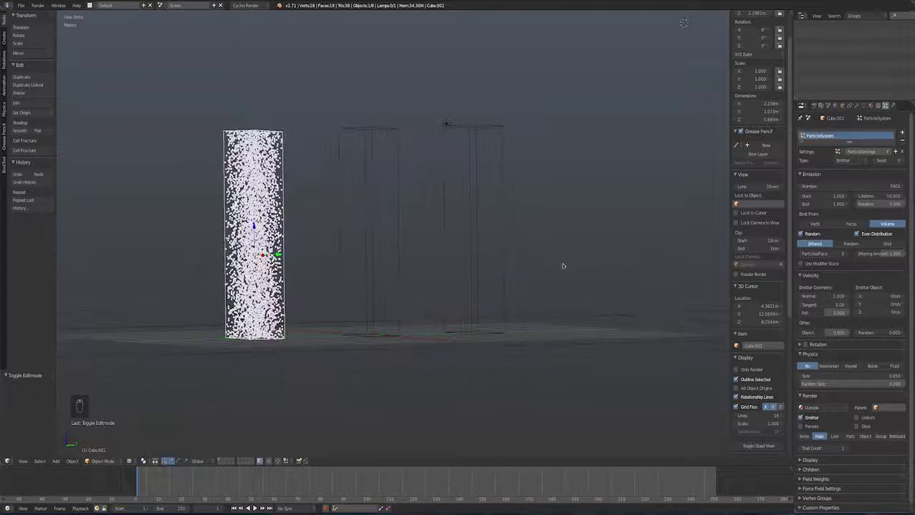
click(861, 184)
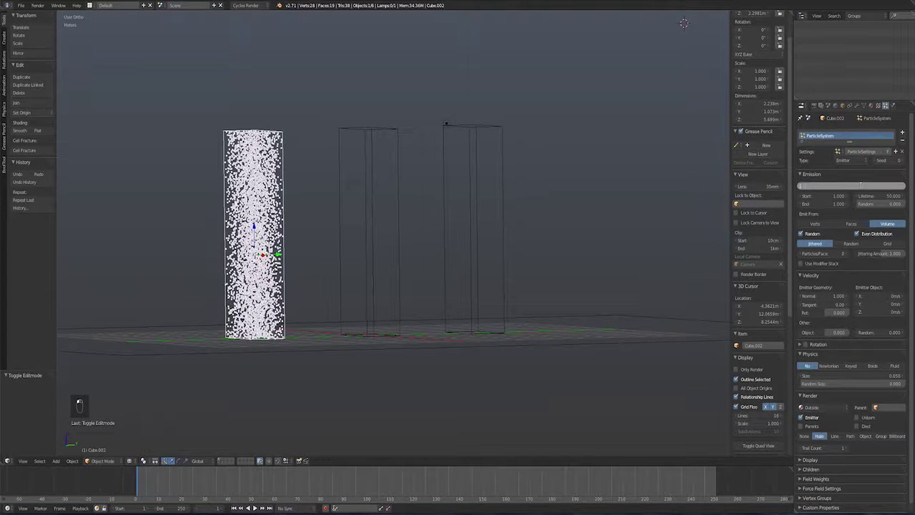
text(1000)
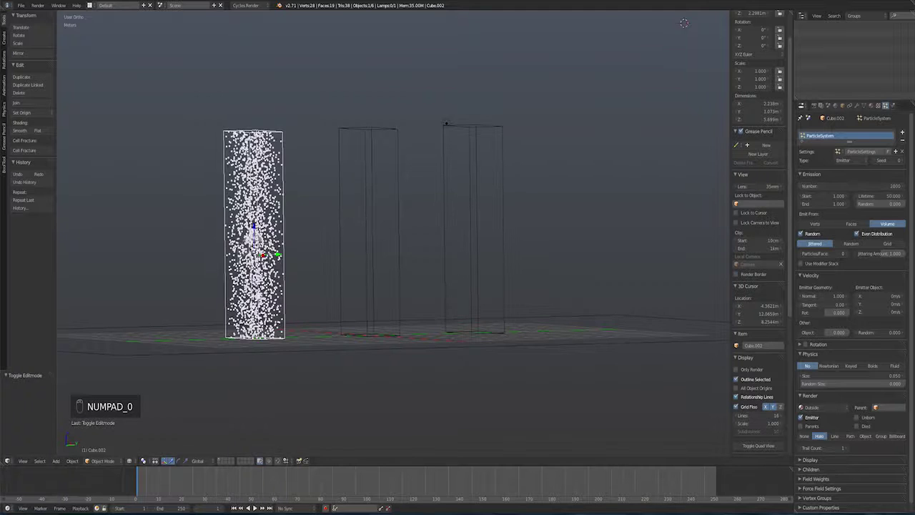
click(861, 185)
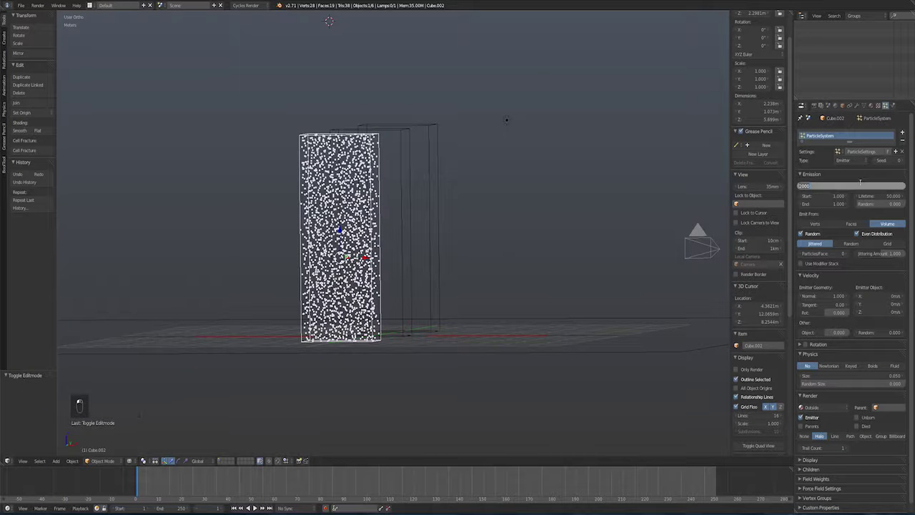
text(1000)
key(Return)
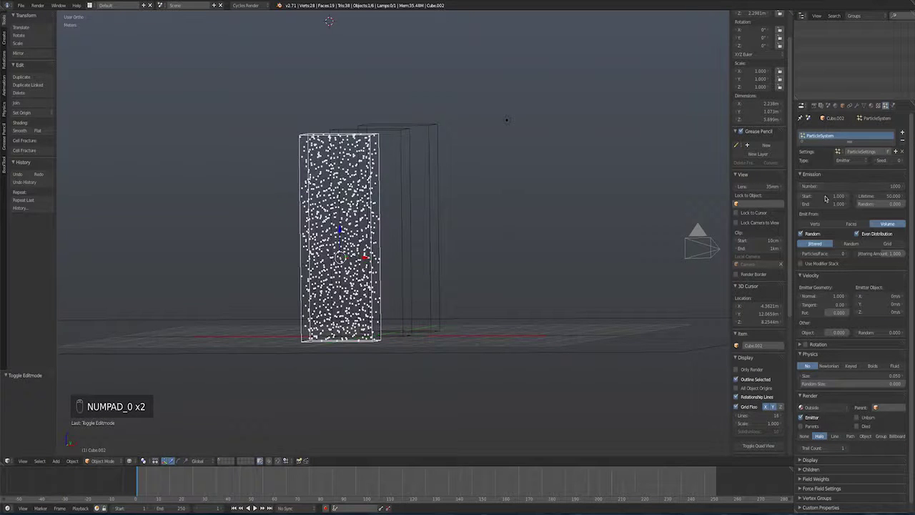
- Compare emission sources and distributions, settling on Volume emission with Jittered distribution
click(854, 227)
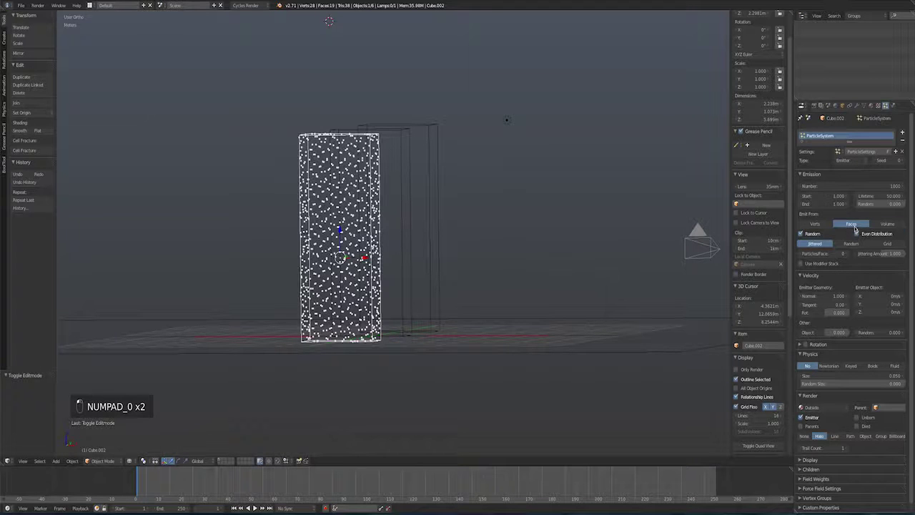
click(884, 226)
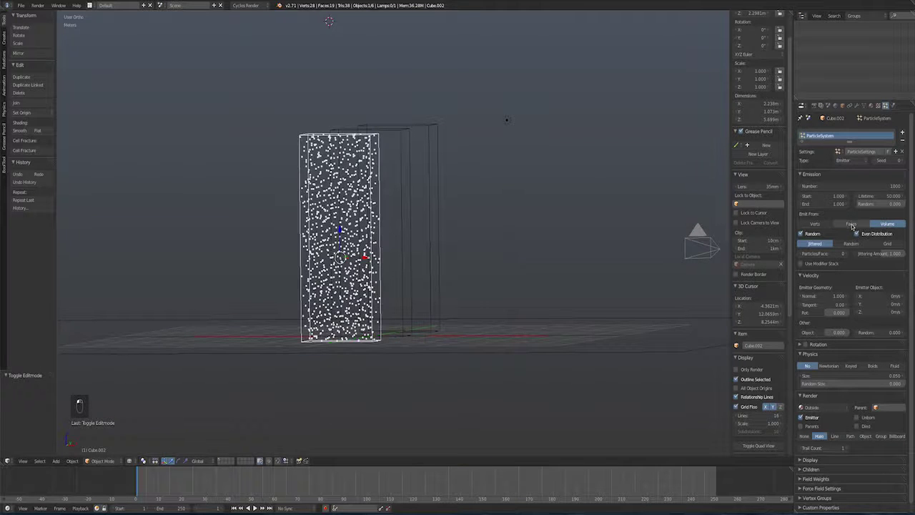
click(815, 224)
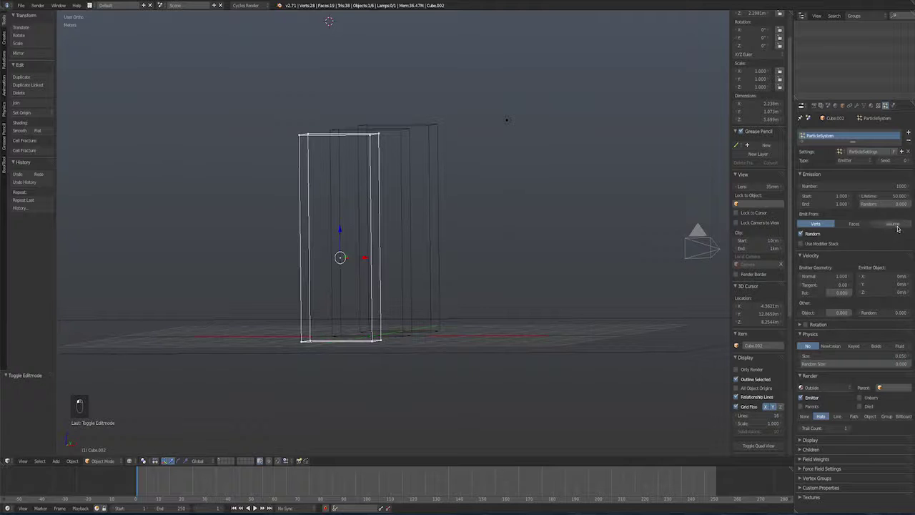
click(886, 224)
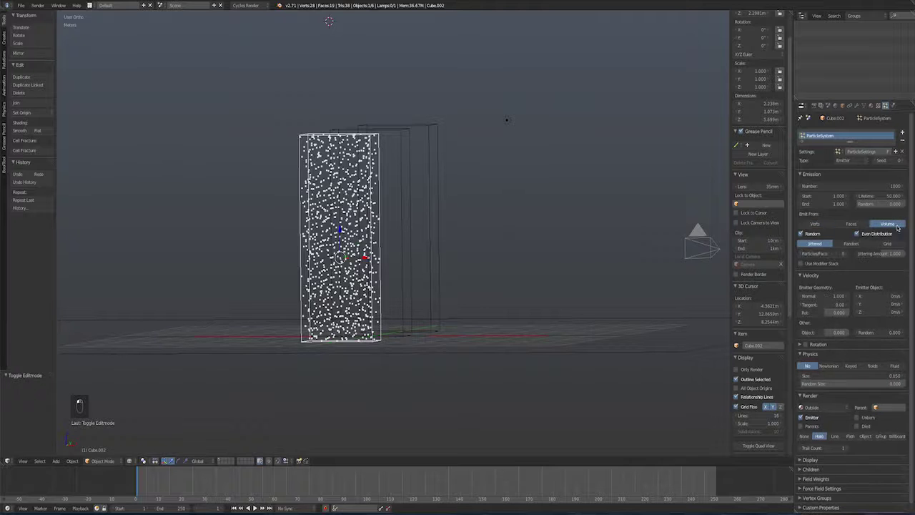
click(851, 244)
click(887, 244)
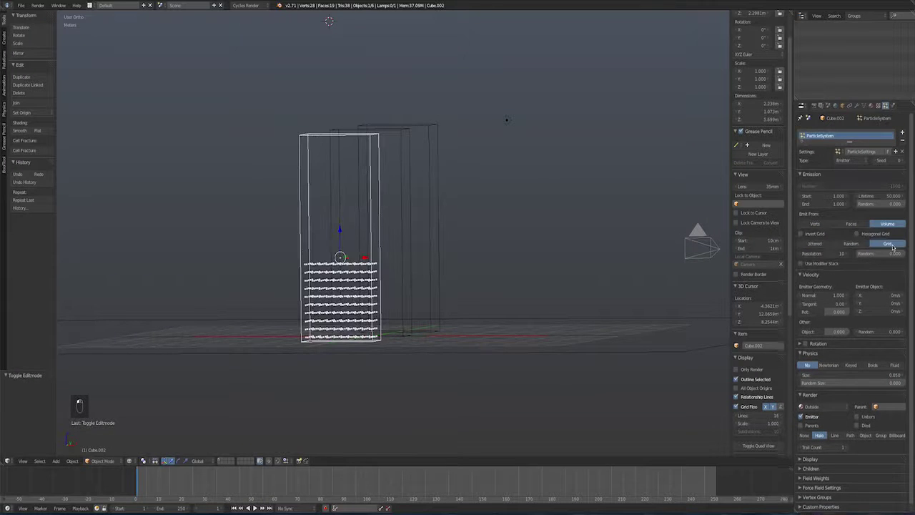
click(841, 244)
click(815, 244)
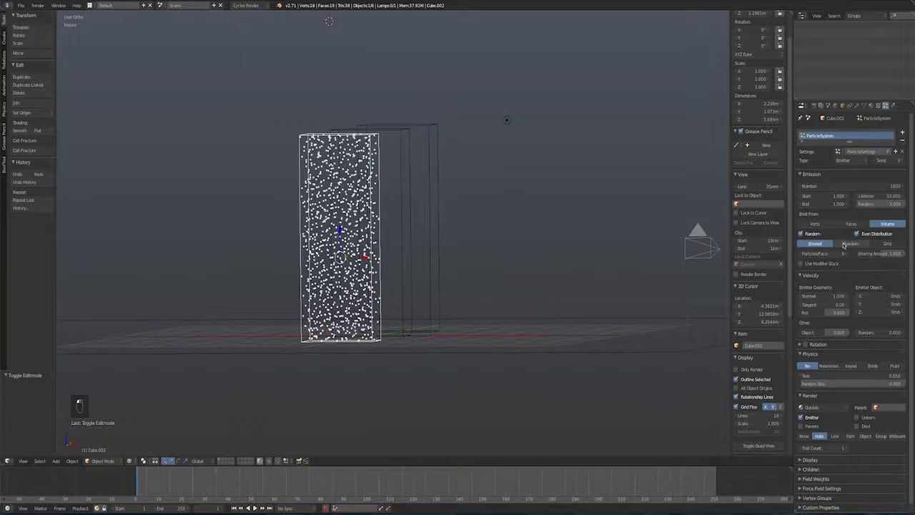
click(849, 245)
click(815, 244)
- View the boxes from the side and bring up the Cell Fracture settings
middle_drag(329, 21, 293, 56)
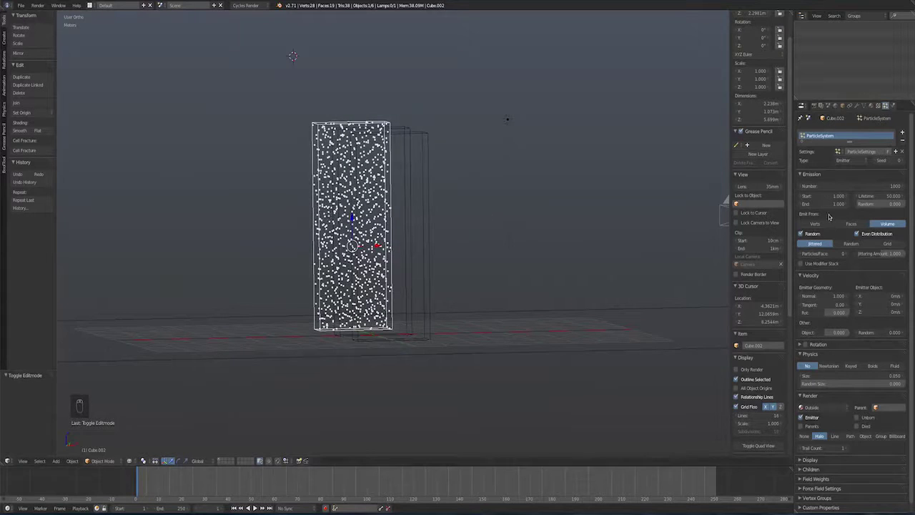
key(KP_3)
middle_drag(98, 389, 114, 289)
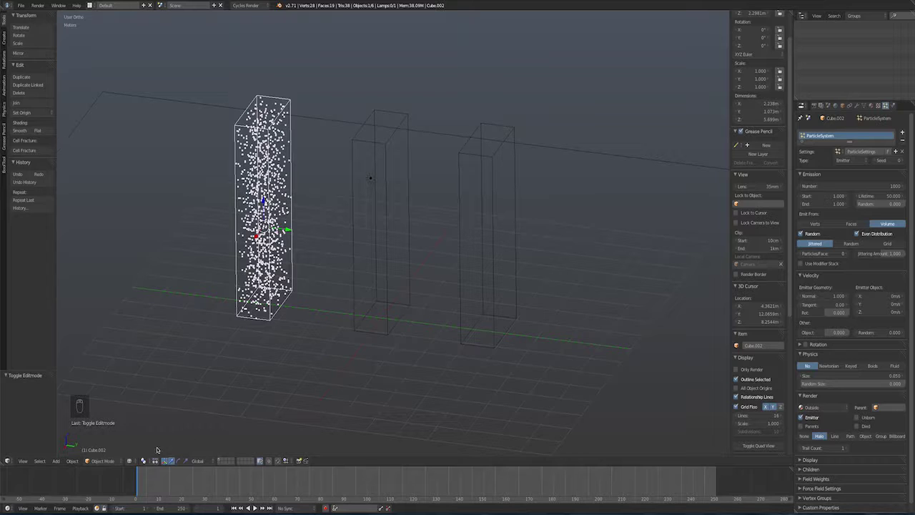
click(25, 150)
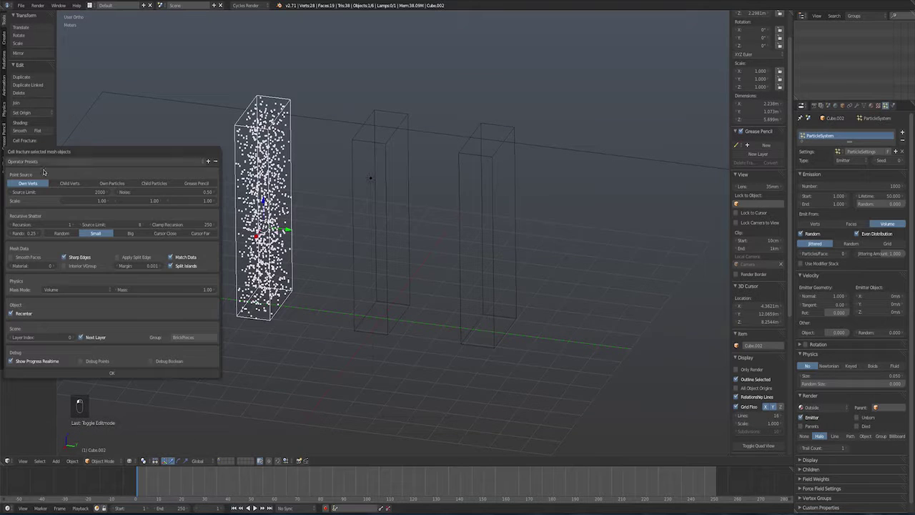
- Set the Cell Fracture point source to Own Particles and run the fracture on the left pillar
click(110, 184)
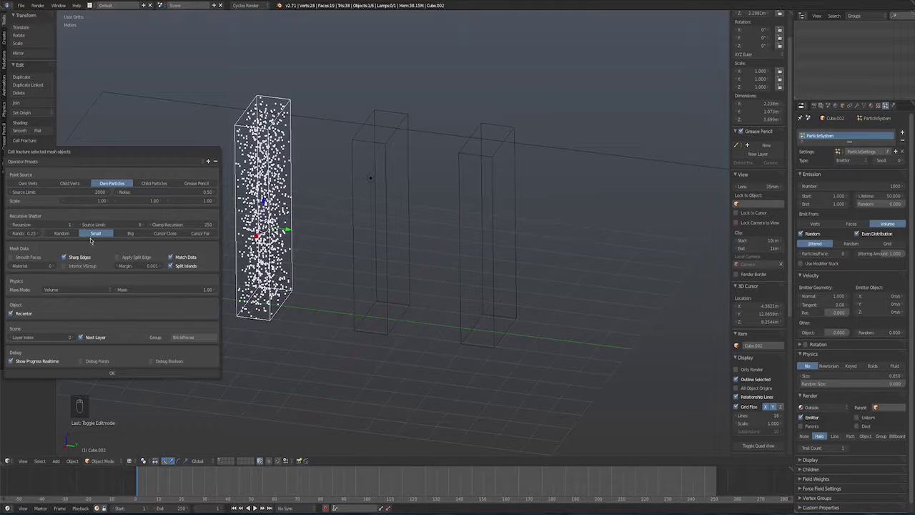
click(89, 373)
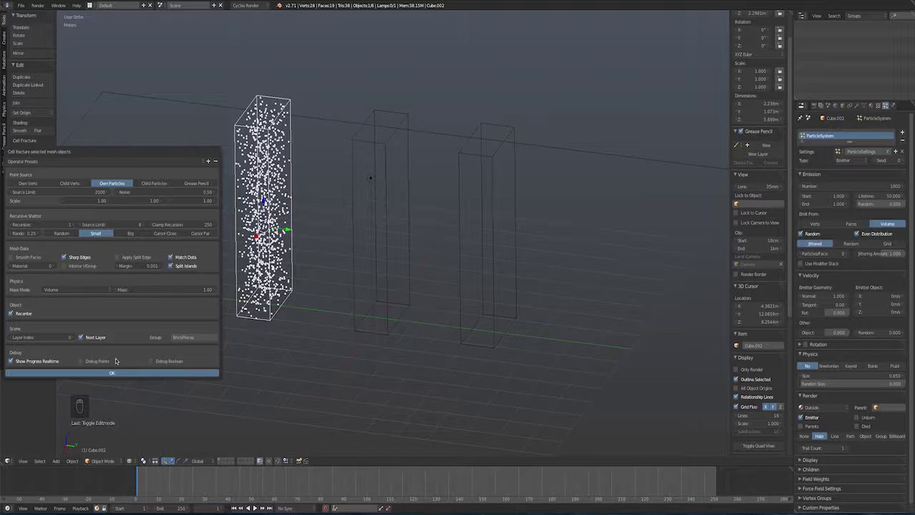
key(Return)
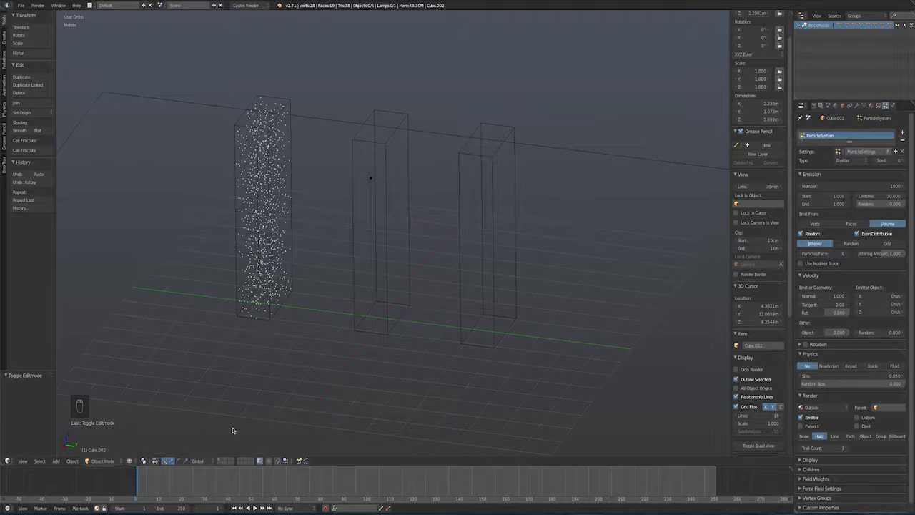
click(222, 461)
middle_drag(314, 271, 382, 260)
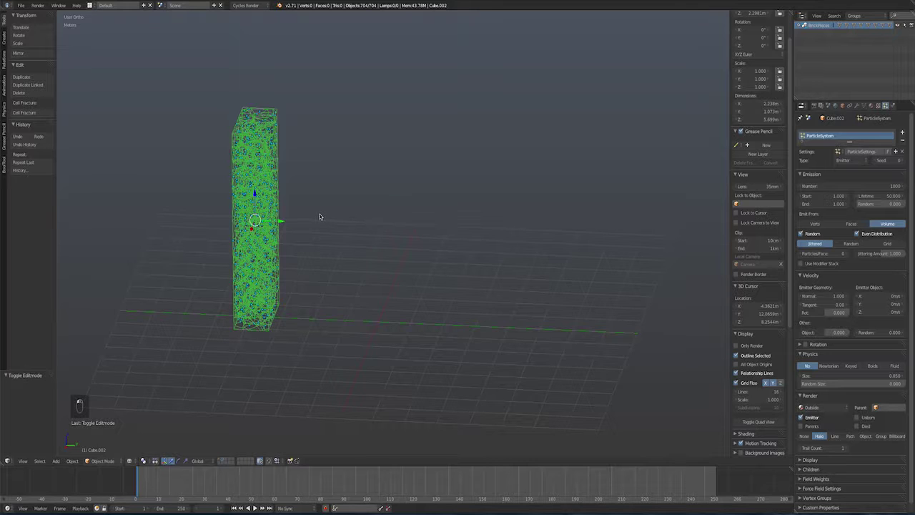
key(a)
middle_drag(308, 212, 336, 174)
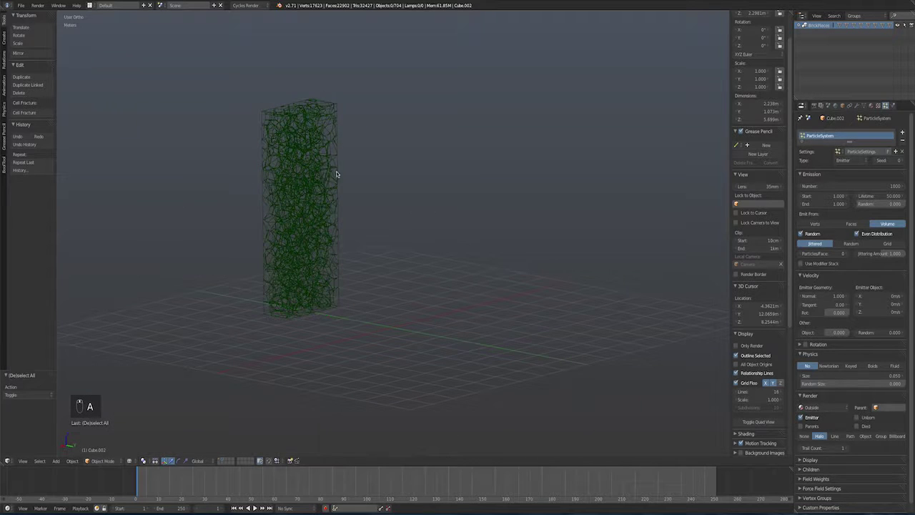
right_click(333, 111)
drag(326, 89, 324, 24)
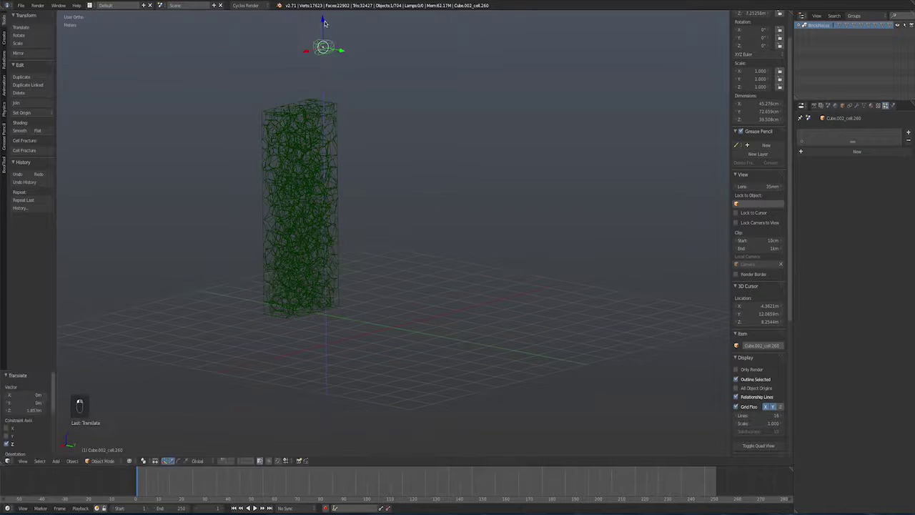
key(super+z)
middle_drag(408, 158, 304, 200)
key(a)
key(a)
key(a)
key(1)
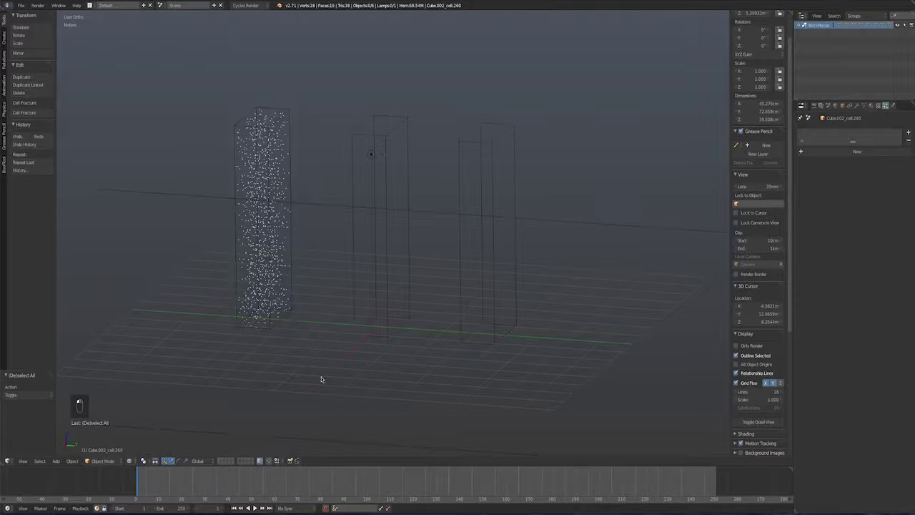
- Move the ground plane onto the fractured pieces' layer, view that layer, and show the plane's Physics properties
right_click(327, 207)
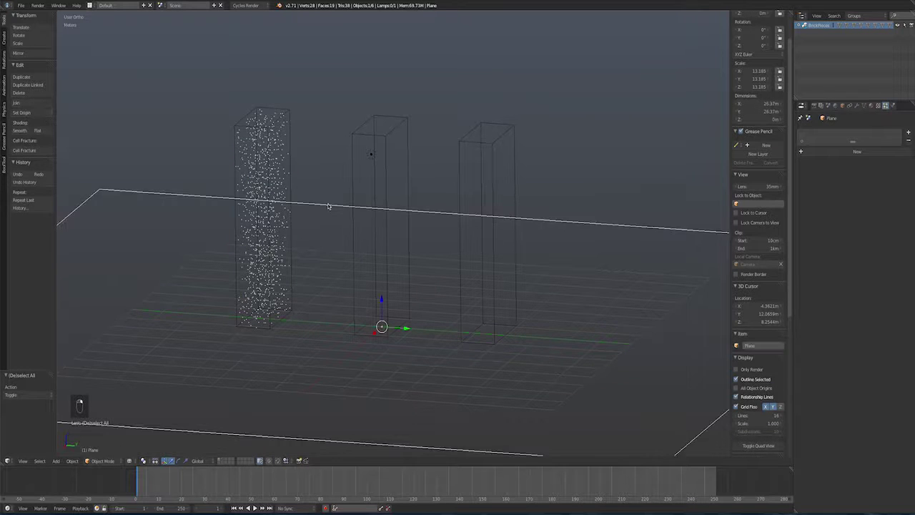
key(m)
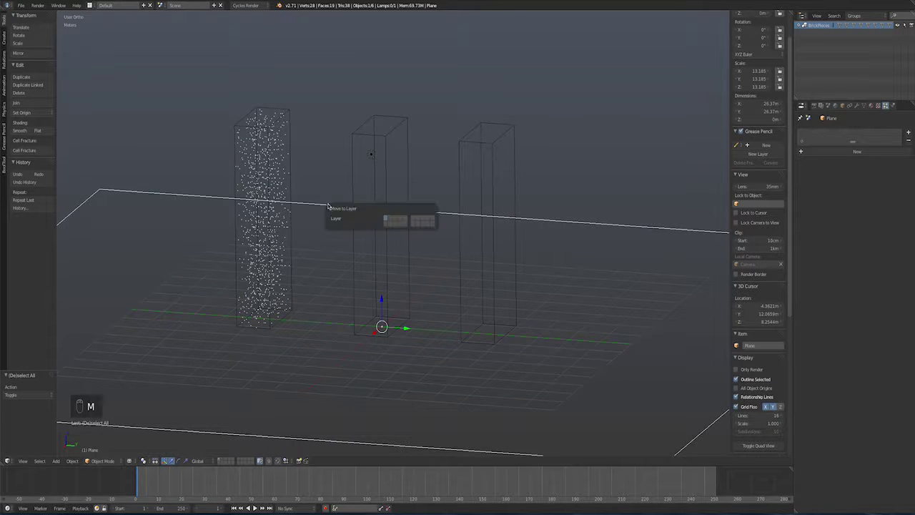
click(390, 220)
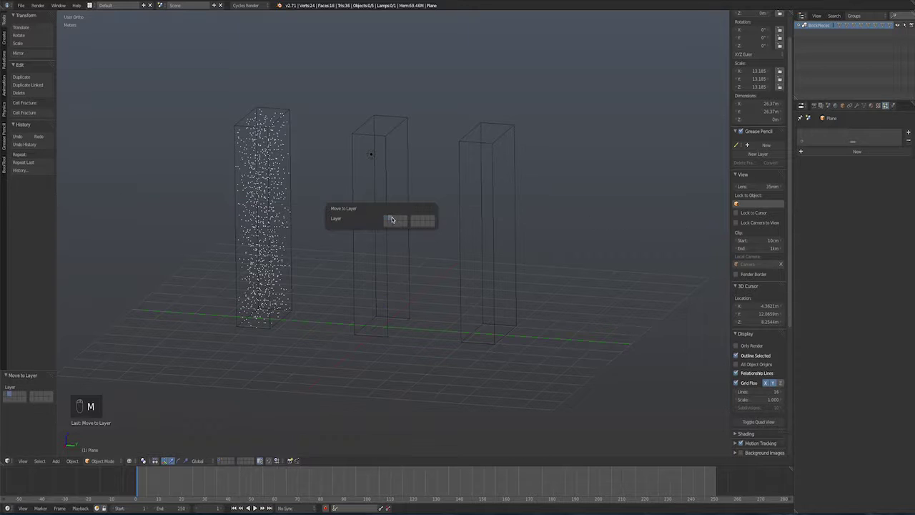
click(226, 464)
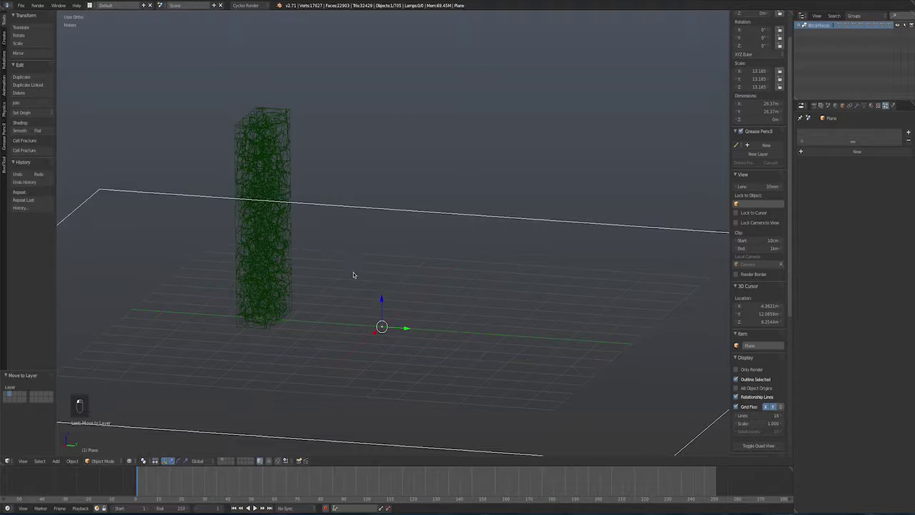
key(KP_Decimal)
middle_drag(588, 133, 570, 161)
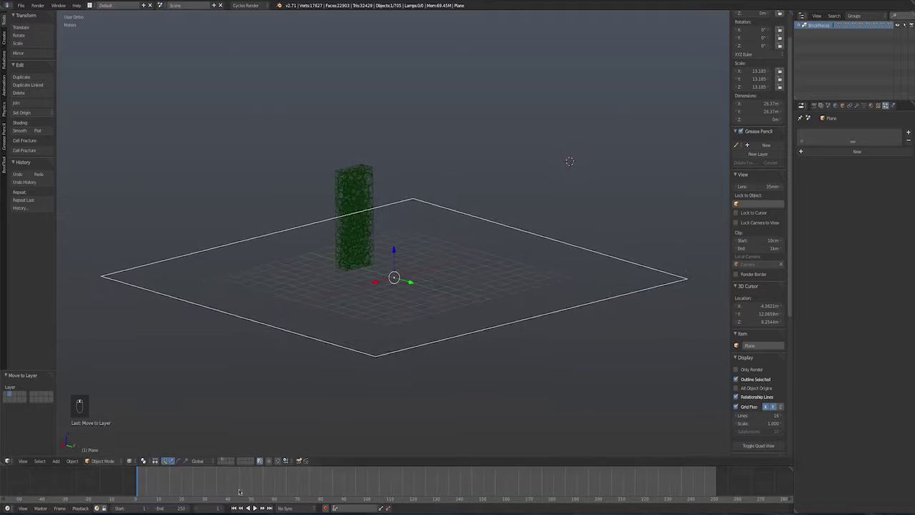
click(223, 461)
click(222, 461)
middle_drag(341, 276, 391, 284)
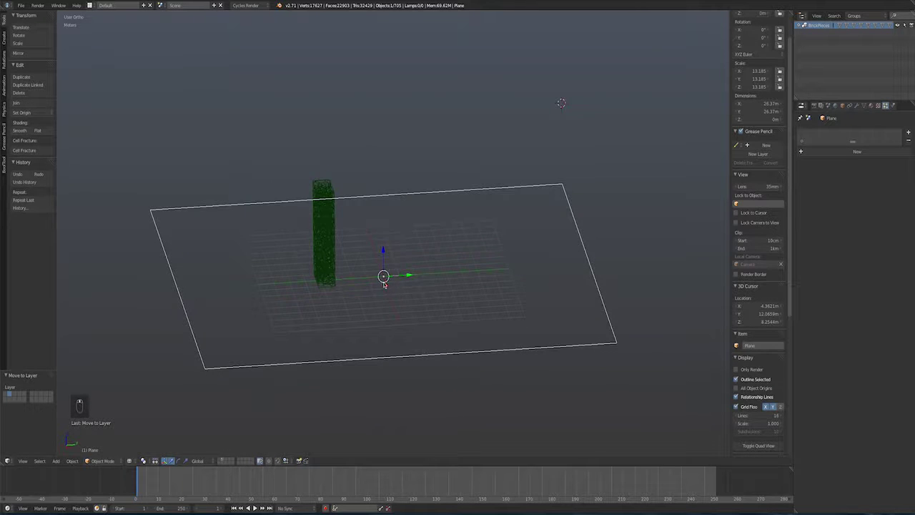
middle_drag(262, 420, 567, 305)
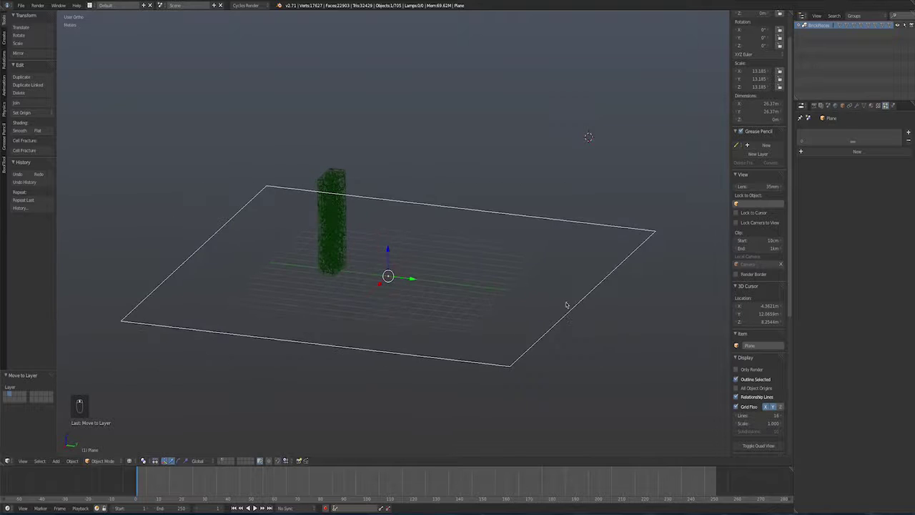
click(893, 106)
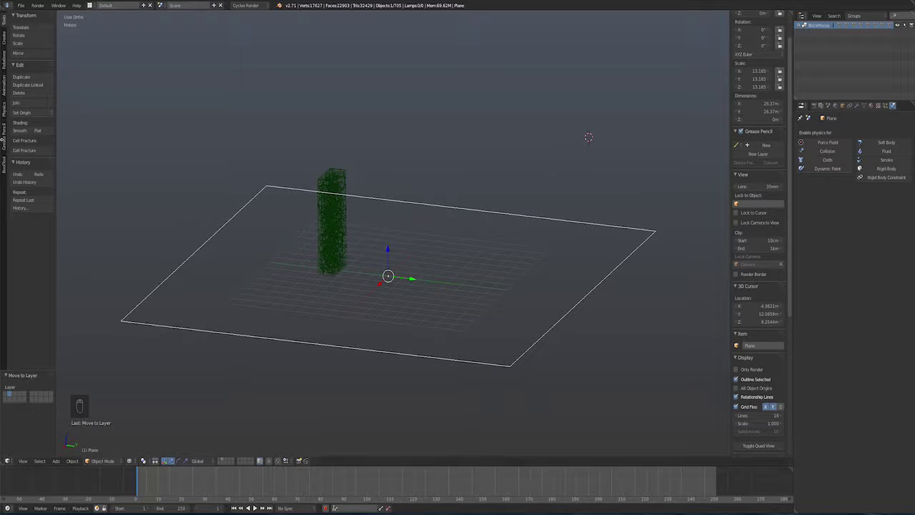
- Make the ground plane a Passive rigid body with Mesh collision from Rigid Body Tools
click(4, 111)
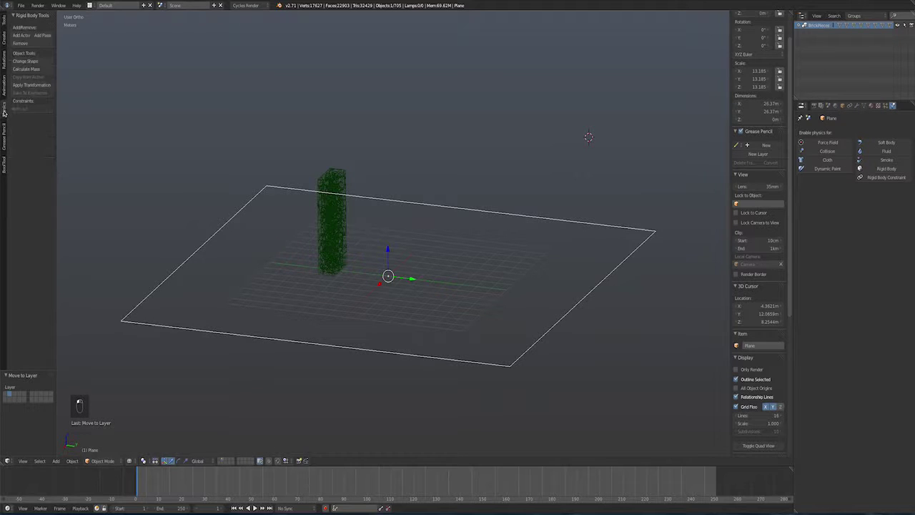
click(43, 35)
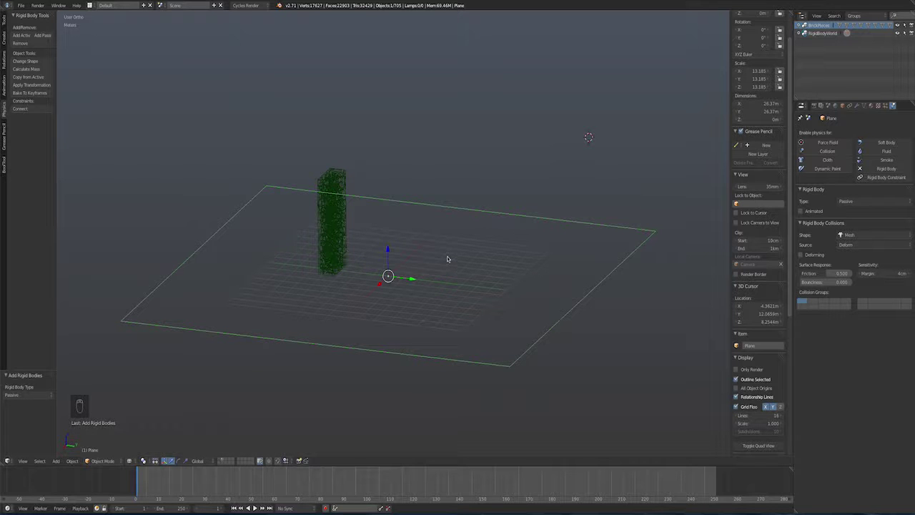
scroll(399, 249, up, 5)
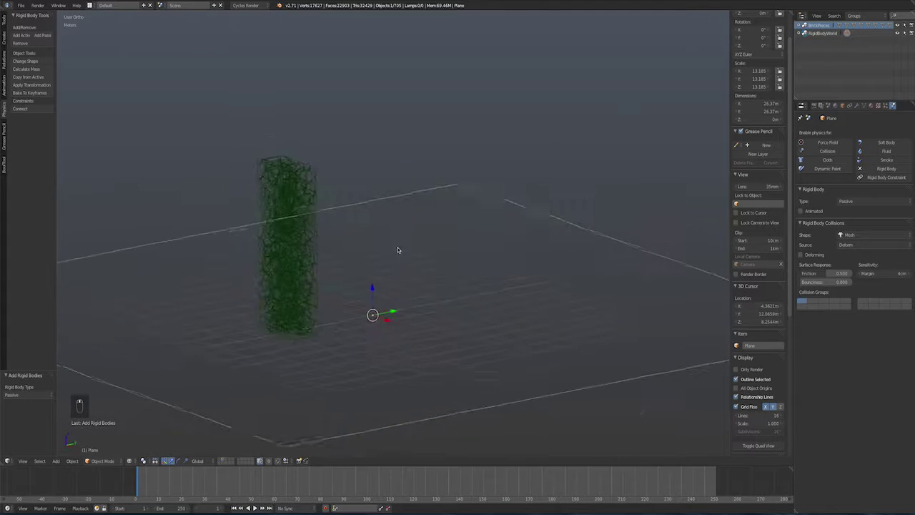
scroll(398, 250, up, 1)
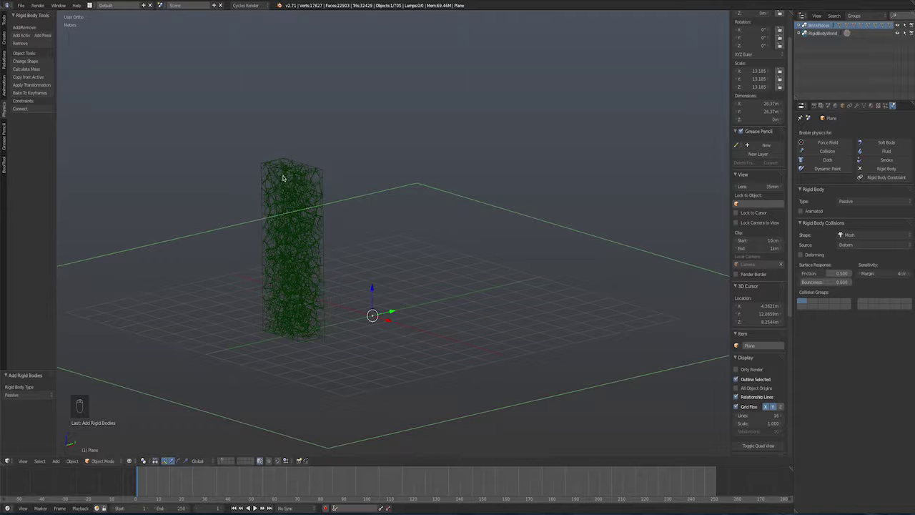
- Select all BrickPieces fragments and make them Active rigid bodies with Convex Hull collision
right_click(321, 173)
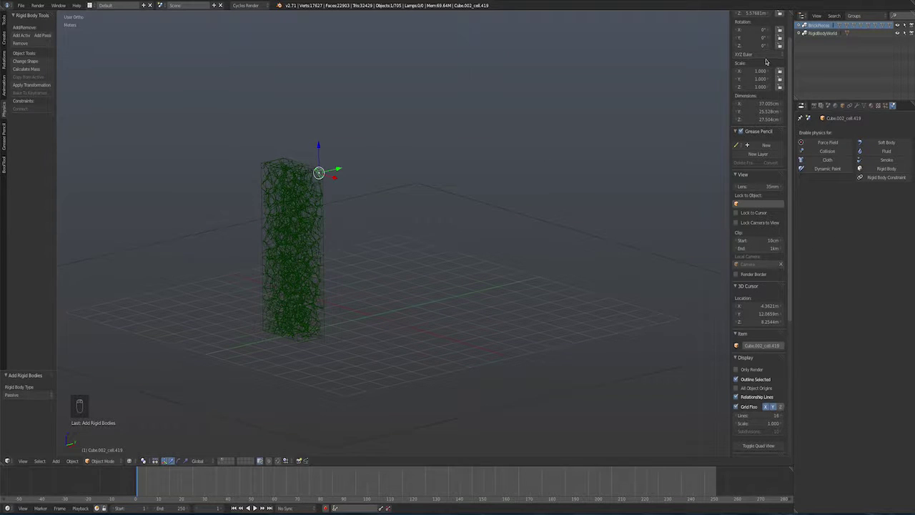
click(817, 26)
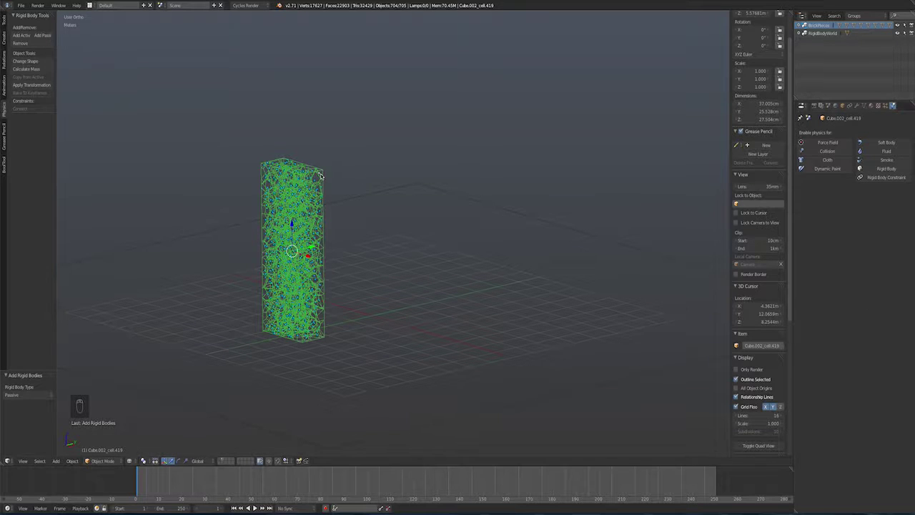
click(21, 35)
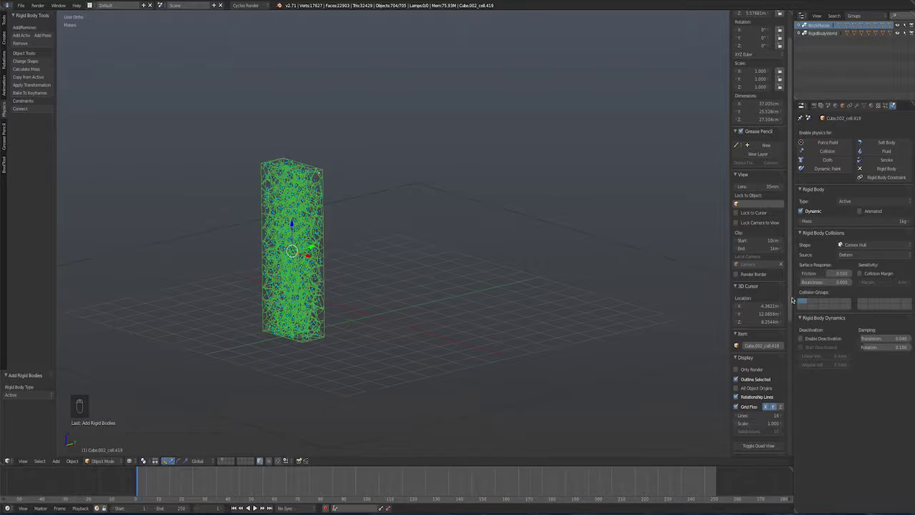
middle_drag(526, 273, 439, 277)
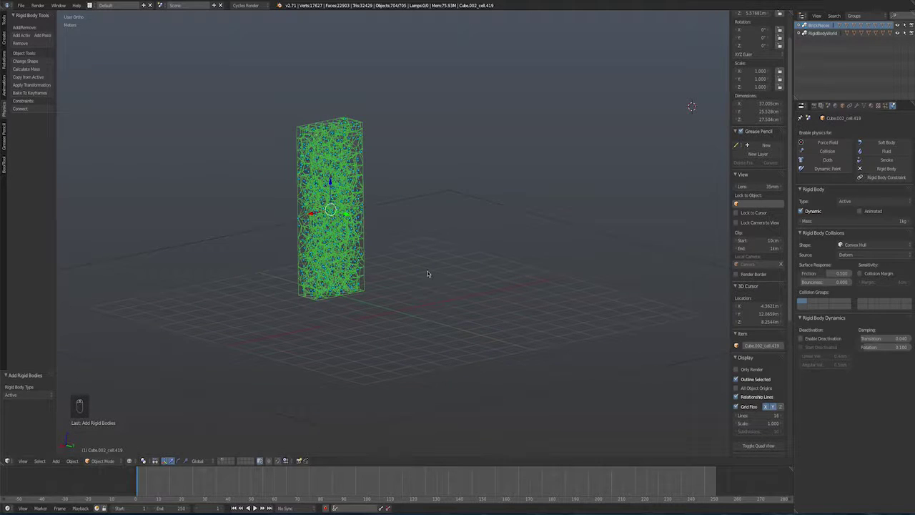
- Play the simulation to watch the pillar collapse, stop it, and inspect the fallen pile
click(255, 509)
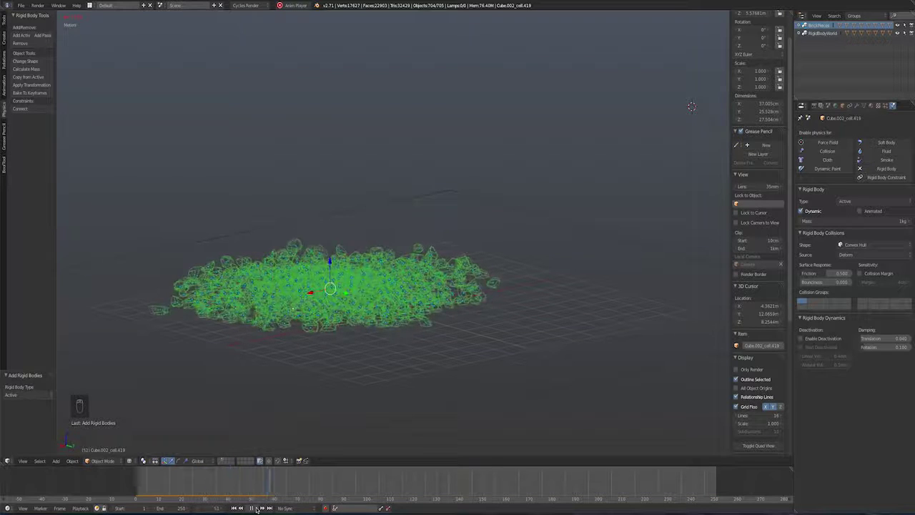
key(alt+a)
drag(272, 484, 196, 481)
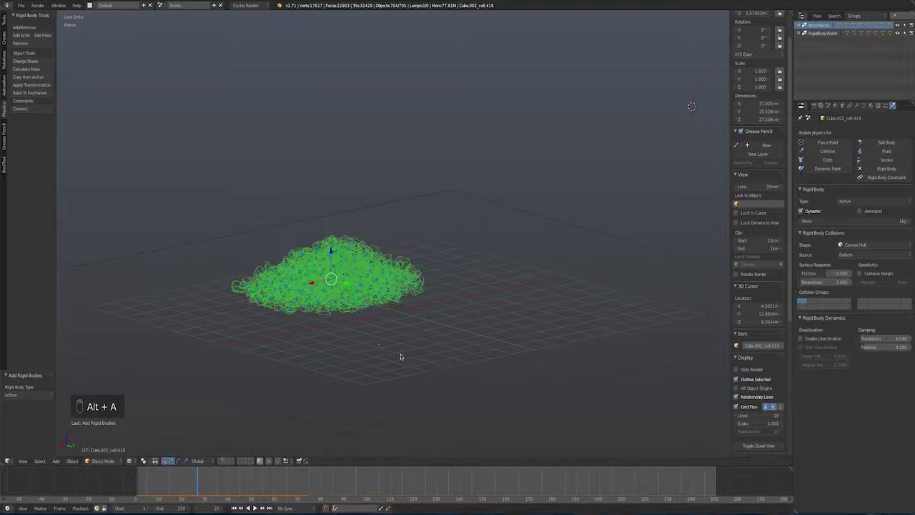
right_click(379, 345)
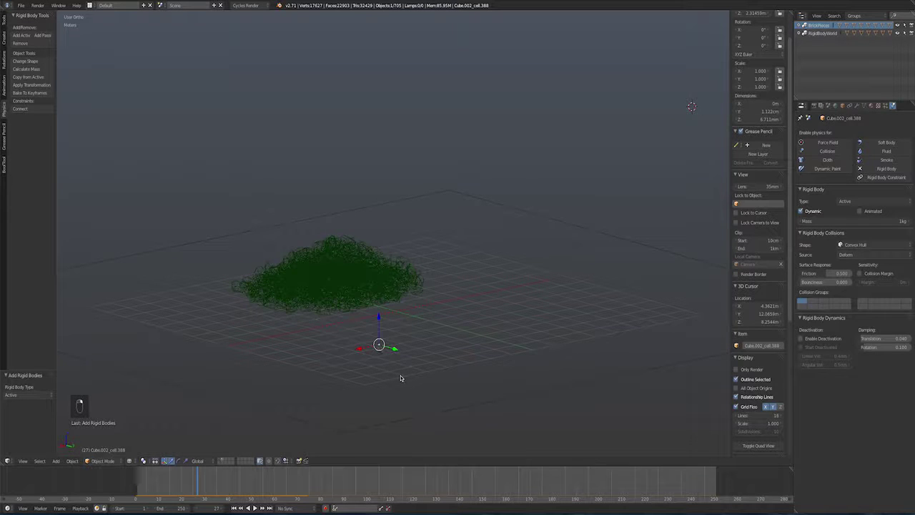
scroll(401, 375, up, 3)
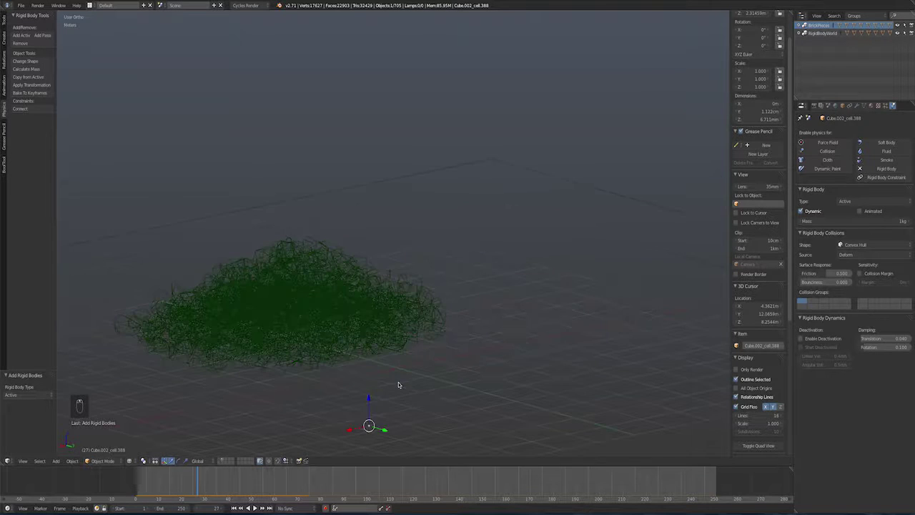
shift+middle_drag(400, 386, 440, 218)
scroll(440, 218, up, 6)
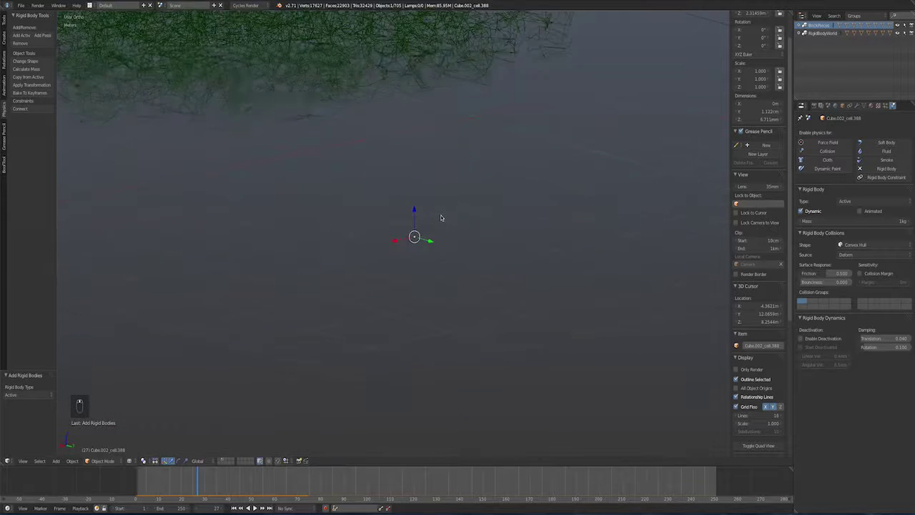
scroll(441, 217, up, 1)
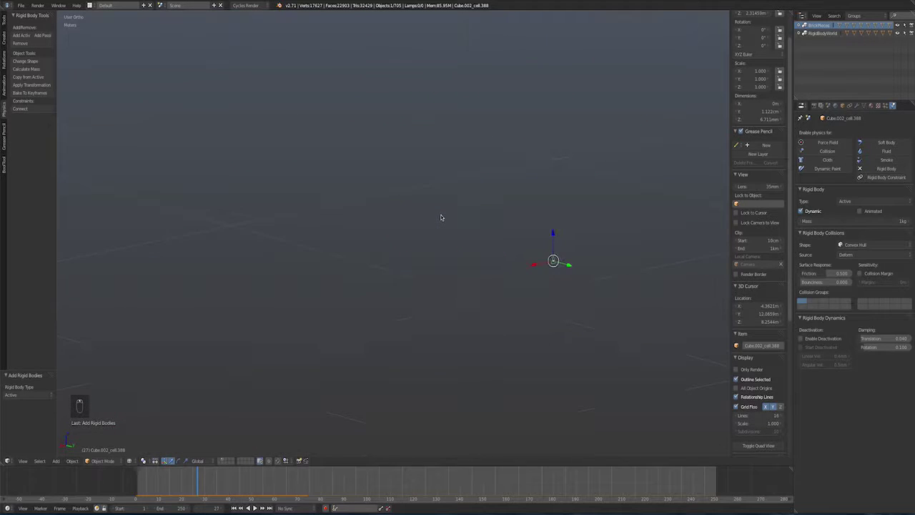
scroll(440, 217, down, 6)
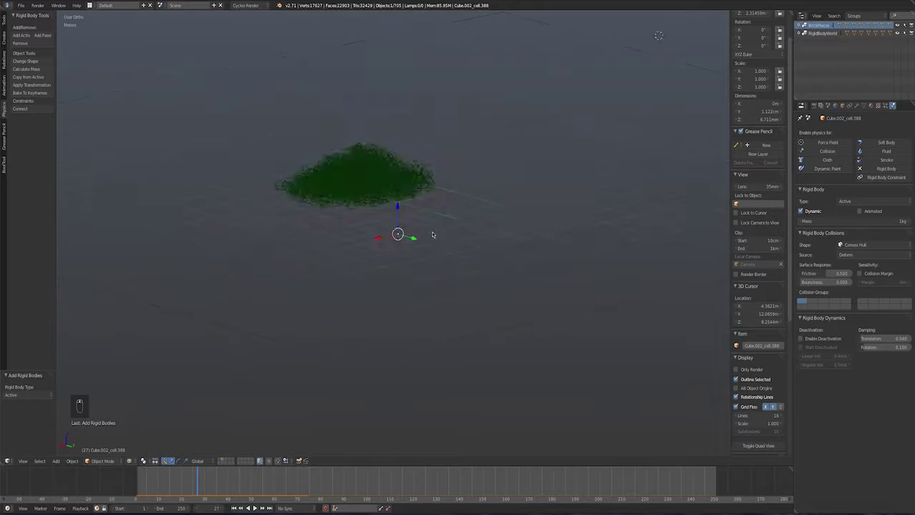
- Replay the collapse from frame 1, rewind to frame 1, and select a cell at the pillar's top
click(140, 484)
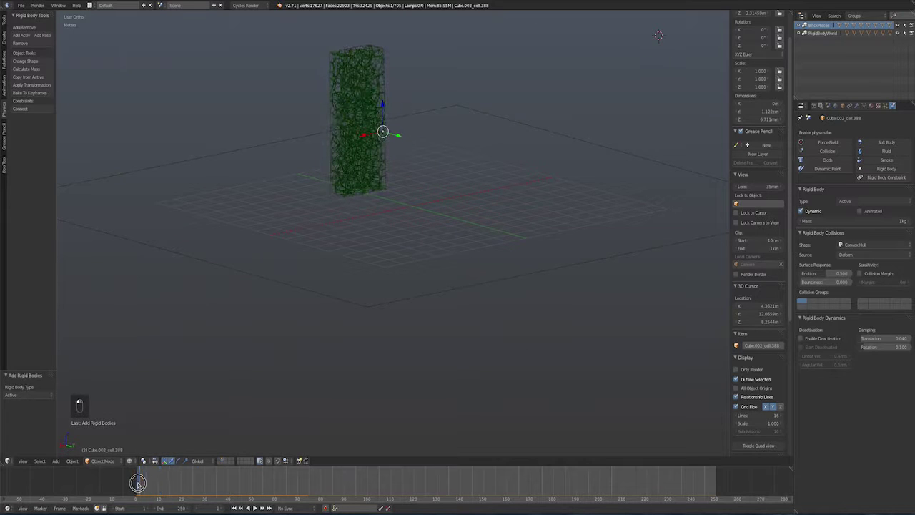
key(alt+a)
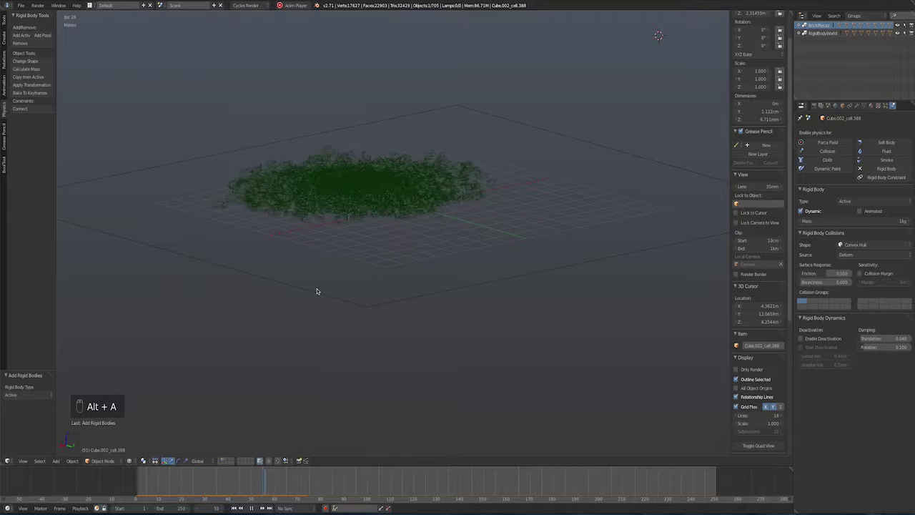
key(alt+a)
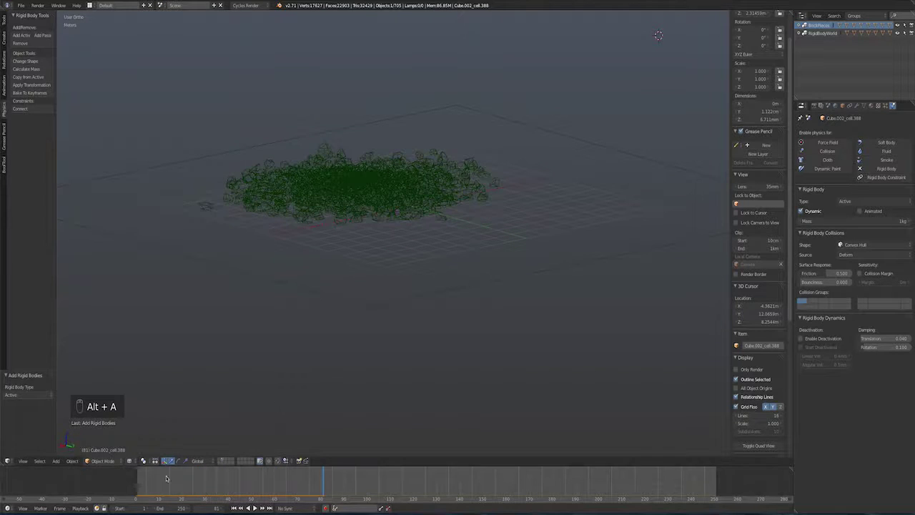
click(139, 481)
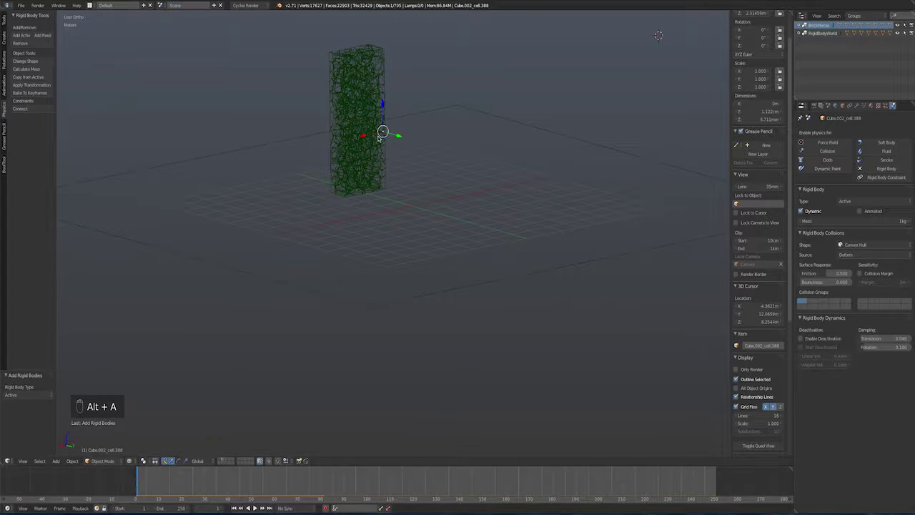
middle_drag(379, 136, 374, 141)
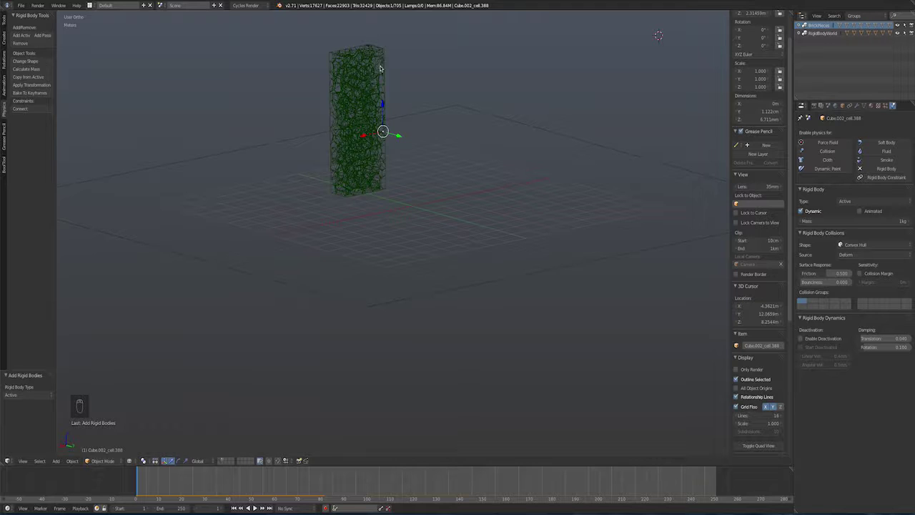
middle_drag(380, 68, 506, 98)
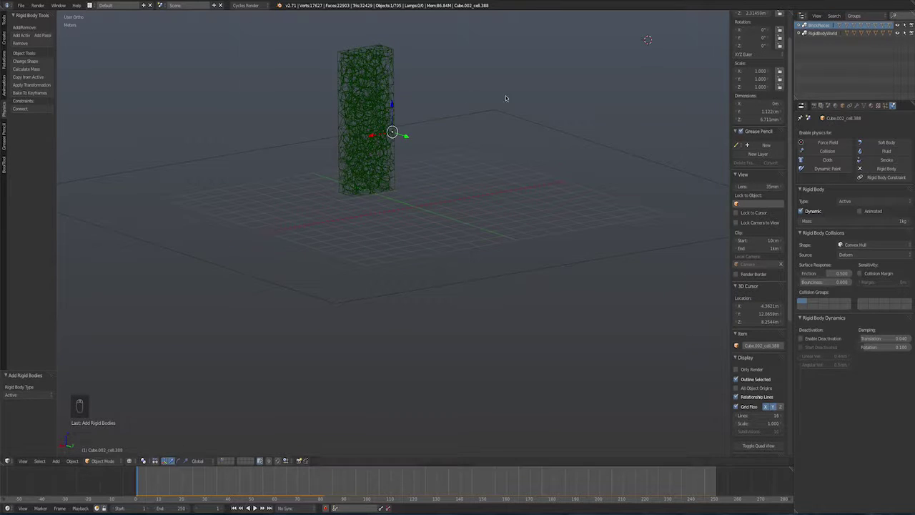
right_click(386, 53)
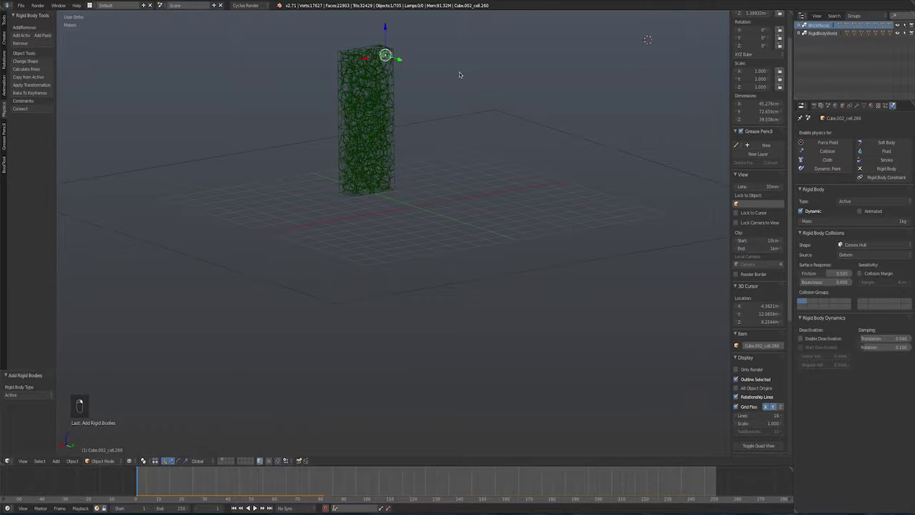
- Give all selected fragments Concrete-preset mass and spot-check three cells' Mass values
click(819, 25)
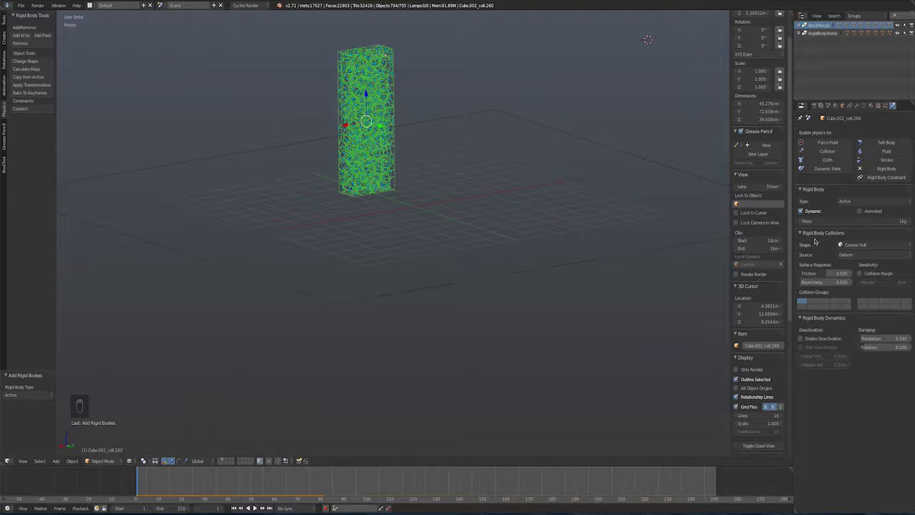
click(26, 71)
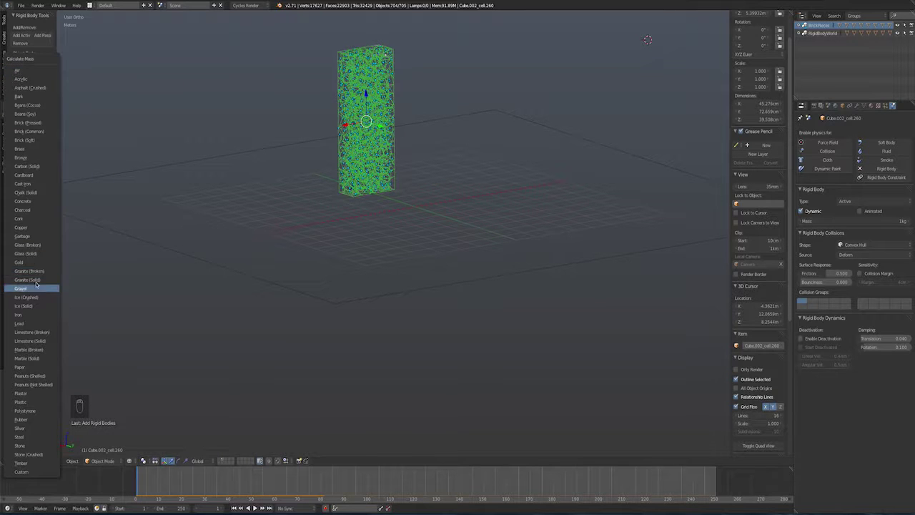
click(34, 201)
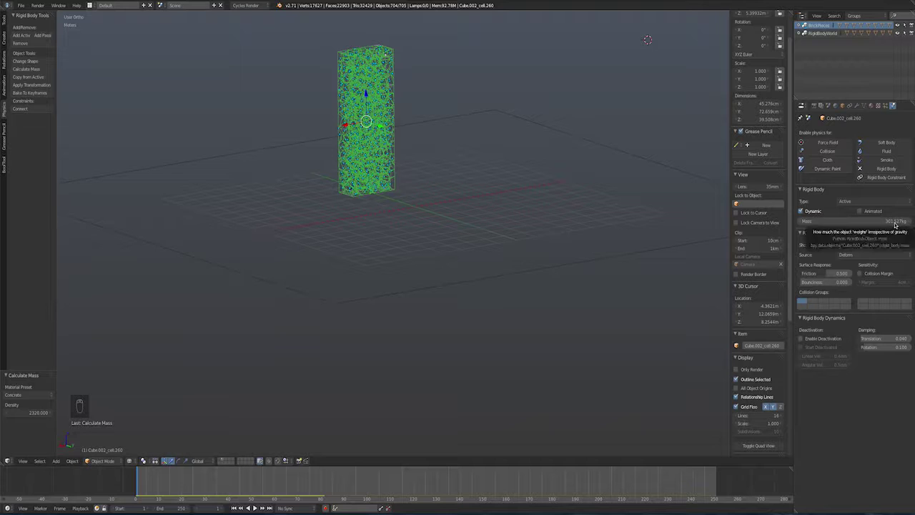
right_click(348, 69)
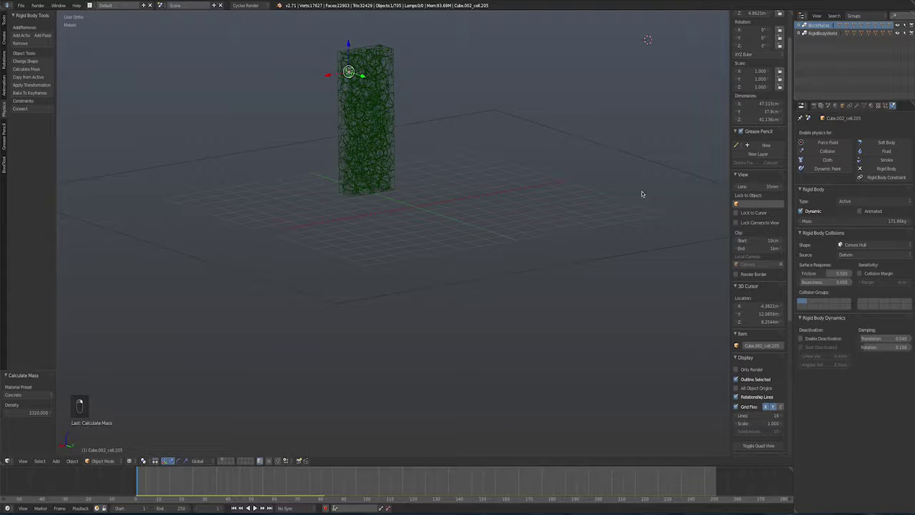
right_click(389, 188)
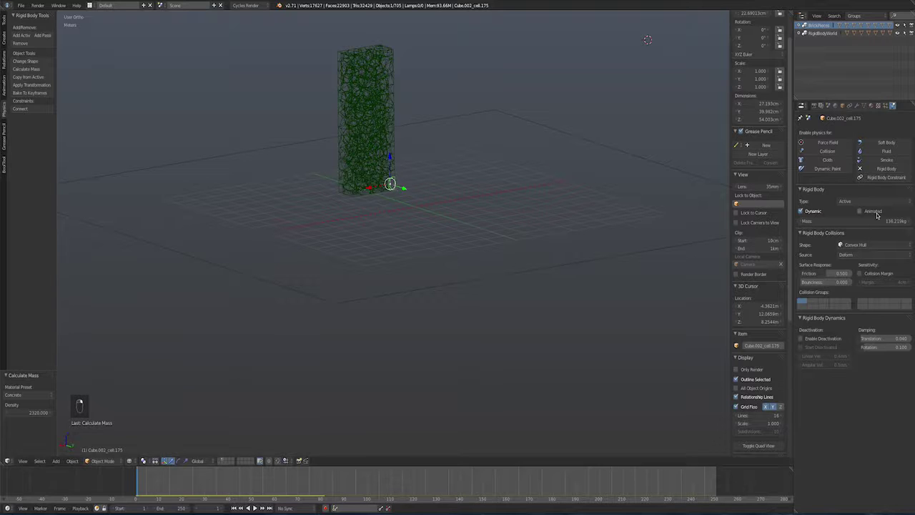
right_click(362, 82)
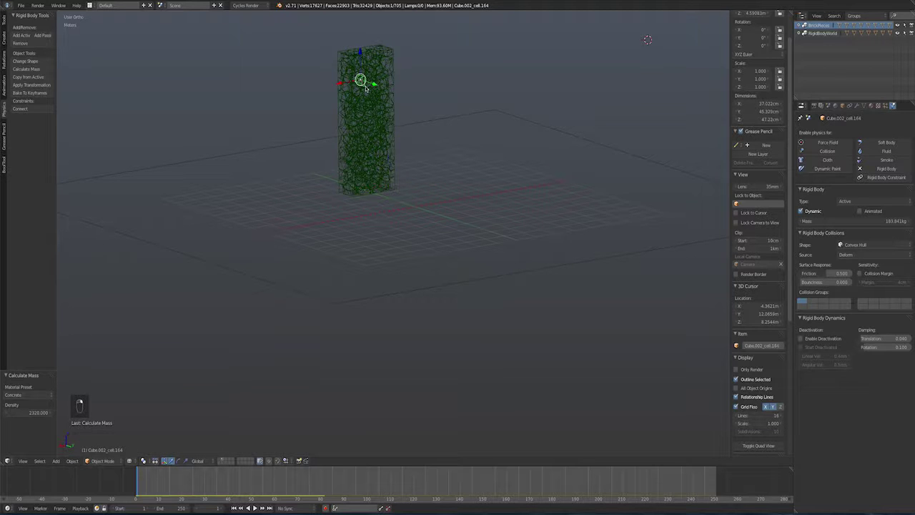
click(809, 27)
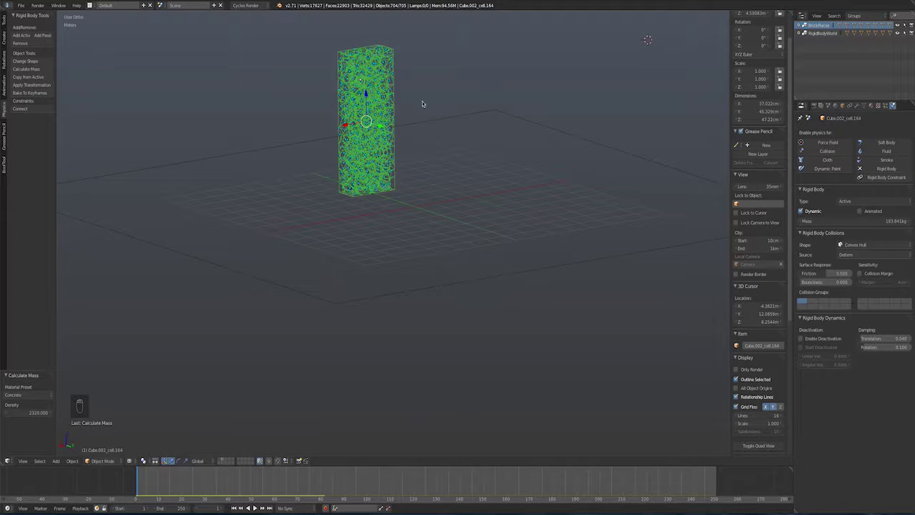
- Play the rigid-body collapse, stop it, and scrub back near the start
click(256, 508)
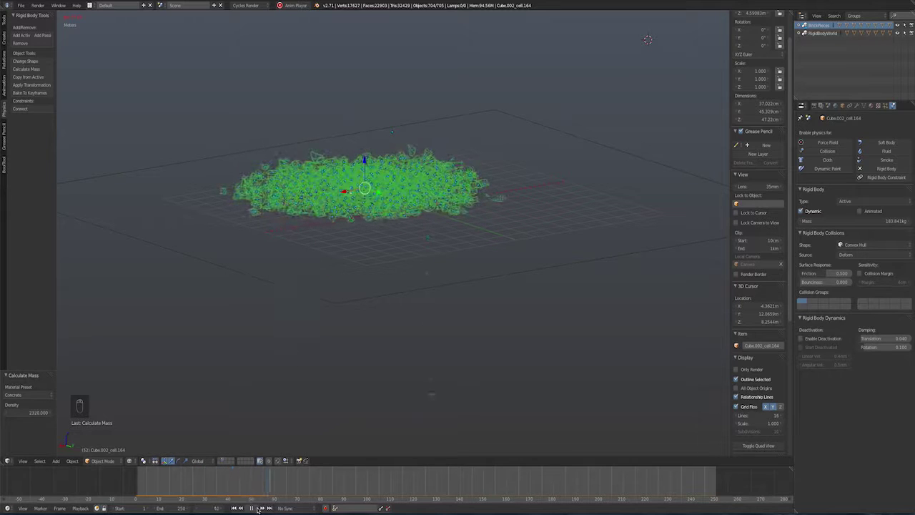
key(alt+a)
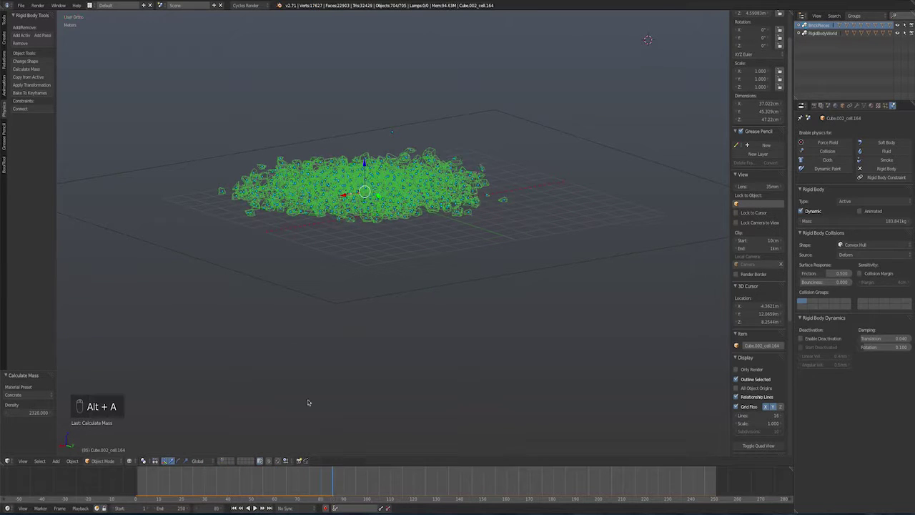
drag(182, 478, 136, 477)
- Replay the collapse through the camera, rewind to frame 1, and show Scene properties
key(KP_0)
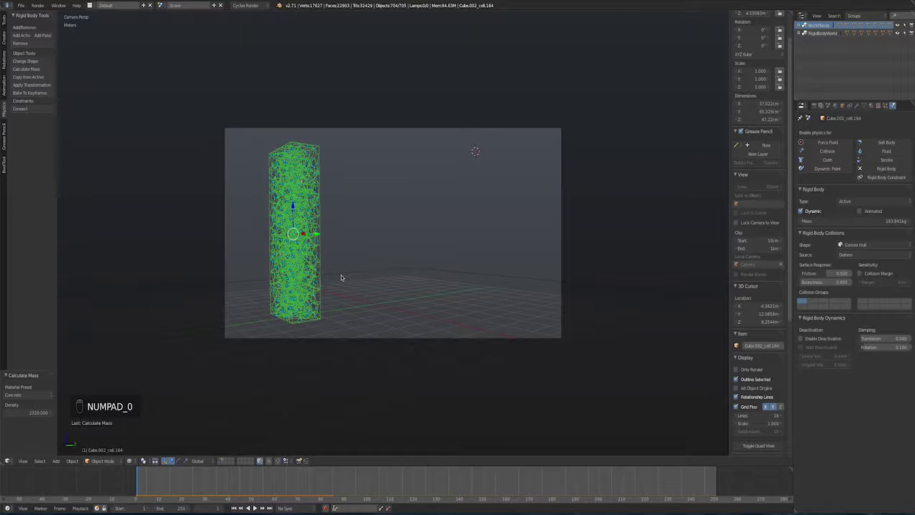
click(255, 509)
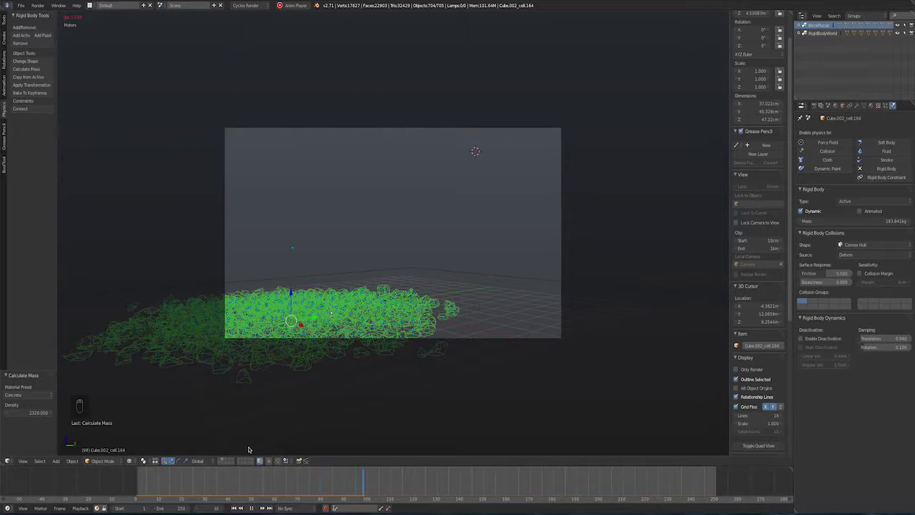
key(alt+a)
drag(145, 476, 138, 476)
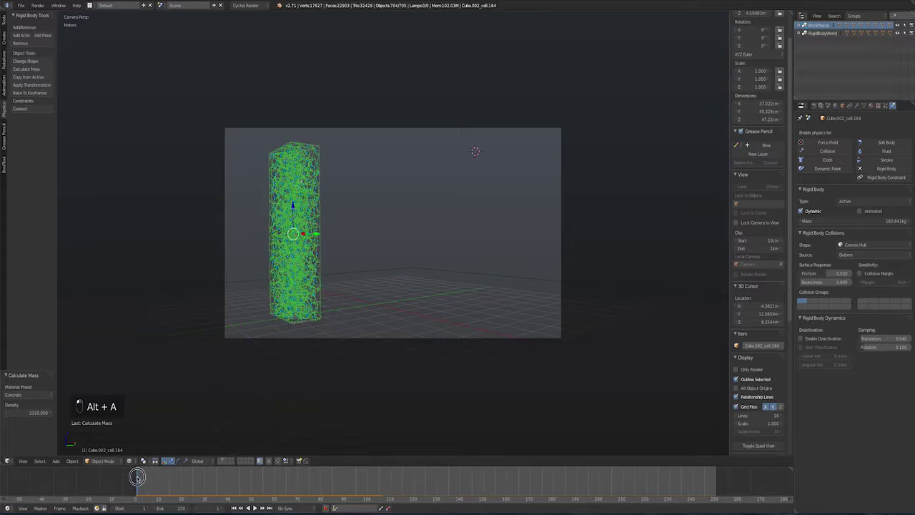
click(828, 106)
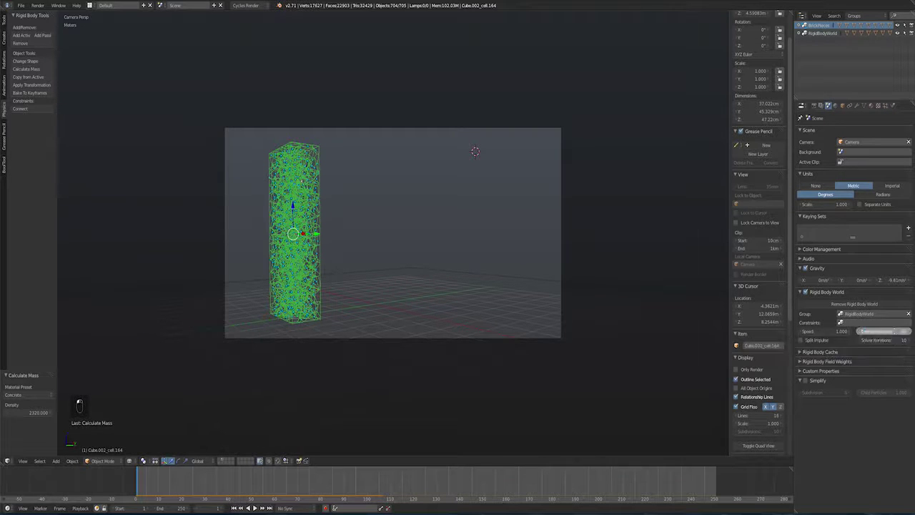
- Set Rigid Body World Steps Per Second to 120
click(890, 332)
text(120)
key(Return)
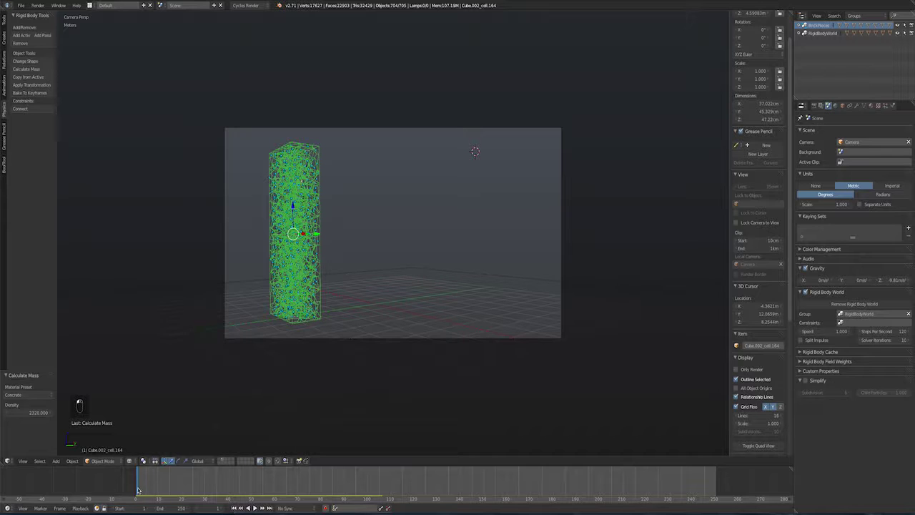
- Test the collapse at 120 steps and rewind so the pillar is intact at frame 1
click(254, 507)
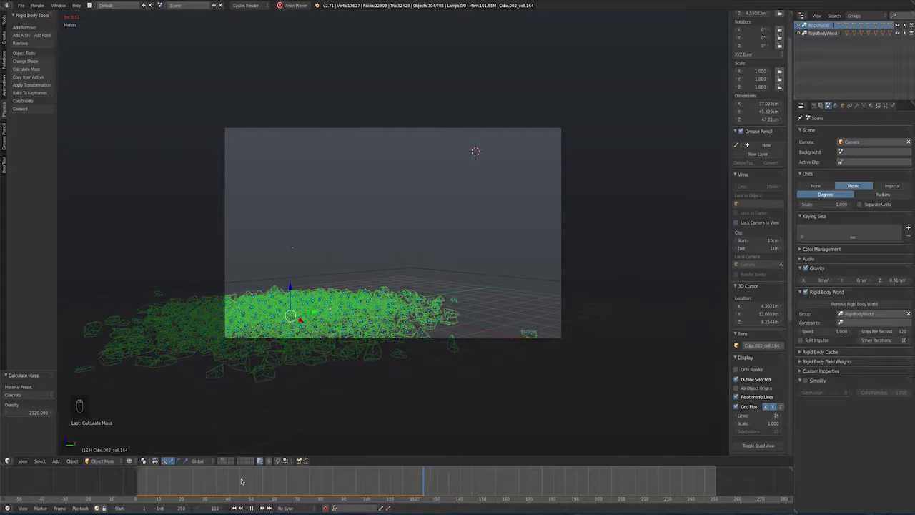
key(alt+a)
click(142, 480)
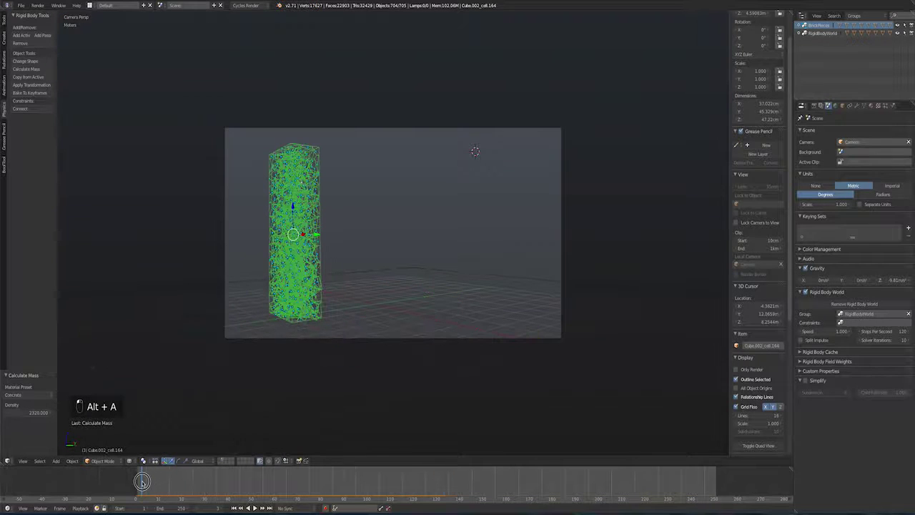
drag(142, 481, 137, 481)
key(alt+a)
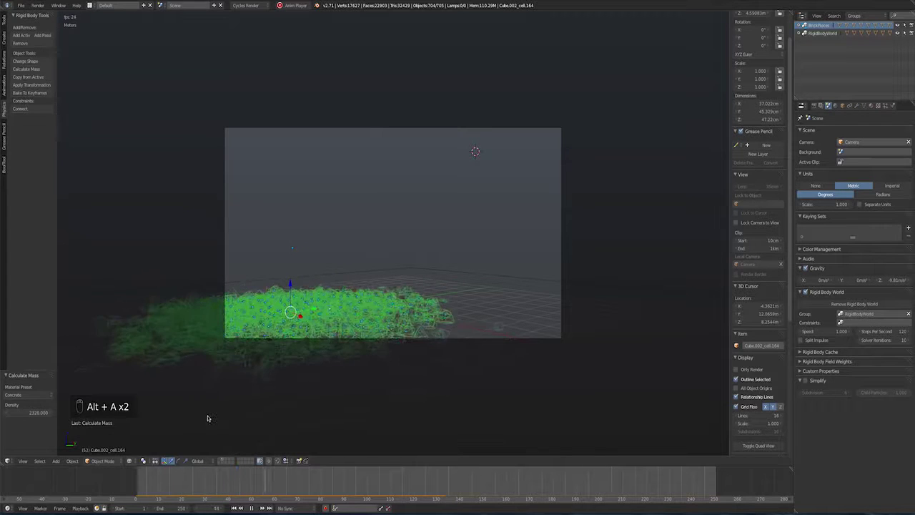
key(alt+a)
click(139, 480)
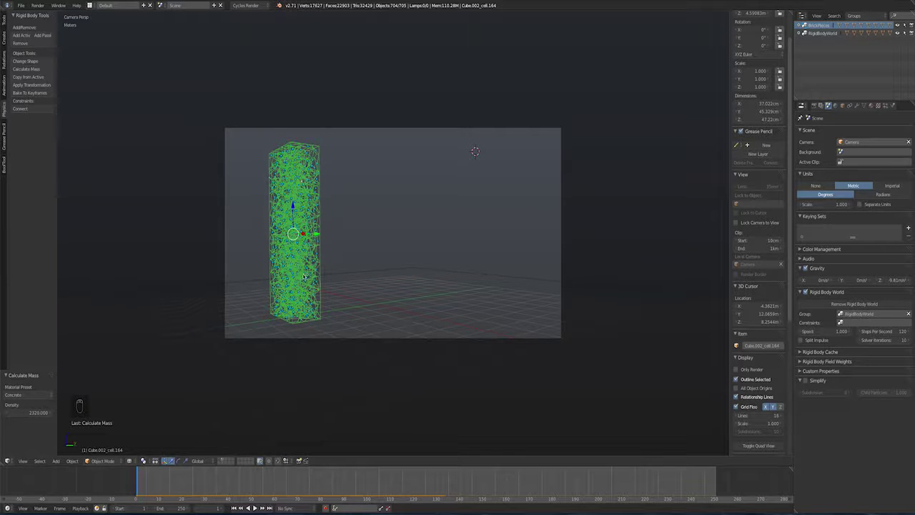
- Zoom in on the pillar in Front Ortho view and add a new Grease Pencil data block
middle_drag(302, 252, 368, 248)
scroll(368, 248, up, 4)
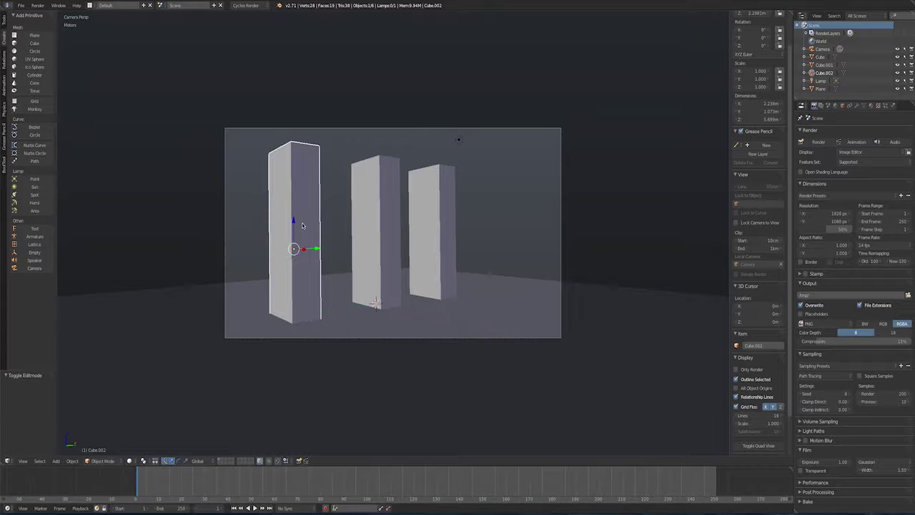
key(KP_1)
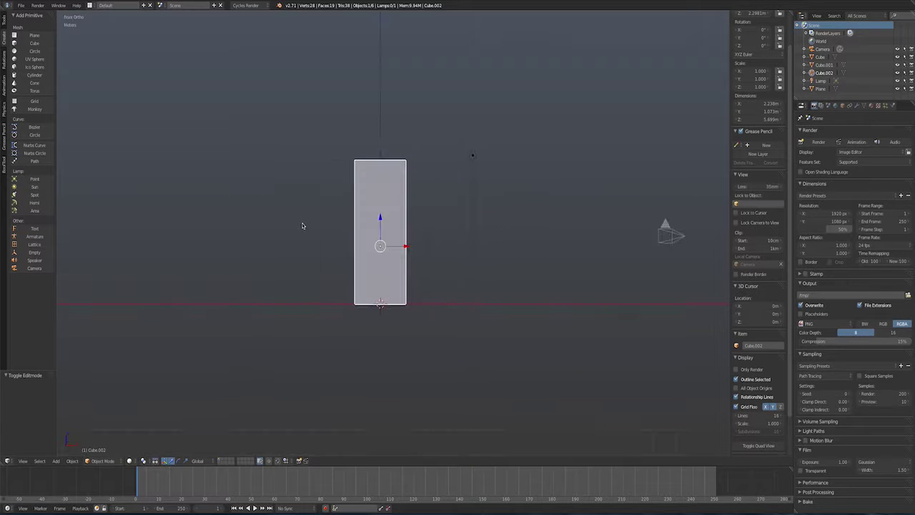
scroll(362, 228, up, 1)
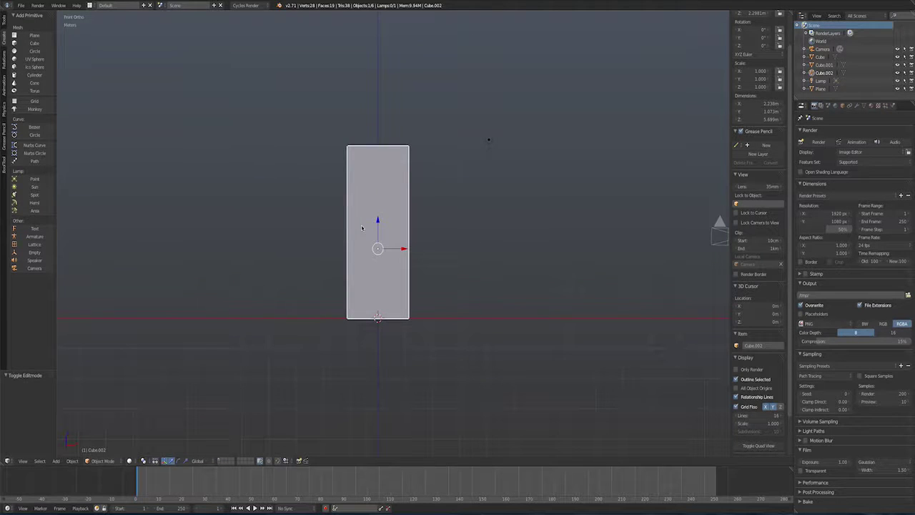
click(763, 146)
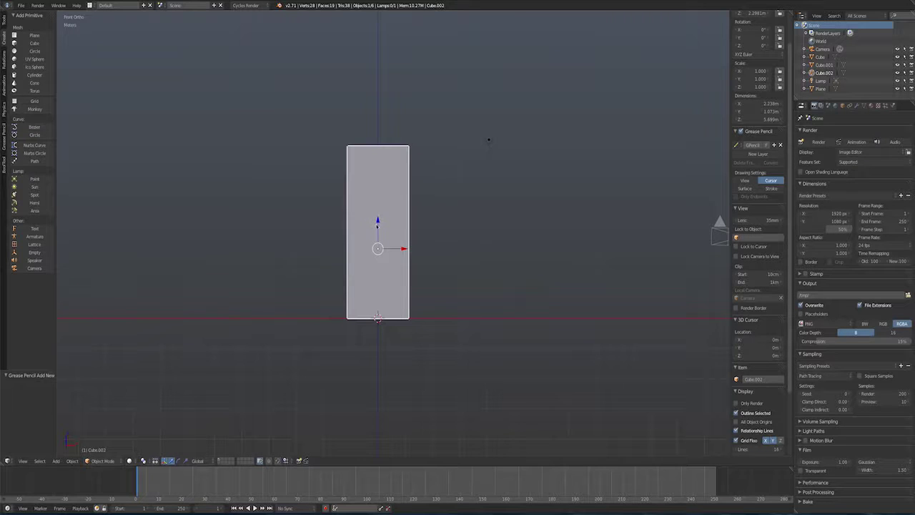
click(379, 223)
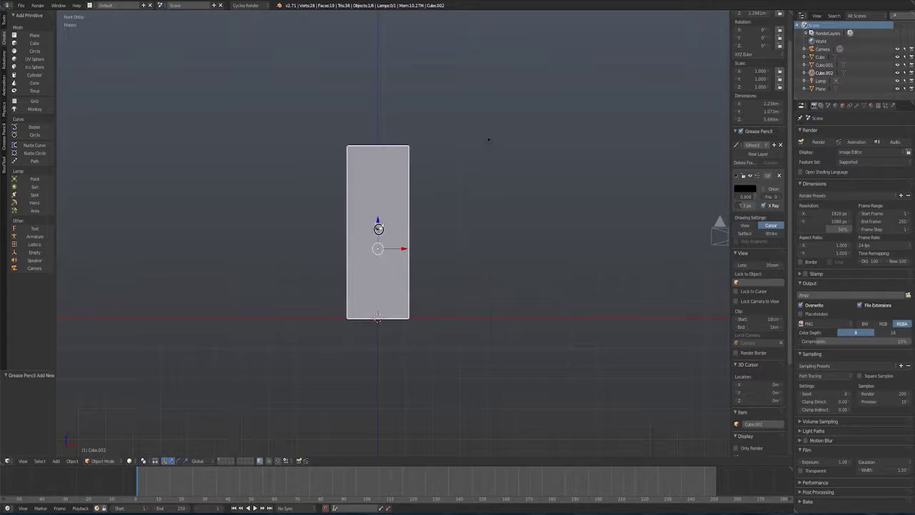
mouse_move(379, 222)
mouse_down()
mouse_move(370, 224)
mouse_move(376, 235)
mouse_move(384, 226)
mouse_move(372, 209)
mouse_move(361, 235)
mouse_move(376, 244)
mouse_move(393, 233)
mouse_move(376, 208)
mouse_up()
click(358, 201)
click(357, 155)
click(358, 254)
click(393, 262)
click(375, 270)
click(361, 283)
click(370, 259)
click(369, 179)
middle_drag(441, 249, 404, 259)
scroll(372, 263, down, 5)
scroll(358, 265, up, 5)
scroll(347, 259, down, 5)
scroll(380, 263, up, 5)
scroll(380, 263, down, 5)
scroll(407, 258, up, 5)
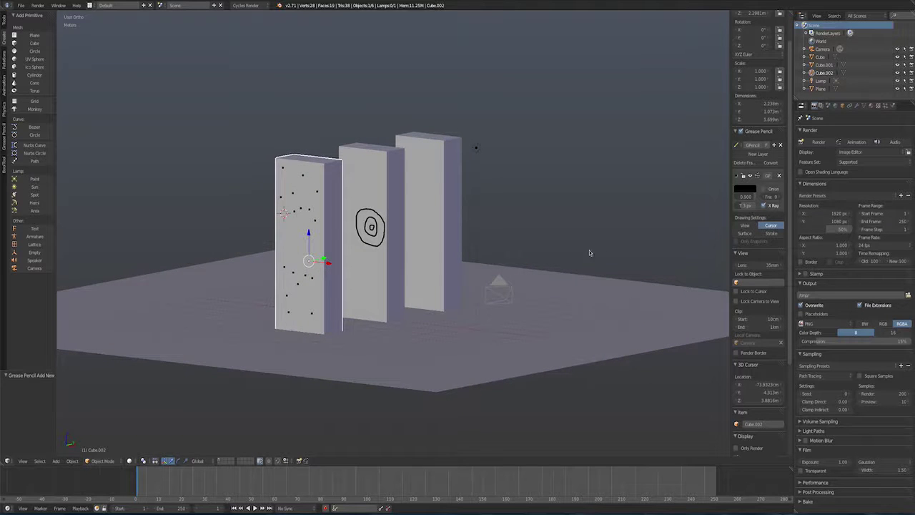
middle_drag(373, 266, 341, 281)
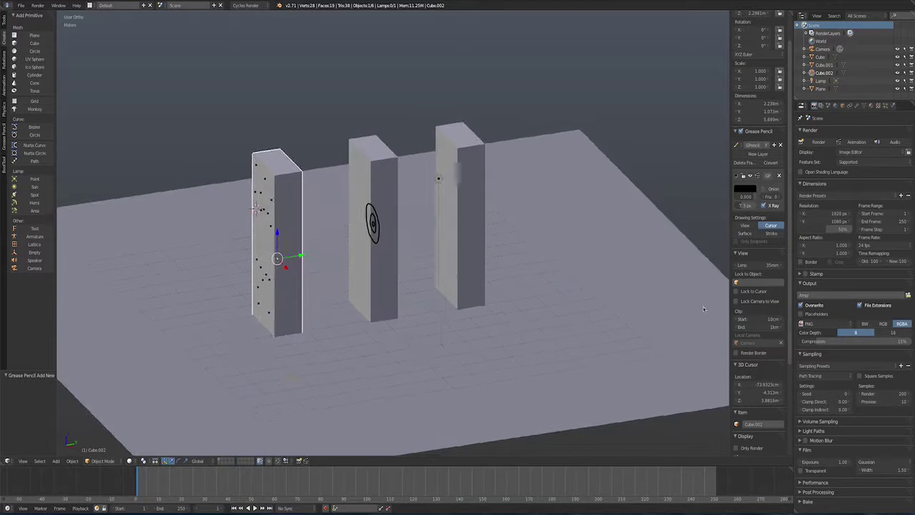
click(780, 145)
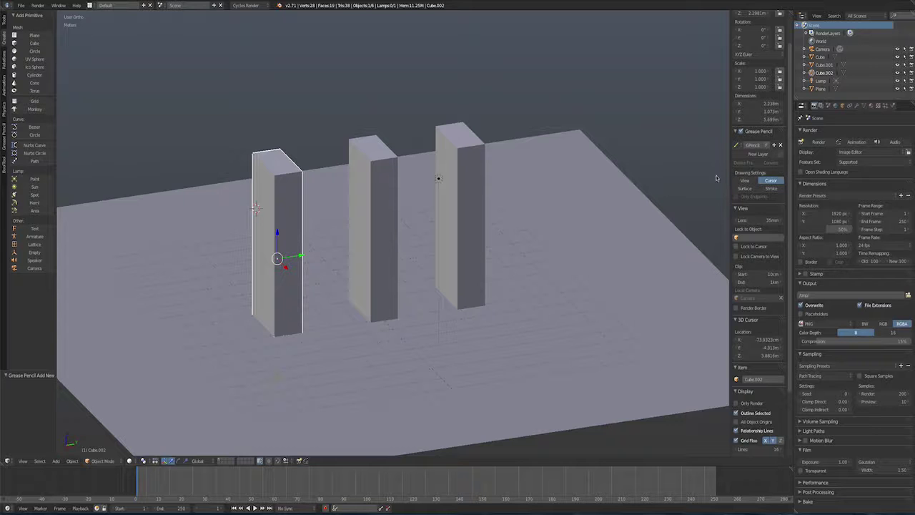
mouse_move(271, 247)
middle_down()
mouse_move(333, 240)
mouse_move(280, 254)
middle_up()
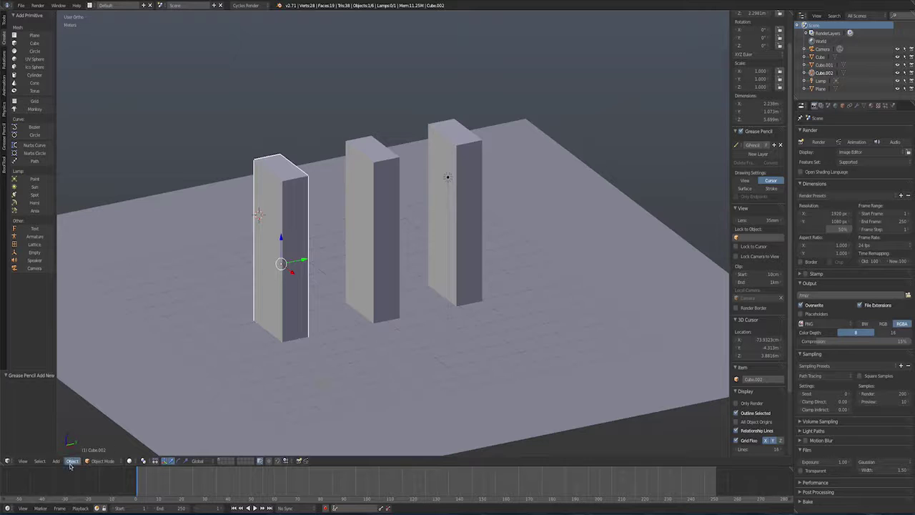
- Snap the 3D cursor to the selected pillar and return to Front Ortho view
click(72, 461)
mouse_move(100, 394)
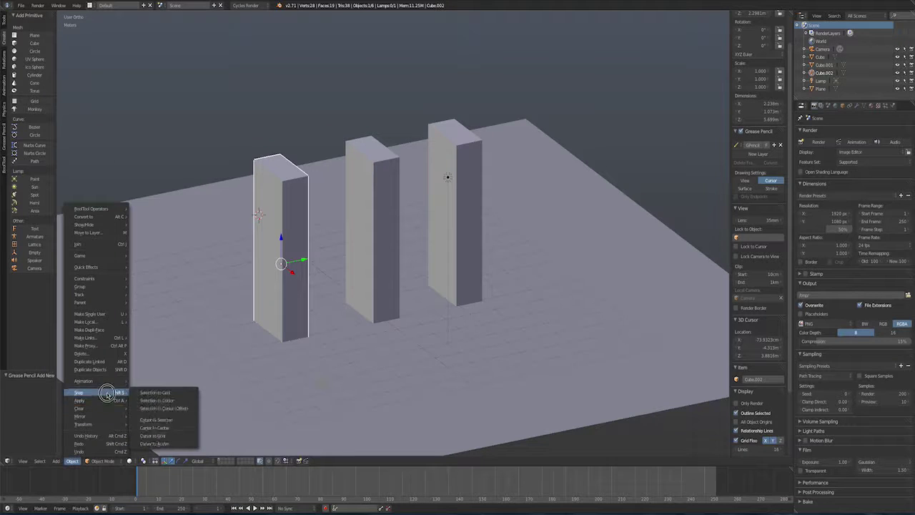
click(156, 420)
key(KP_1)
key(KP_5)
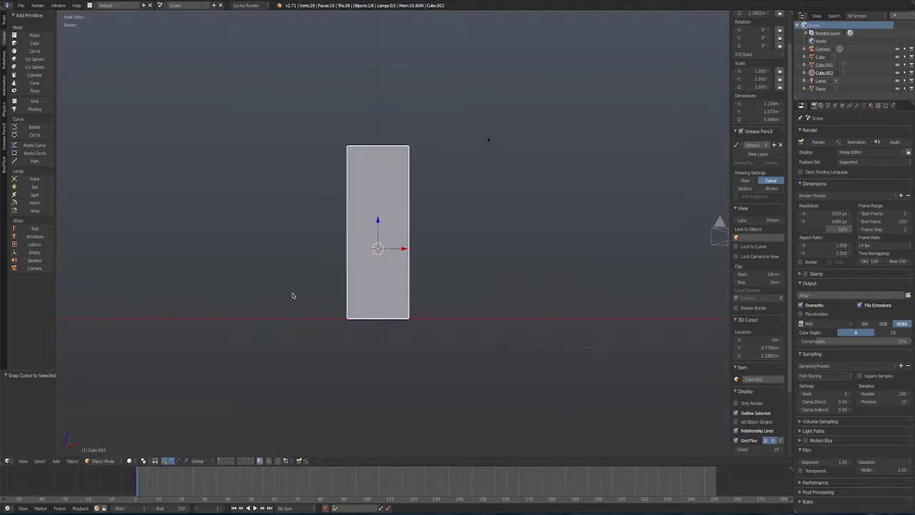
- Replace the Grease Pencil data and draw a spiral plus three fracture dots on the pillar
click(780, 145)
click(779, 146)
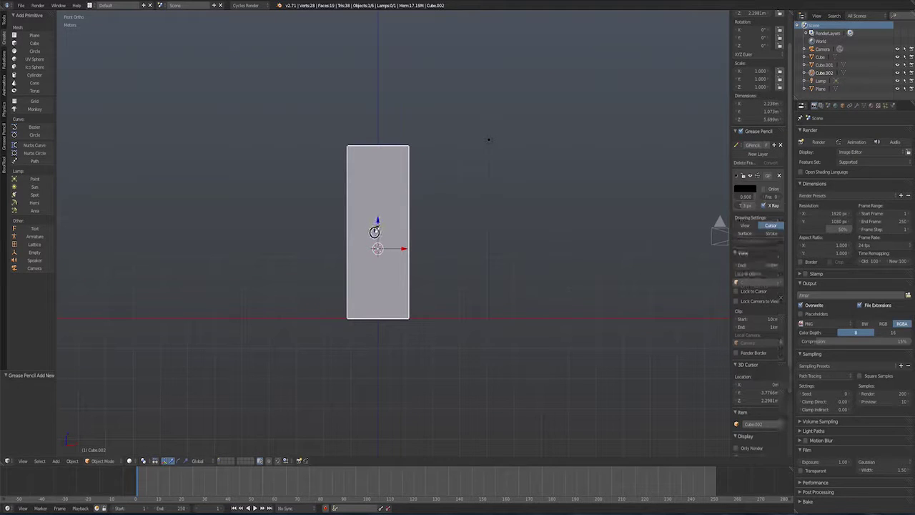
mouse_move(376, 225)
mouse_down()
mouse_move(380, 231)
mouse_move(377, 211)
mouse_move(357, 209)
mouse_move(366, 251)
mouse_move(400, 236)
mouse_move(392, 212)
mouse_move(368, 209)
mouse_up()
click(396, 191)
click(359, 260)
click(376, 271)
middle_drag(465, 297, 382, 404)
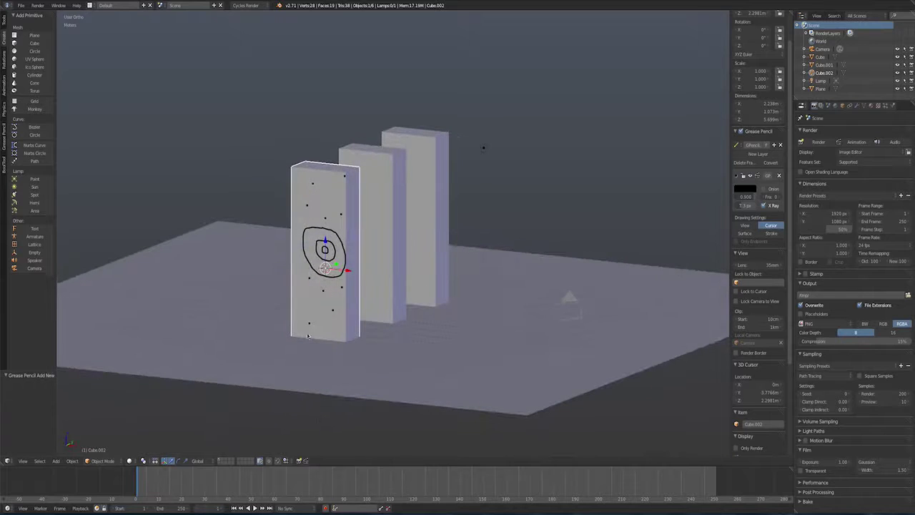
middle_drag(199, 418, 149, 442)
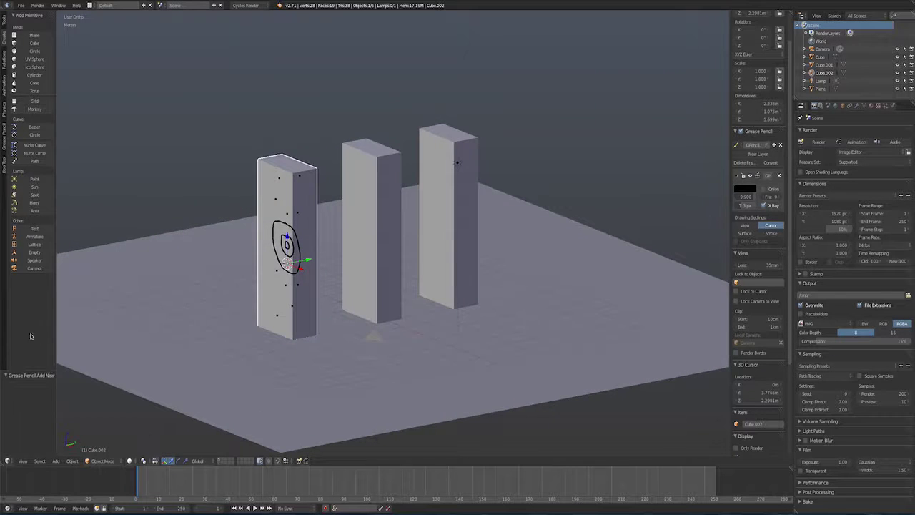
click(4, 30)
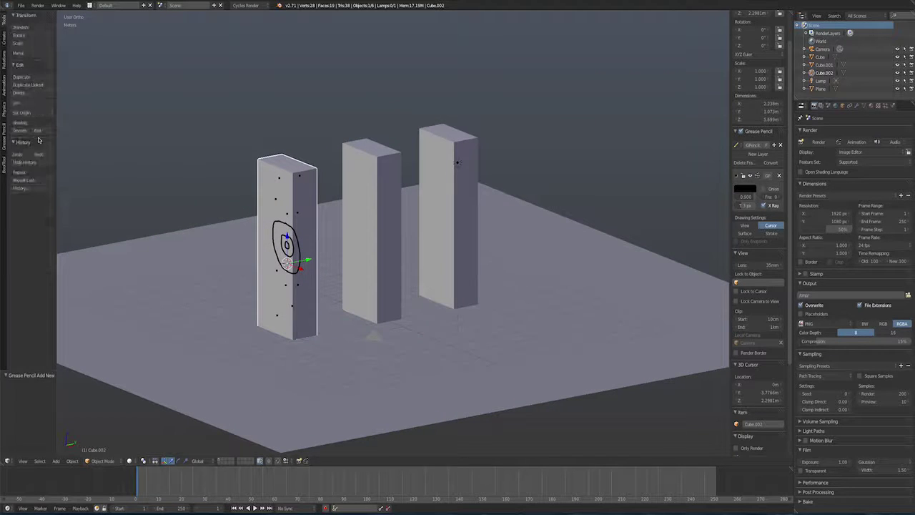
- Save the file, then enable the Object: Cell Fracture add-on in User Preferences
click(22, 6)
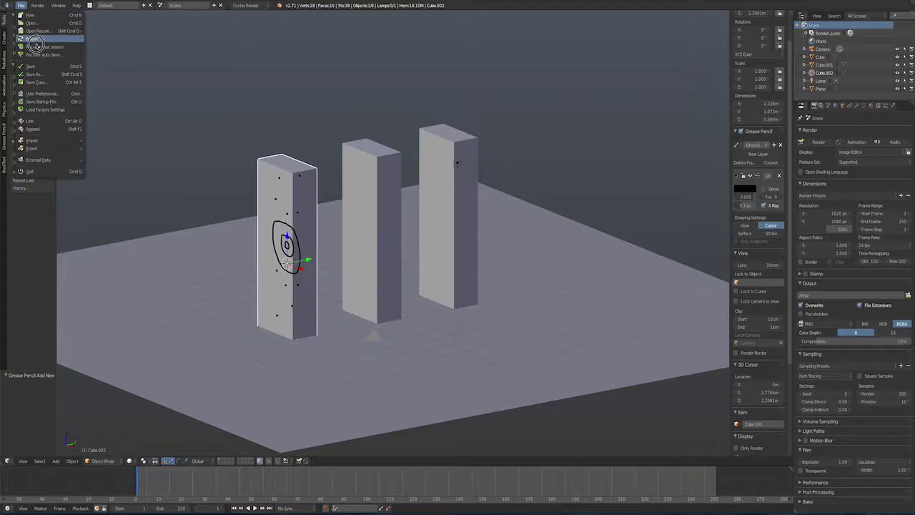
click(37, 65)
click(22, 7)
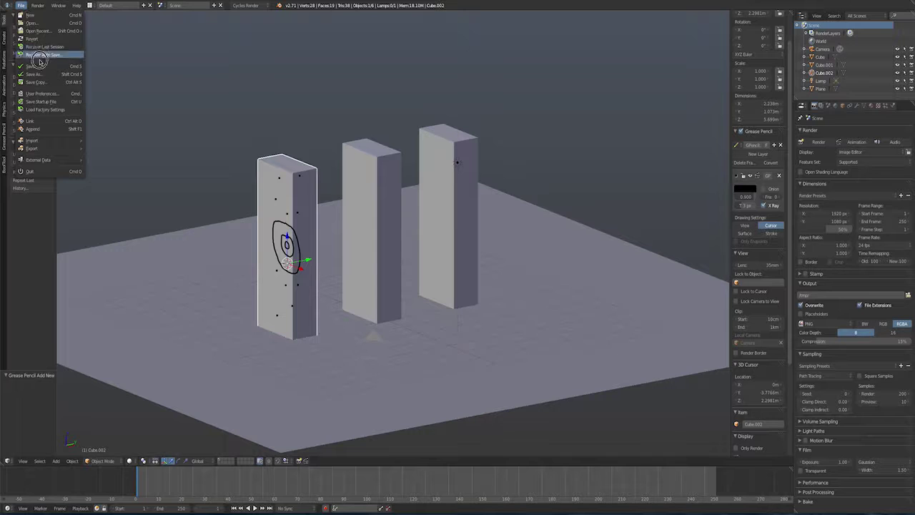
click(44, 93)
click(21, 62)
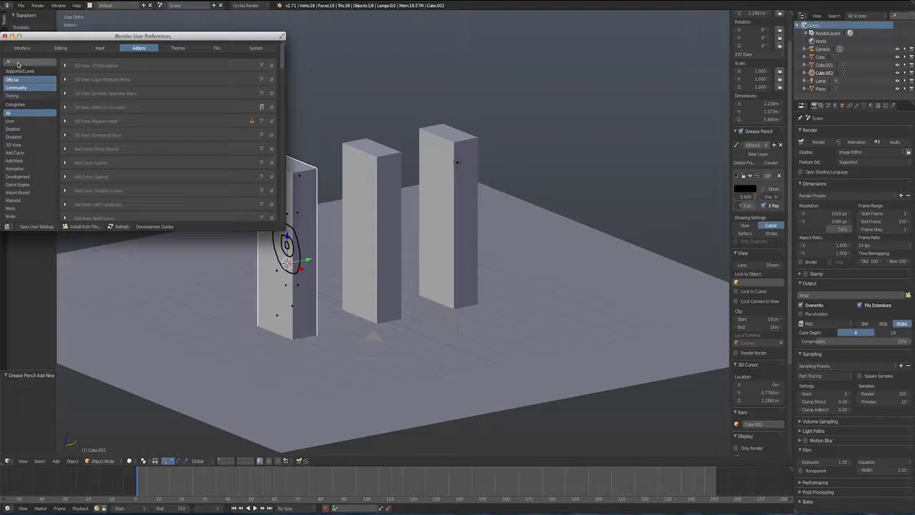
text(ply)
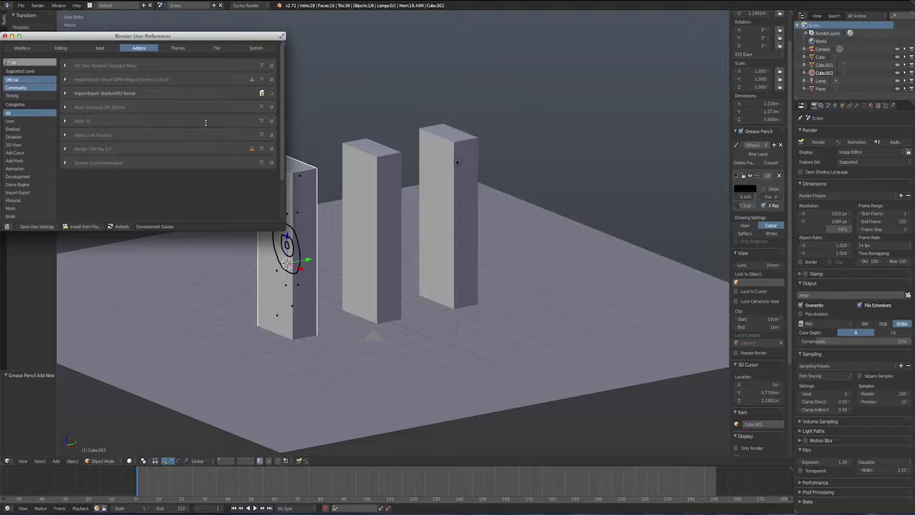
text(y)
click(271, 65)
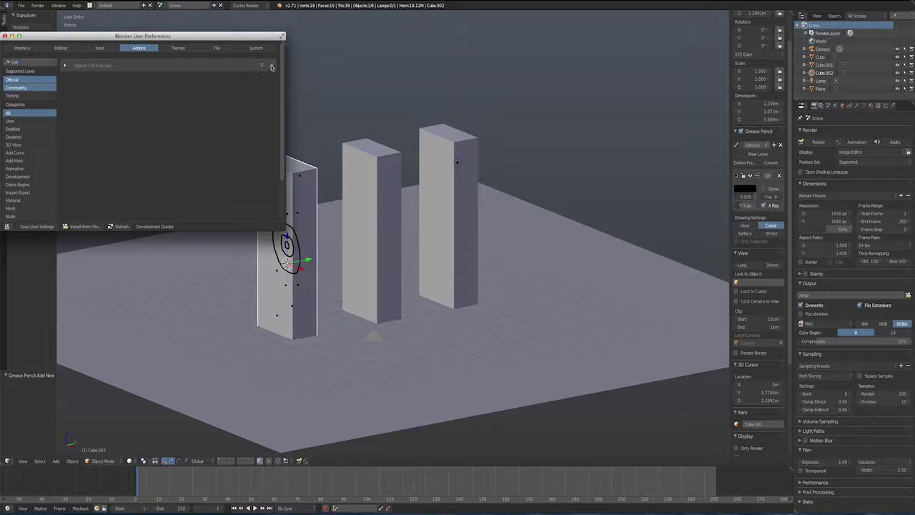
click(5, 36)
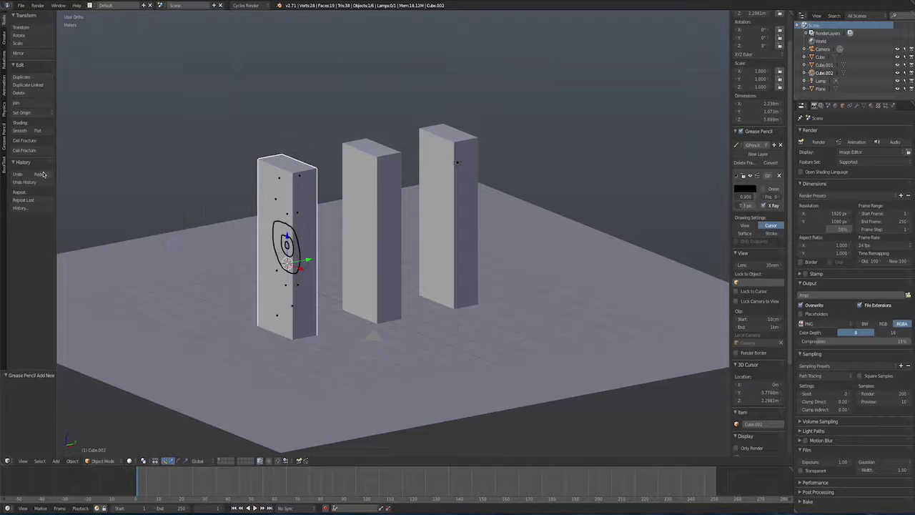
- Start Cell Fracture with Grease Pencil source, source limit 500 and clamp recursion 200
click(35, 152)
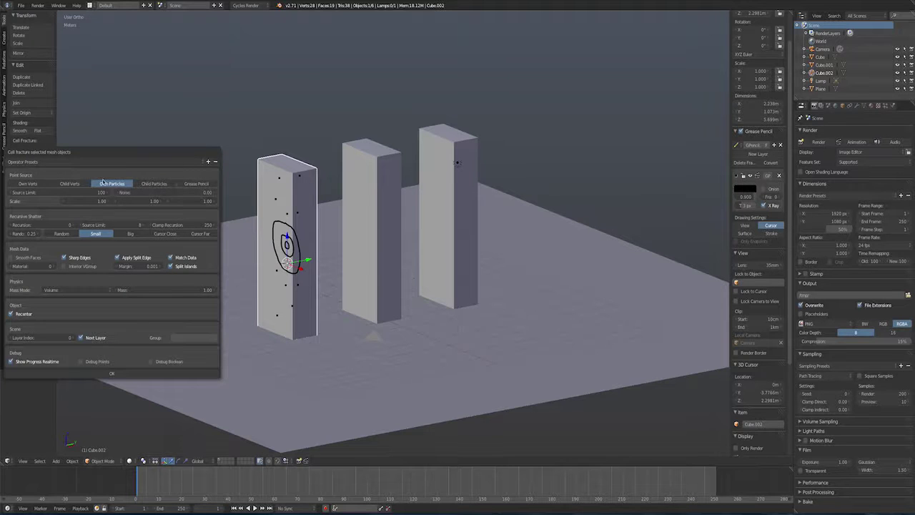
click(196, 184)
click(93, 193)
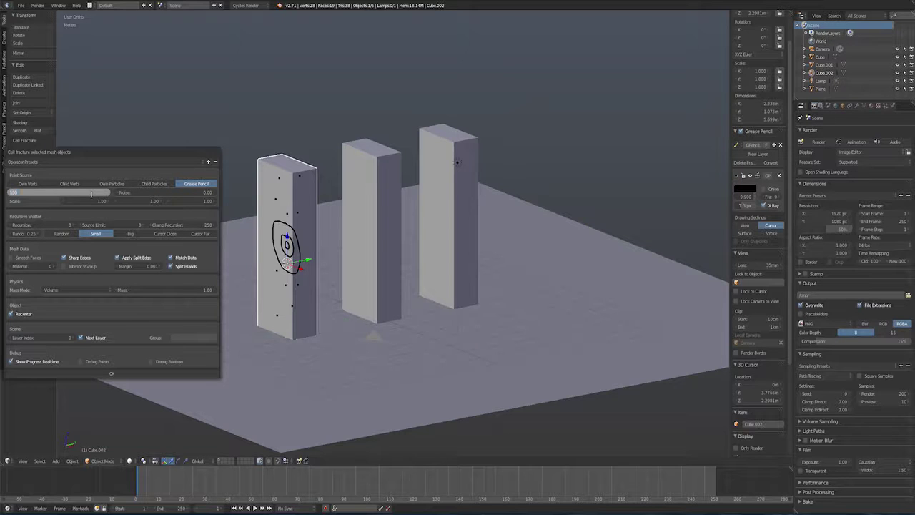
text(500)
key(Return)
click(208, 226)
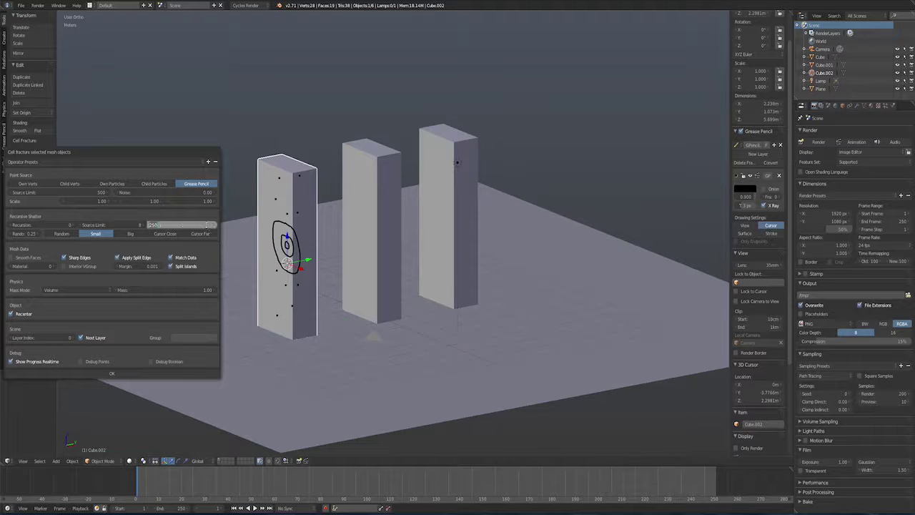
text(200)
key(Return)
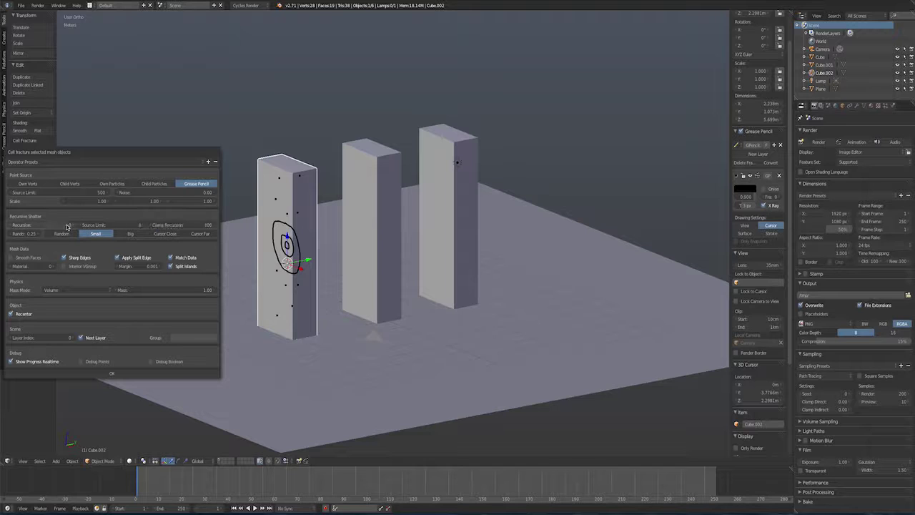
- Set recursion 1, untick Apply Split Edge, tick Split Islands, set group BrickPieces, and fracture
click(40, 225)
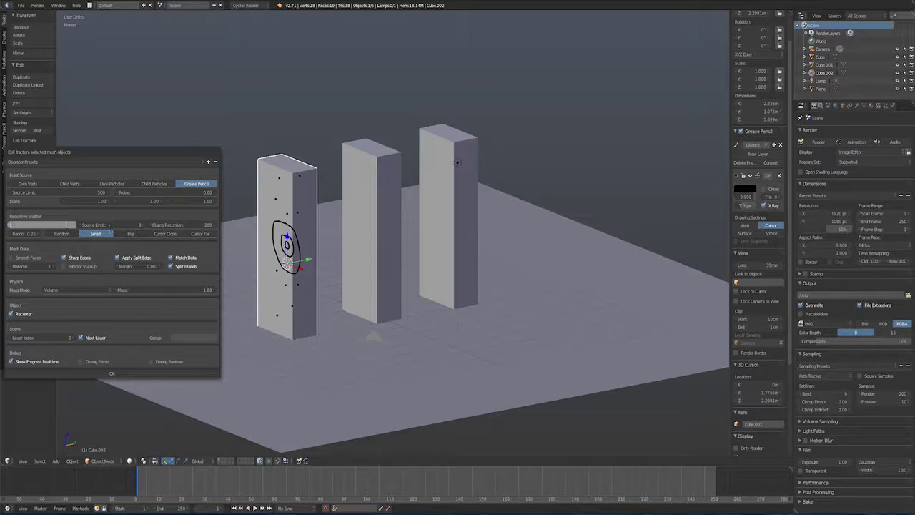
key(Return)
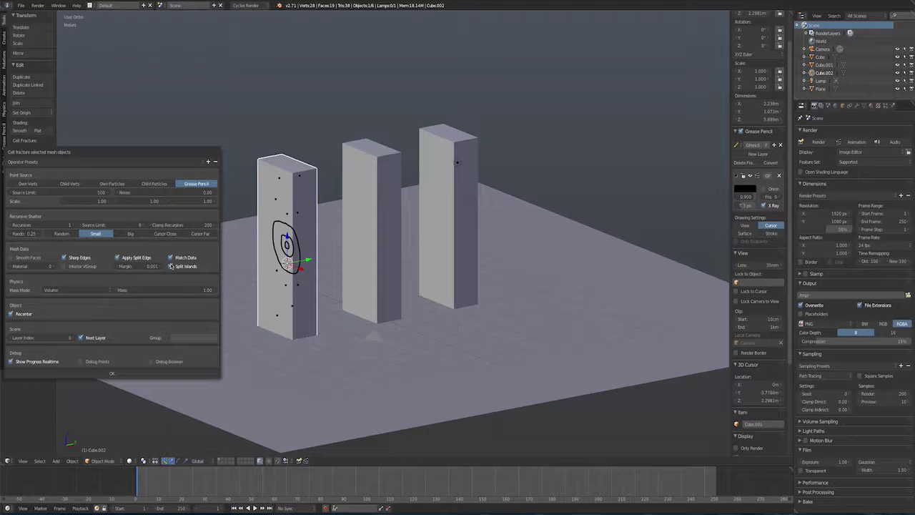
click(117, 257)
click(171, 266)
click(173, 337)
click(115, 374)
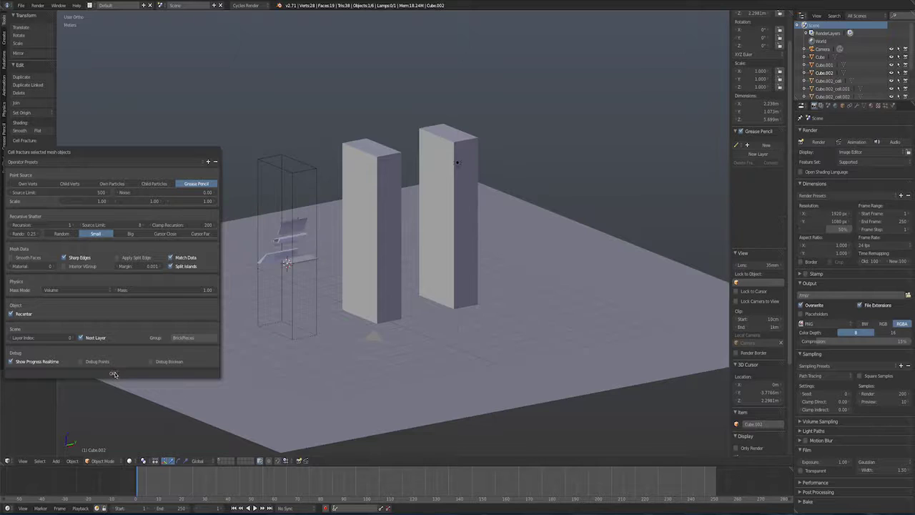
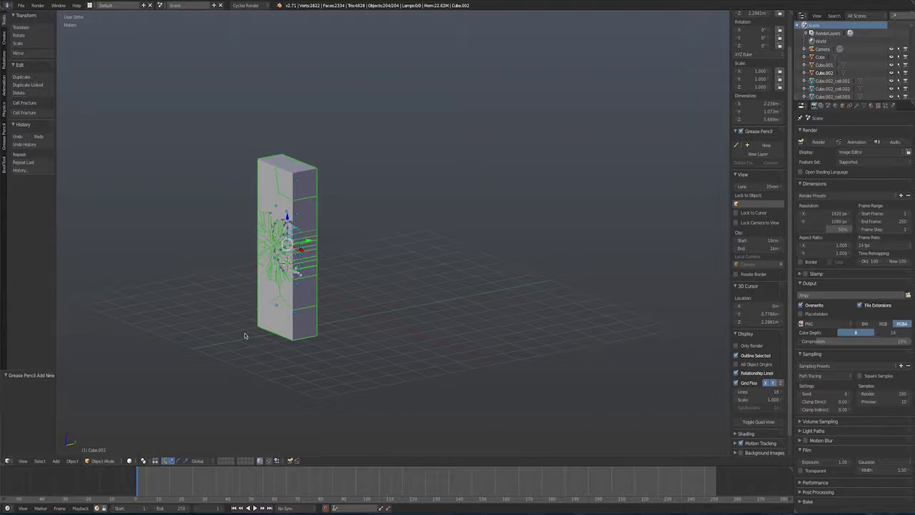
- Orbit the view around the fractured pillar to inspect its cell-fracture shards
middle_drag(245, 335, 194, 272)
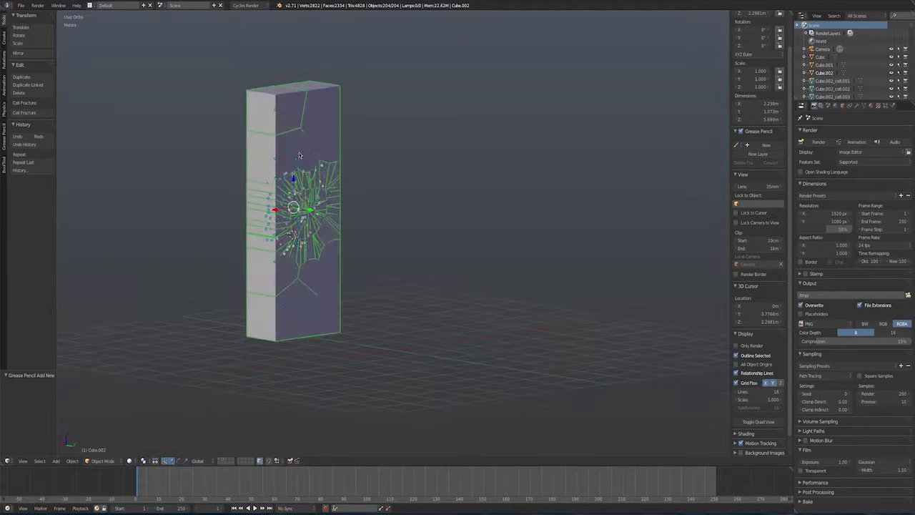
middle_drag(289, 213, 380, 240)
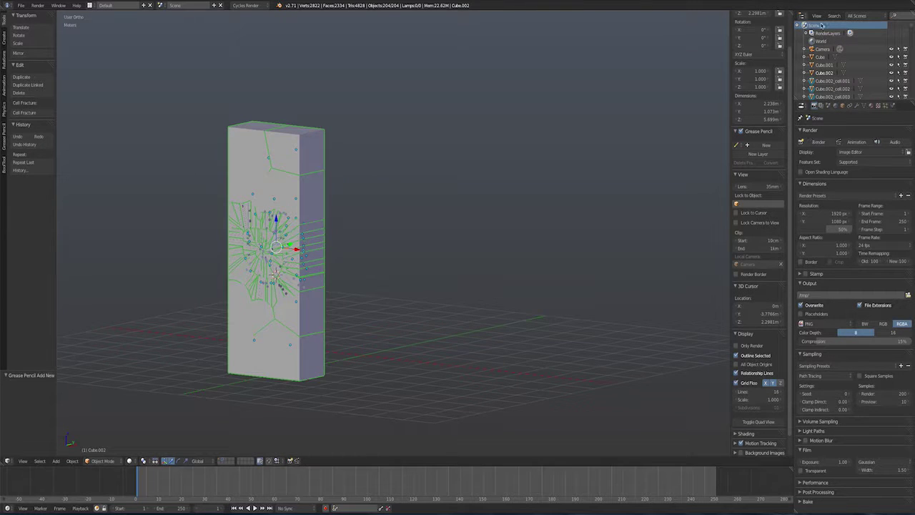
middle_drag(337, 174, 232, 146)
middle_drag(236, 206, 317, 194)
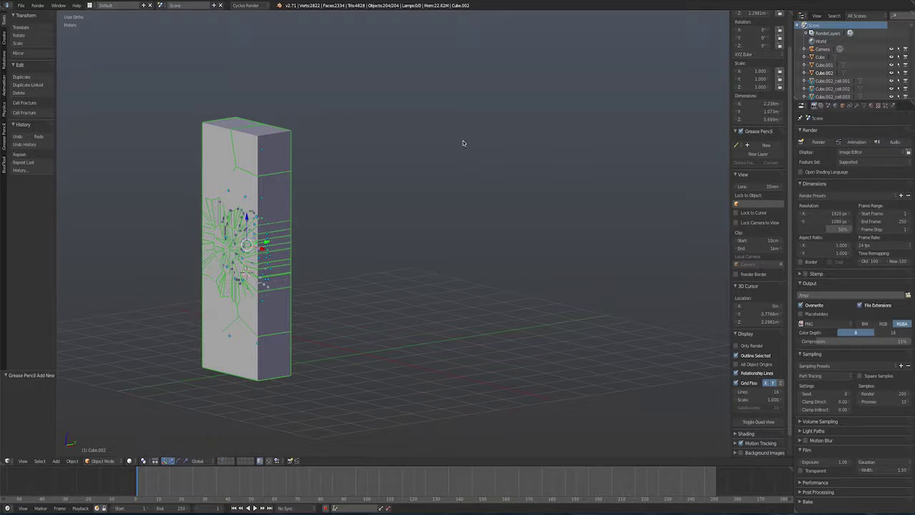
- Switch the Outliner to Groups and select every piece in the BrickPieces group
right_click(283, 148)
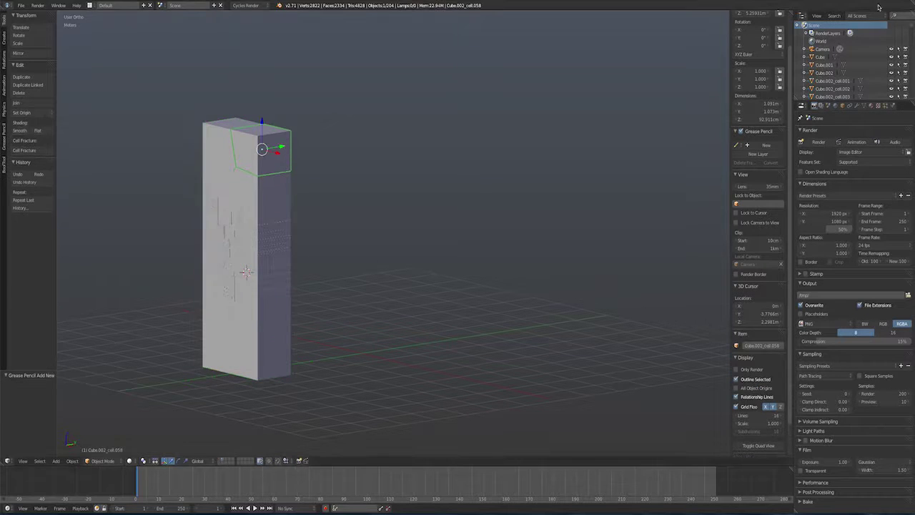
click(857, 16)
click(856, 77)
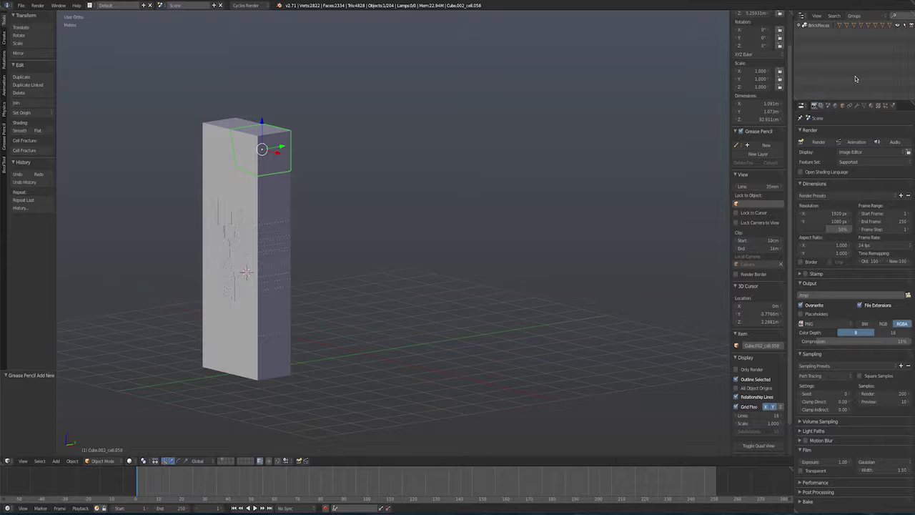
click(819, 26)
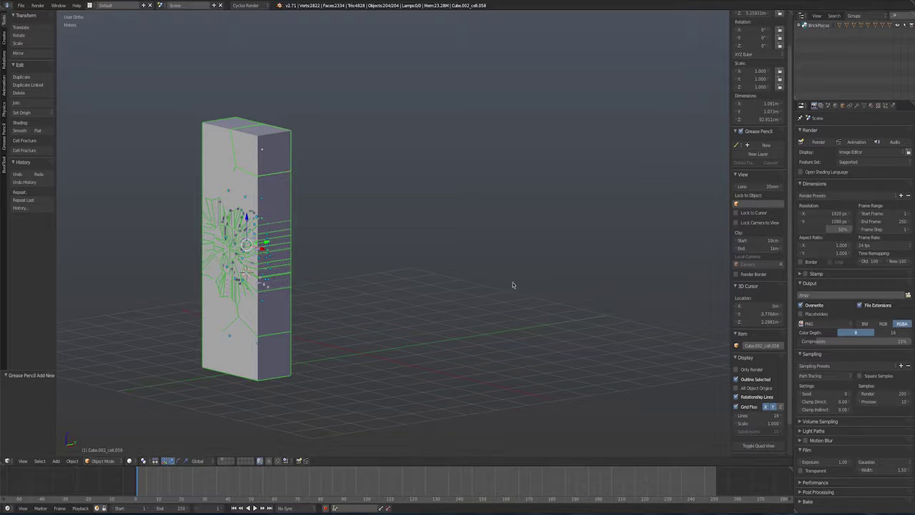
scroll(363, 397, down, 5)
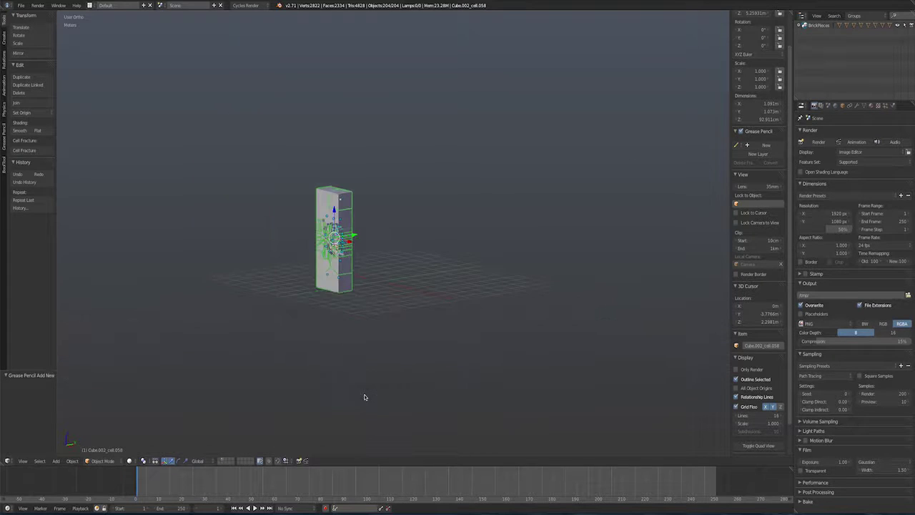
scroll(353, 362, up, 3)
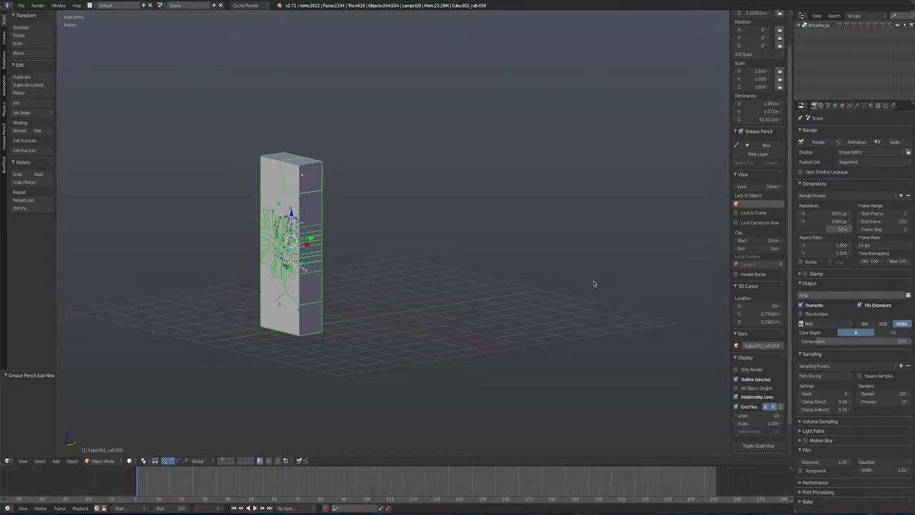
key(space)
- Make the pillar pieces active rigid bodies with Concrete mass, then show the three-pillar layer
click(5, 112)
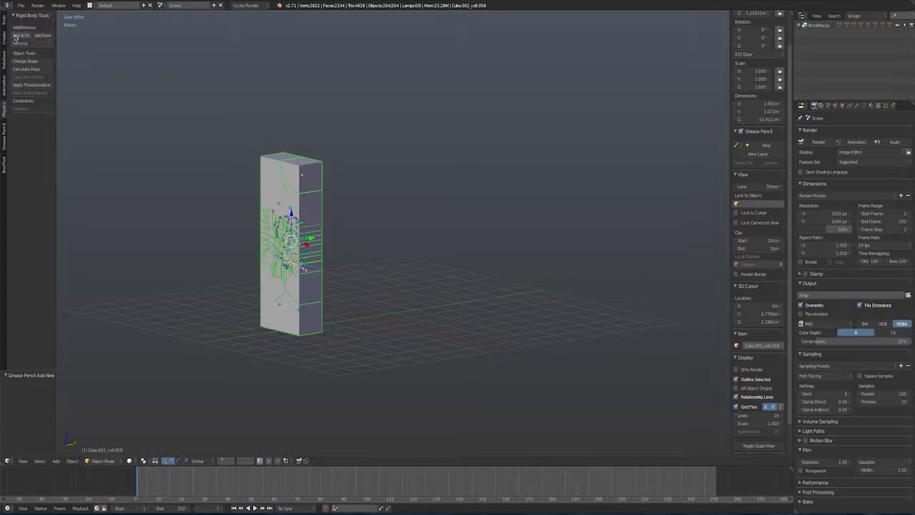
click(15, 37)
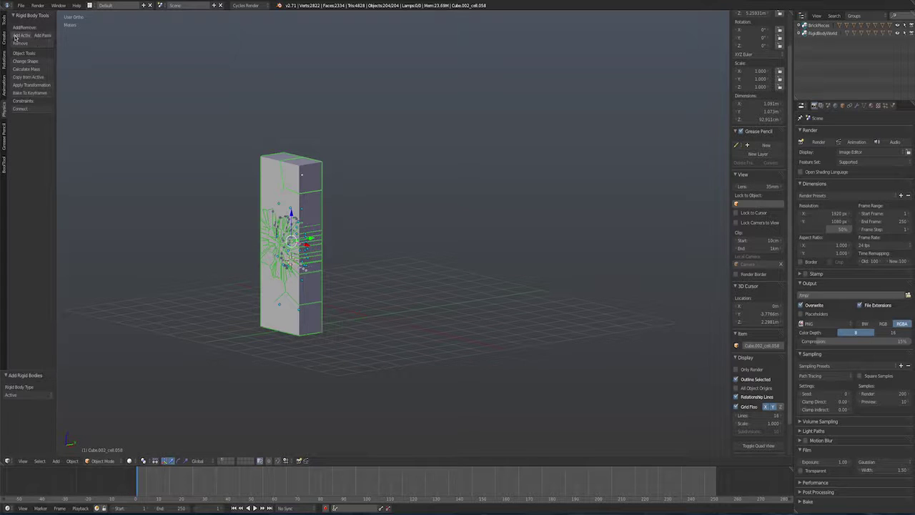
click(33, 69)
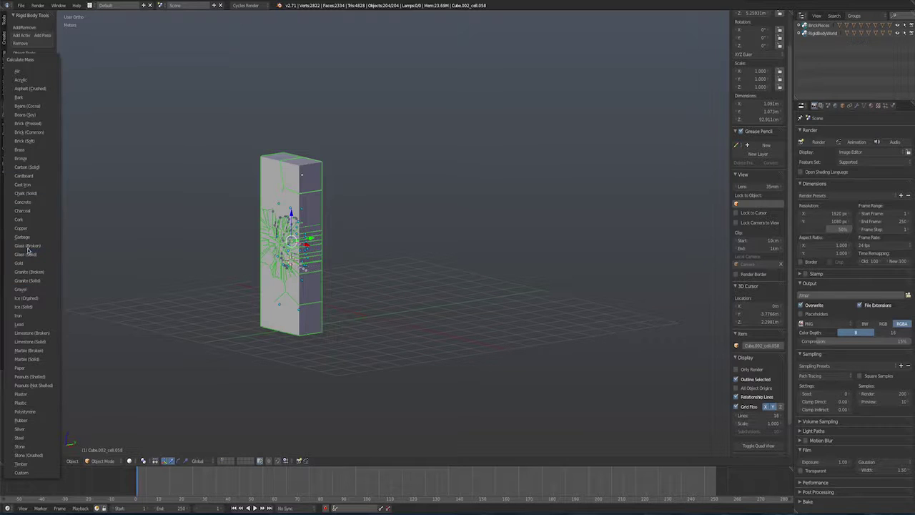
click(33, 205)
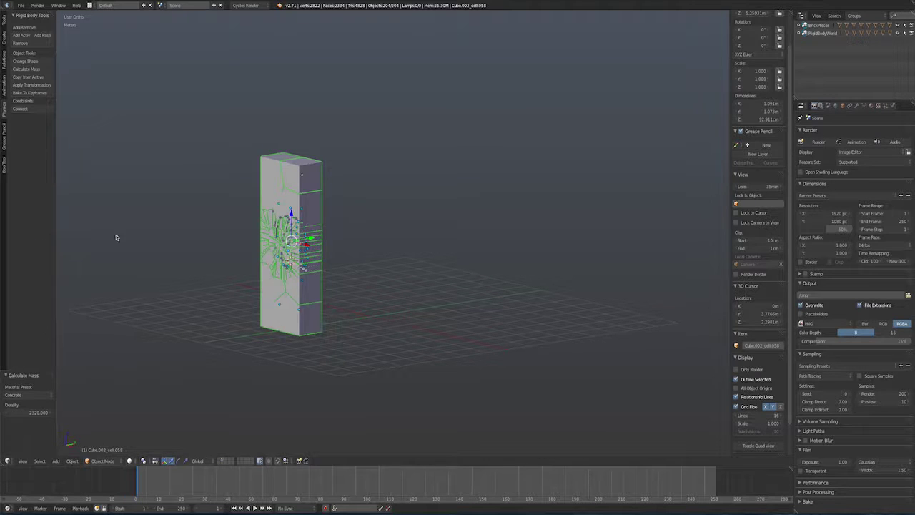
click(892, 106)
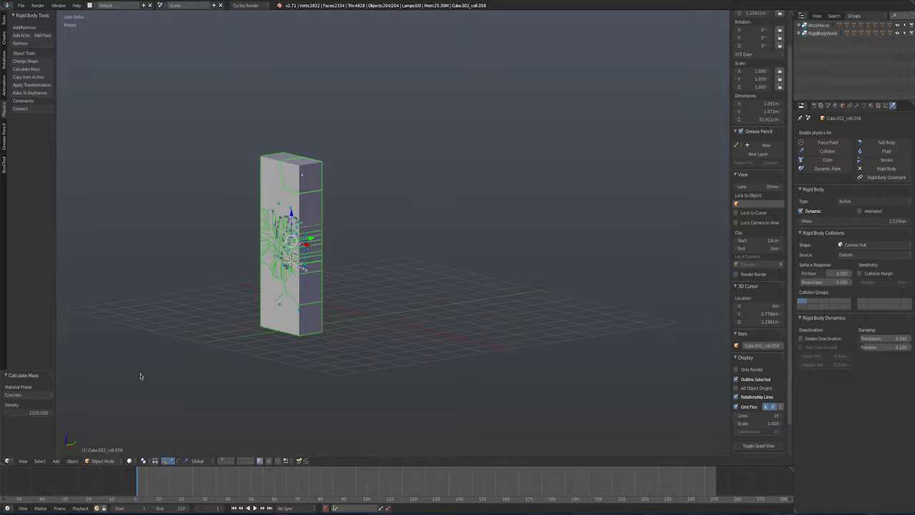
click(220, 459)
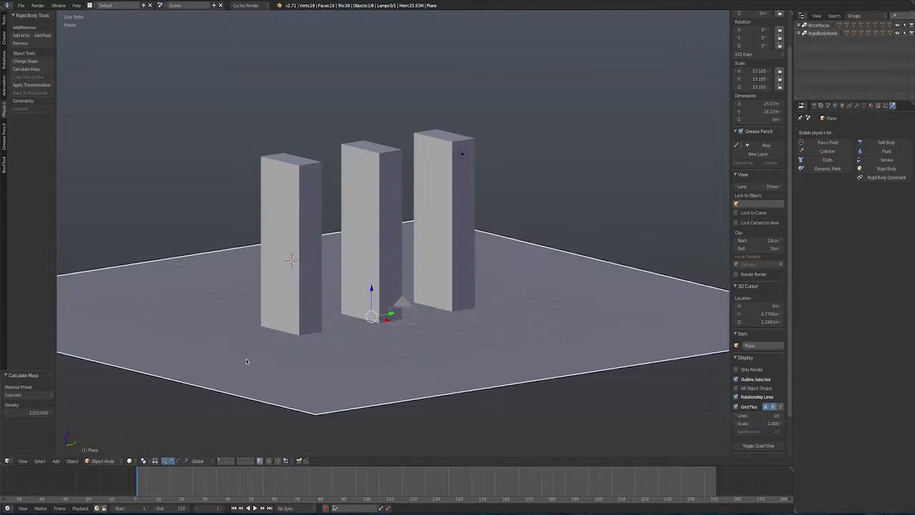
- Move the Plane to the fractured pillar's layer and make it a passive rigid body
key(m)
click(308, 370)
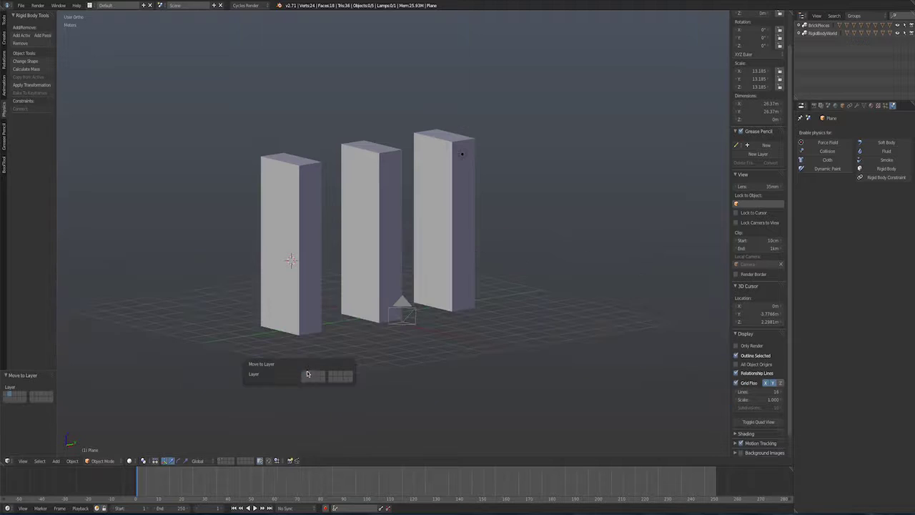
click(221, 460)
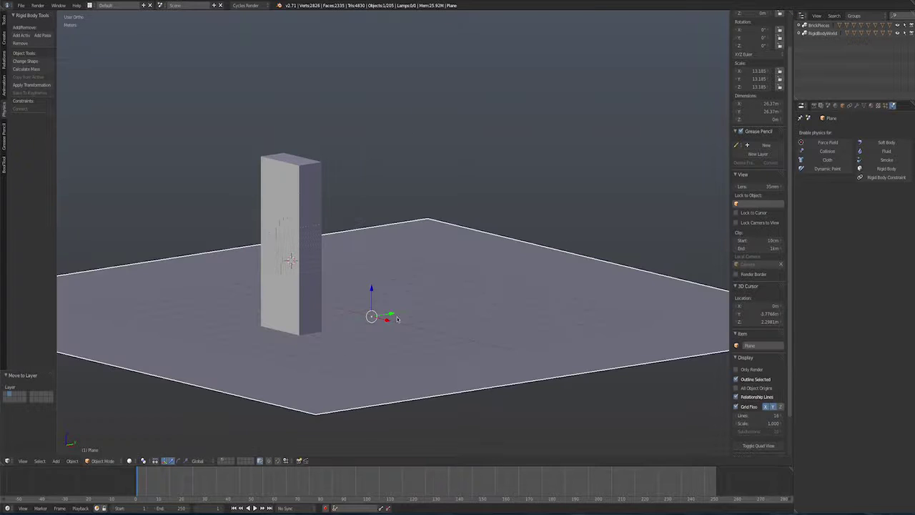
click(43, 35)
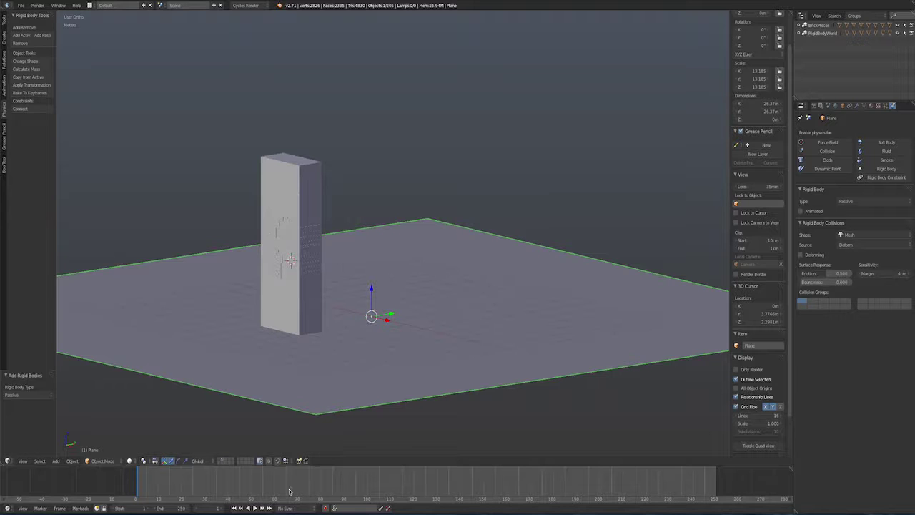
- Play the simulation to watch the pillar collapse onto the plane, then rewind
key(alt+a)
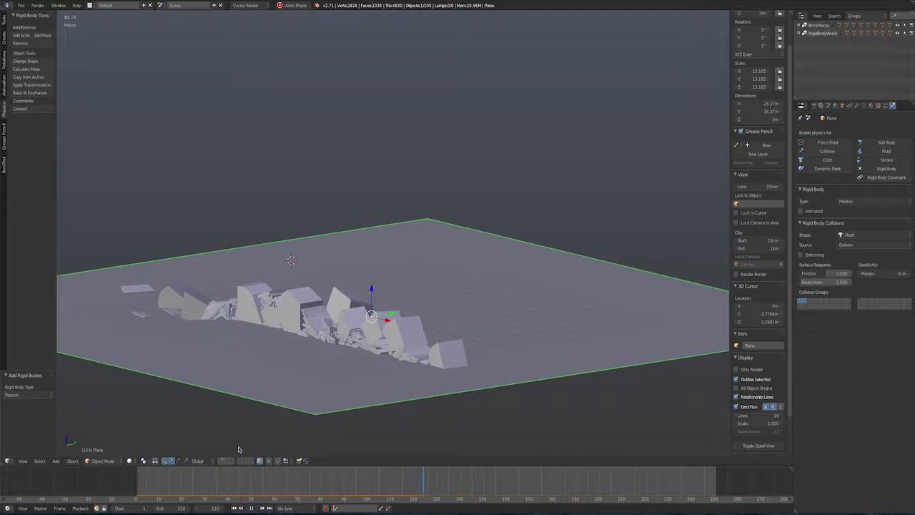
key(alt+a)
drag(190, 480, 136, 479)
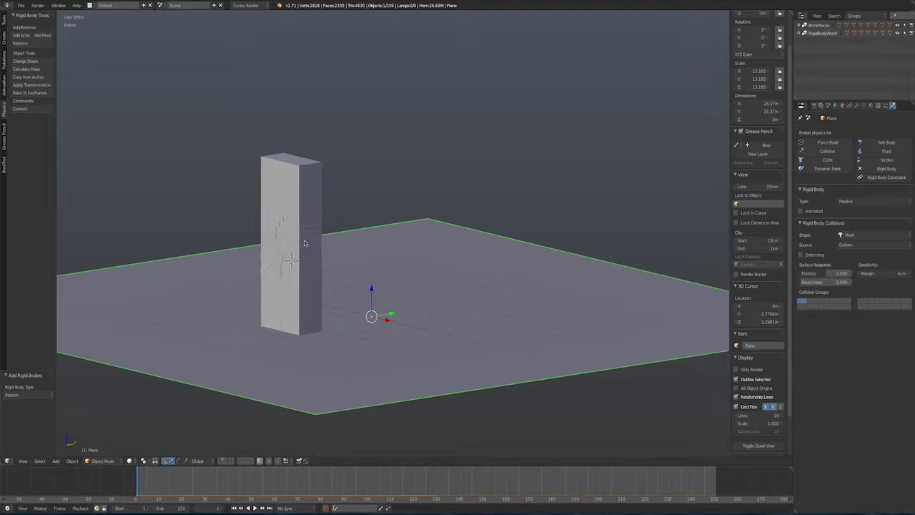
- Set the Rigid Body World steps per second to 120 in Scene properties
click(821, 106)
click(828, 106)
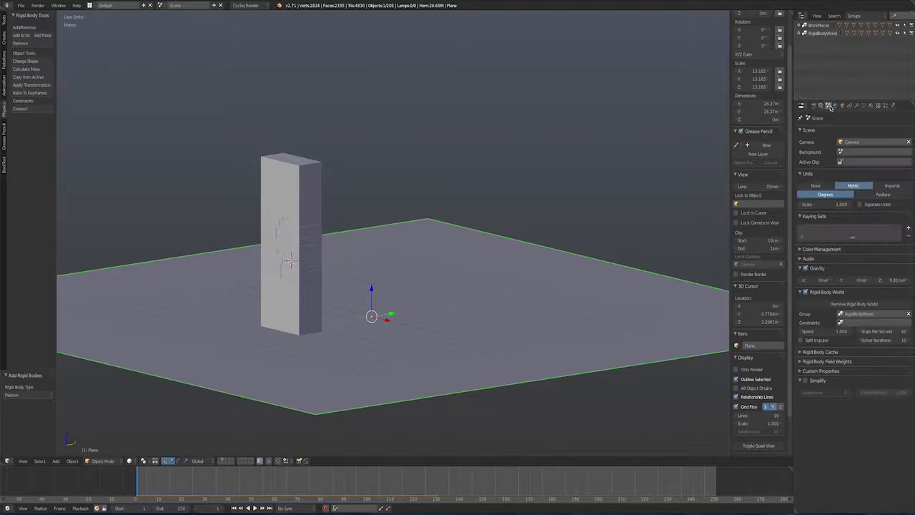
click(879, 331)
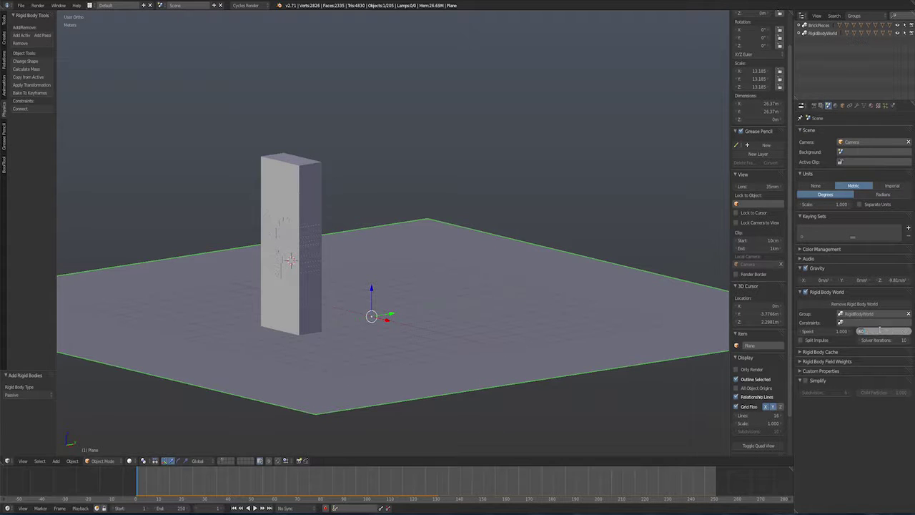
text(120)
key(Return)
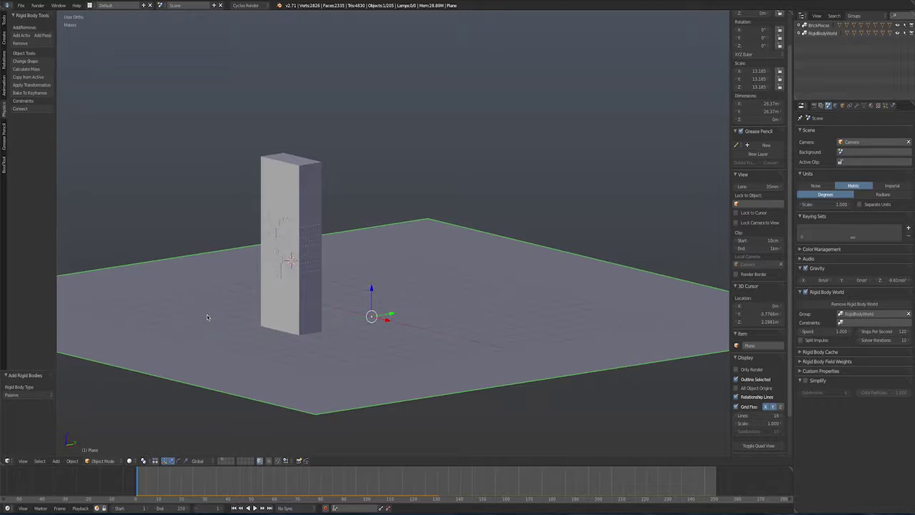
- Replay the collapse twice, rewinding the timeline to frame 1 each time
key(alt+a)
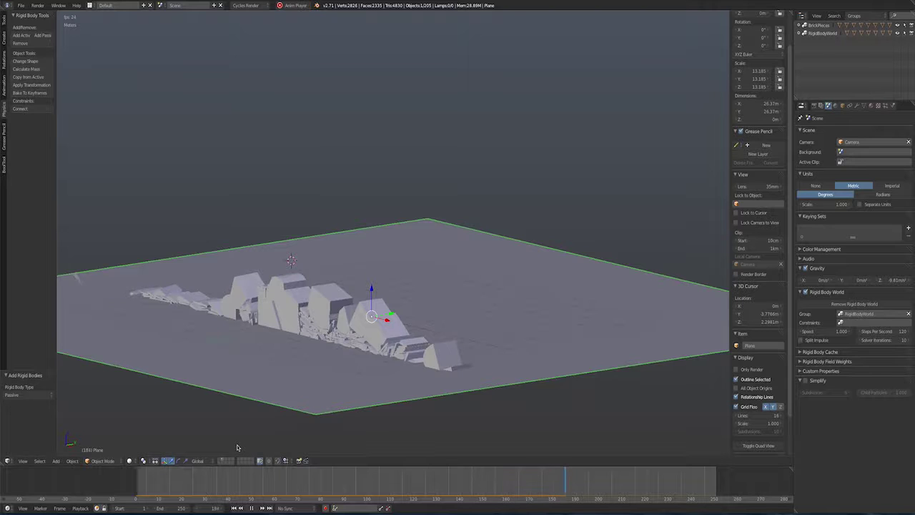
key(alt+a)
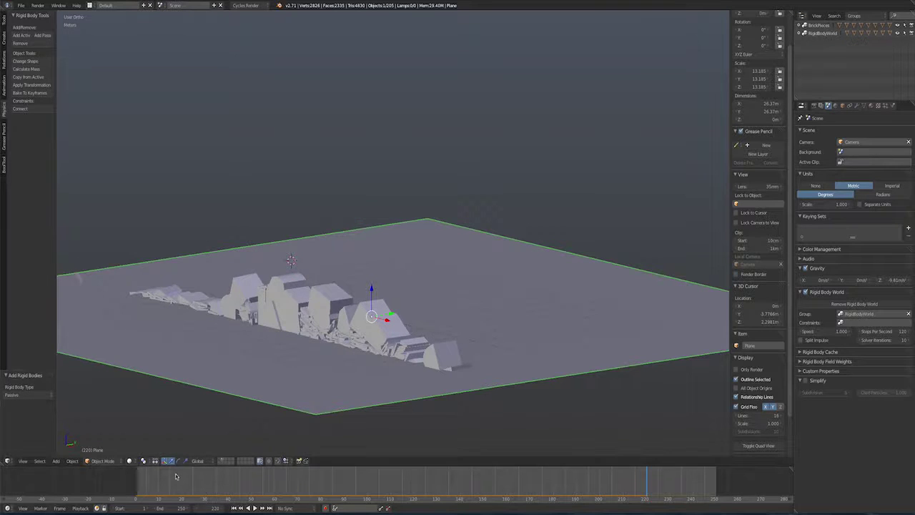
drag(175, 477, 137, 478)
key(alt+a)
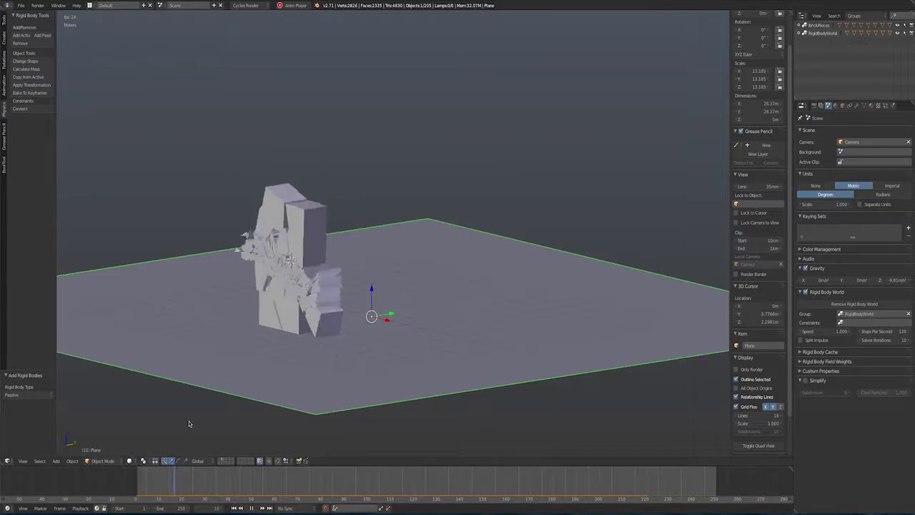
key(alt+a)
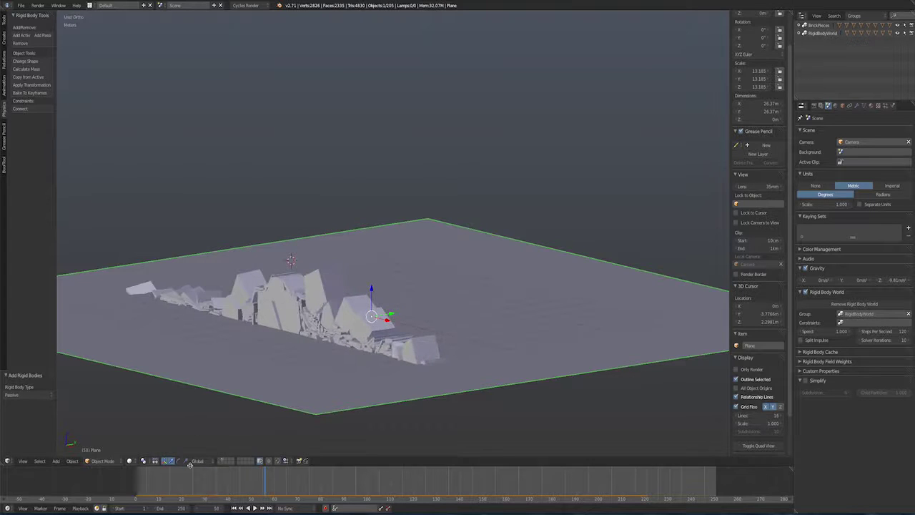
drag(190, 465, 137, 477)
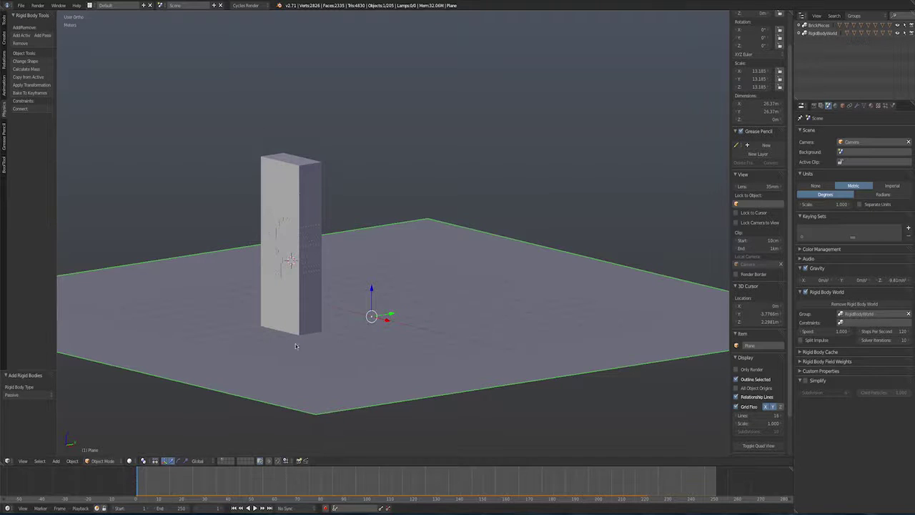
- Enable deactivation with Start Deactivated on the BrickPieces and copy it to all pieces
click(817, 26)
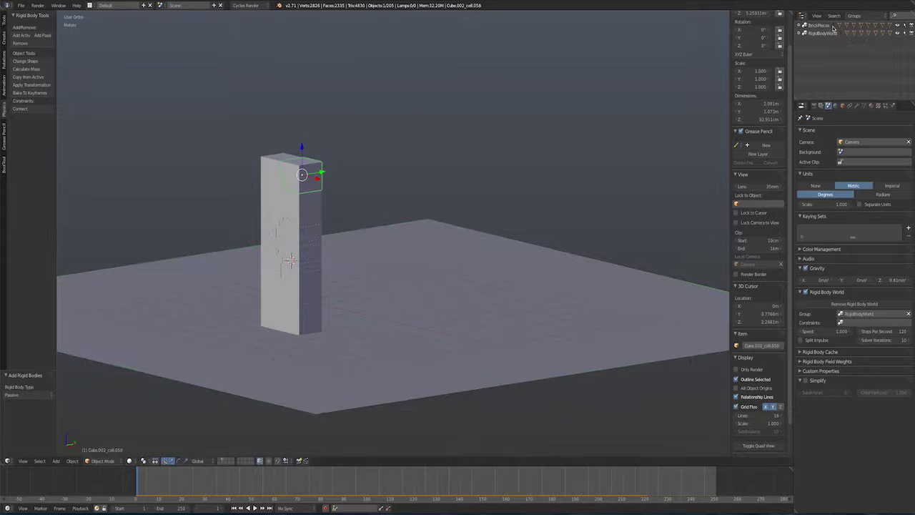
click(892, 106)
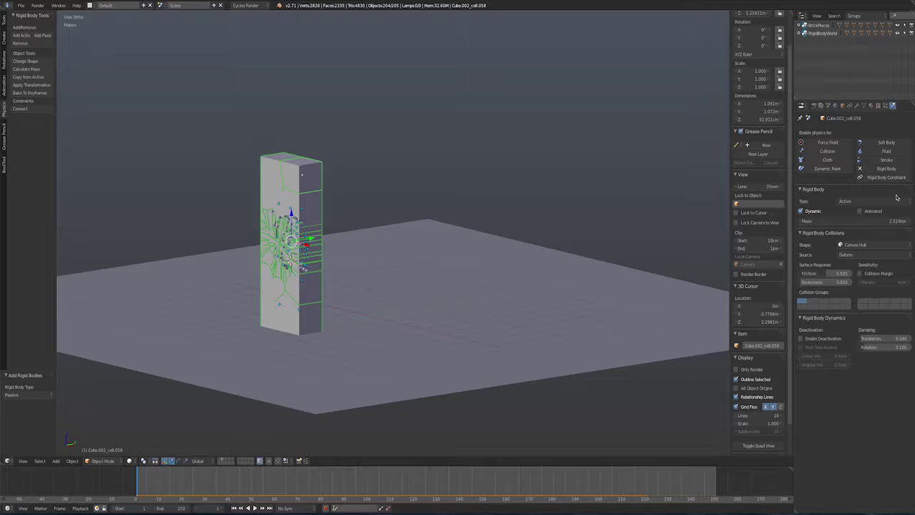
click(801, 338)
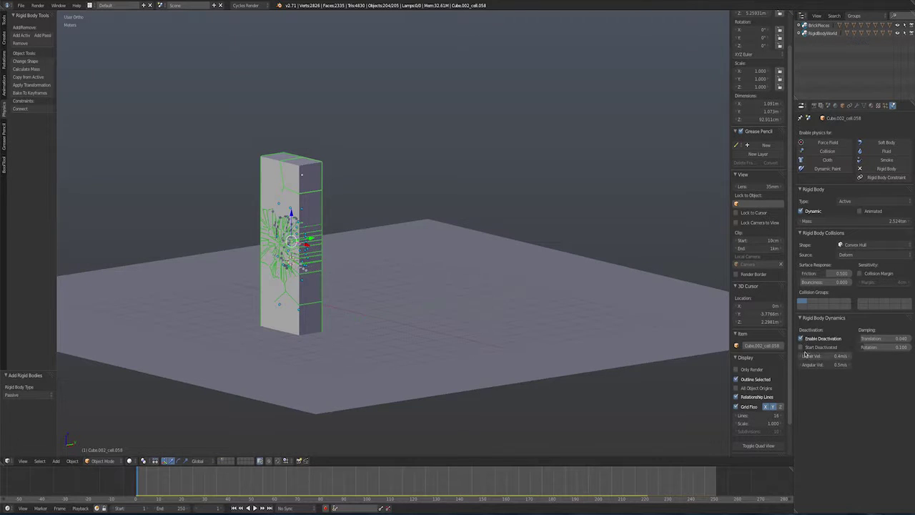
click(815, 348)
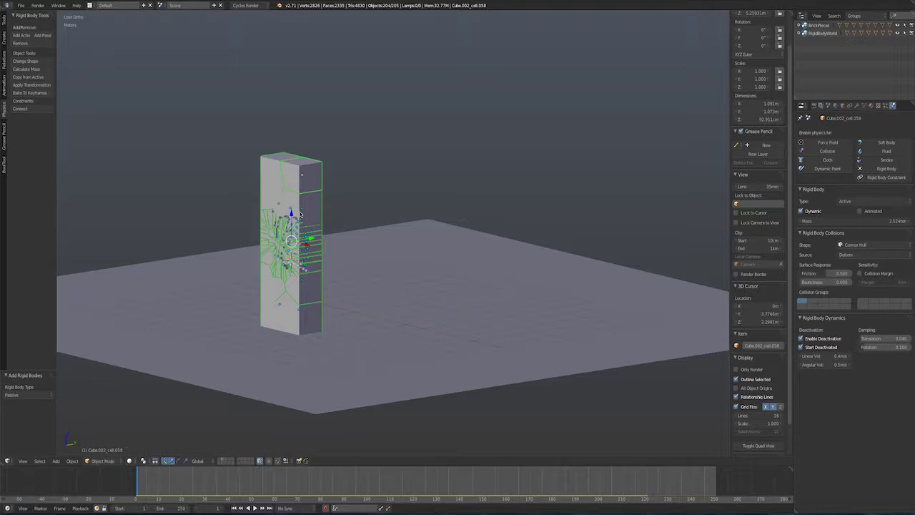
click(29, 78)
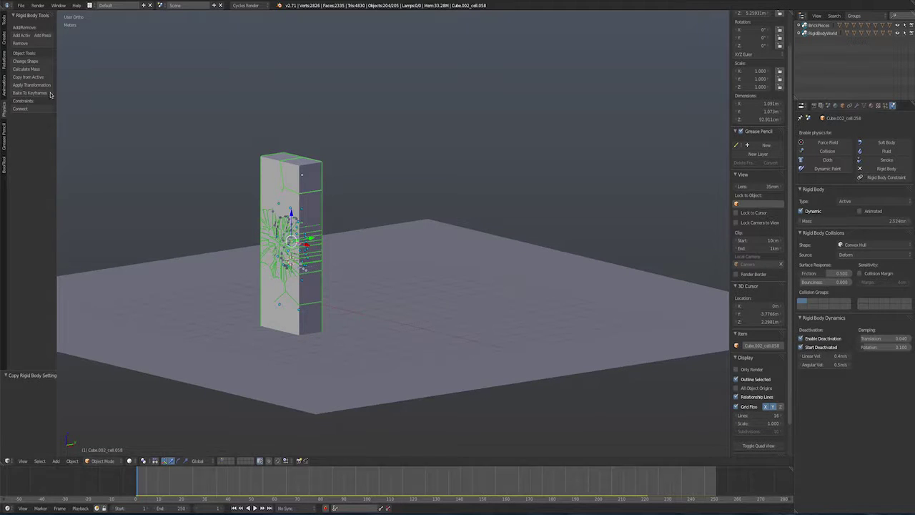
- Recalculate mass with the Concrete preset, preview playback, and rewind to frame 1
click(28, 69)
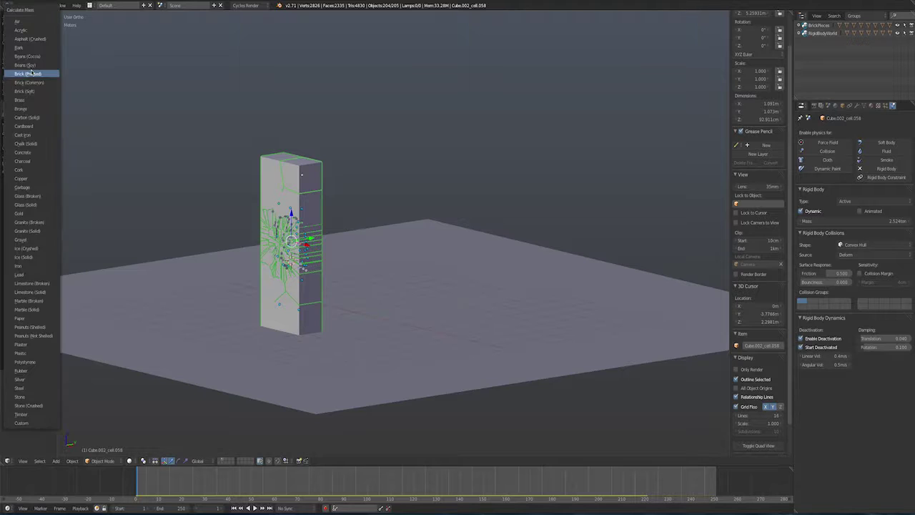
click(27, 152)
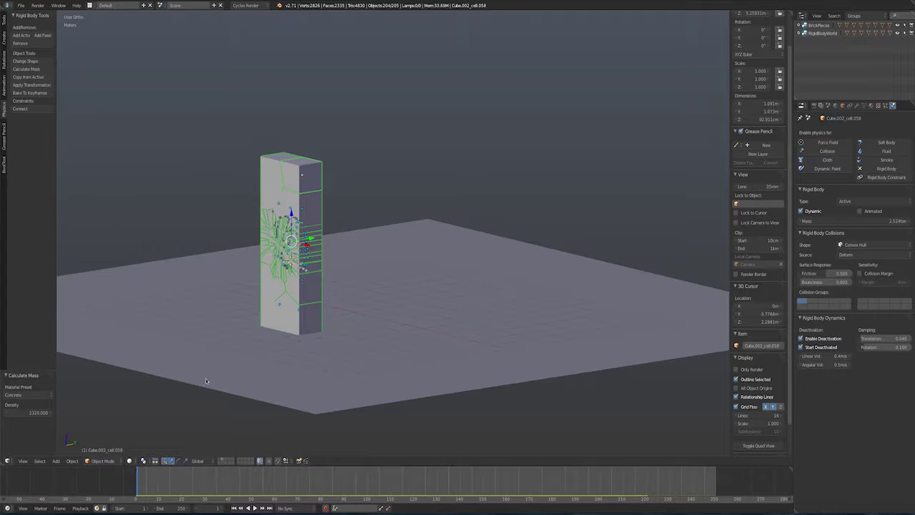
click(254, 508)
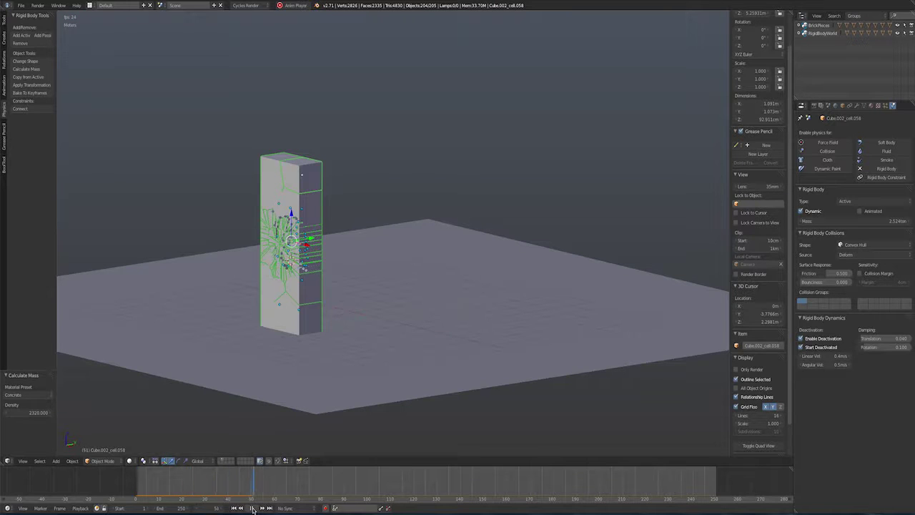
click(252, 507)
drag(153, 484, 138, 485)
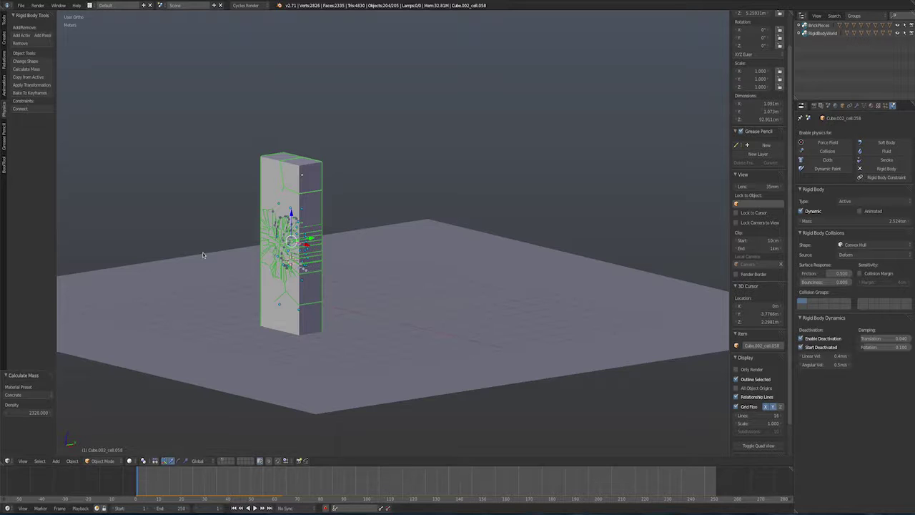
middle_drag(193, 260, 163, 261)
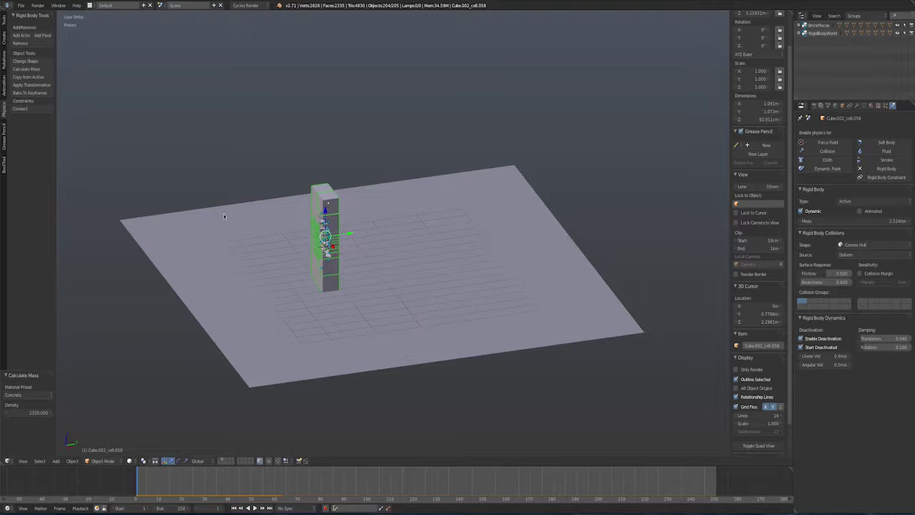
- Add a cylinder, move it along Y away from the pillar, and rotate it 90°
key(a)
click(5, 38)
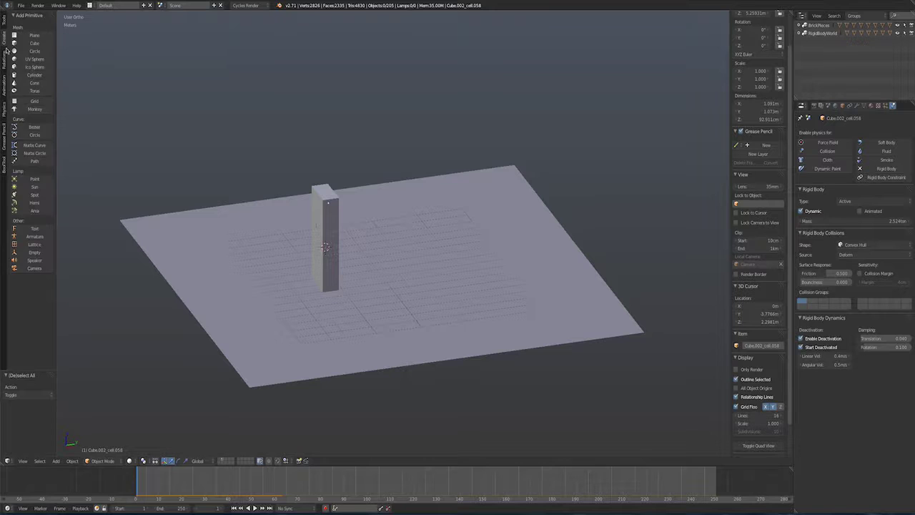
click(35, 75)
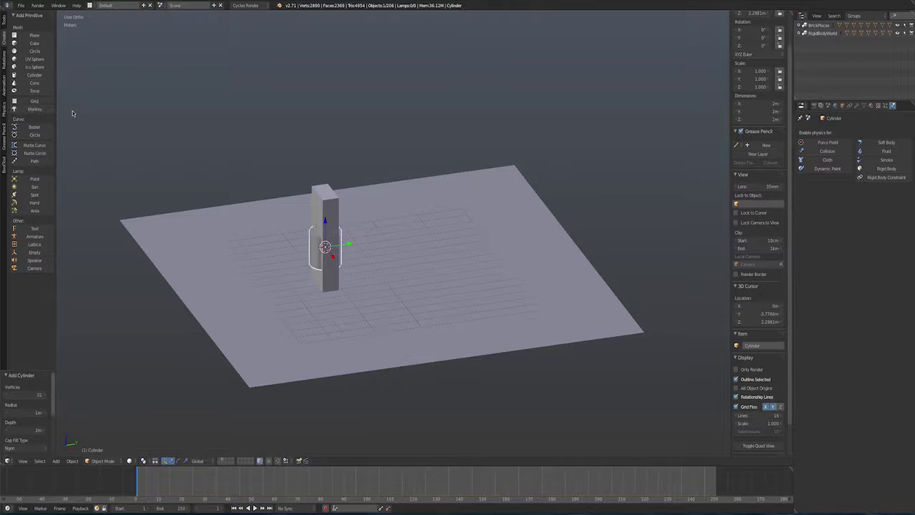
drag(356, 248, 259, 249)
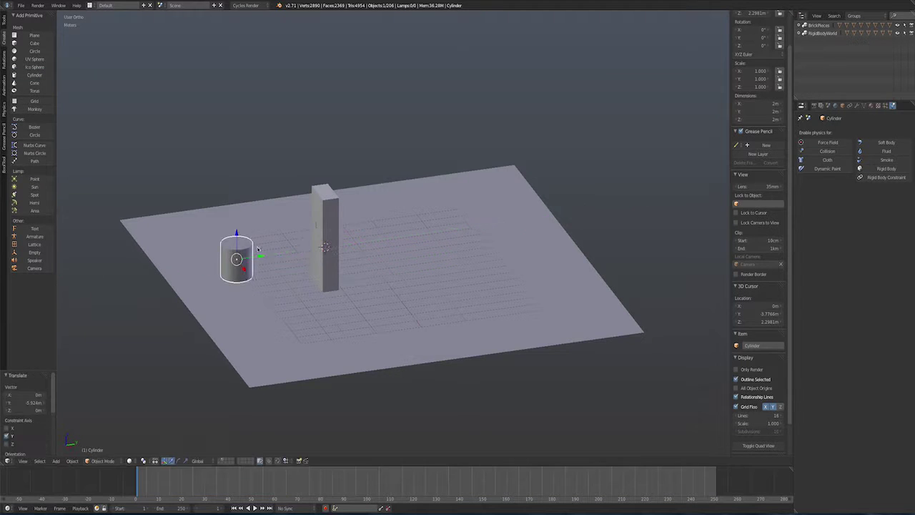
key(r)
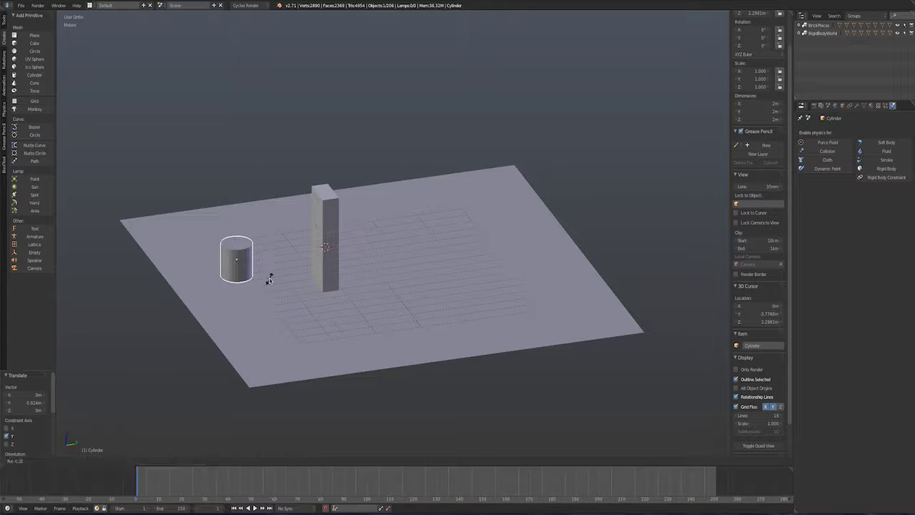
text(90)
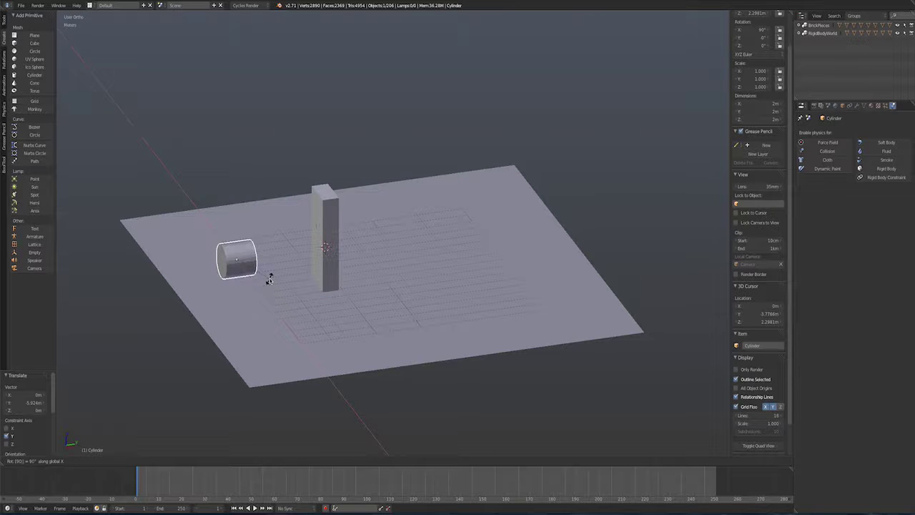
key(Return)
- Scale the cylinder to 0.222 and raise it along Z above the floor
middle_drag(272, 280, 325, 266)
key(KP_1)
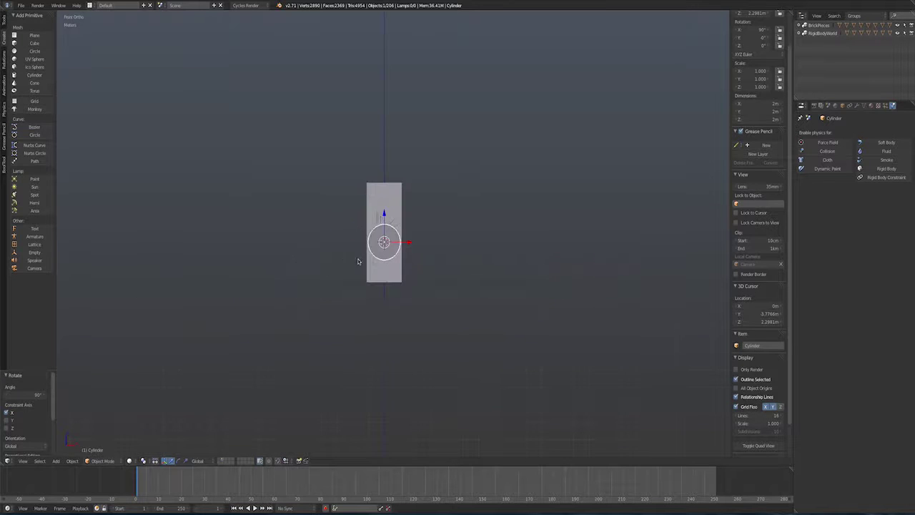
scroll(372, 257, up, 4)
middle_drag(386, 261, 385, 263)
key(KP_1)
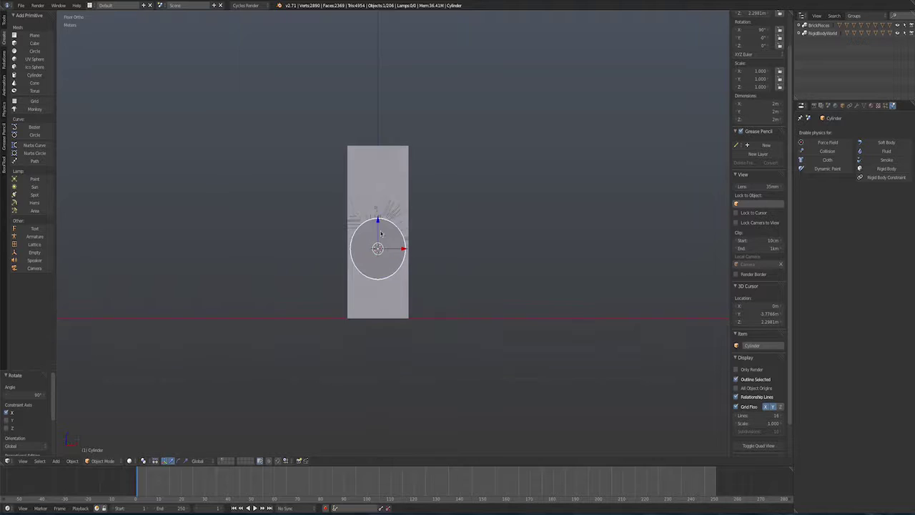
drag(377, 220, 378, 209)
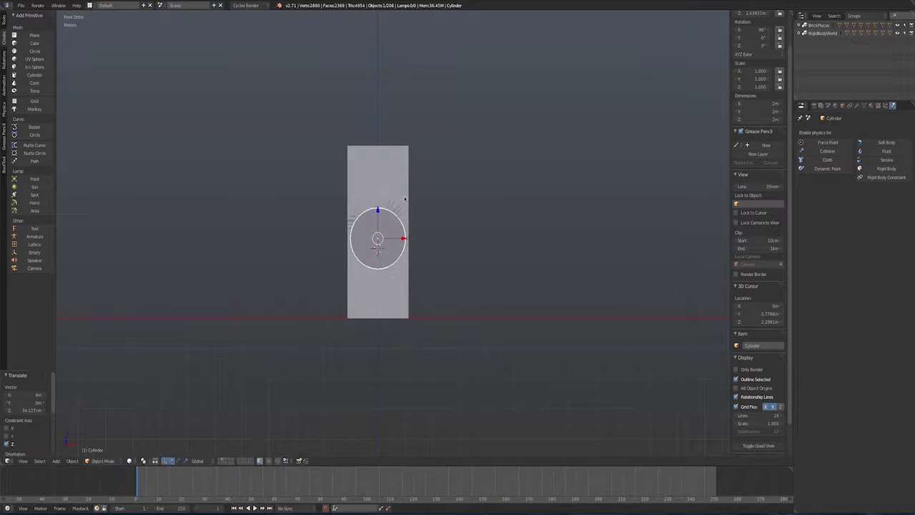
key(s)
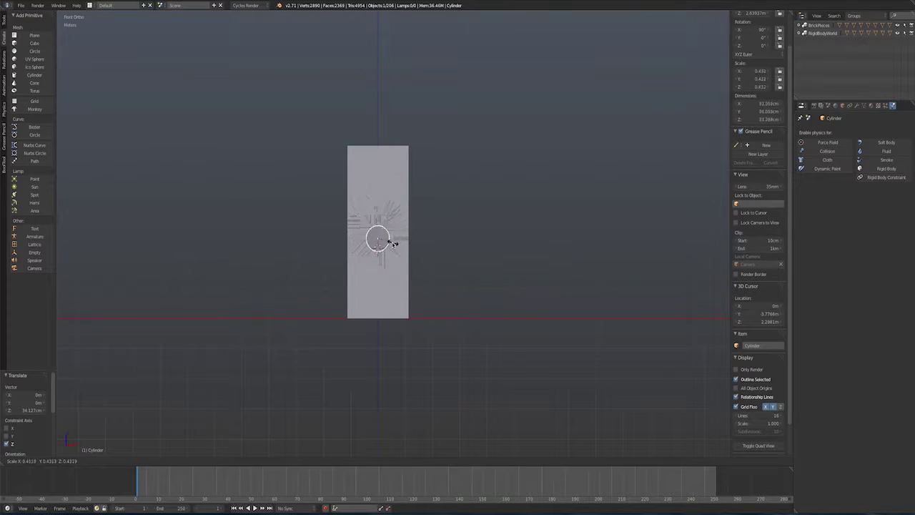
click(386, 242)
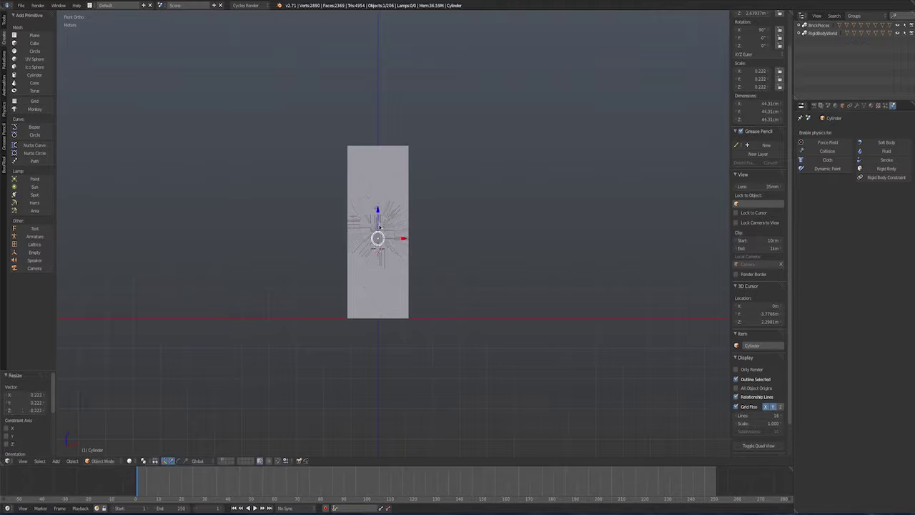
drag(377, 209, 377, 202)
middle_drag(413, 266, 294, 270)
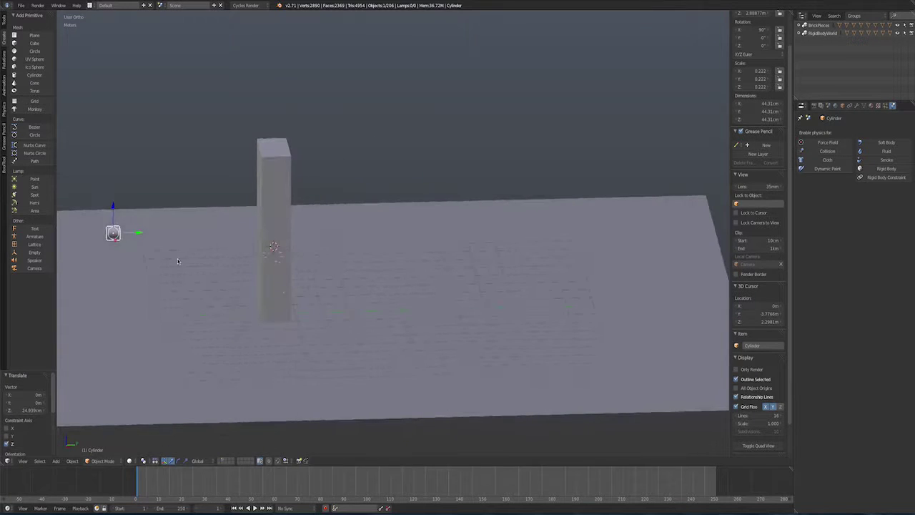
- In Edit Mode, pull one end cap along Y to lengthen the cylinder
key(Tab)
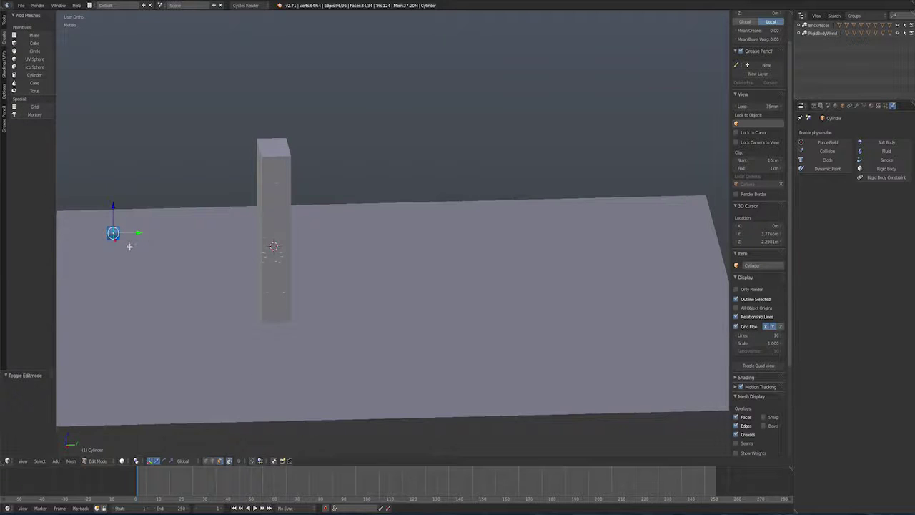
middle_drag(130, 246, 95, 234)
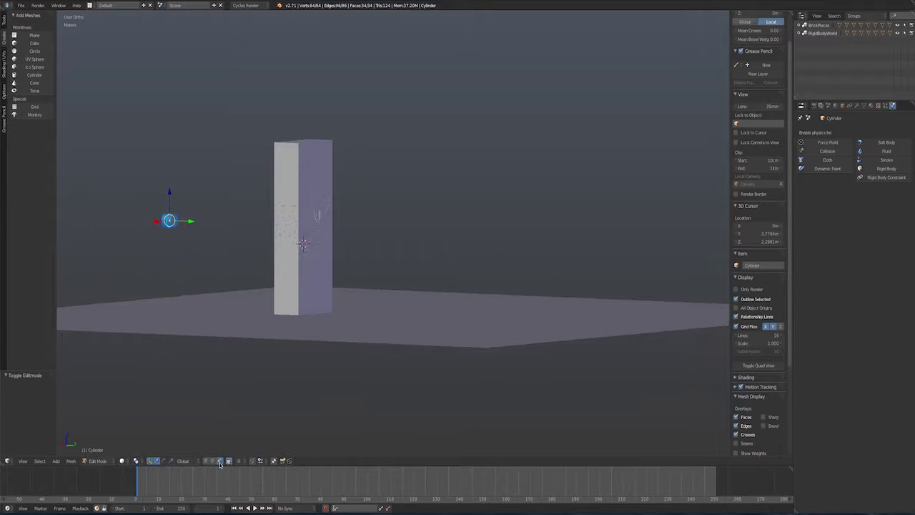
right_click(174, 222)
key(g)
key(y)
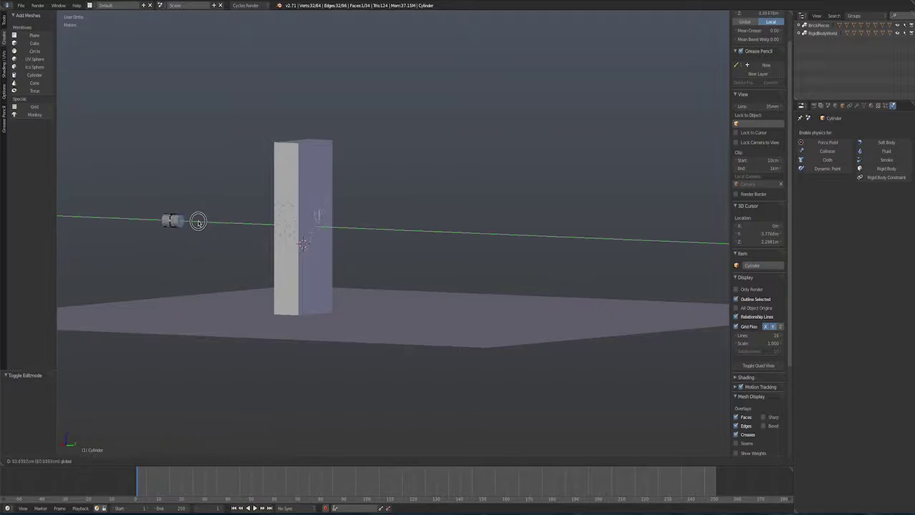
click(198, 279)
middle_drag(198, 279, 190, 257)
scroll(169, 227, up, 5)
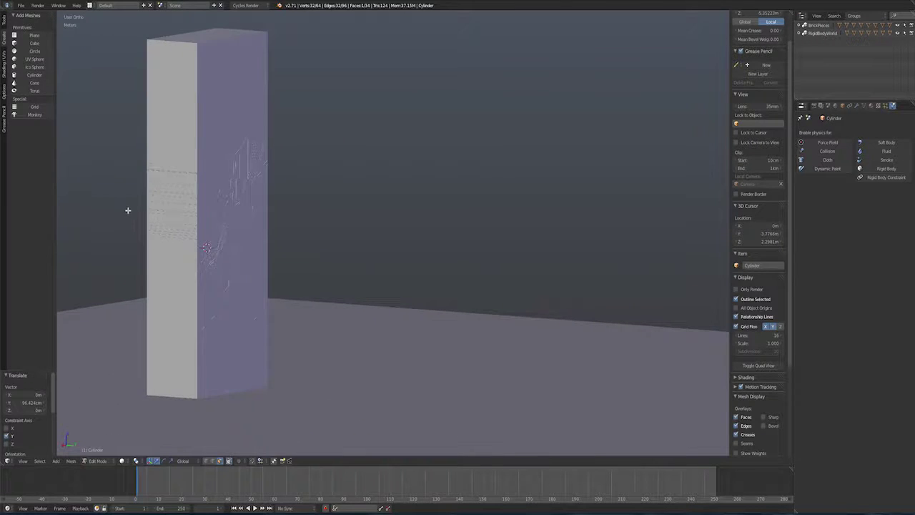
shift+middle_drag(128, 210, 301, 284)
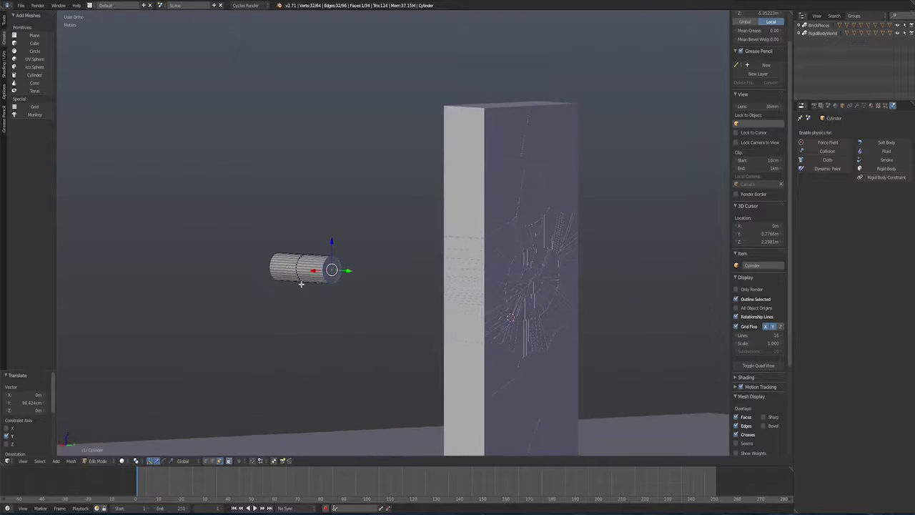
scroll(301, 284, up, 3)
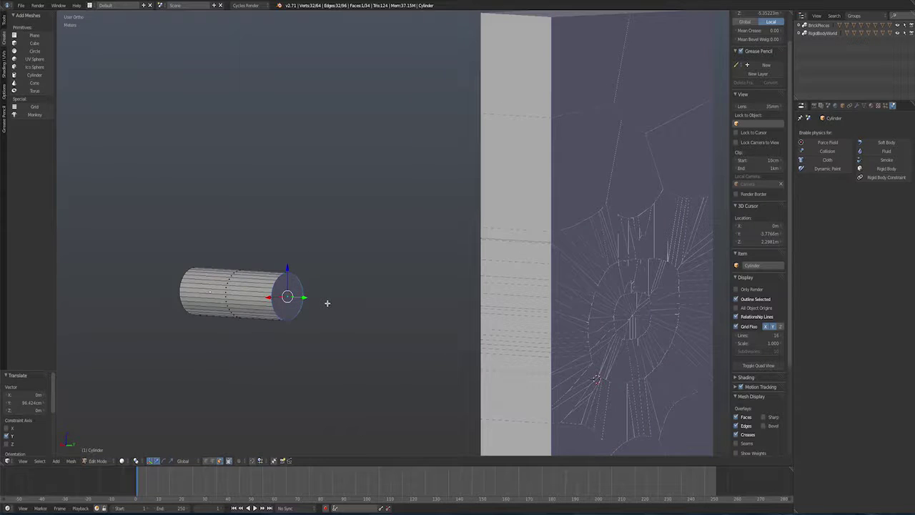
- Extrude the end face twice, shifting it along Y and shrinking it to 0.820
key(e)
key(s)
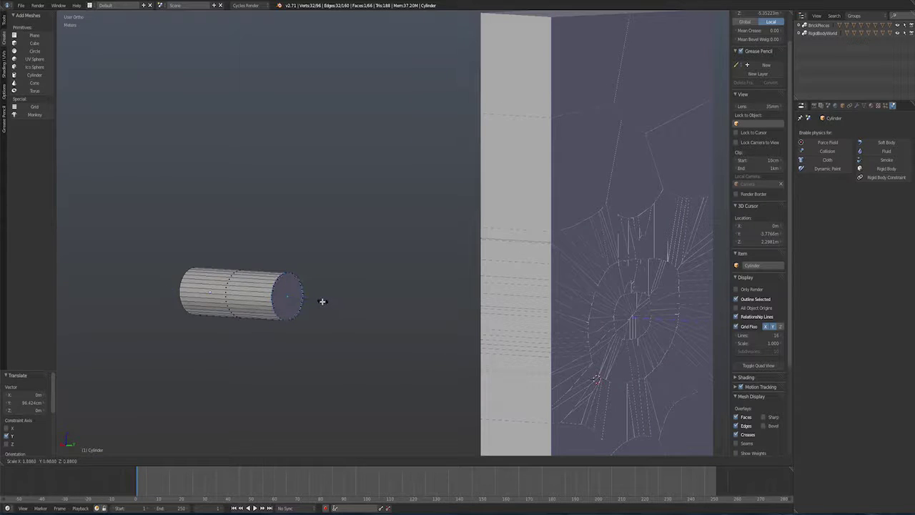
click(321, 301)
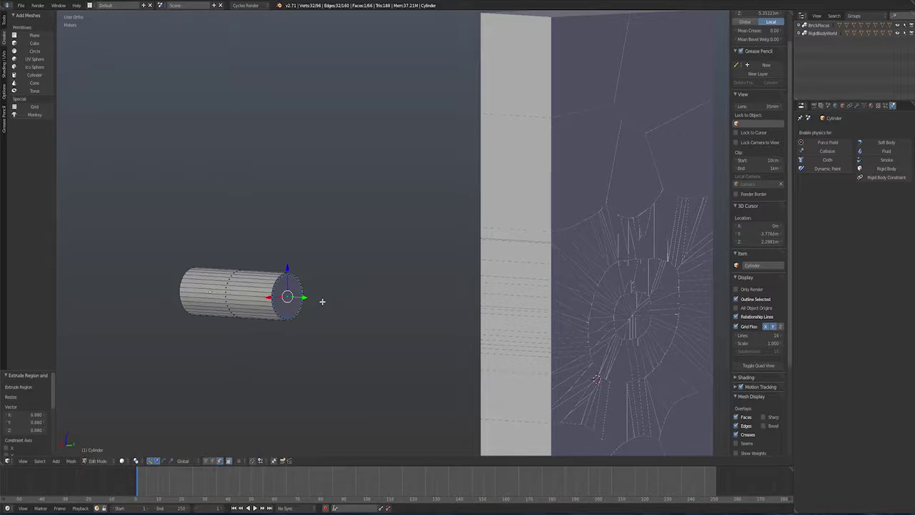
key(g)
key(y)
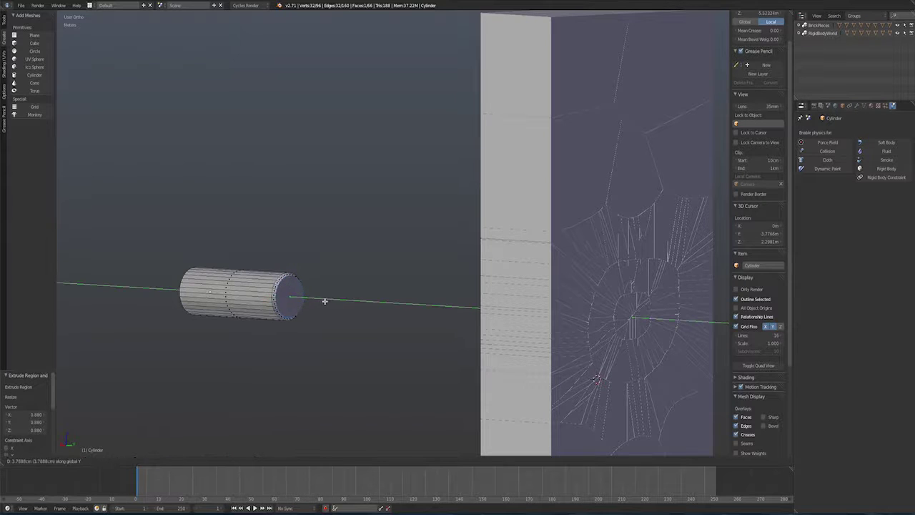
click(325, 301)
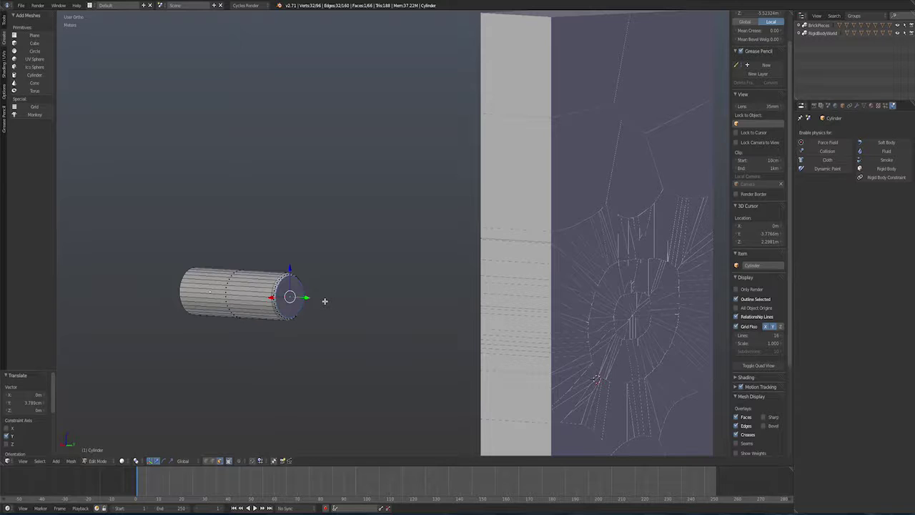
key(e)
key(s)
click(317, 296)
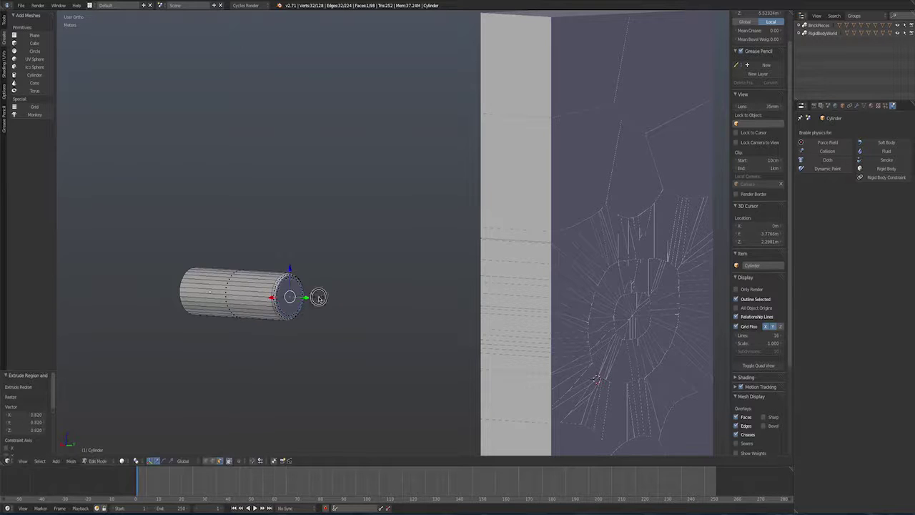
- Extrude the tip 36.607 cm along Y, taper it to 0.205, and return to Object Mode
key(e)
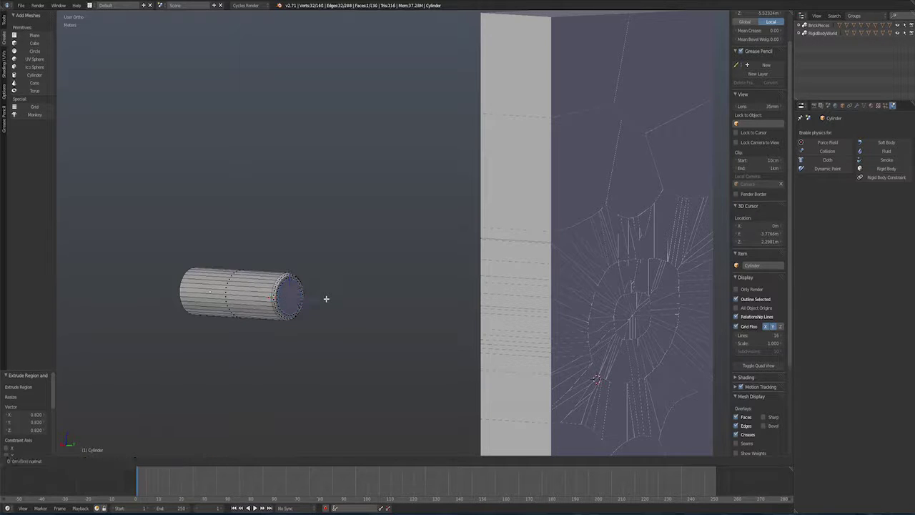
key(y)
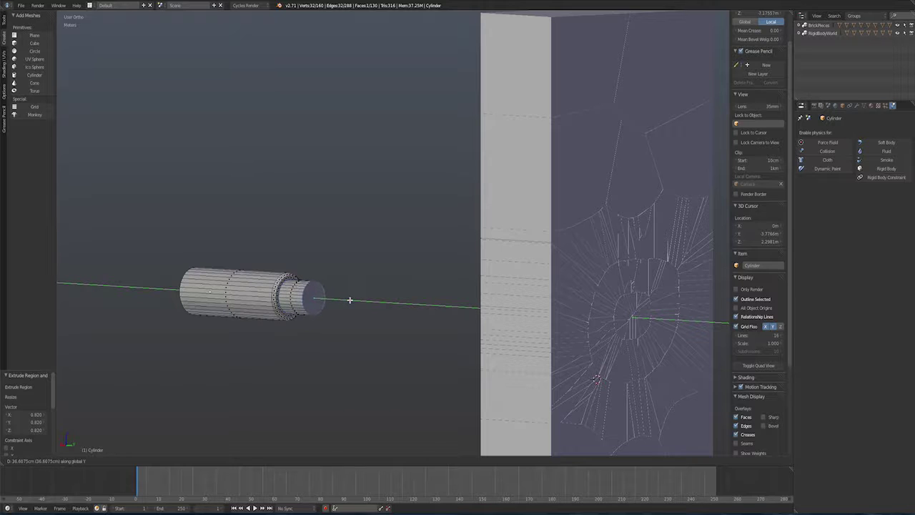
click(350, 299)
key(s)
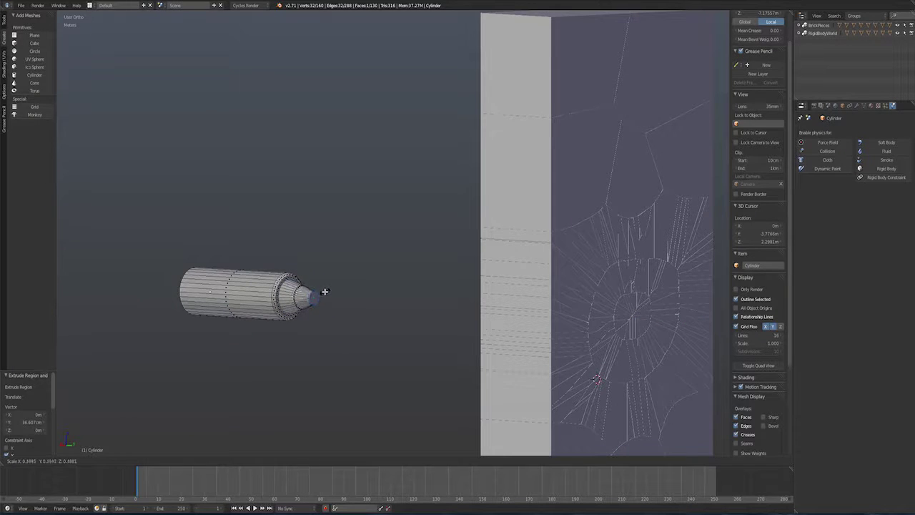
click(320, 293)
middle_drag(316, 300, 327, 319)
scroll(300, 322, down, 3)
scroll(285, 323, down, 2)
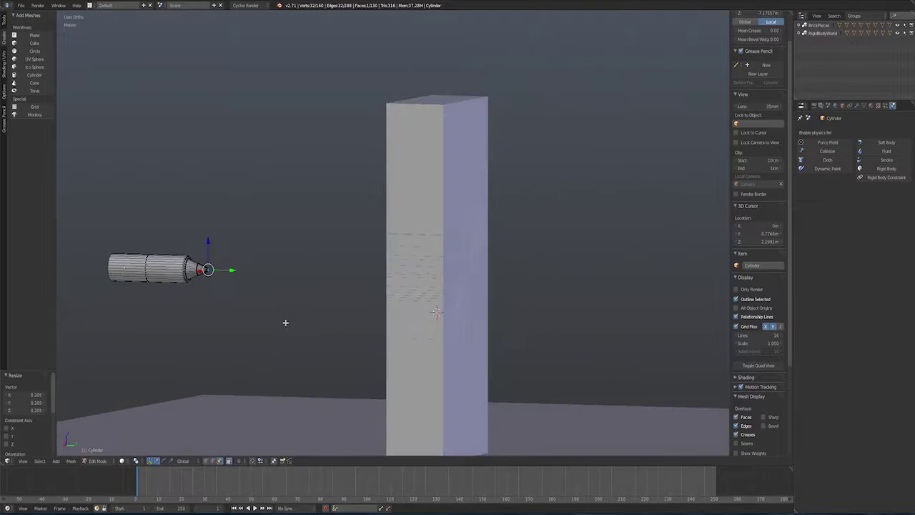
key(Tab)
scroll(271, 320, down, 4)
mouse_move(268, 321)
middle_down()
mouse_move(364, 316)
mouse_move(284, 323)
middle_up()
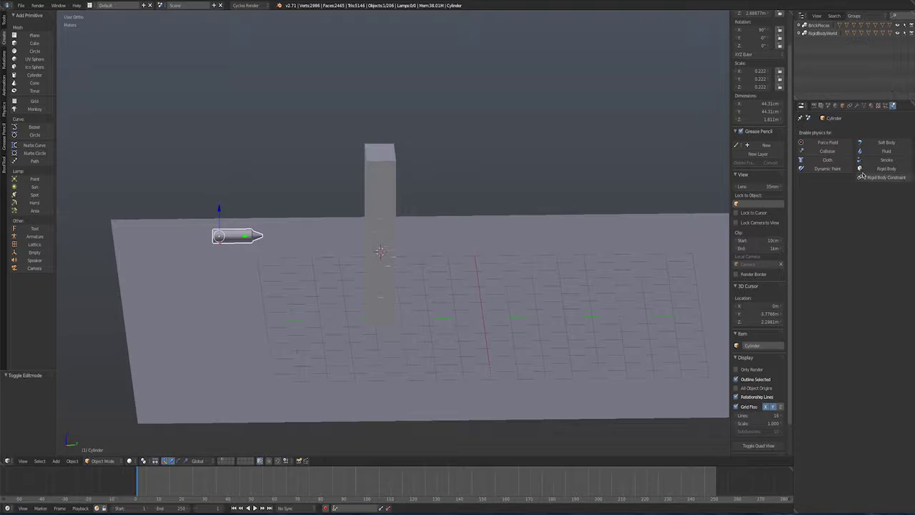
- Make the bullet cylinder an active rigid body with Animated enabled
click(4, 109)
click(22, 35)
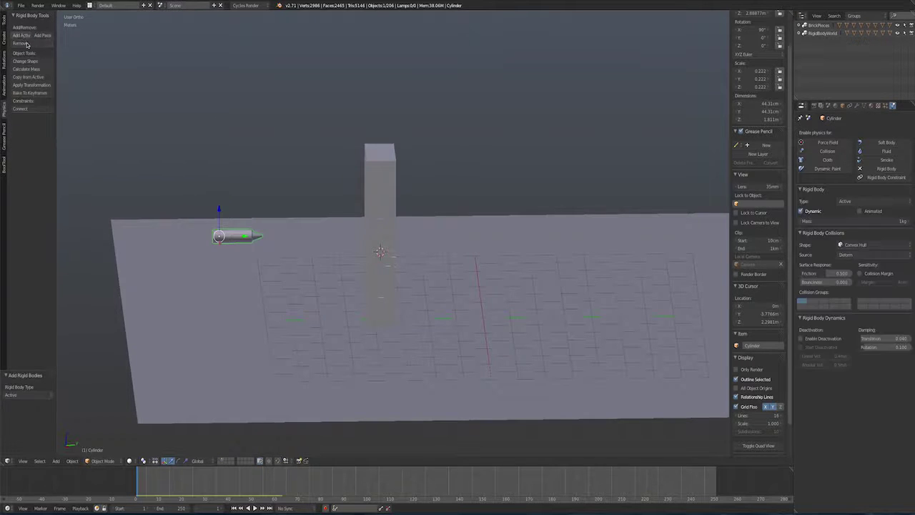
click(860, 211)
- Set the keying set to LocRot, move the bullet to the floor's left edge, and keyframe it
click(351, 509)
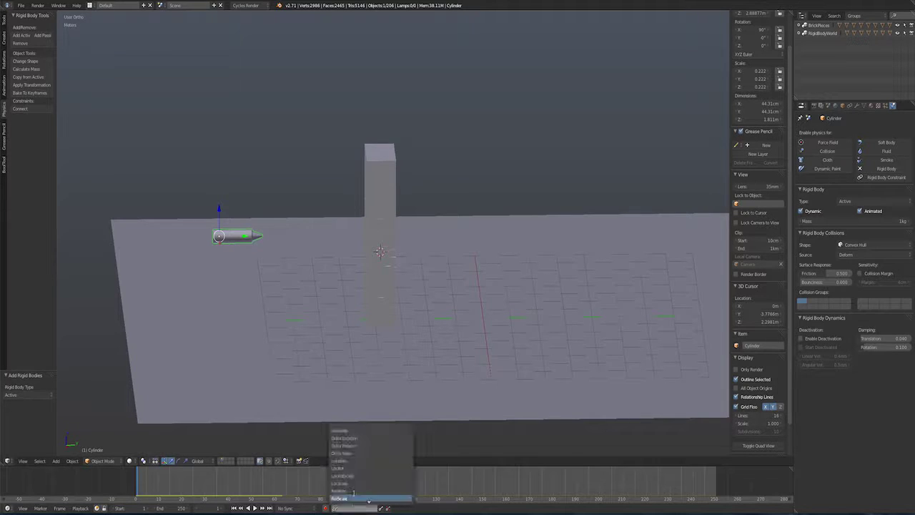
key(Up)
key(Up)
key(Up)
key(Up)
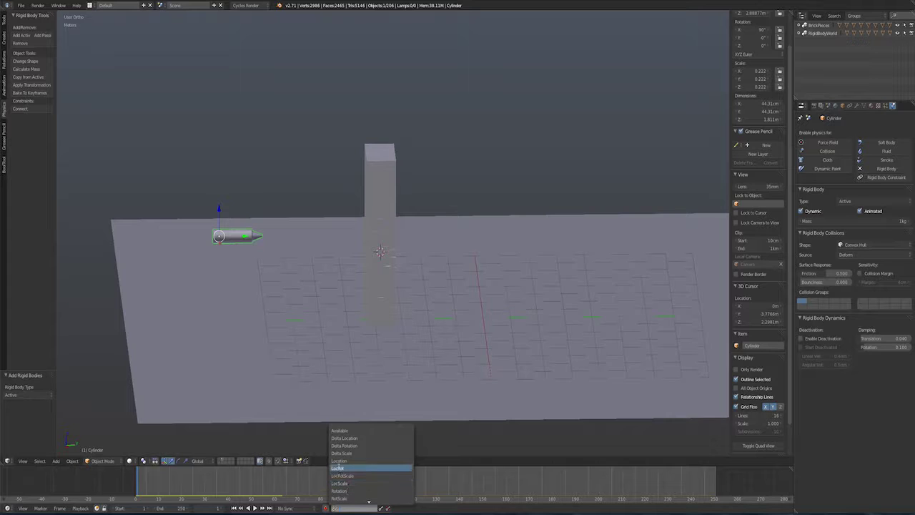
click(340, 468)
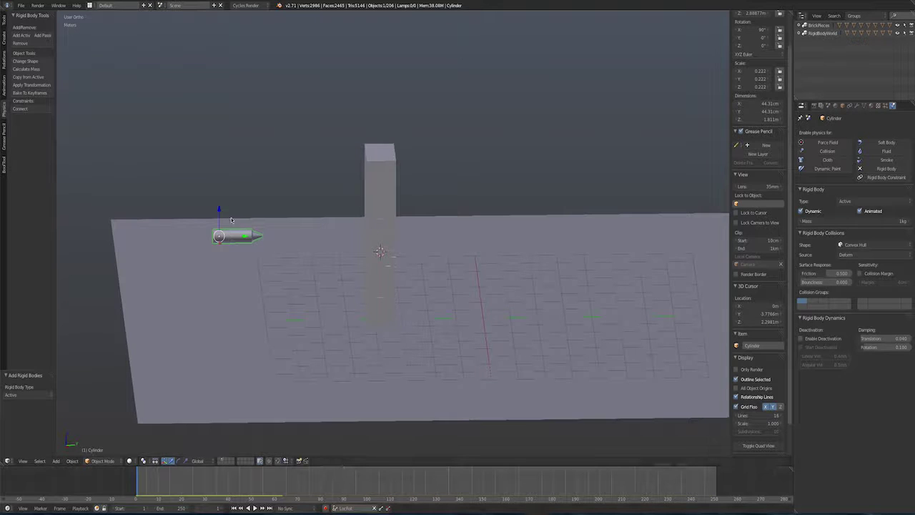
key(g)
key(y)
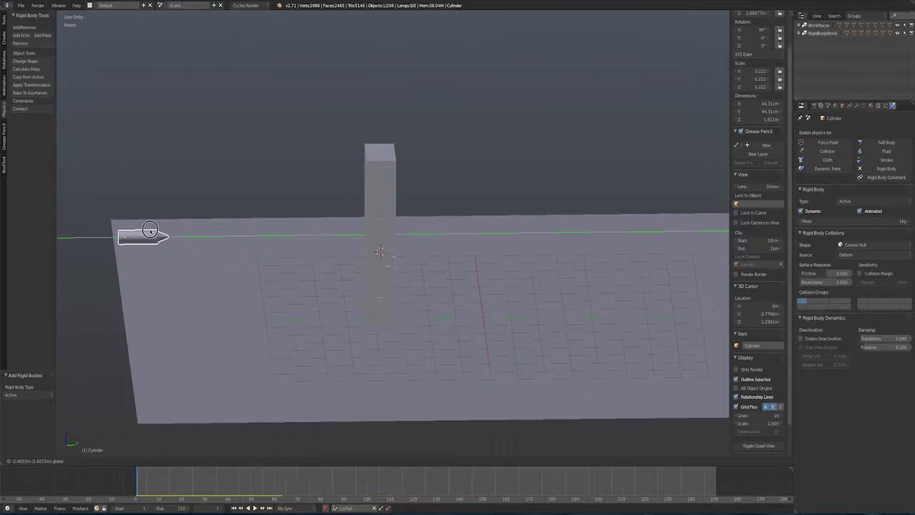
click(172, 256)
key(i)
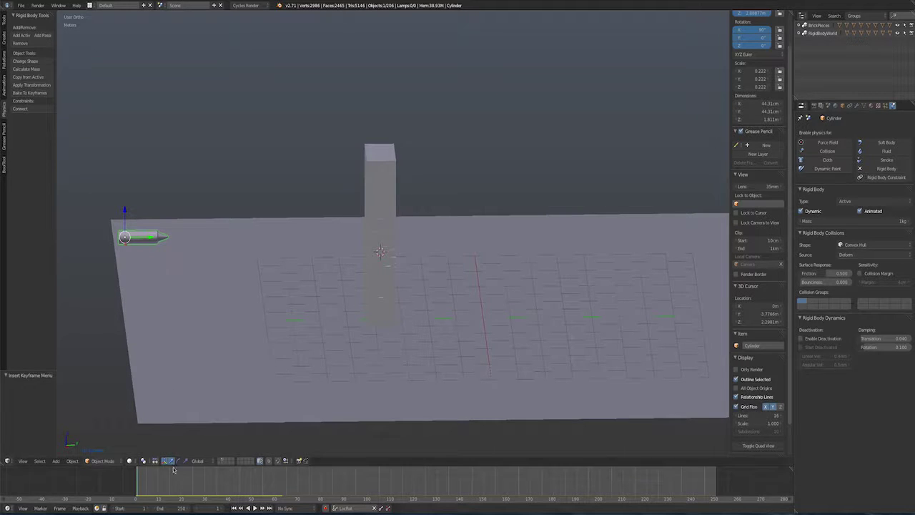
- At frame 20, move the bullet to the floor's right edge and insert a LocRot keyframe
drag(173, 483, 181, 483)
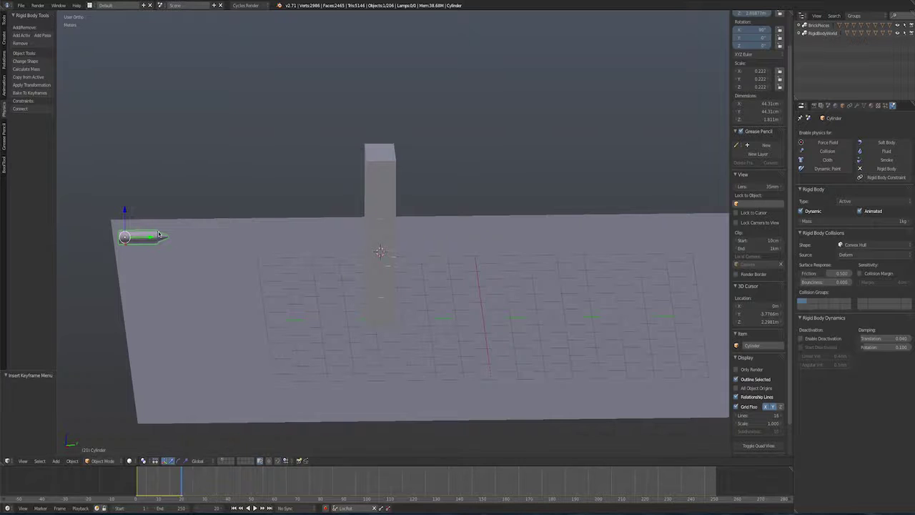
key(g)
key(y)
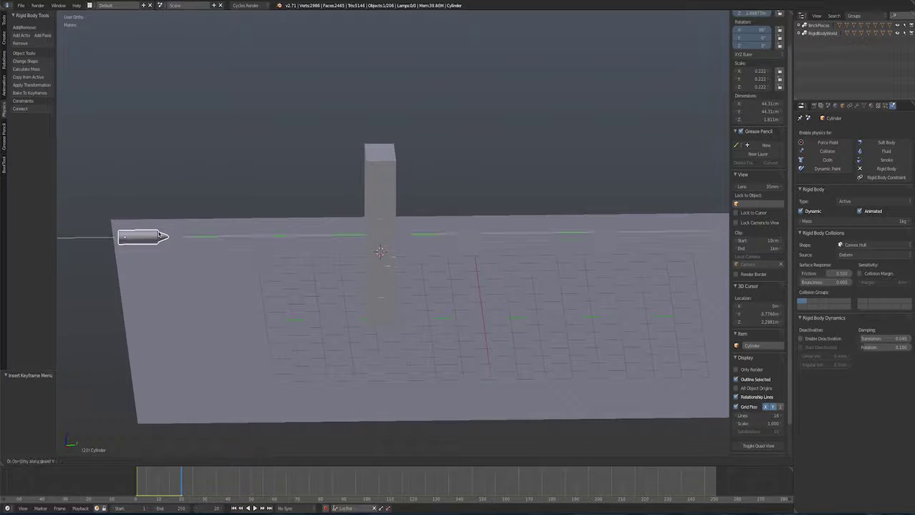
click(721, 263)
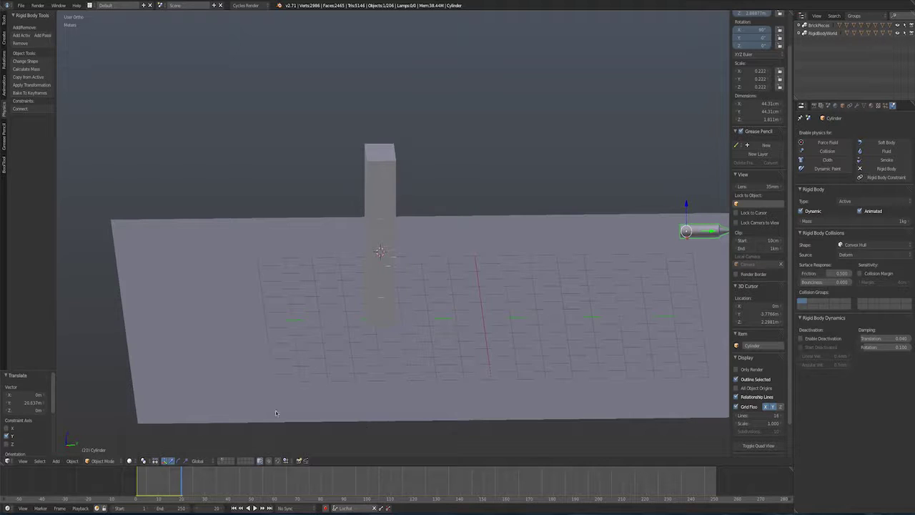
key(i)
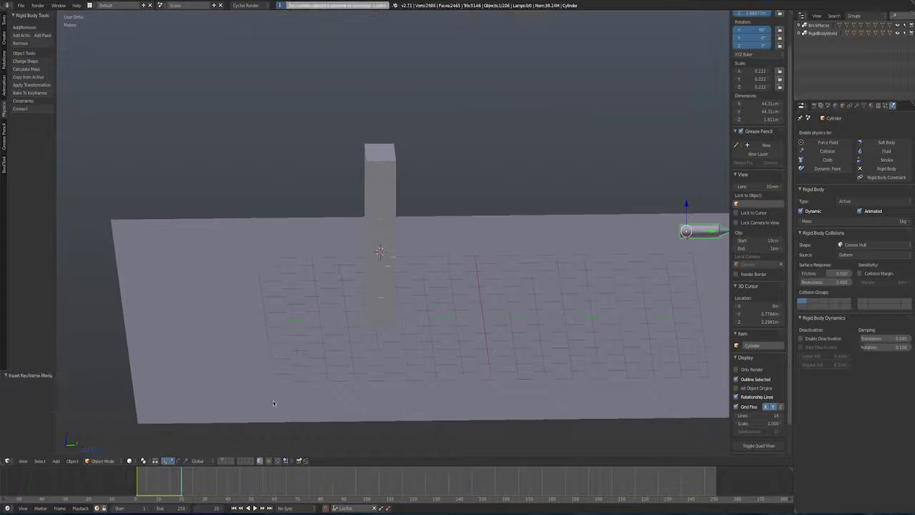
click(148, 472)
drag(148, 472, 137, 474)
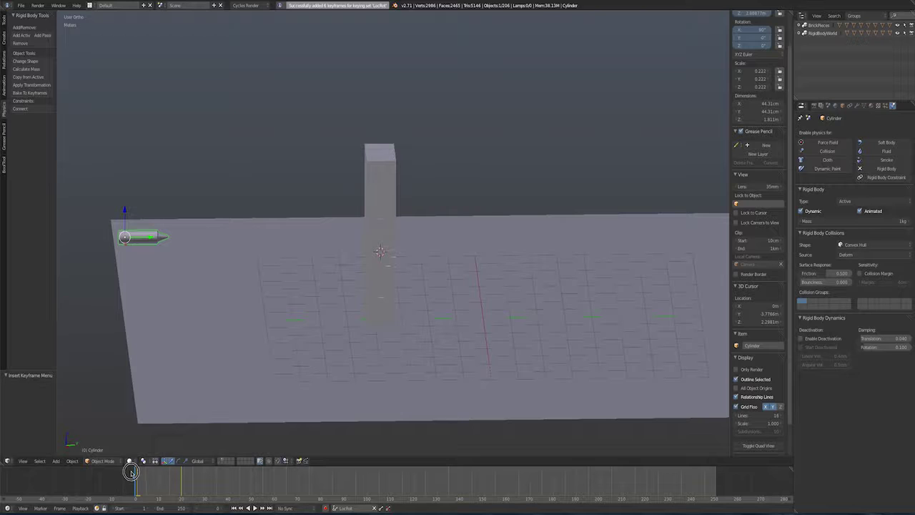
- Keyframe a 5000° Y rotation on the bullet at frame 20
key(g)
key(y)
click(173, 252)
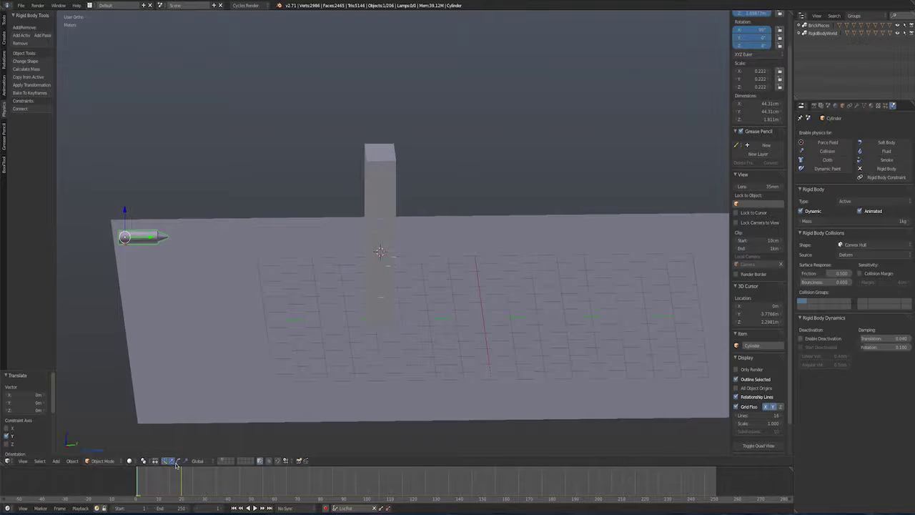
key(Up)
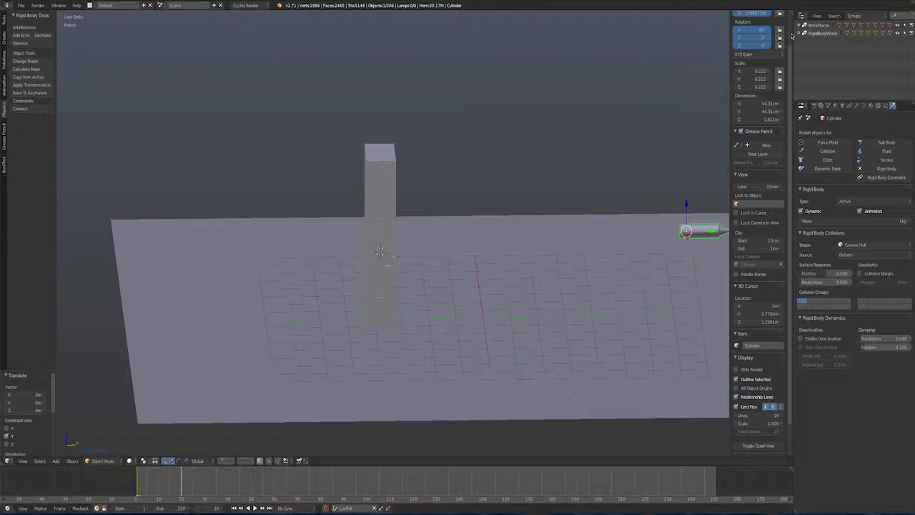
scroll(785, 61, up, 2)
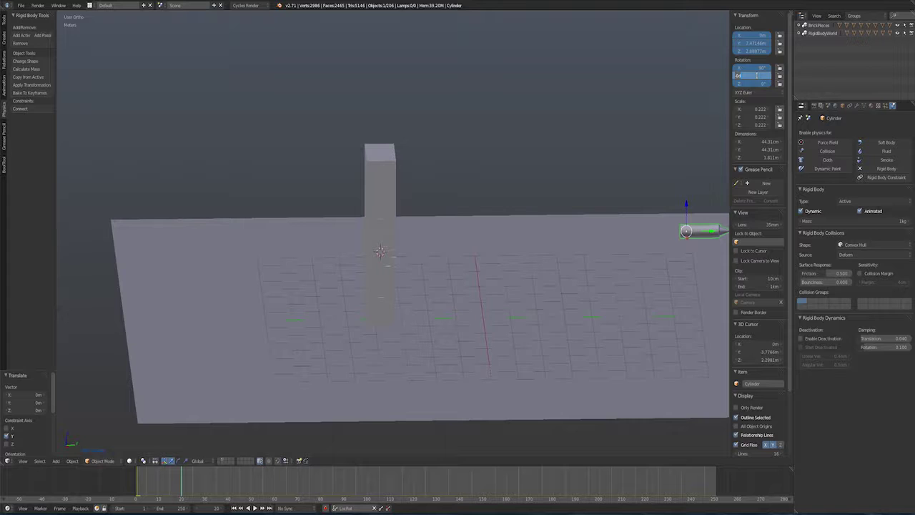
key(Return)
click(178, 477)
key(i)
click(169, 479)
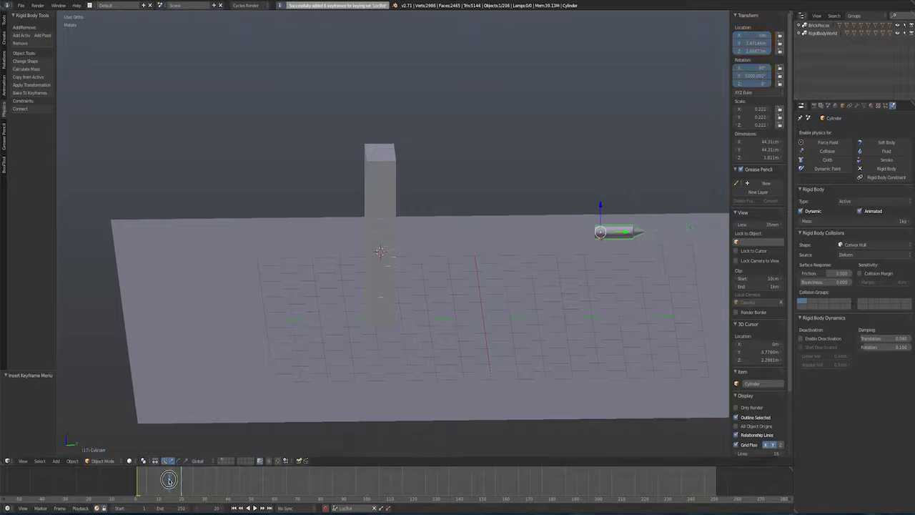
drag(169, 479, 139, 475)
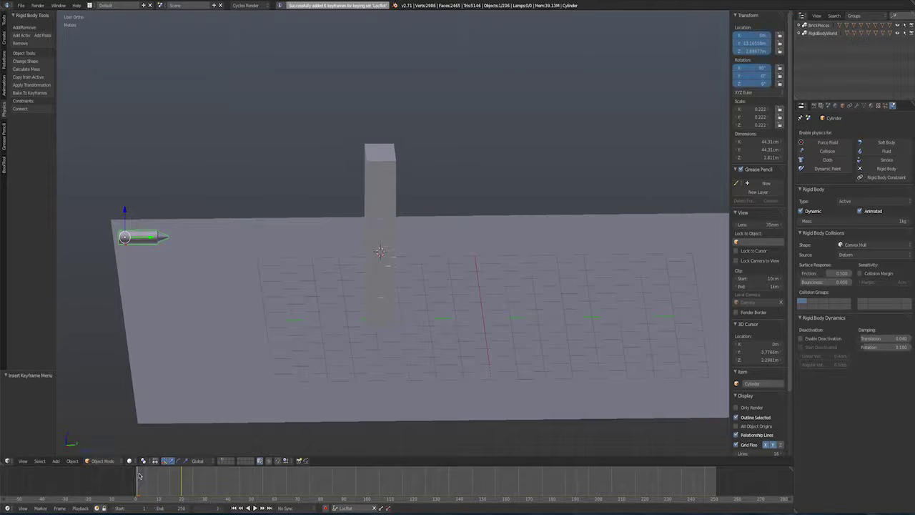
- Look through the camera, lock it to the view to frame the pillar, and play the simulation
middle_drag(221, 194, 253, 188)
key(KP_0)
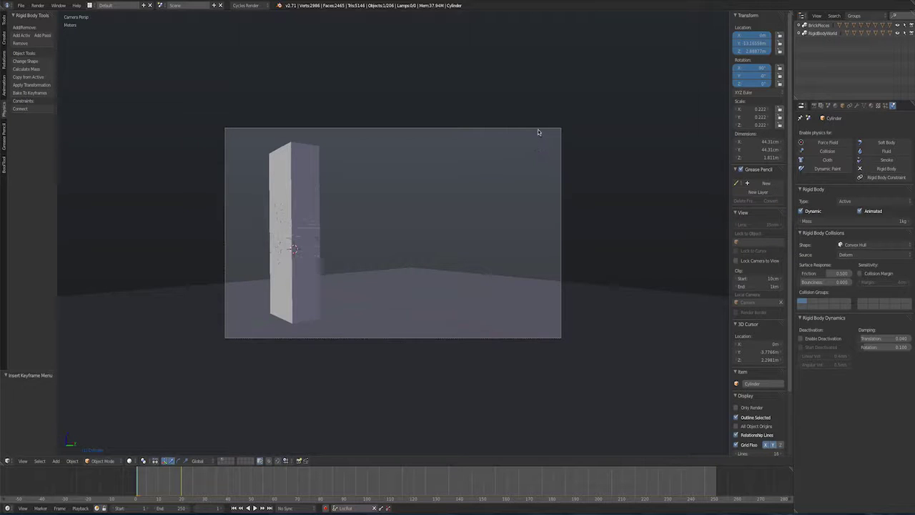
click(753, 261)
mouse_move(473, 210)
middle_down()
mouse_move(451, 221)
mouse_move(467, 221)
middle_up()
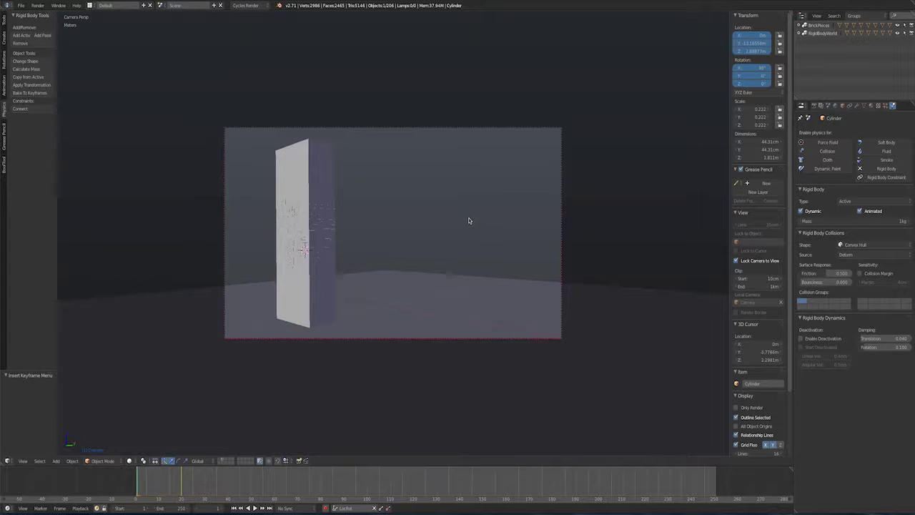
key(i)
click(333, 76)
key(alt+a)
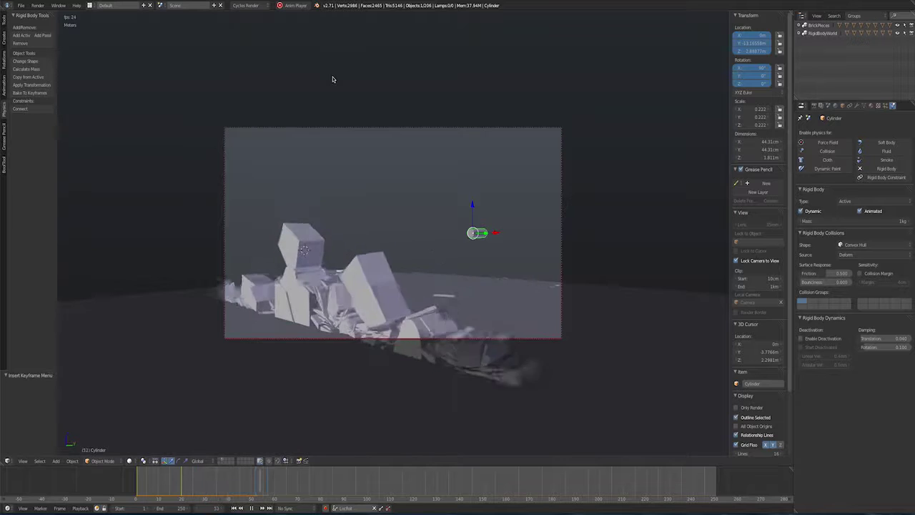
key(alt+a)
drag(190, 469, 158, 478)
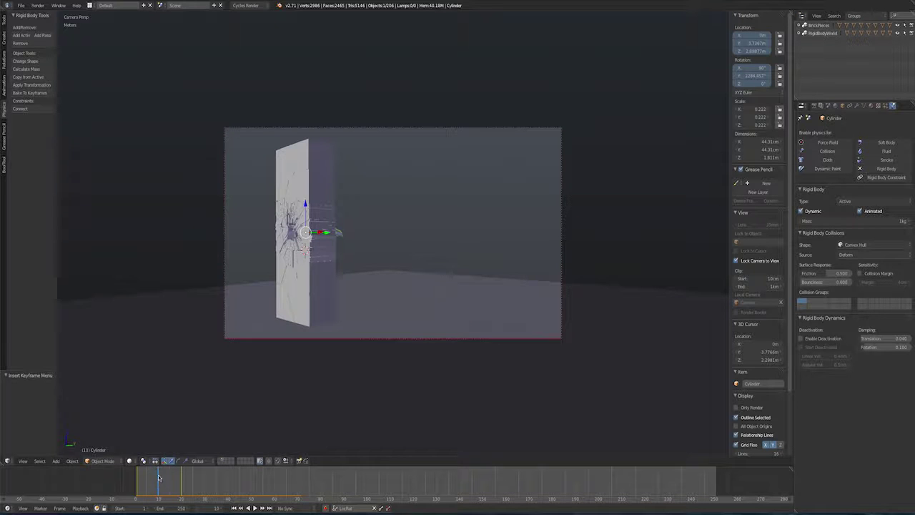
middle_drag(236, 322, 309, 324)
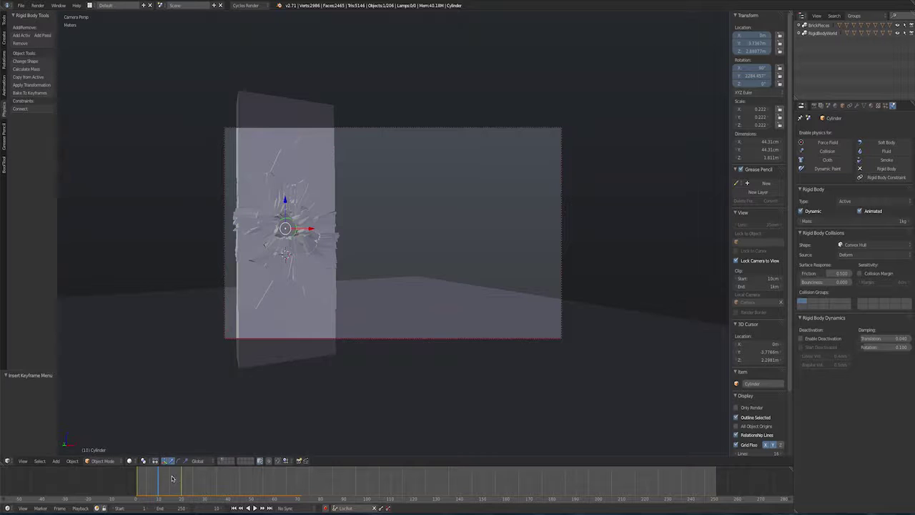
drag(172, 478, 136, 482)
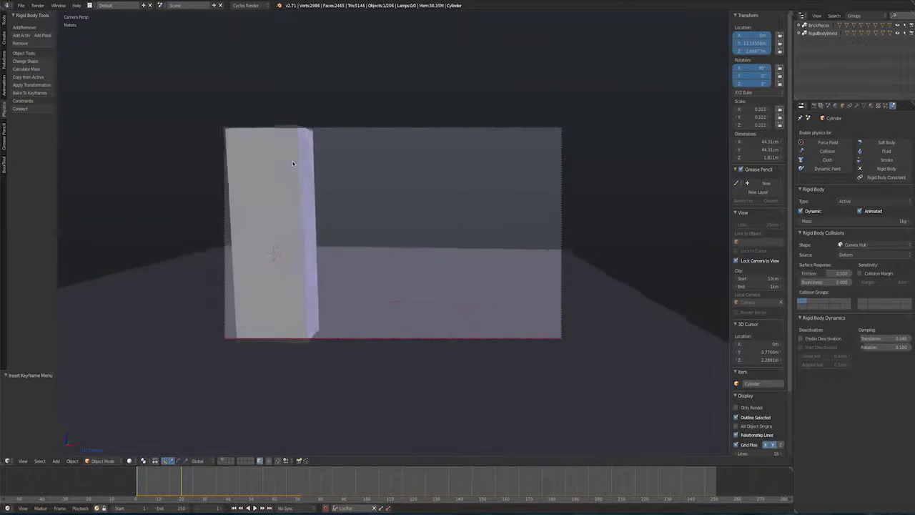
middle_drag(293, 164, 298, 168)
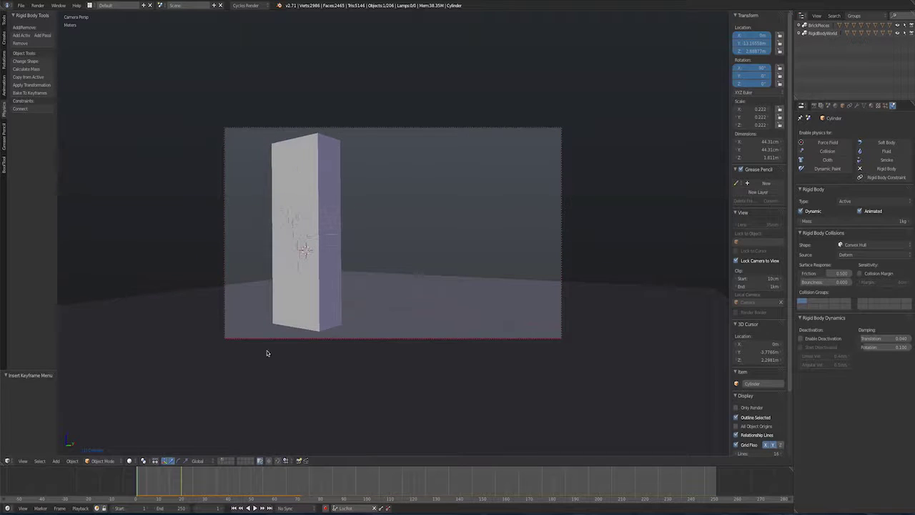
mouse_move(140, 478)
mouse_down()
mouse_move(215, 477)
mouse_move(135, 474)
mouse_up()
- Select the top fragment and brush-select more fragments down the pillar's front and left
right_click(324, 146)
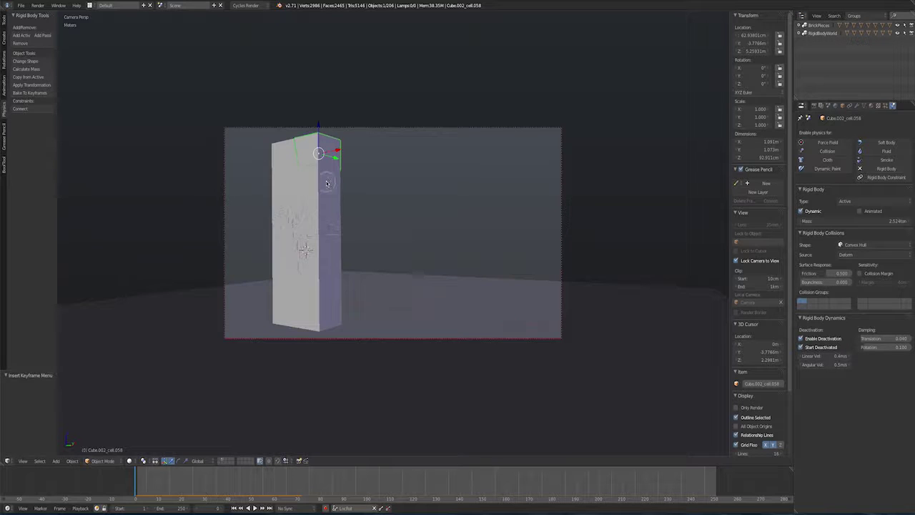
mouse_move(317, 179)
mouse_down()
mouse_move(330, 278)
mouse_move(319, 310)
mouse_move(322, 279)
mouse_move(316, 274)
mouse_move(289, 301)
mouse_up()
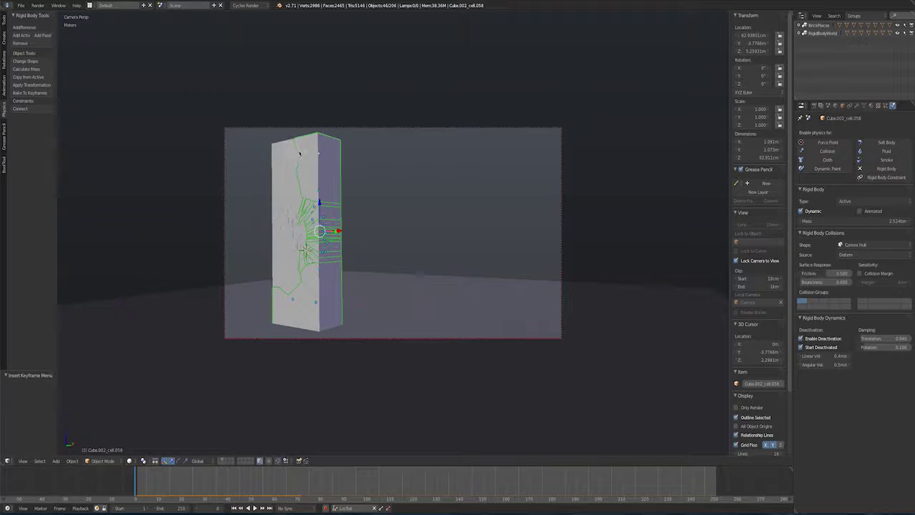
key(c)
mouse_move(290, 184)
mouse_down()
mouse_move(302, 208)
mouse_move(352, 211)
mouse_up()
key(Escape)
mouse_move(270, 256)
mouse_down()
mouse_move(264, 207)
mouse_move(271, 196)
mouse_move(272, 217)
mouse_move(279, 194)
mouse_move(277, 218)
mouse_up()
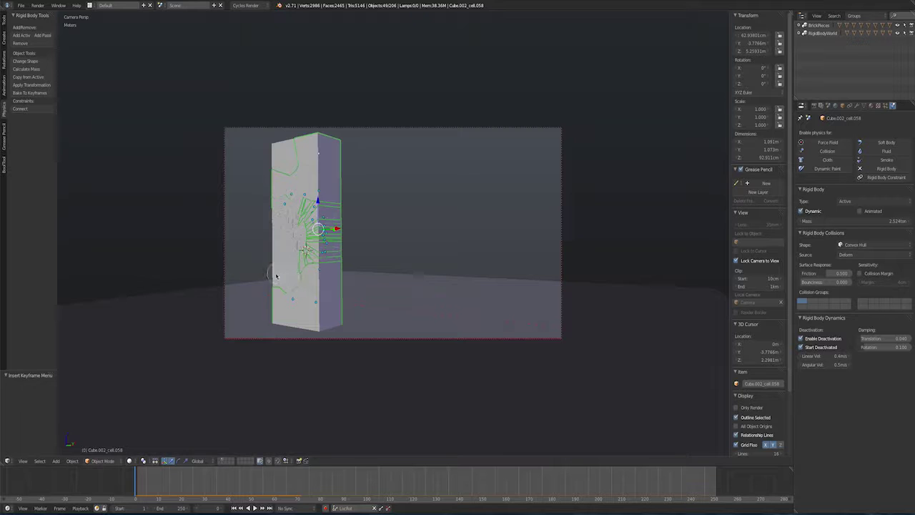
- Turn off Lock Camera to View and add fragments down the left side
click(748, 262)
middle_drag(400, 247, 342, 181)
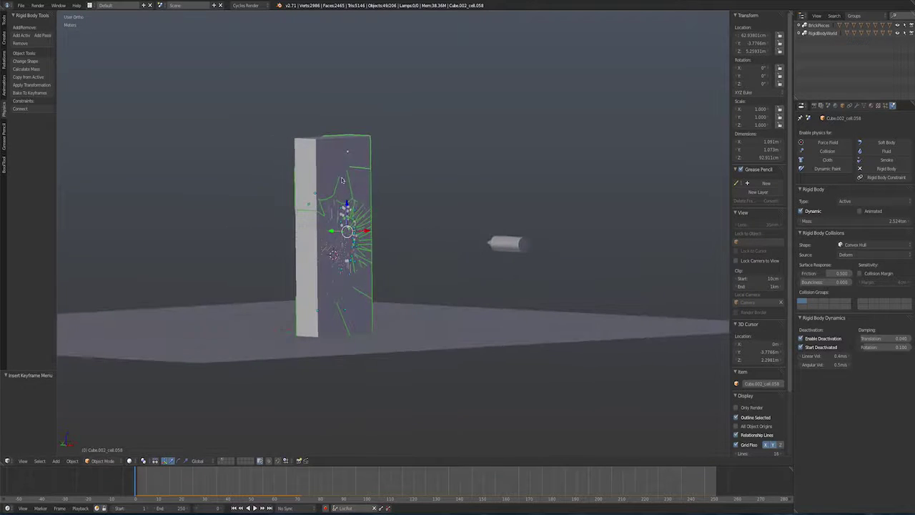
mouse_move(313, 148)
mouse_down()
mouse_move(335, 164)
mouse_move(307, 184)
mouse_move(309, 270)
mouse_move(311, 280)
mouse_move(340, 292)
mouse_move(316, 276)
mouse_up()
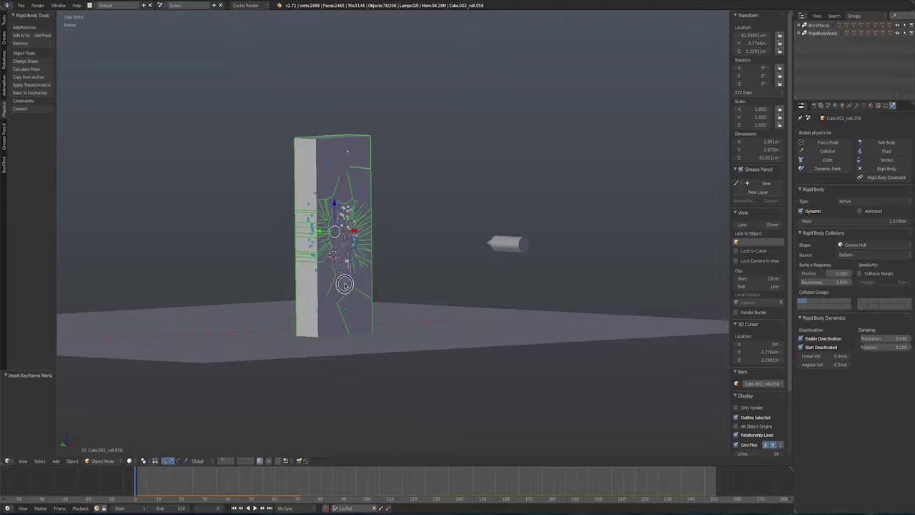
middle_drag(357, 286, 332, 224)
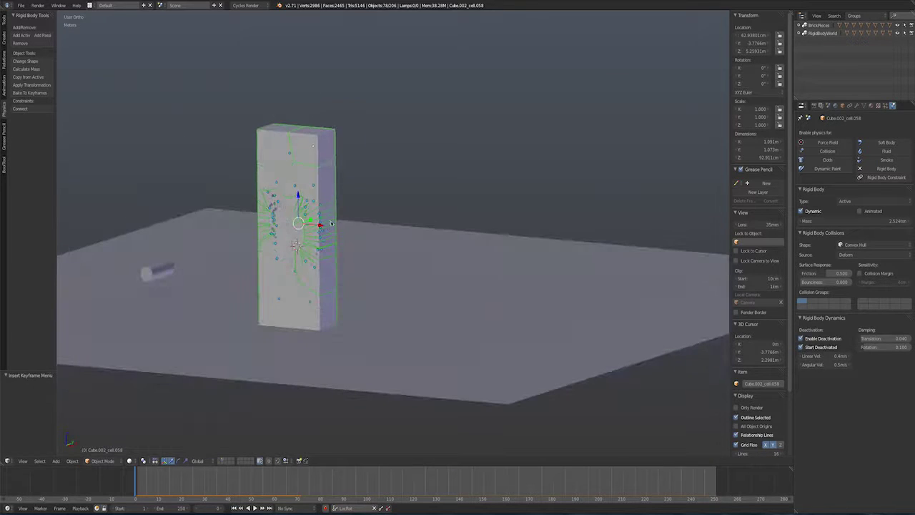
- Make the selected fragments passive rigid bodies and group them as 'Outside'
click(44, 35)
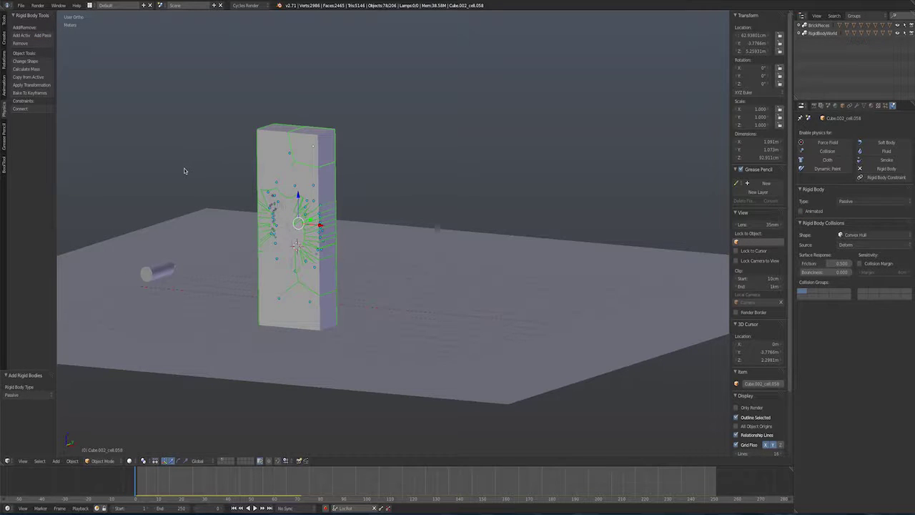
key(ctrl+g)
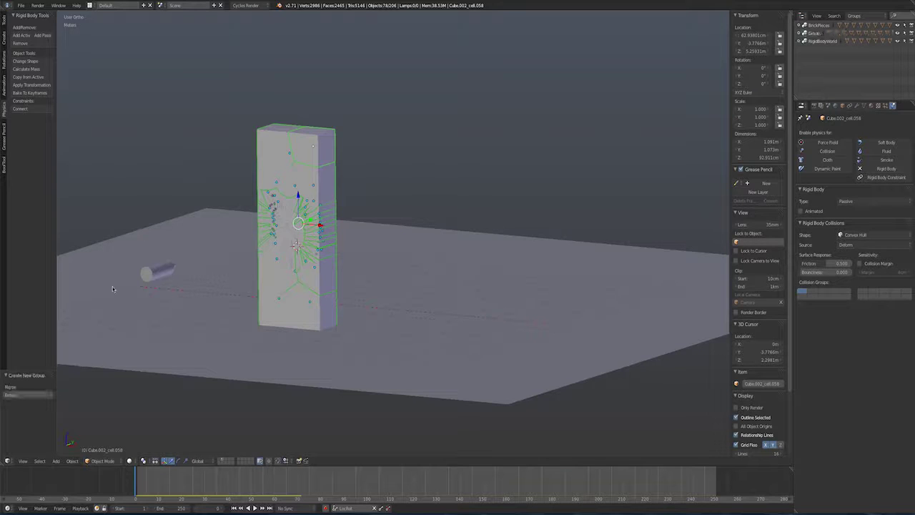
click(27, 393)
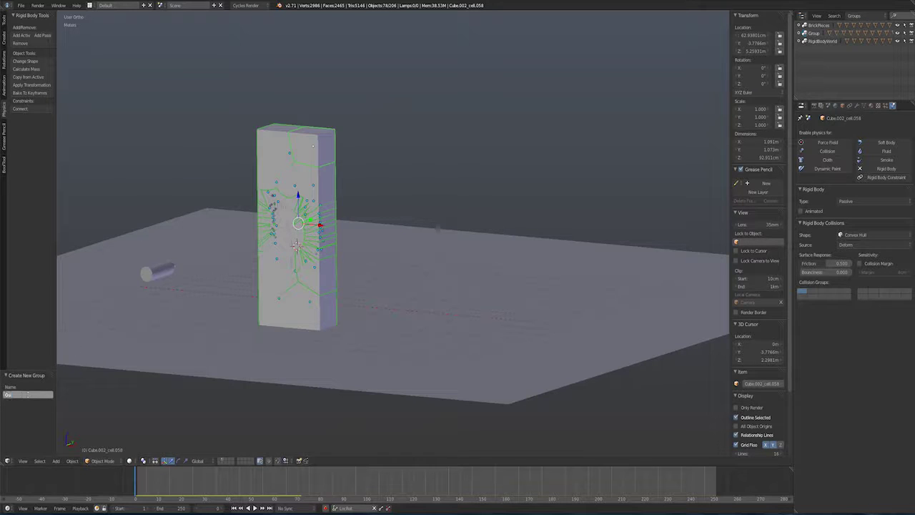
text(Outside)
key(Return)
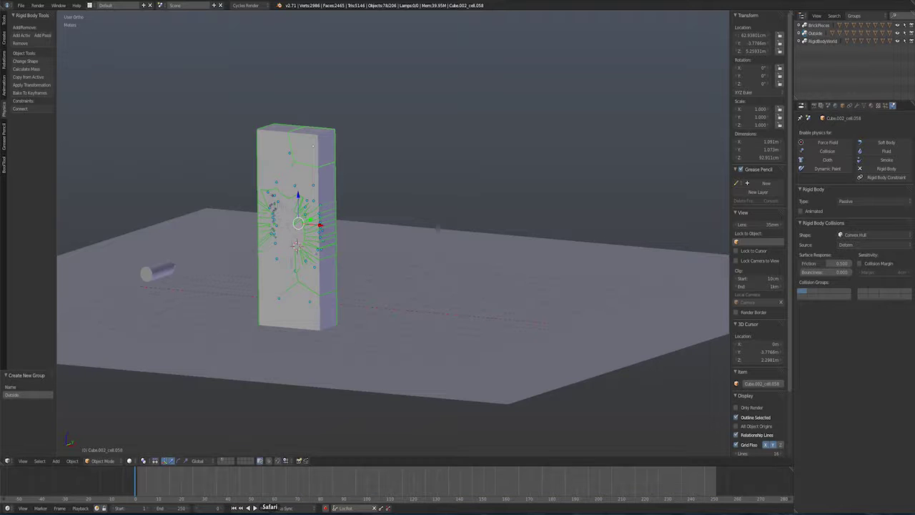
key(KP_0)
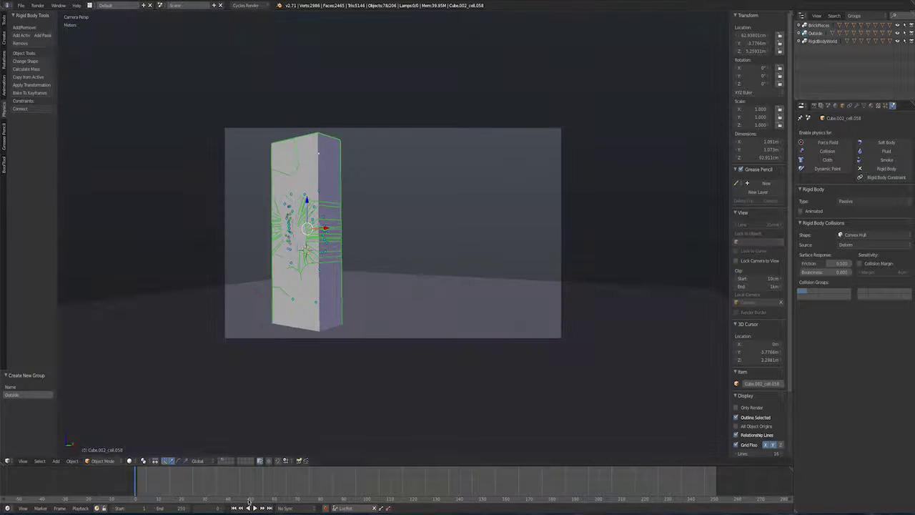
- Play the simulation, stop and rewind to frame 1, then scrub the impact frames
click(255, 508)
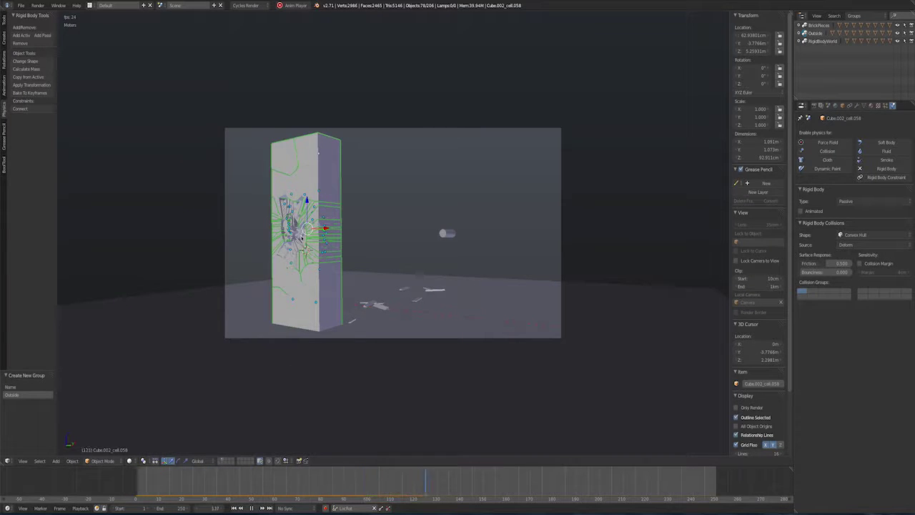
key(space)
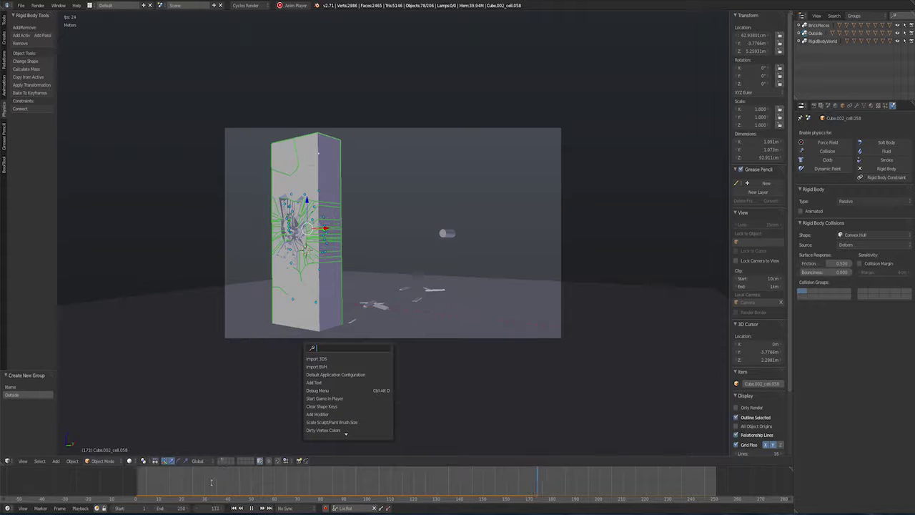
key(Escape)
key(Escape)
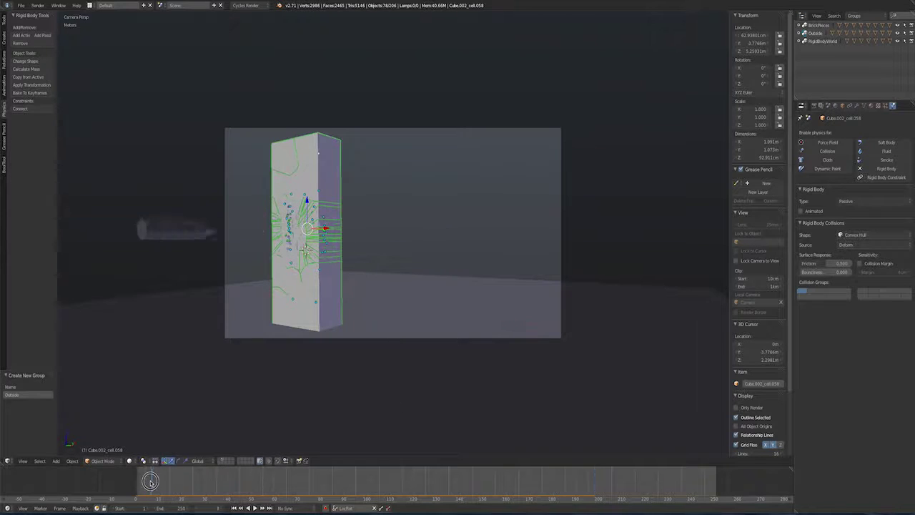
mouse_move(151, 481)
mouse_down()
mouse_move(140, 481)
mouse_move(165, 481)
mouse_move(156, 480)
mouse_move(161, 466)
mouse_move(214, 472)
mouse_move(147, 468)
mouse_move(214, 487)
mouse_move(136, 491)
mouse_up()
- Circle-deselect the cells at the top of the pillar, keeping the base cells
scroll(234, 261, up, 3)
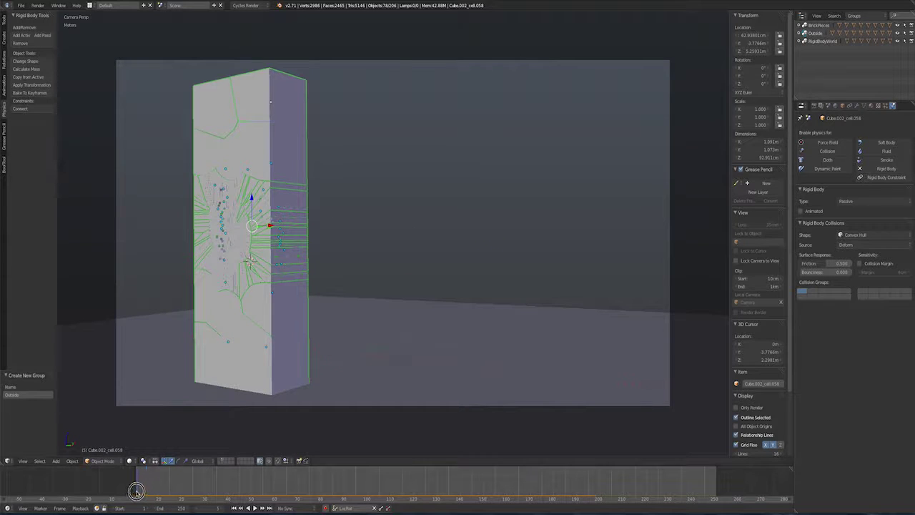
scroll(277, 106, down, 1)
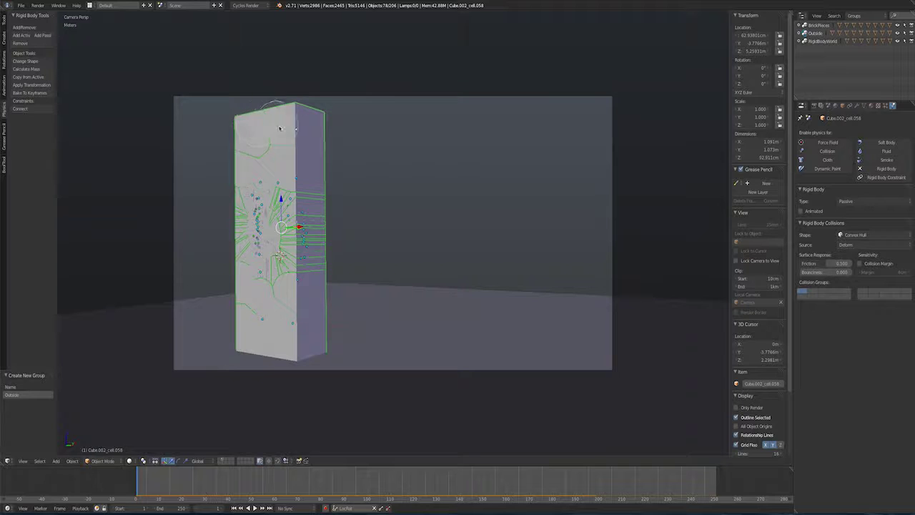
mouse_move(295, 131)
middle_down()
mouse_move(250, 127)
mouse_move(303, 144)
mouse_move(325, 171)
mouse_move(292, 157)
mouse_move(241, 156)
mouse_move(329, 172)
mouse_move(342, 210)
mouse_move(322, 183)
mouse_move(312, 283)
mouse_move(320, 264)
mouse_move(318, 148)
mouse_move(289, 164)
mouse_move(282, 182)
mouse_move(291, 196)
mouse_move(276, 184)
mouse_move(241, 181)
mouse_move(236, 187)
mouse_move(258, 189)
mouse_move(218, 227)
mouse_move(260, 231)
mouse_move(284, 255)
middle_up()
key(Escape)
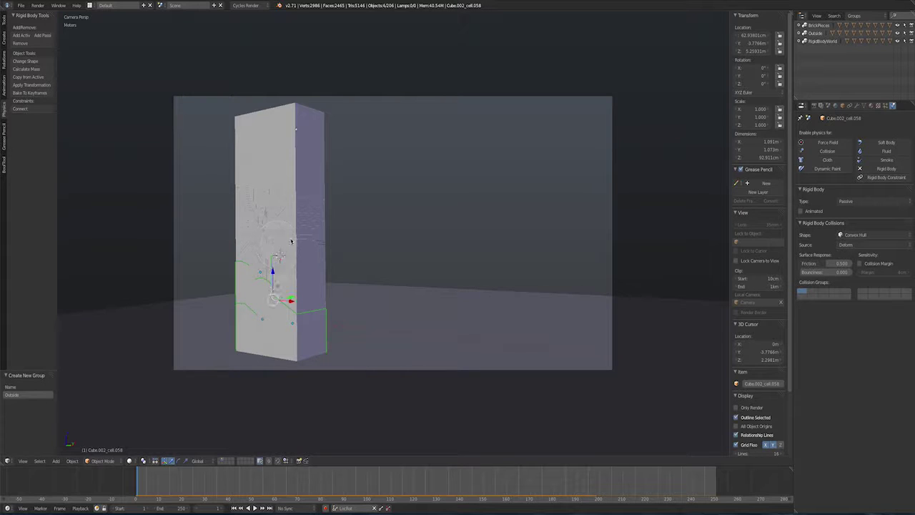
- Switch to an orthographic side view and select the Outside group's cells
mouse_move(328, 191)
middle_down()
mouse_move(408, 192)
mouse_move(372, 182)
mouse_move(336, 208)
mouse_move(309, 193)
mouse_move(328, 183)
middle_up()
key(KP_5)
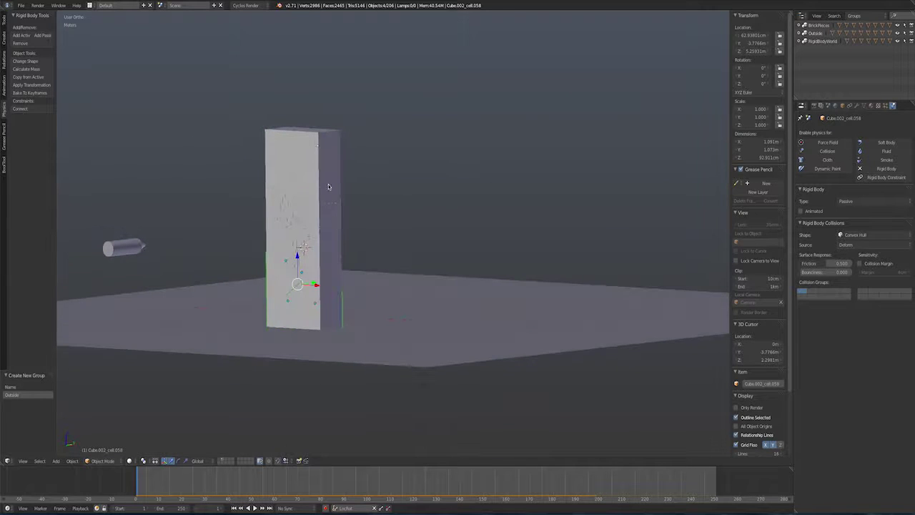
click(816, 33)
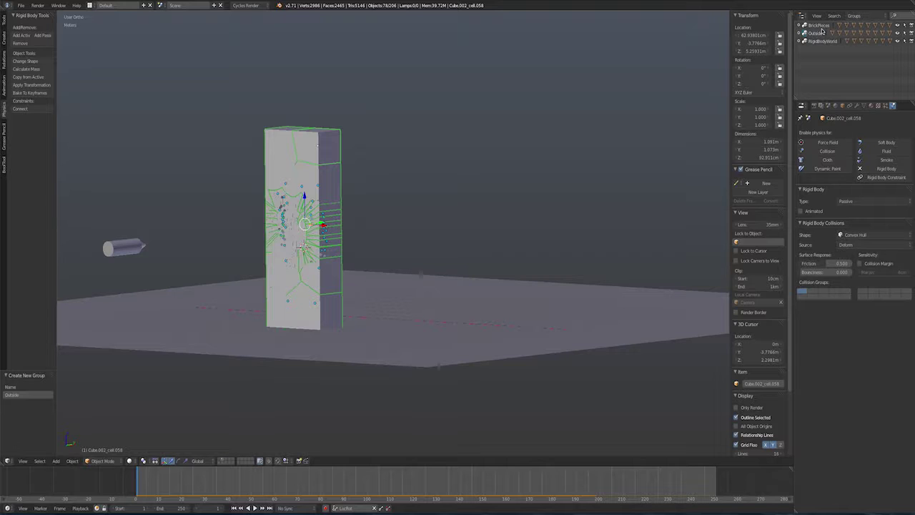
click(820, 26)
click(819, 33)
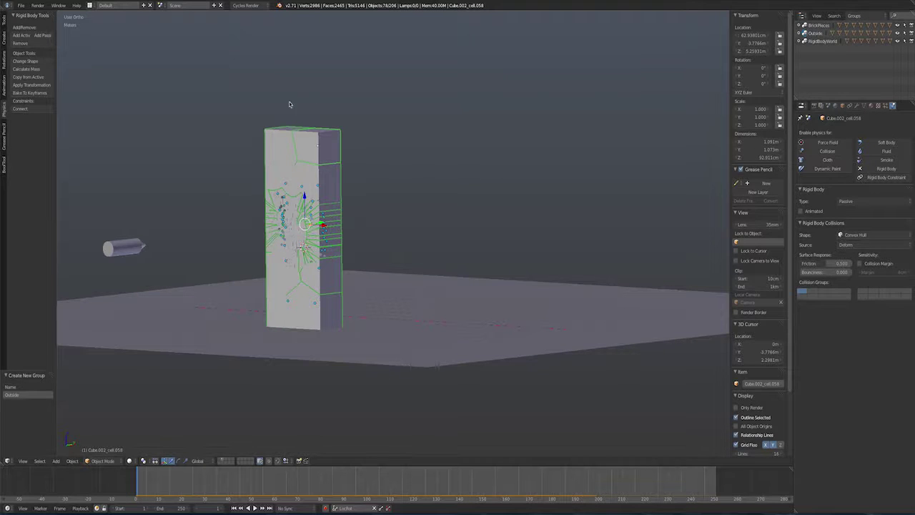
- Circle-deselect cells down the pillar's right and lower side
key(c)
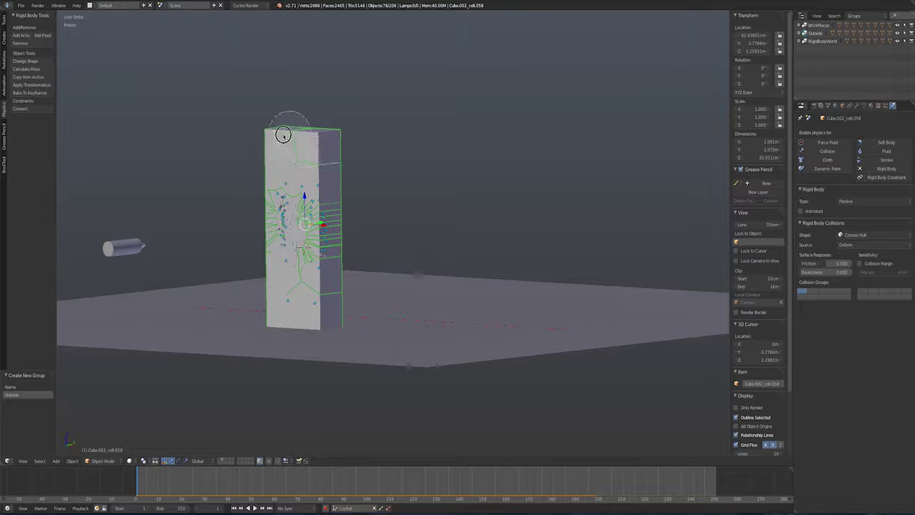
mouse_move(325, 158)
middle_down()
mouse_move(343, 275)
mouse_move(322, 314)
mouse_move(340, 307)
mouse_move(333, 206)
mouse_move(289, 194)
mouse_move(271, 202)
mouse_move(301, 228)
middle_up()
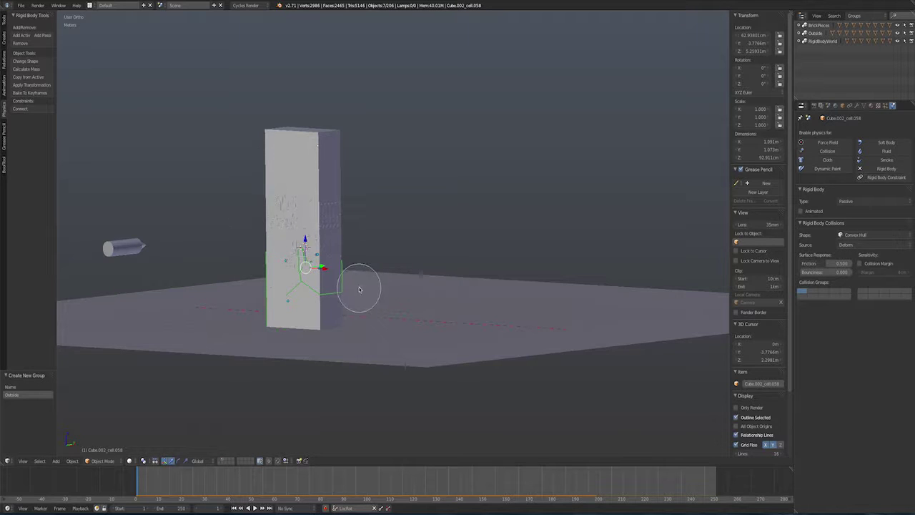
mouse_move(358, 291)
mouse_down()
mouse_move(318, 314)
mouse_move(279, 305)
mouse_move(329, 286)
mouse_move(333, 249)
mouse_up()
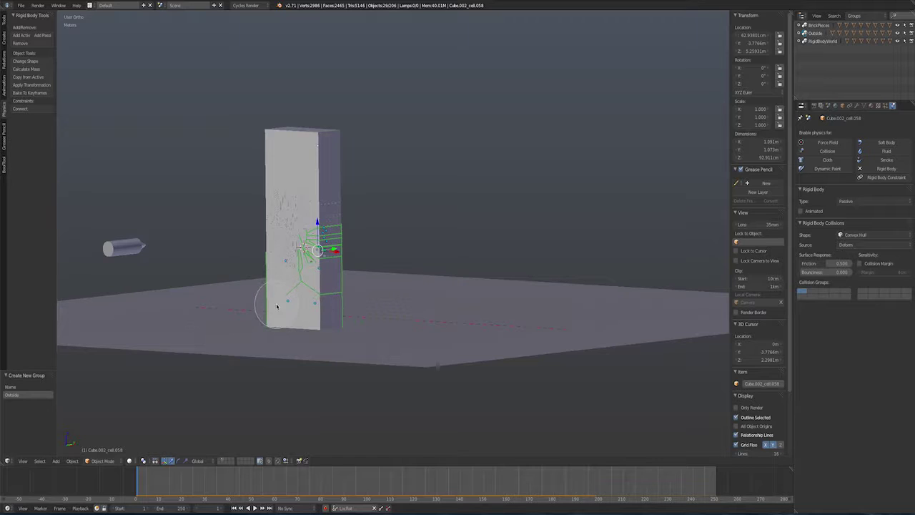
- Make the chosen cells passive rigid bodies and invert the selection
click(38, 35)
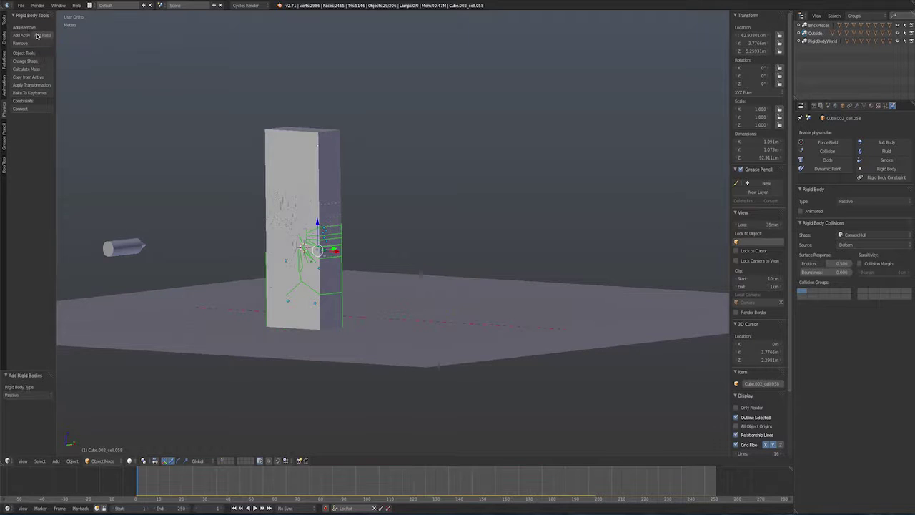
click(72, 460)
click(73, 461)
click(55, 461)
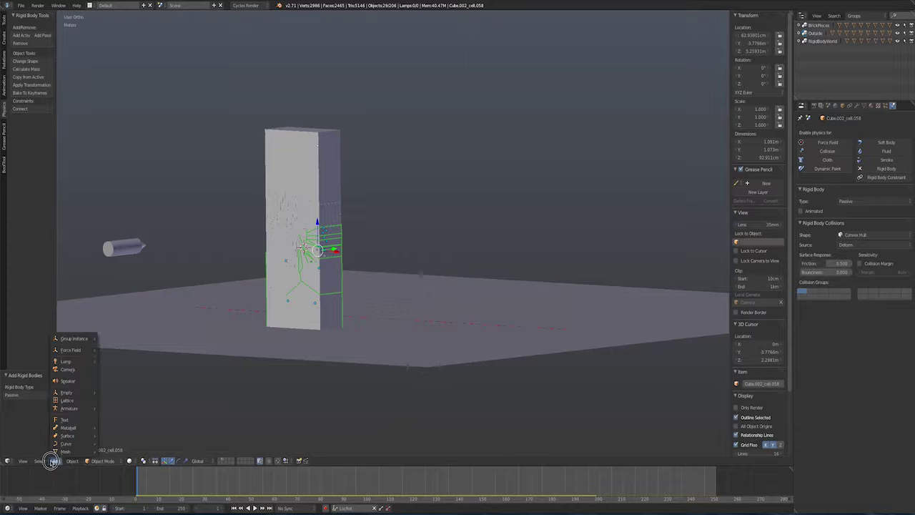
click(41, 460)
click(50, 424)
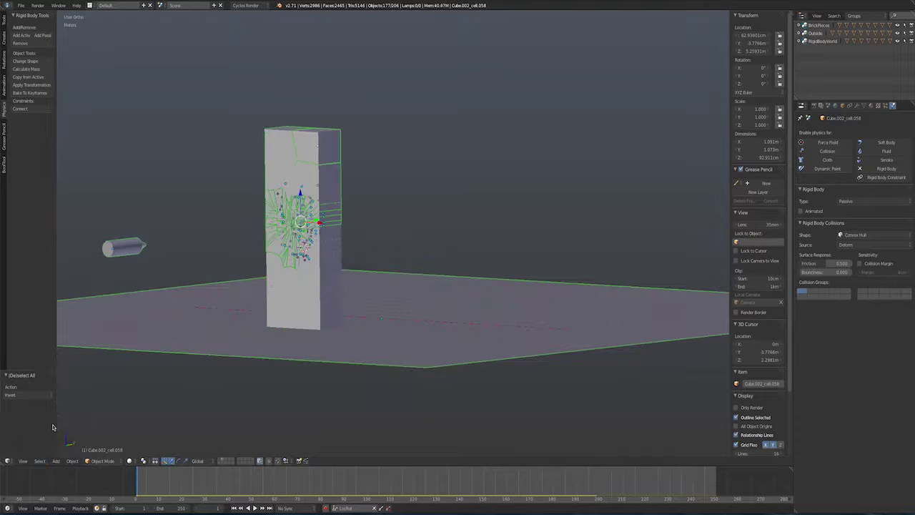
- Deselect the bullet and floor, then make the rest active rigid bodies with Concrete mass
shift+right_click(127, 248)
shift+right_click(193, 289)
shift+right_click(192, 289)
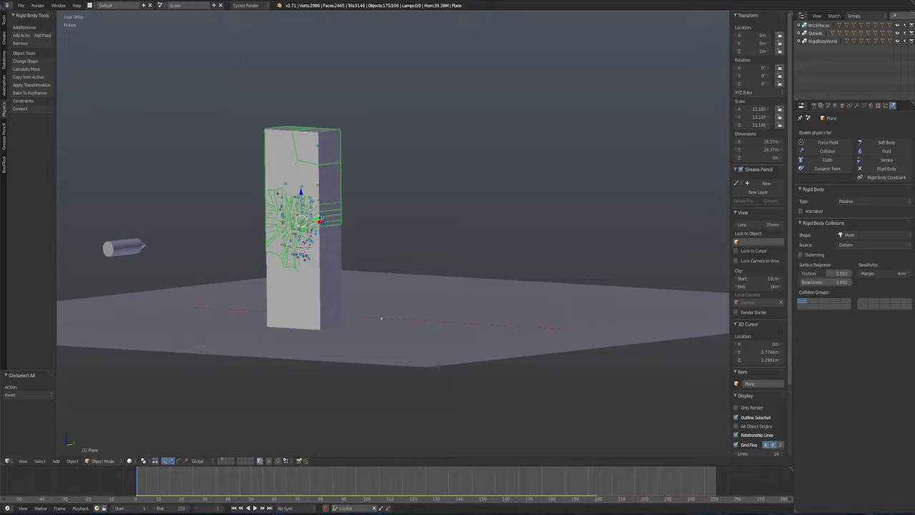
click(26, 36)
click(33, 68)
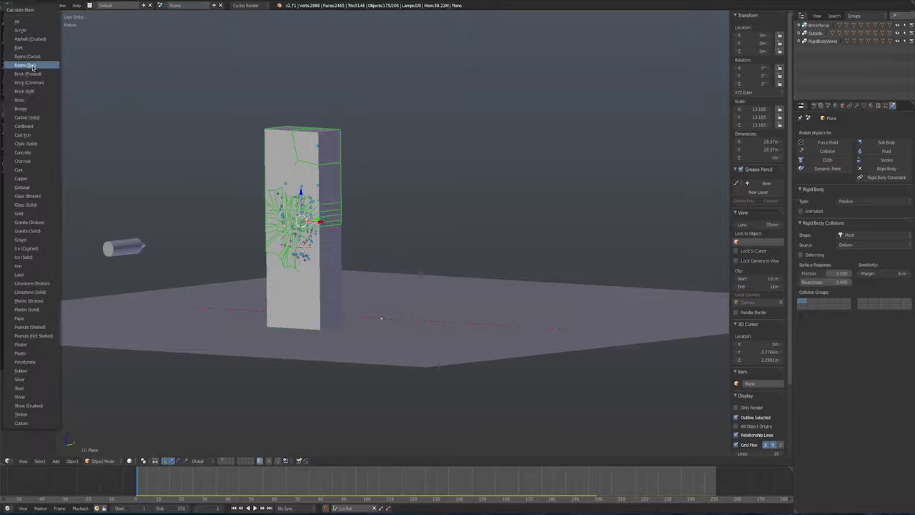
click(33, 154)
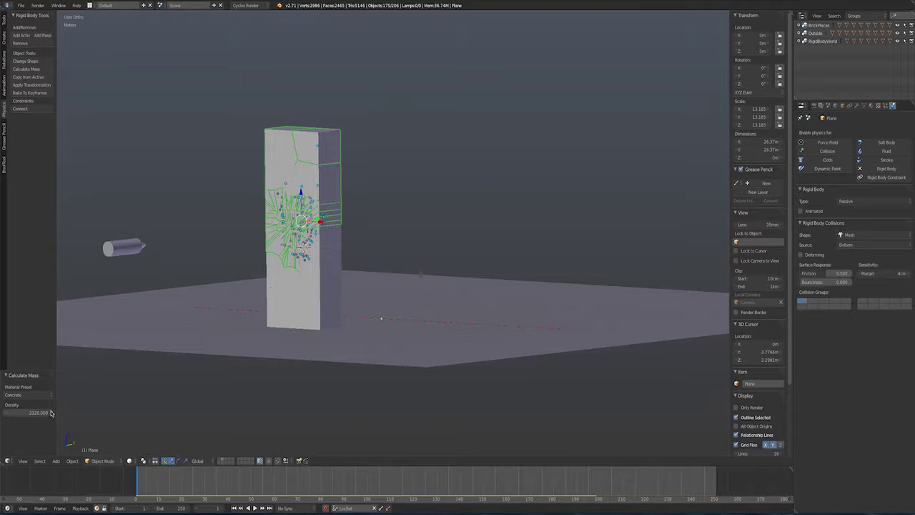
- Add the selected pieces to the RigidBodyWorld group, then reselect the BrickPieces group
click(72, 460)
mouse_move(105, 286)
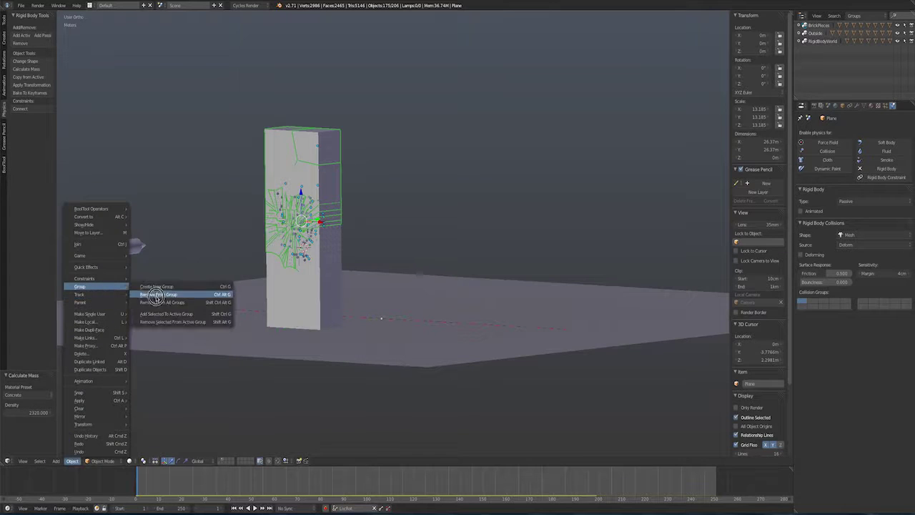
click(163, 313)
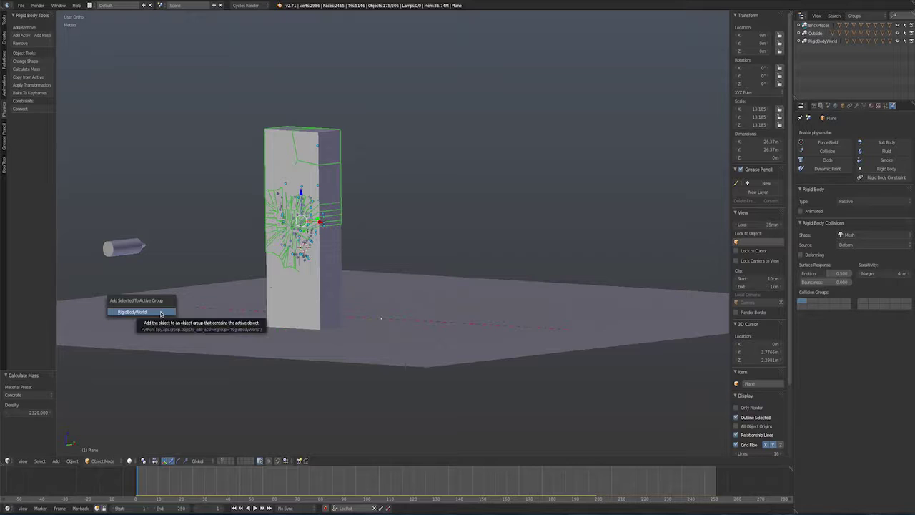
click(160, 313)
click(122, 394)
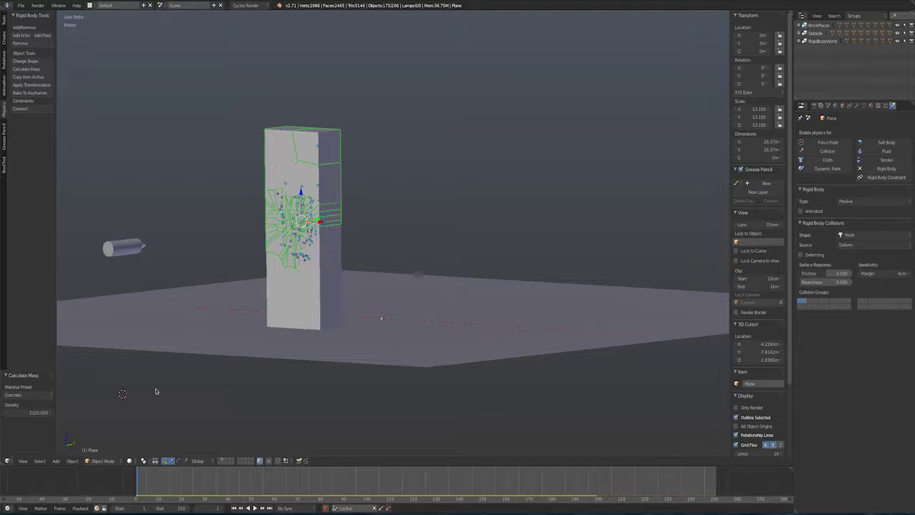
click(815, 27)
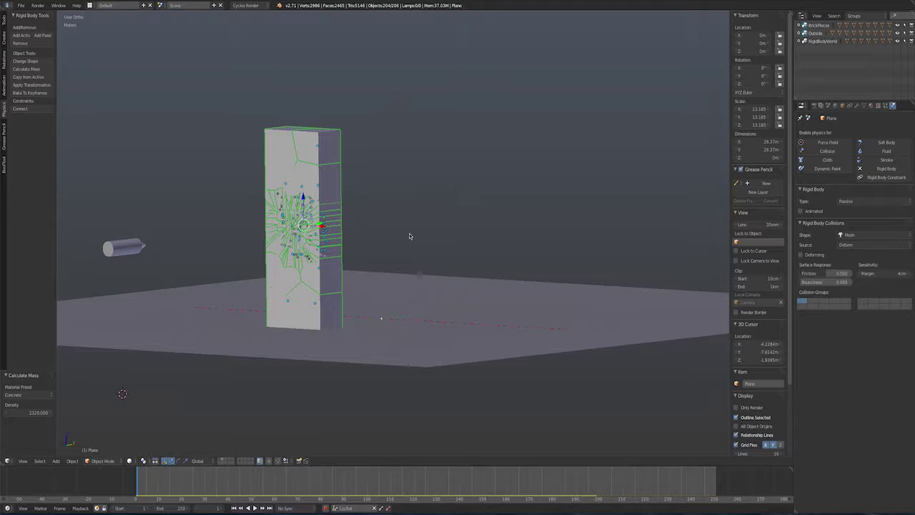
- Play the simulation repeatedly to watch the bullet blast chunks from the pillar
key(alt+a)
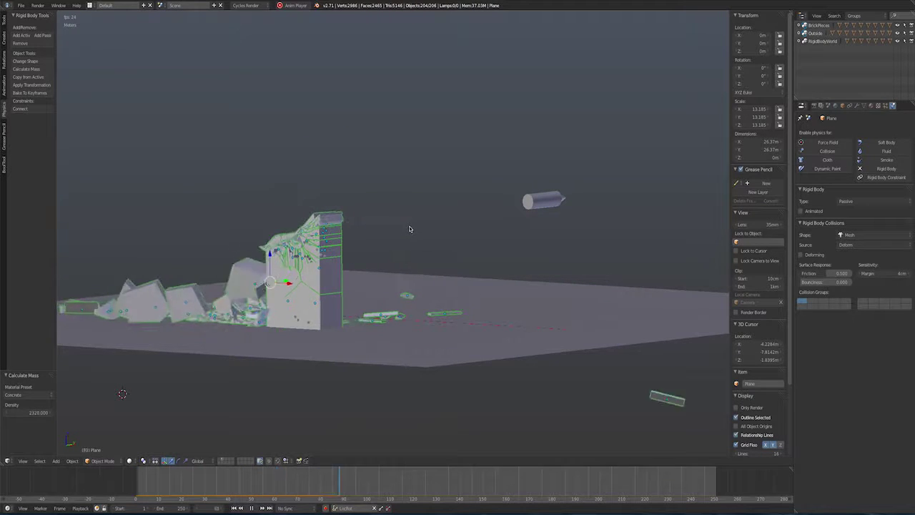
key(alt+a)
click(137, 486)
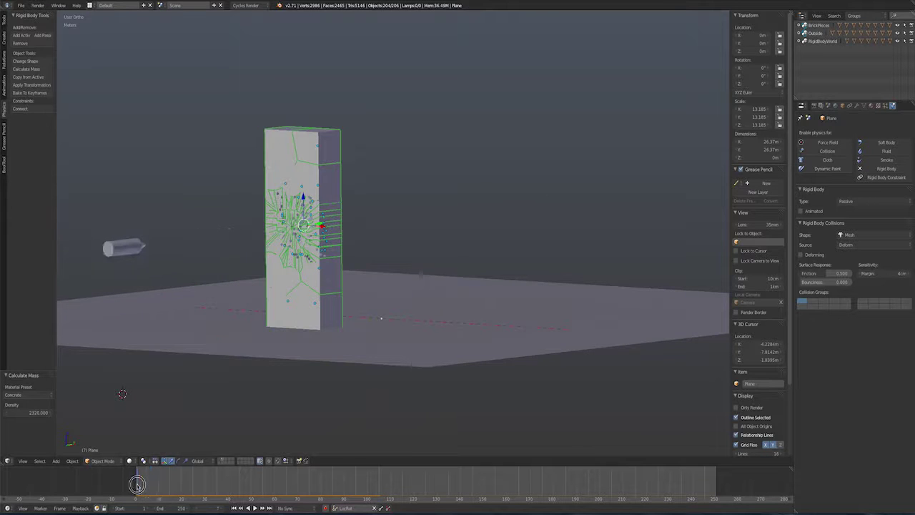
key(alt+a)
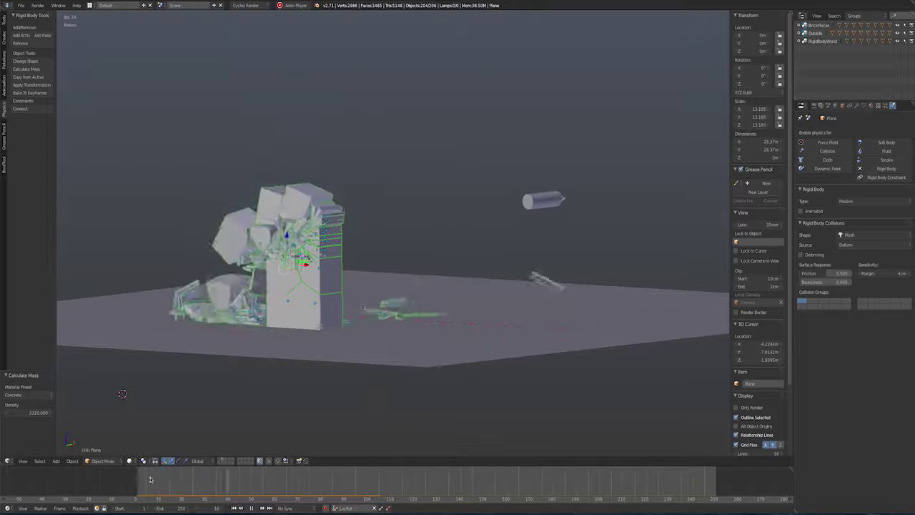
key(alt+a)
mouse_move(286, 386)
middle_down()
mouse_move(299, 345)
mouse_move(281, 389)
middle_up()
key(alt+a)
- Scrub back to frame 1 and show the layer with three tall boxes
key(alt+a)
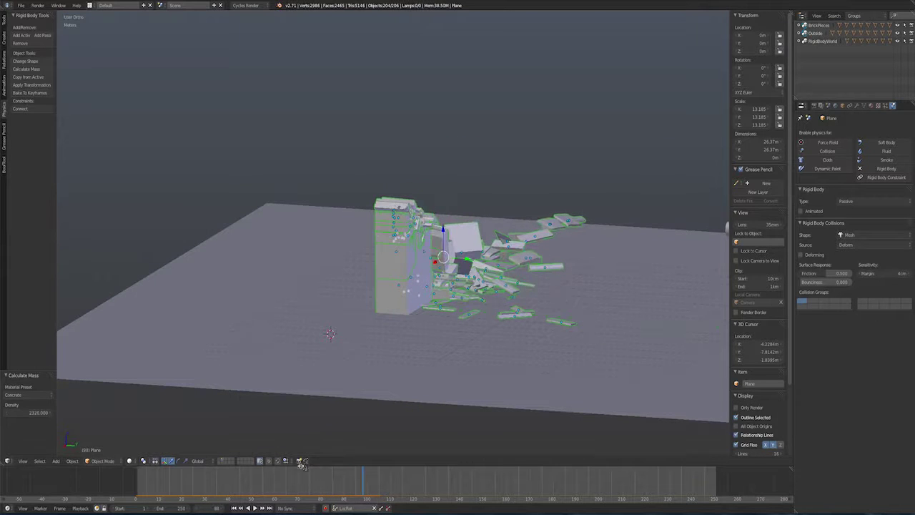
drag(301, 471, 146, 472)
key(alt+a)
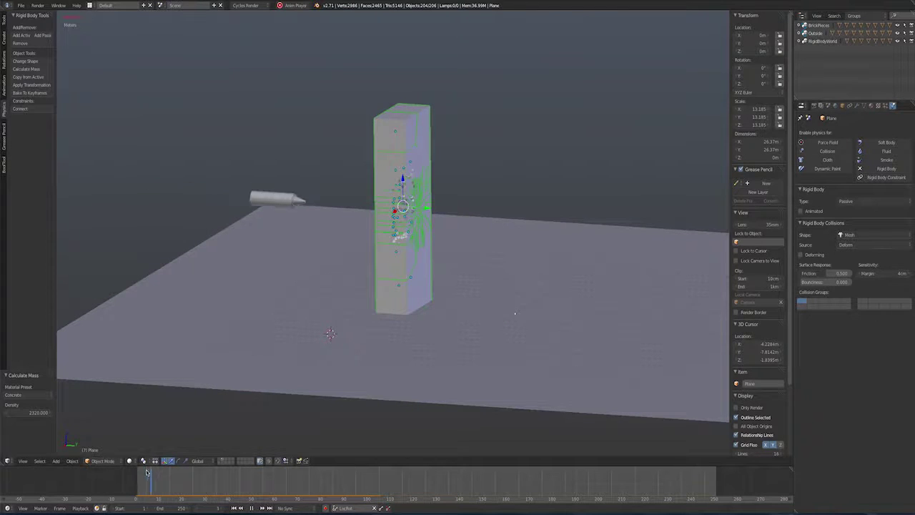
key(alt+a)
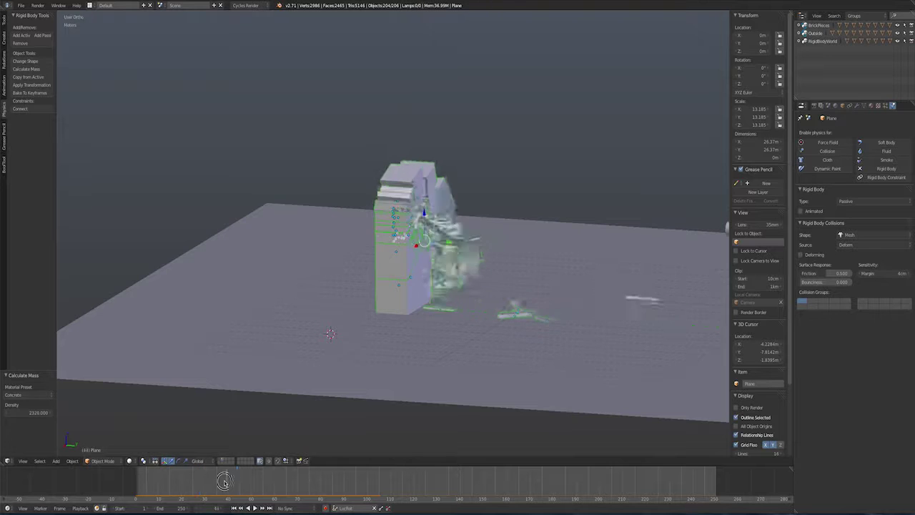
drag(224, 481, 149, 481)
middle_drag(336, 300, 429, 297)
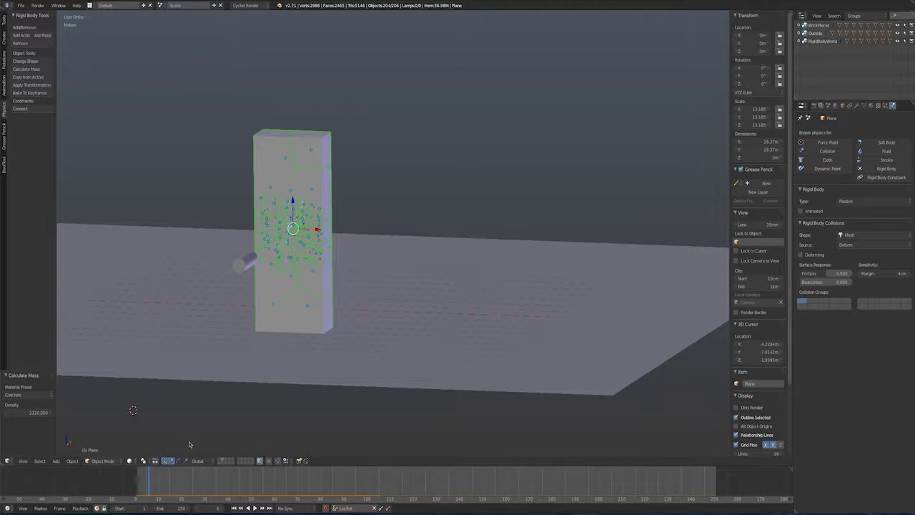
key(Left)
key(Left)
key(Left)
key(Left)
key(Left)
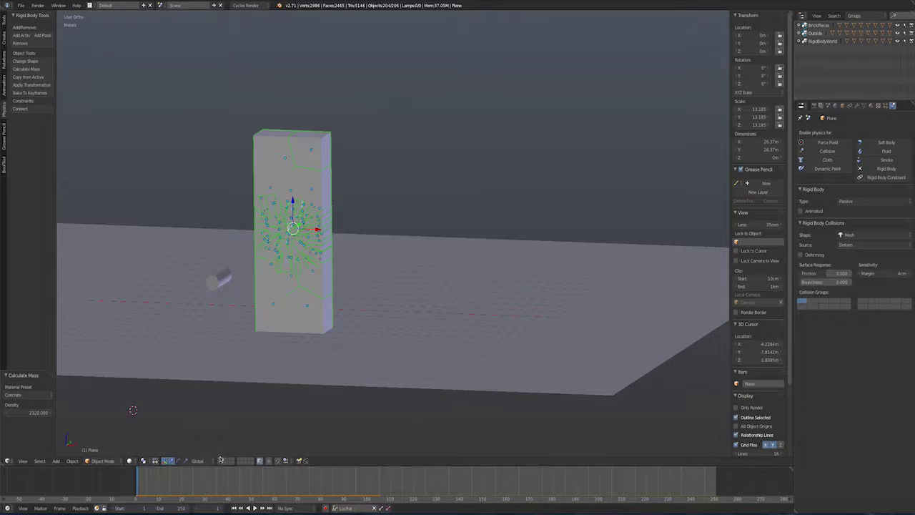
click(221, 461)
- Hide the left box that carries the old strokes
right_click(347, 208)
middle_drag(347, 208, 396, 245)
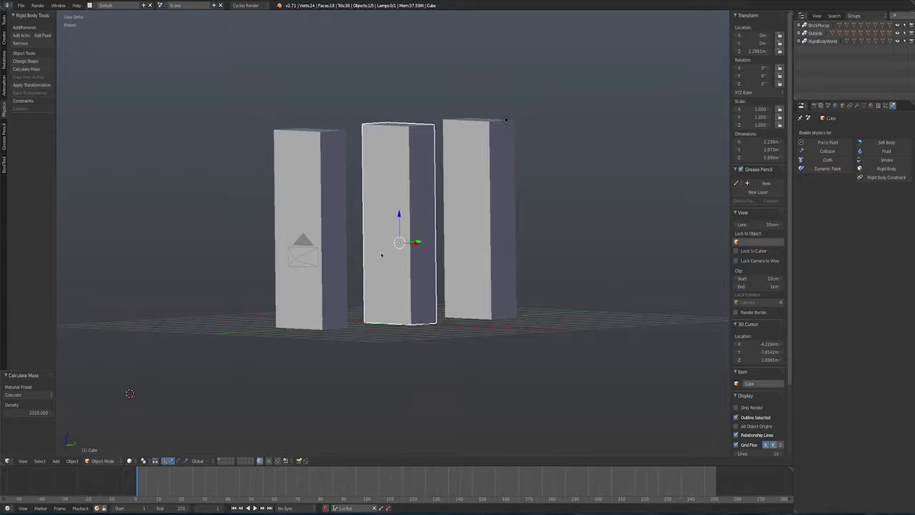
right_click(329, 185)
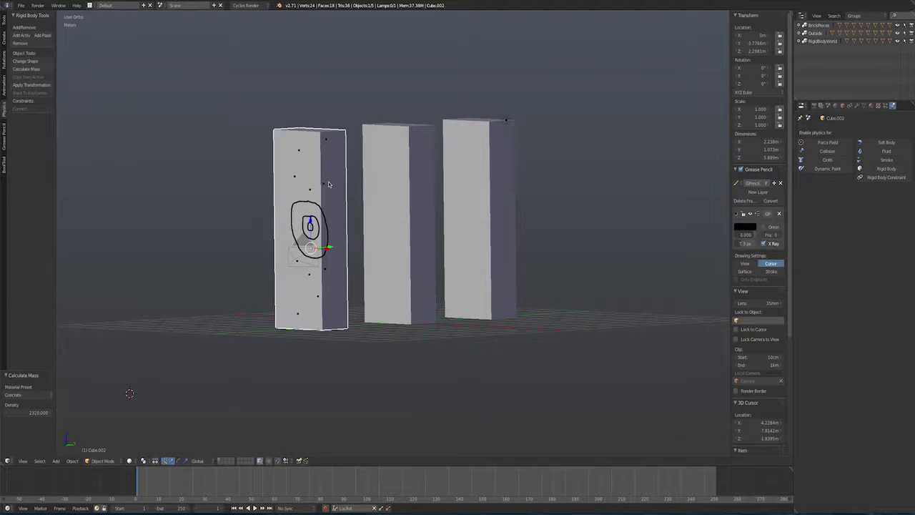
key(h)
- Snap the 3D cursor to the middle box's origin
right_click(400, 203)
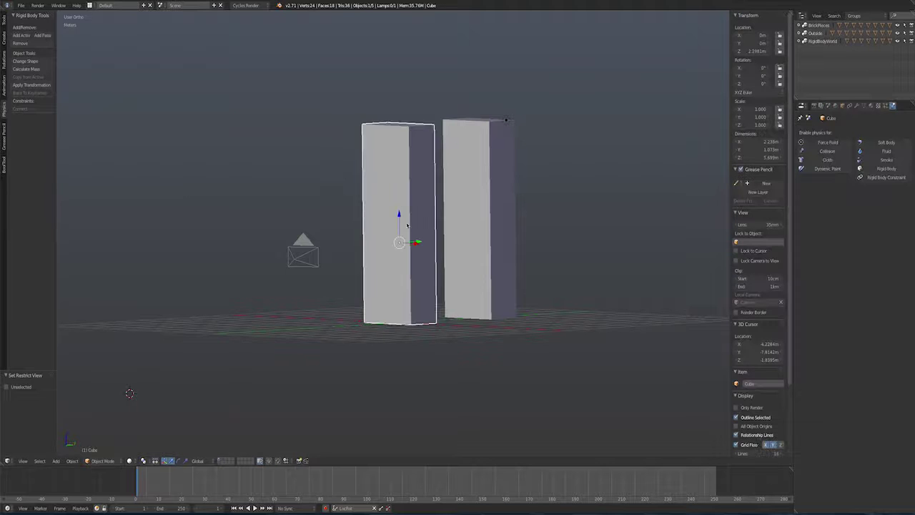
middle_drag(406, 225, 339, 231)
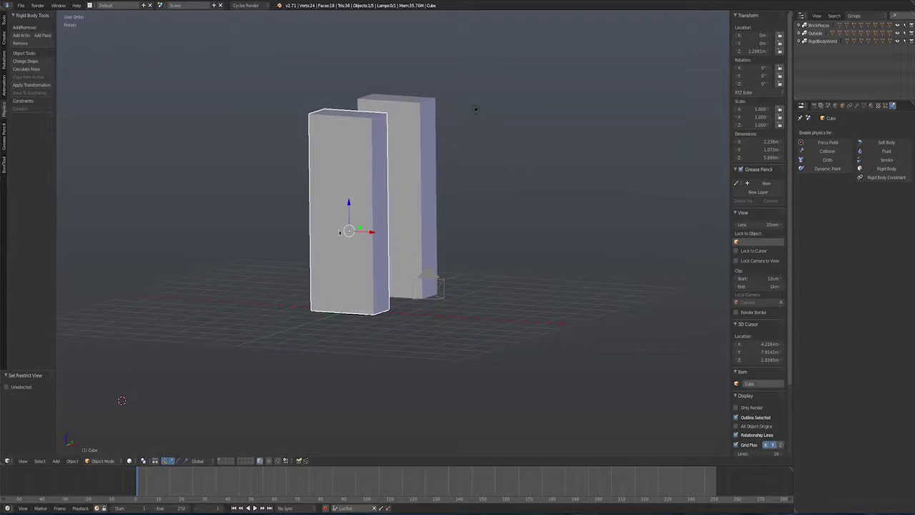
click(72, 460)
mouse_move(102, 408)
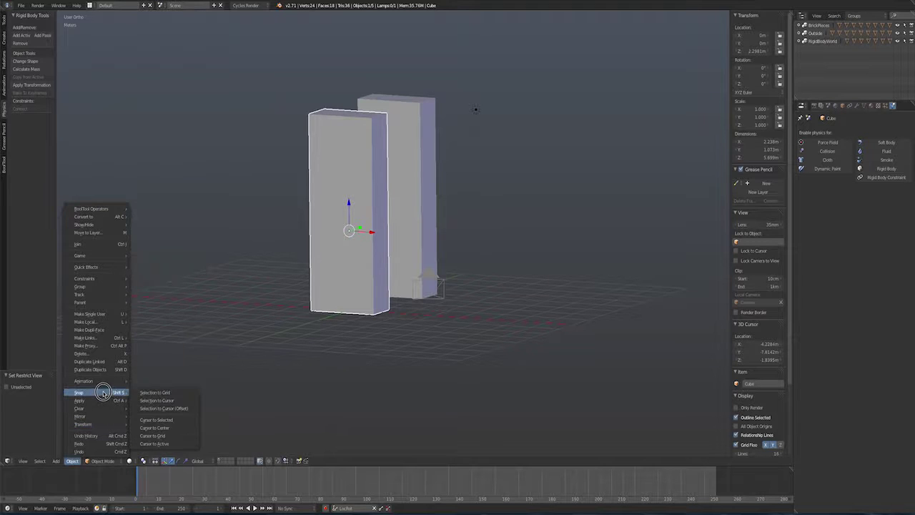
click(156, 420)
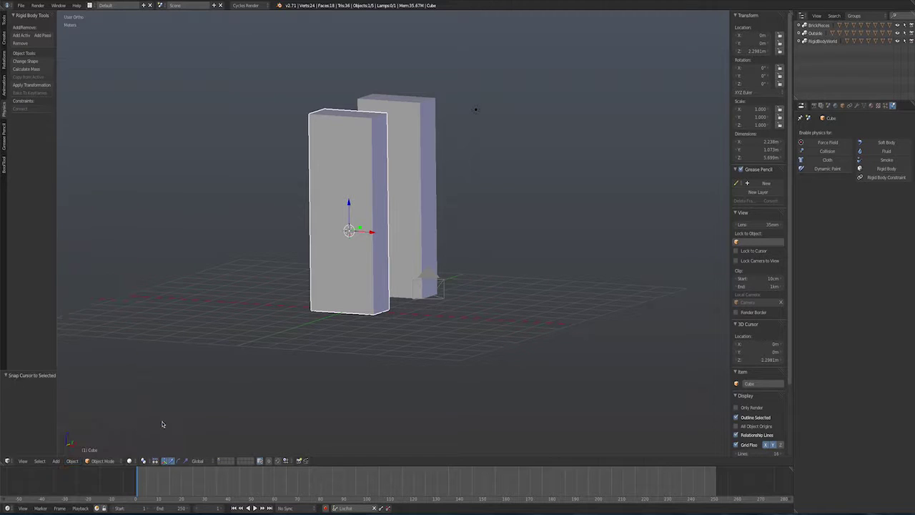
- In front view, create new grease-pencil data and draw an outer loop, then undo it
middle_drag(304, 158, 320, 156)
key(KP_1)
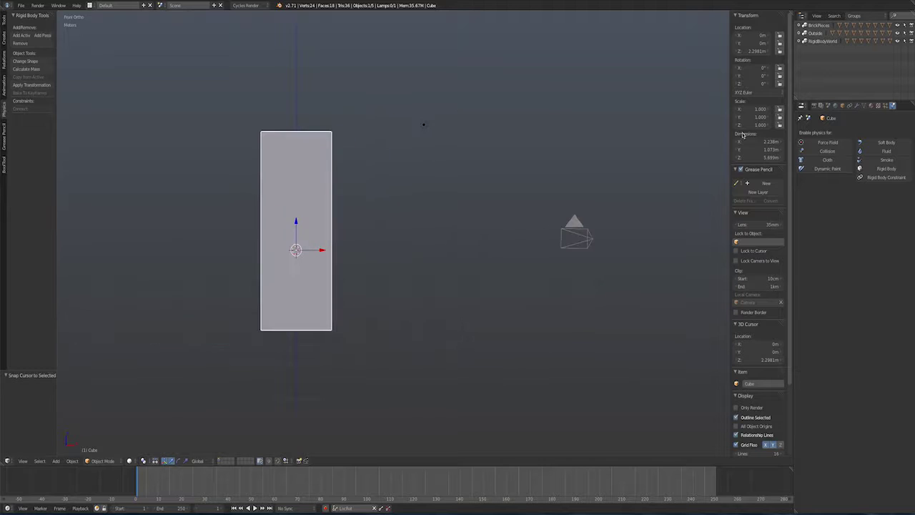
click(763, 184)
scroll(289, 249, up, 1)
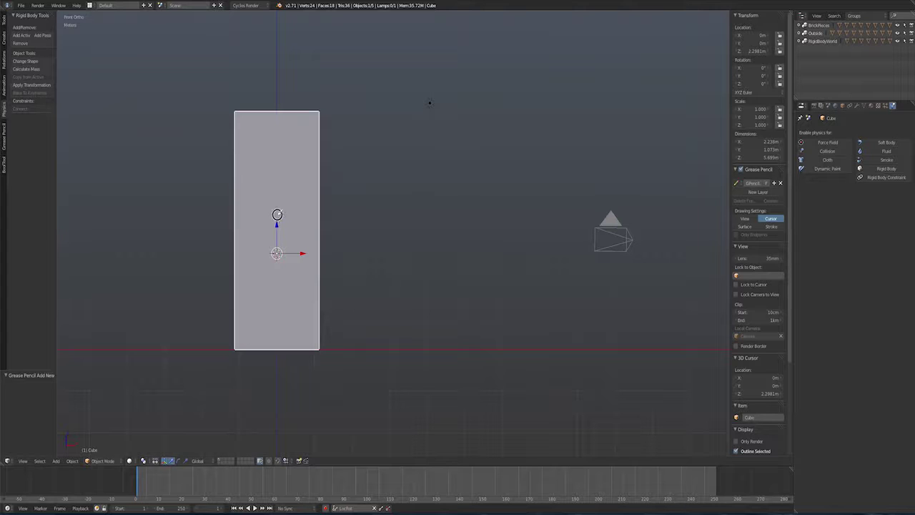
mouse_move(275, 209)
mouse_down()
mouse_move(283, 239)
mouse_move(296, 221)
mouse_move(258, 184)
mouse_move(240, 200)
mouse_move(236, 225)
mouse_move(258, 248)
mouse_move(294, 251)
mouse_move(306, 229)
mouse_move(284, 184)
mouse_up()
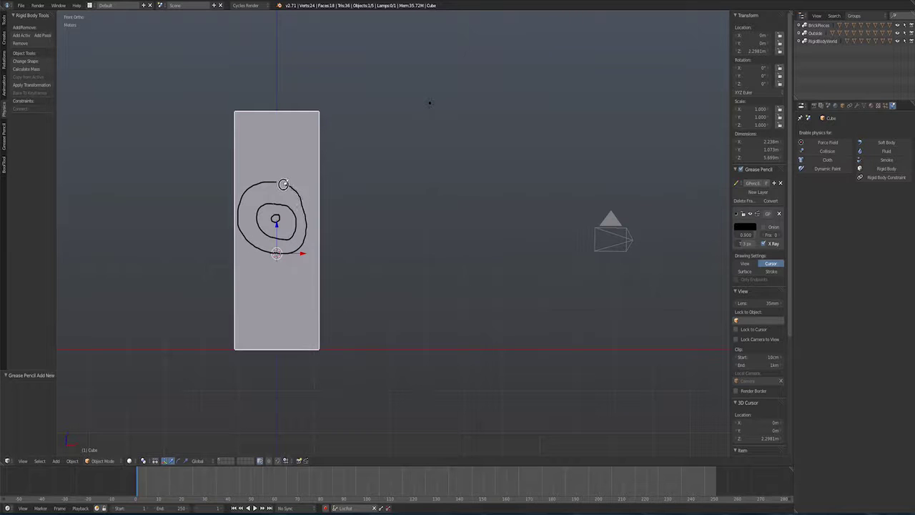
key(ctrl+z)
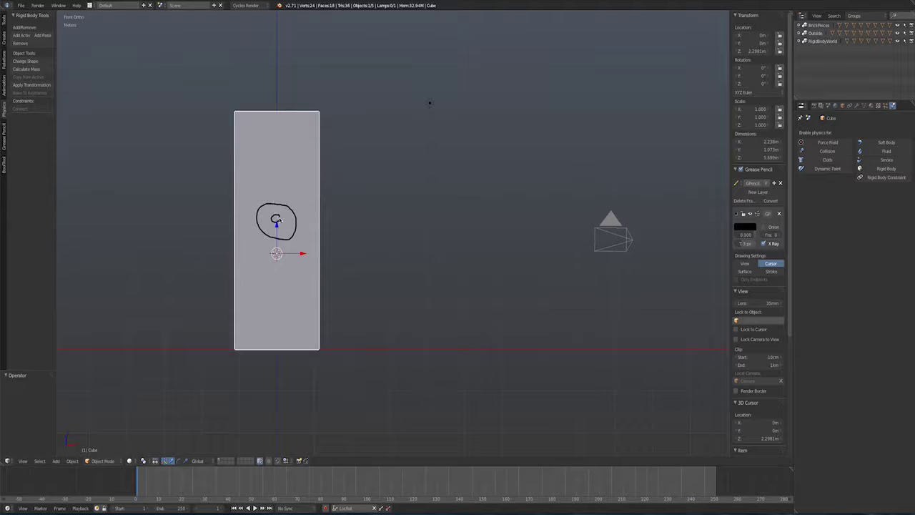
- Draw a spiral loop around the box centre and three scattered dots
mouse_move(276, 216)
mouse_down()
mouse_move(259, 213)
mouse_move(270, 233)
mouse_move(290, 223)
mouse_move(271, 207)
mouse_up()
click(259, 191)
click(294, 265)
click(270, 273)
middle_drag(355, 231, 325, 233)
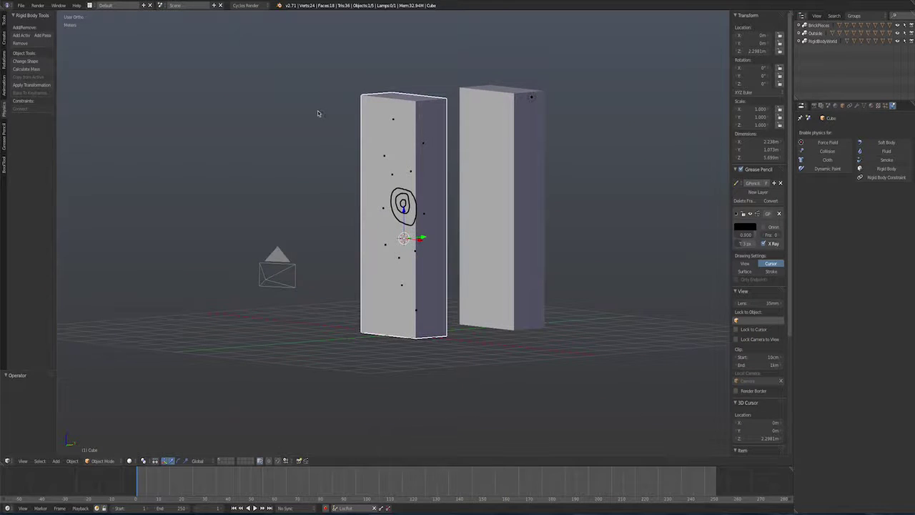
- Subdivide the middle box's mesh once in Edit Mode, then return to Object Mode
click(5, 22)
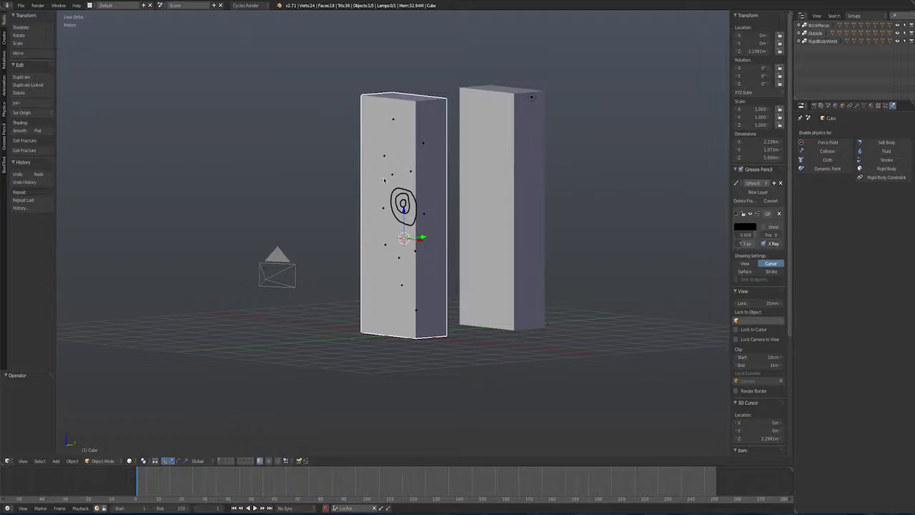
key(Tab)
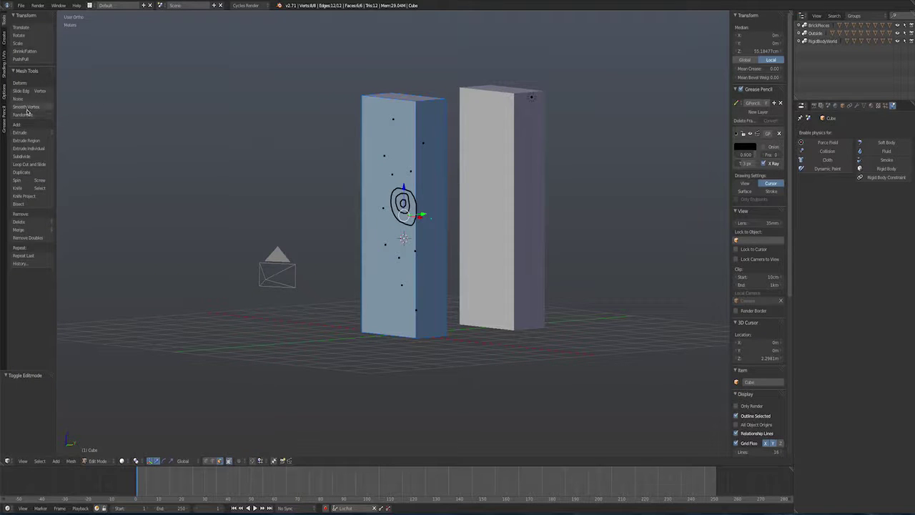
click(22, 156)
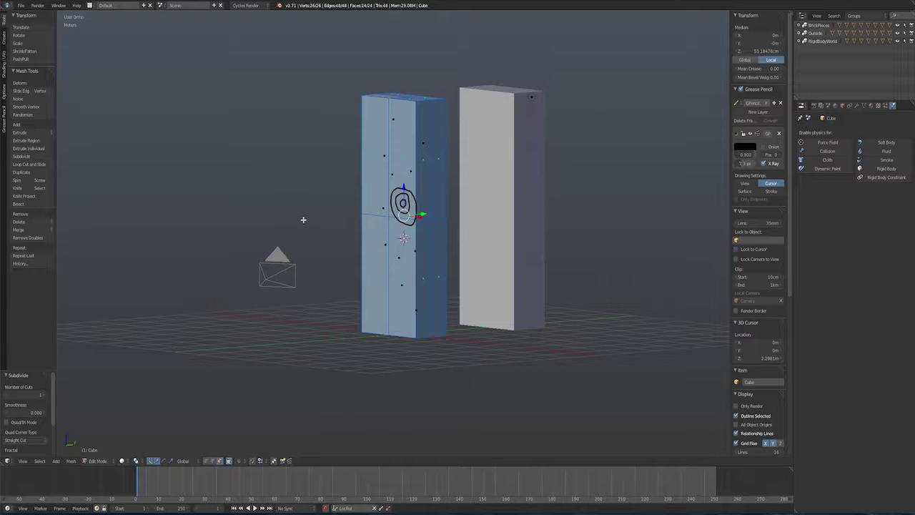
key(Tab)
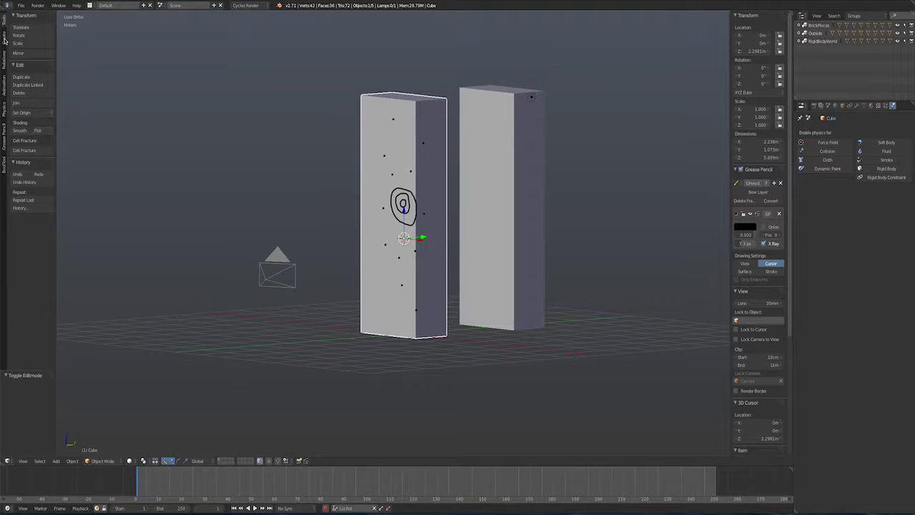
- Cell-fracture the middle pillar from its grease-pencil strokes with Source Limit 500
click(24, 140)
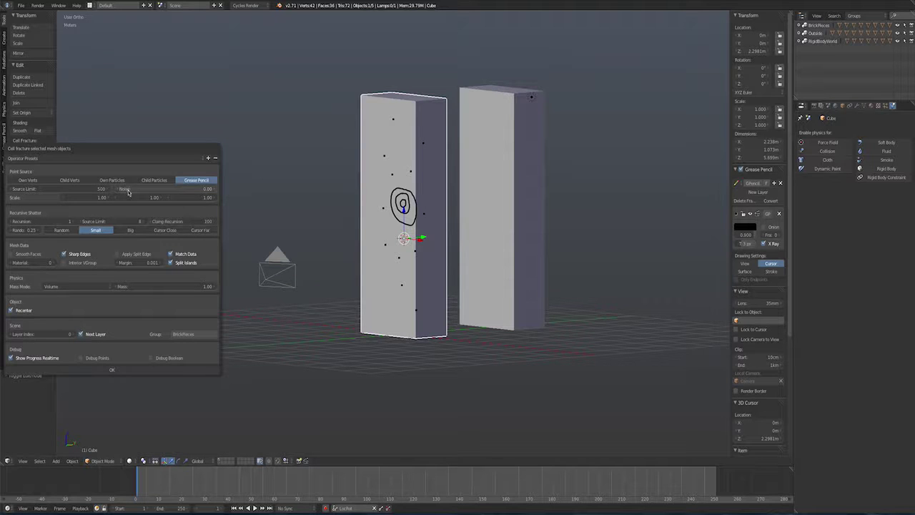
click(71, 189)
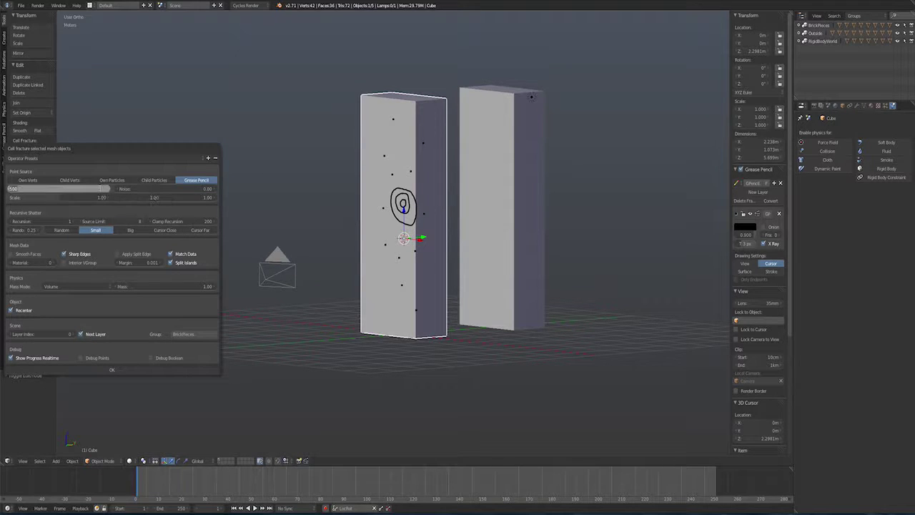
key(Return)
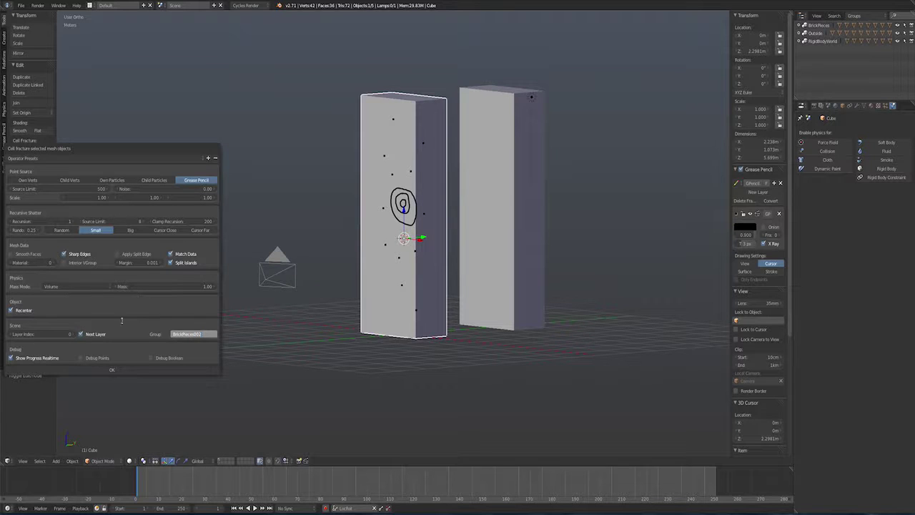
click(111, 370)
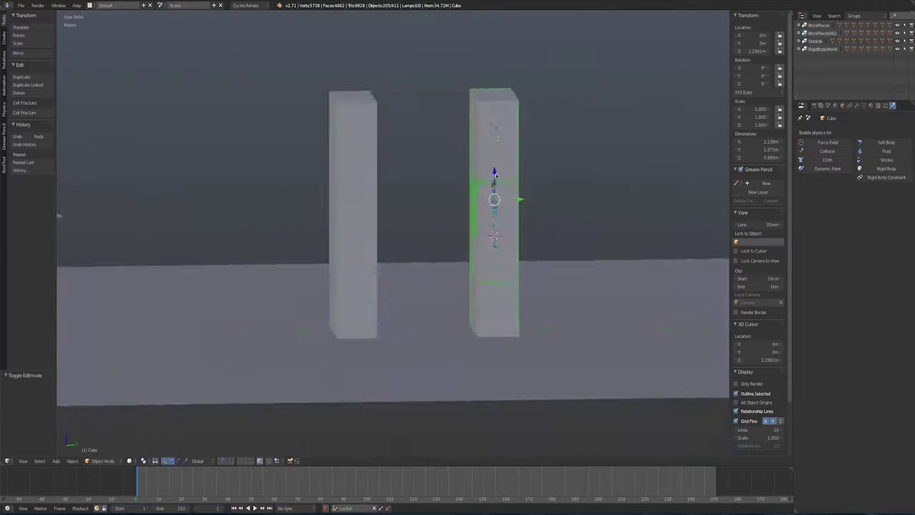
- Select and inspect several fractured pieces of the right pillar up close
right_click(500, 136)
right_click(505, 197)
middle_drag(505, 197, 425, 246)
right_click(421, 268)
right_click(419, 290)
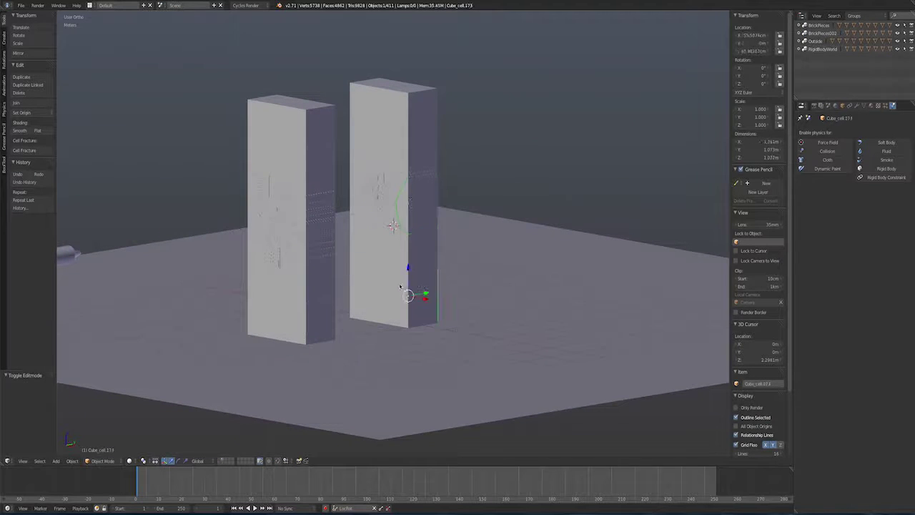
right_click(391, 275)
right_click(410, 256)
- Inspect pieces near the pillar's top and middle from another angle
right_click(420, 207)
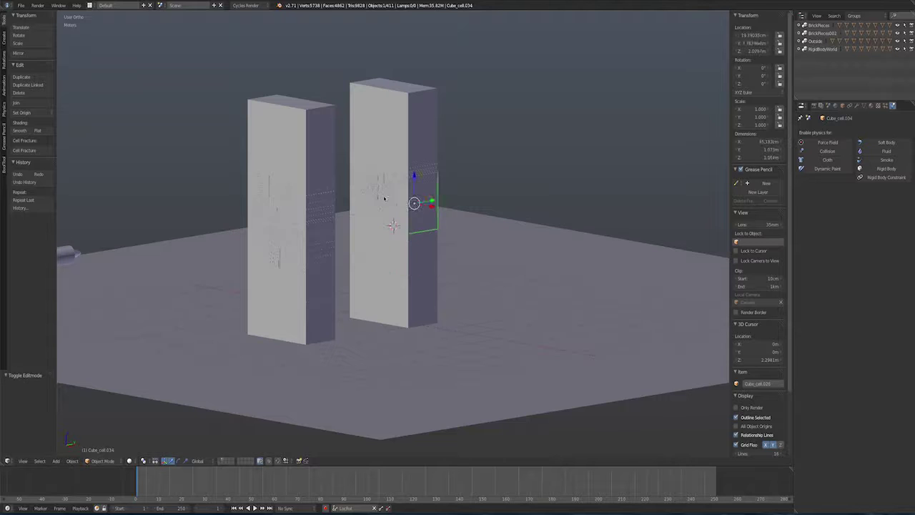
right_click(395, 166)
right_click(374, 118)
right_click(374, 118)
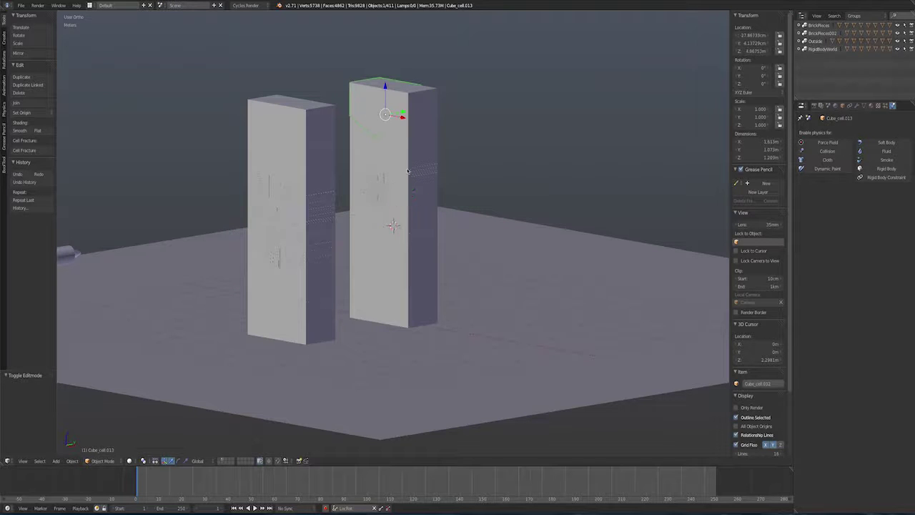
middle_drag(425, 201, 442, 177)
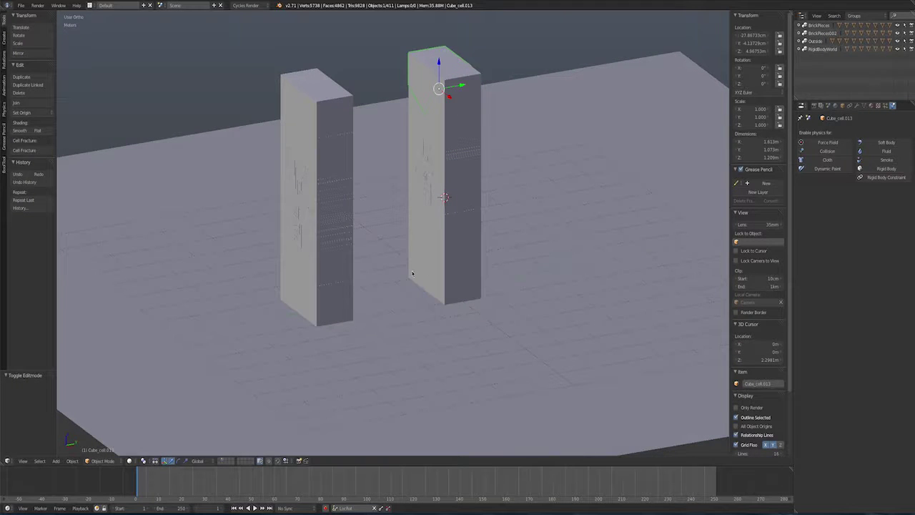
right_click(393, 282)
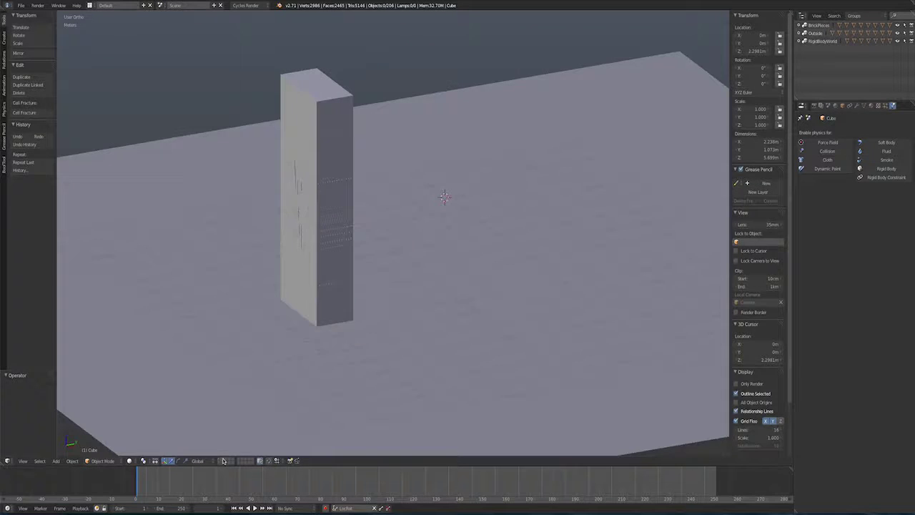
- Return to the original pillar layer and select the grease-pencilled pillar
click(222, 462)
click(226, 458)
right_click(557, 200)
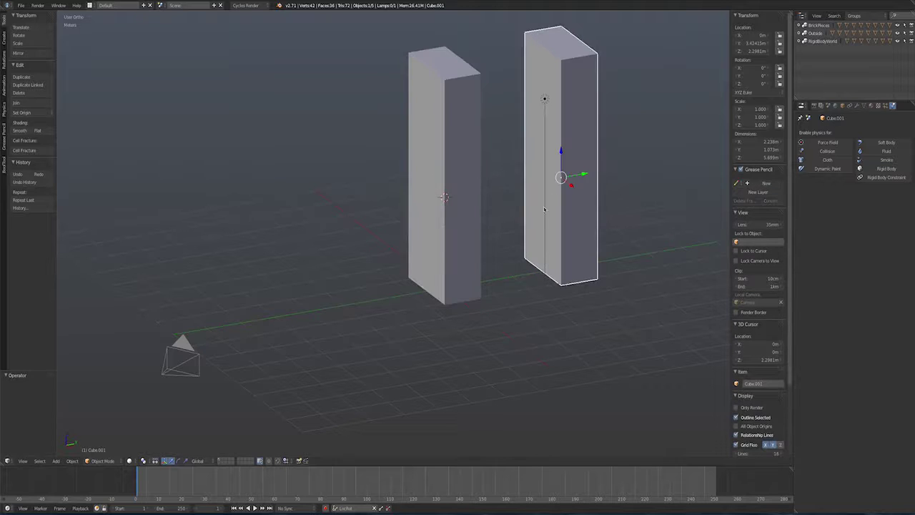
right_click(451, 236)
mouse_move(451, 236)
middle_down()
mouse_move(470, 272)
mouse_move(495, 252)
mouse_move(452, 268)
mouse_move(425, 264)
mouse_move(437, 267)
middle_up()
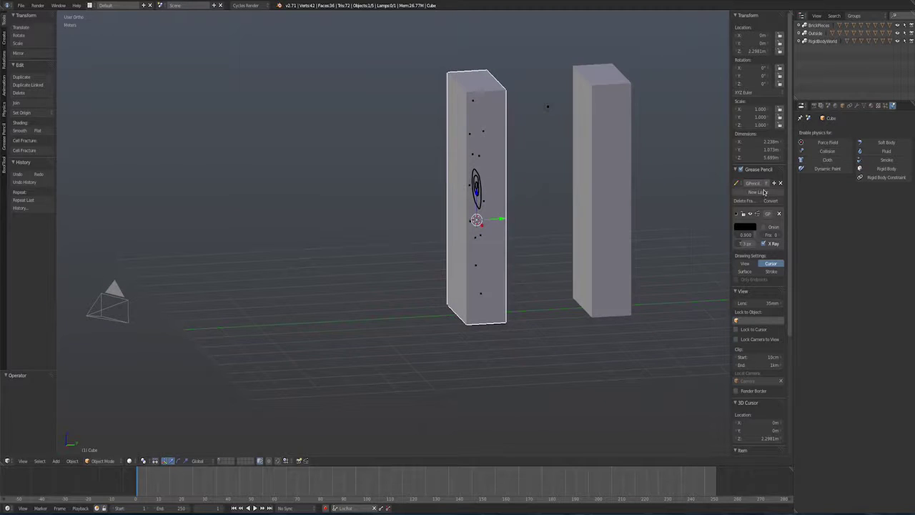
- Toggle X-Ray off and on, then unlink the pillar's grease-pencil data
click(763, 244)
click(763, 243)
middle_drag(492, 205, 479, 198)
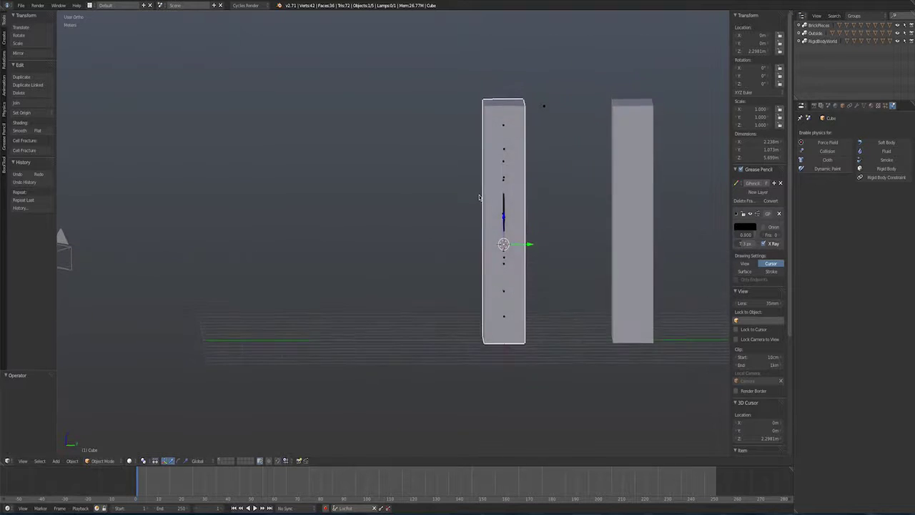
click(780, 183)
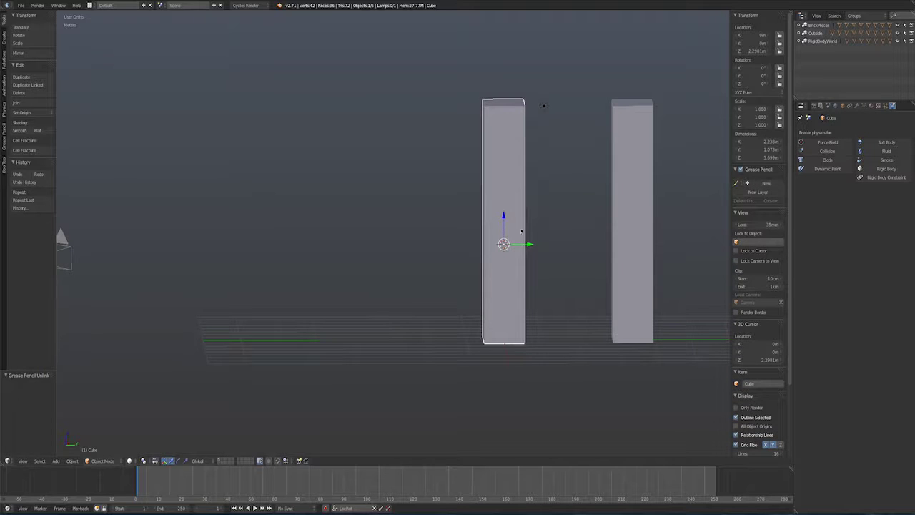
- Create new grease-pencil data with strokes placed on surfaces, viewed from Front Ortho
click(761, 184)
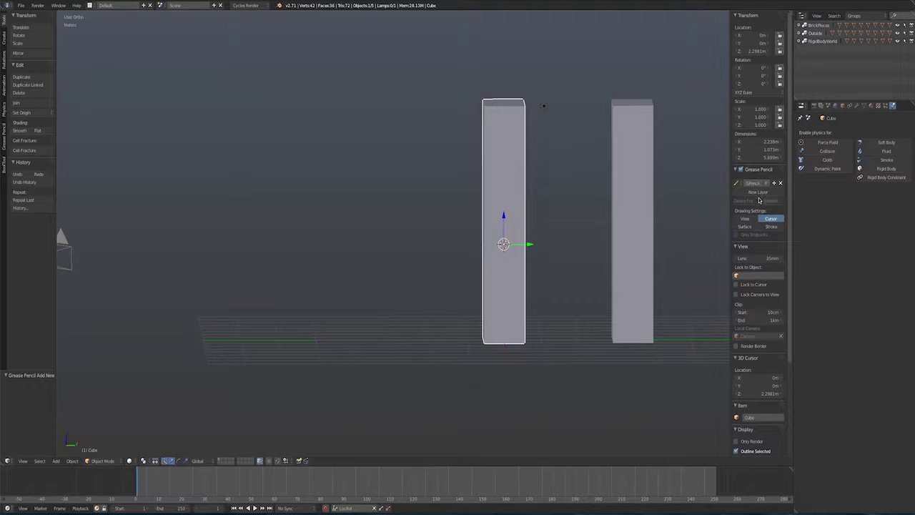
click(746, 218)
click(746, 227)
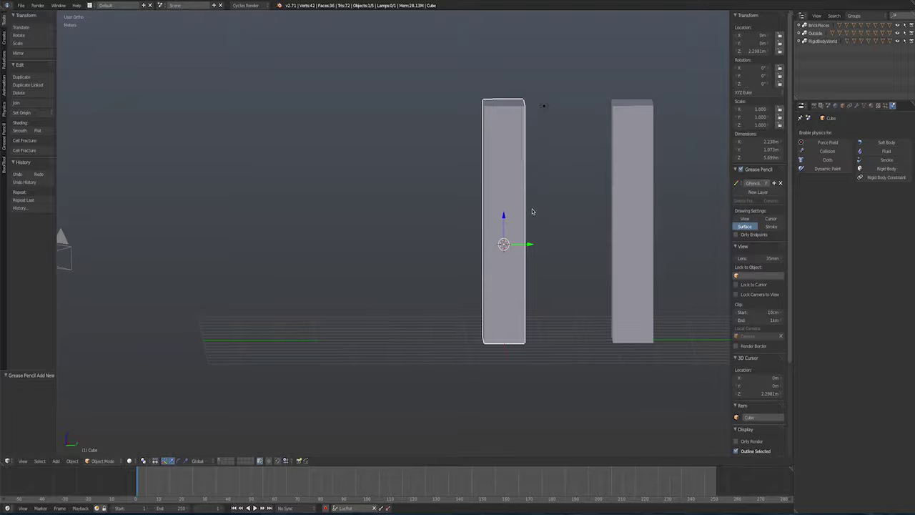
key(KP_1)
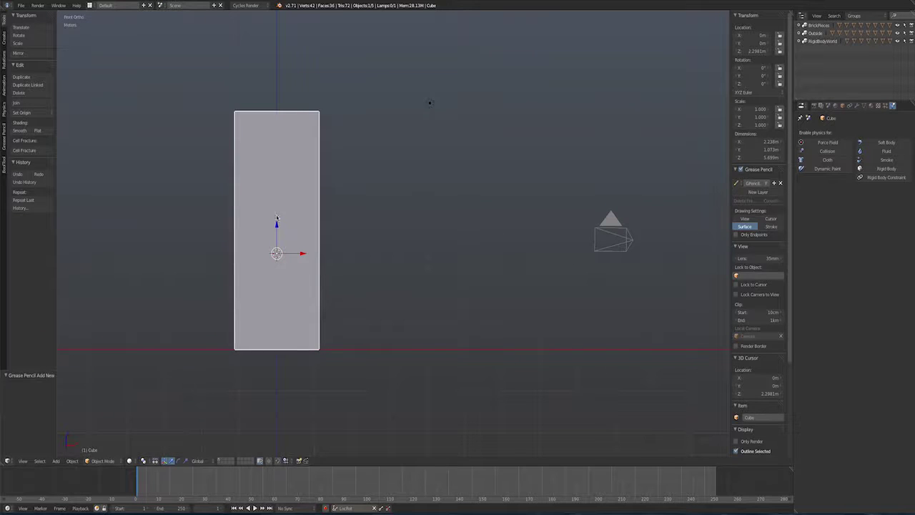
- Draw a grease-pencil loop and three fracture dots on the pillar
mouse_move(278, 219)
mouse_down()
mouse_move(270, 219)
mouse_move(274, 208)
mouse_up()
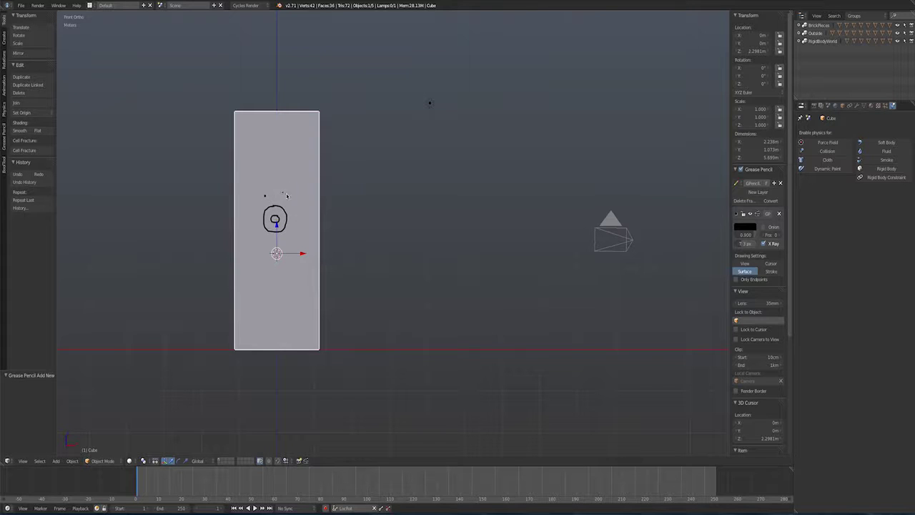
click(303, 212)
click(250, 224)
click(278, 169)
- Hide the second pillar Cube.001
middle_drag(359, 309, 247, 309)
key(KP_3)
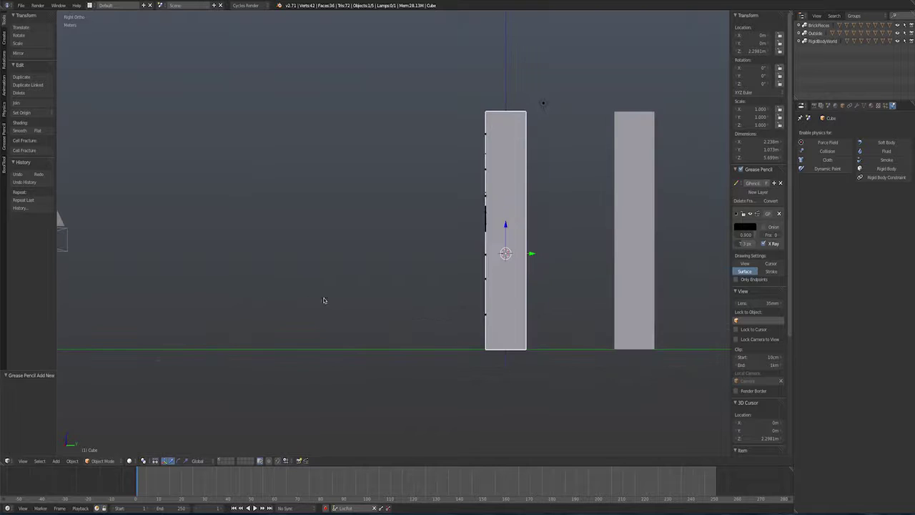
key(KP_6)
key(KP_6)
key(KP_6)
key(KP_6)
key(KP_6)
key(KP_6)
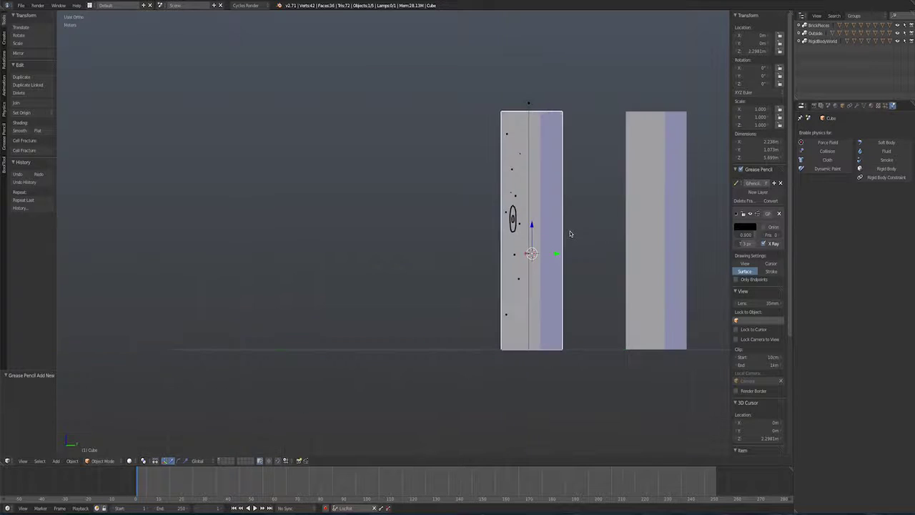
key(KP_6)
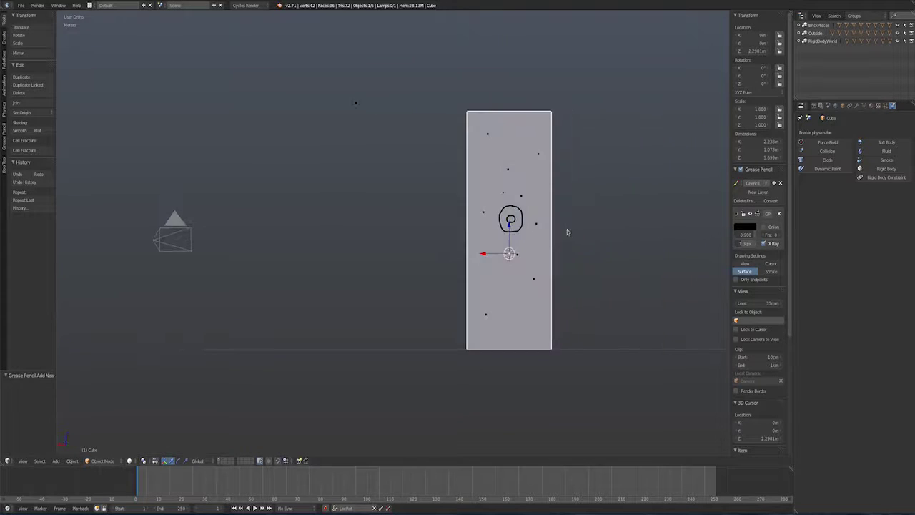
right_click(550, 231)
key(h)
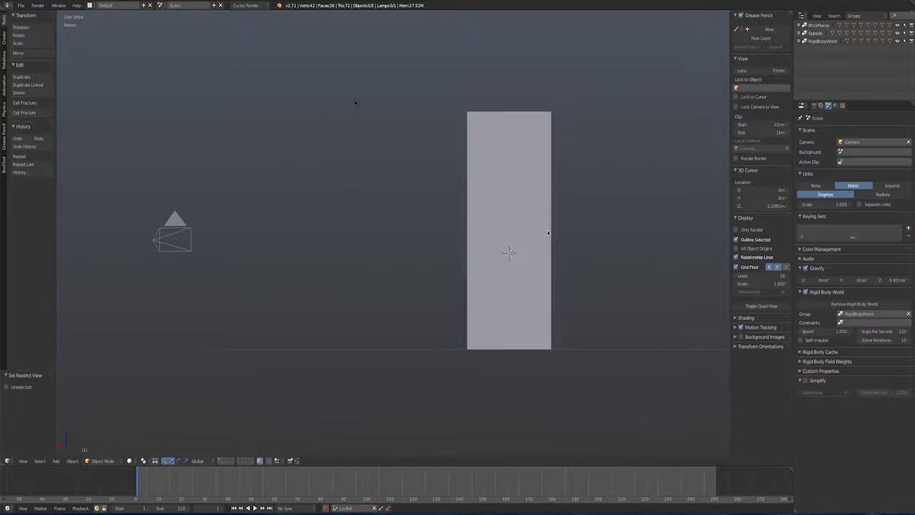
- Select the marked pillar Cube and turn the view to face its front
middle_drag(547, 234, 667, 231)
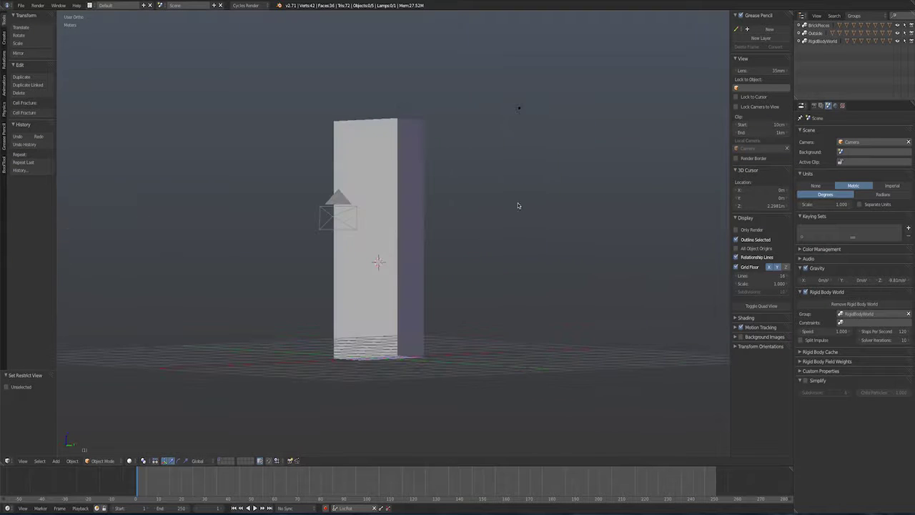
middle_drag(518, 206, 462, 248)
right_click(450, 211)
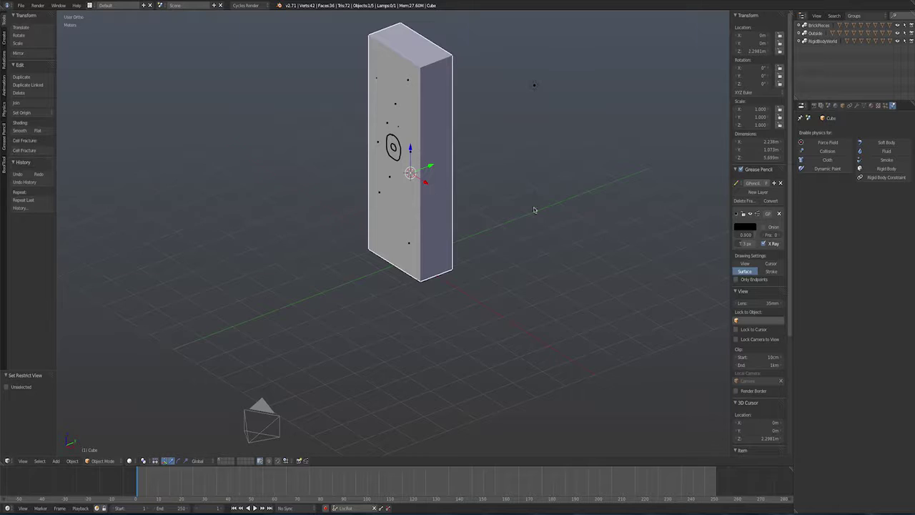
middle_drag(533, 210, 491, 206)
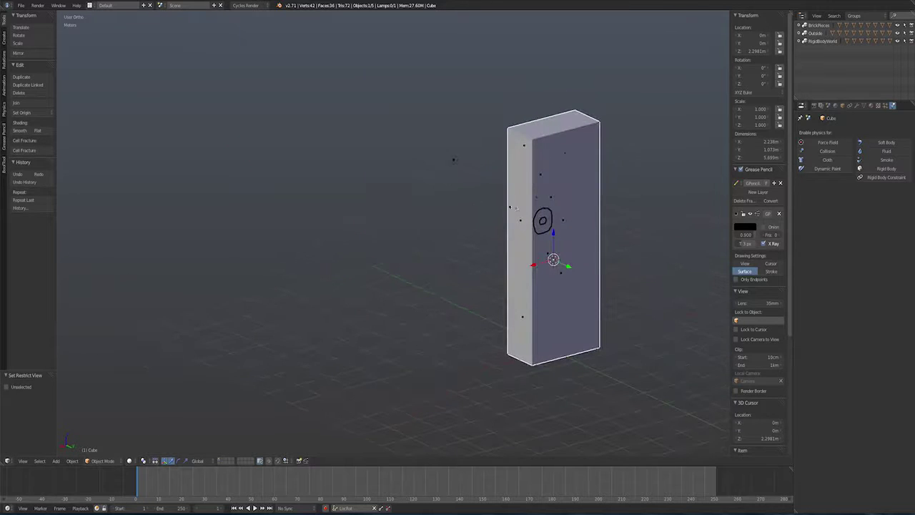
key(KP_3)
key(KP_4)
key(KP_4)
key(KP_4)
key(KP_4)
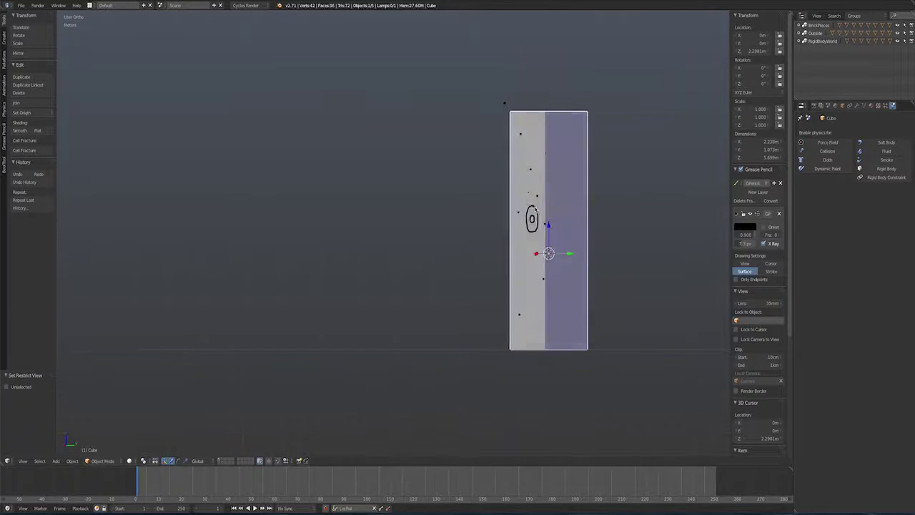
key(KP_6)
key(KP_6)
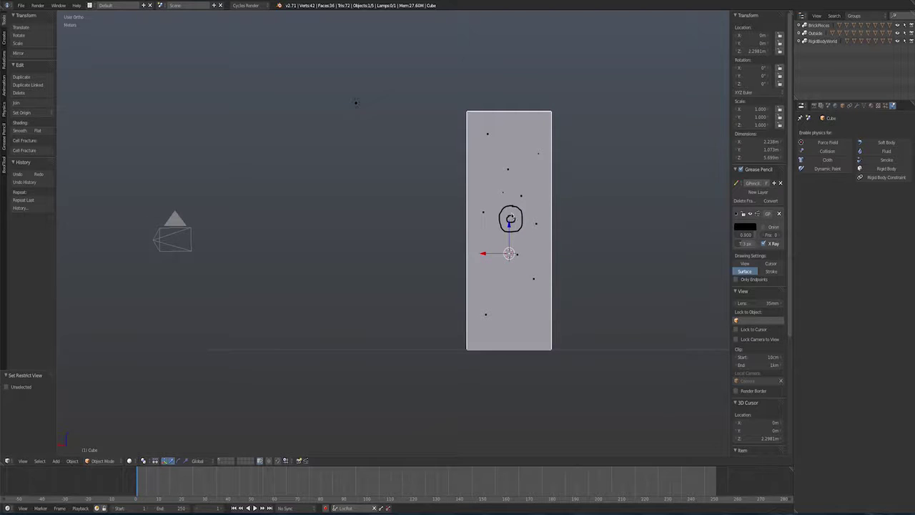
- Scribble a second grease-pencil loop and add three more dots
mouse_move(510, 218)
mouse_down()
mouse_move(512, 207)
mouse_move(492, 216)
mouse_move(513, 243)
mouse_move(531, 203)
mouse_move(508, 201)
mouse_up()
click(469, 279)
click(527, 333)
click(508, 288)
- Toggle the pillar into Edit Mode and back to Object Mode
mouse_move(549, 291)
middle_down()
mouse_move(674, 293)
mouse_move(628, 311)
mouse_move(663, 302)
middle_up()
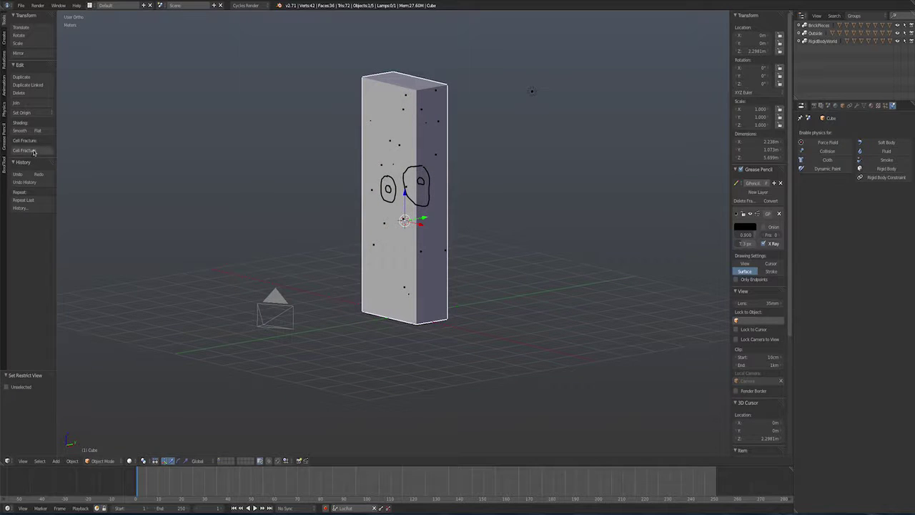
key(Tab)
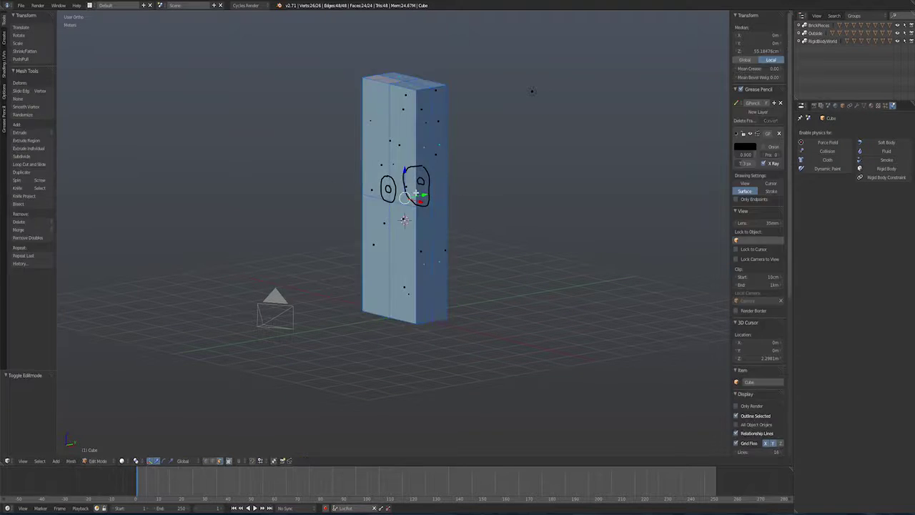
key(Tab)
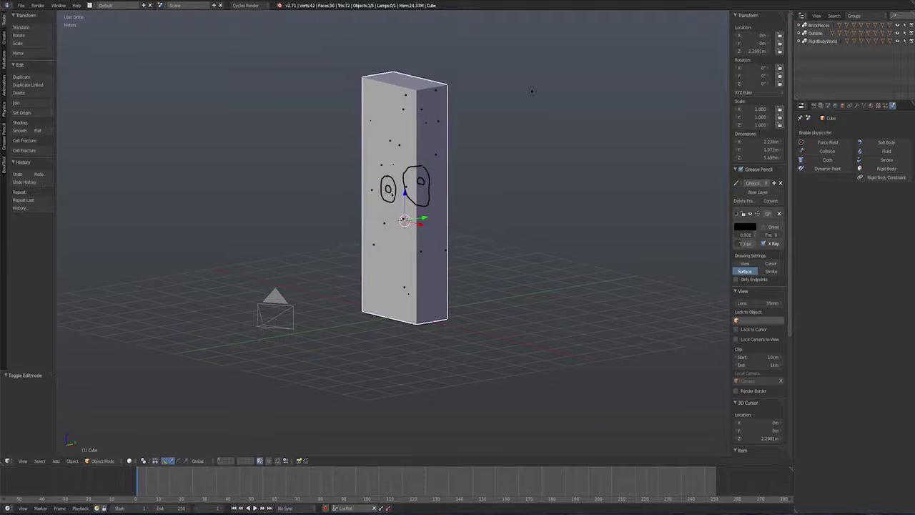
- Cell-fracture the pillar from the new strokes with Clamp Recursion 250
click(39, 150)
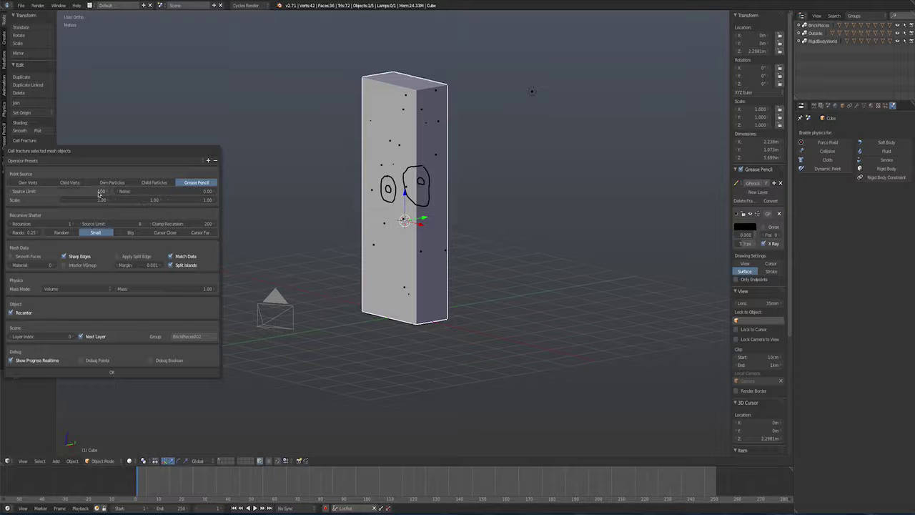
click(201, 226)
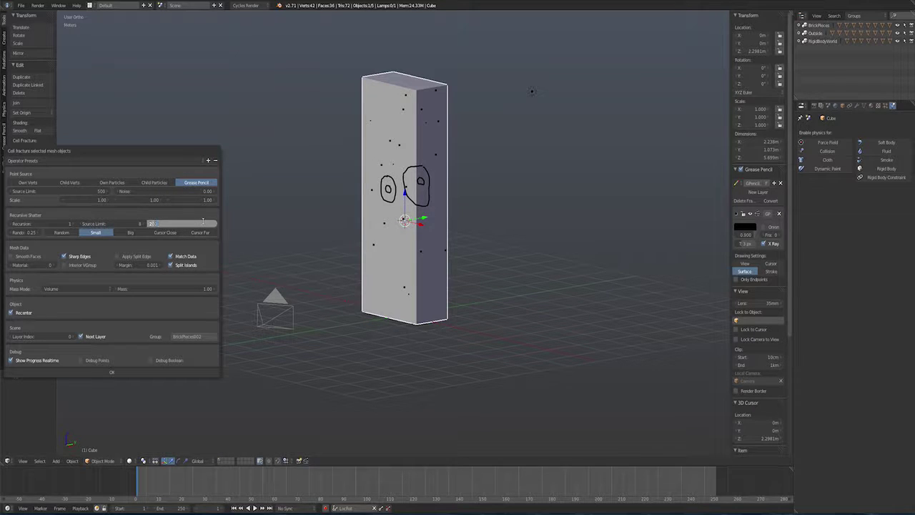
key(Return)
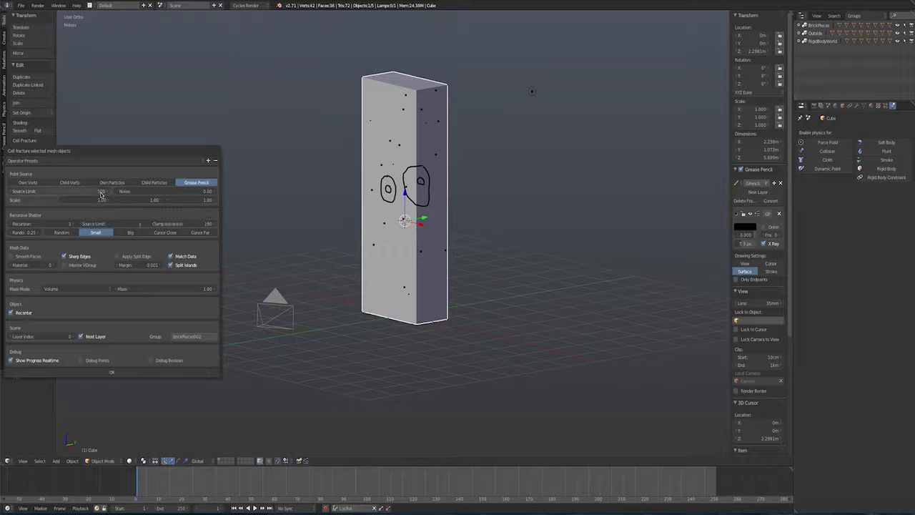
click(103, 192)
key(Return)
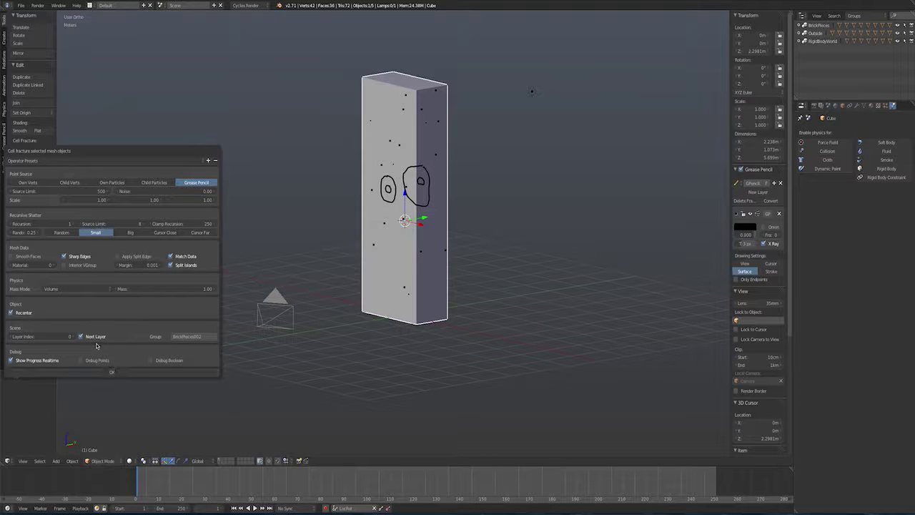
click(110, 372)
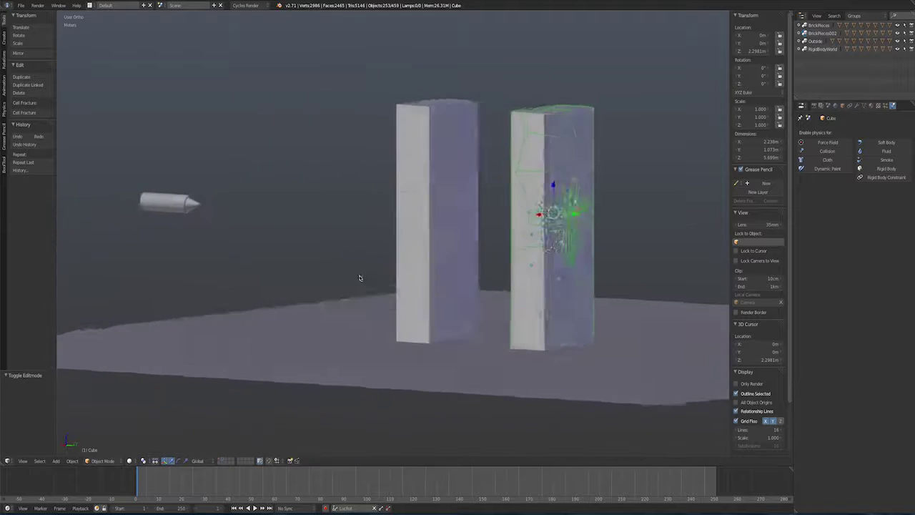
- Make the selected fracture pieces active rigid bodies that start deactivated
middle_drag(360, 277, 440, 274)
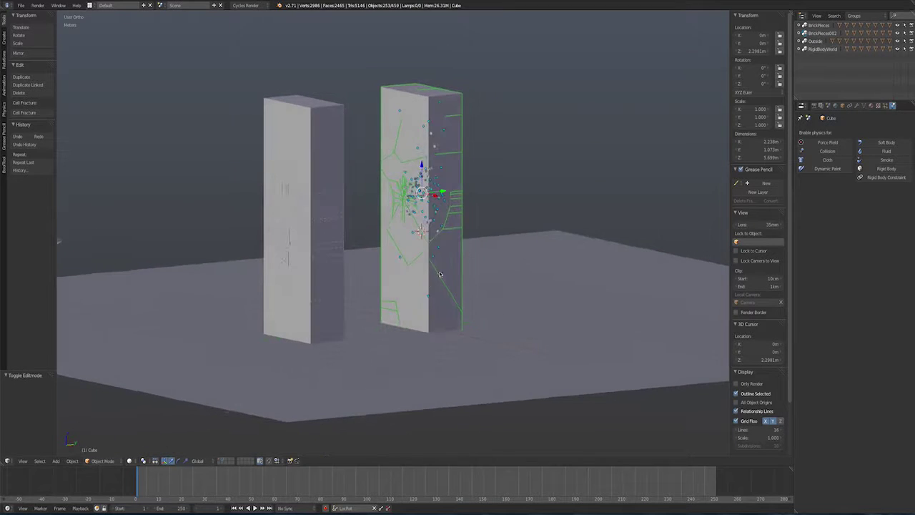
right_click(451, 117)
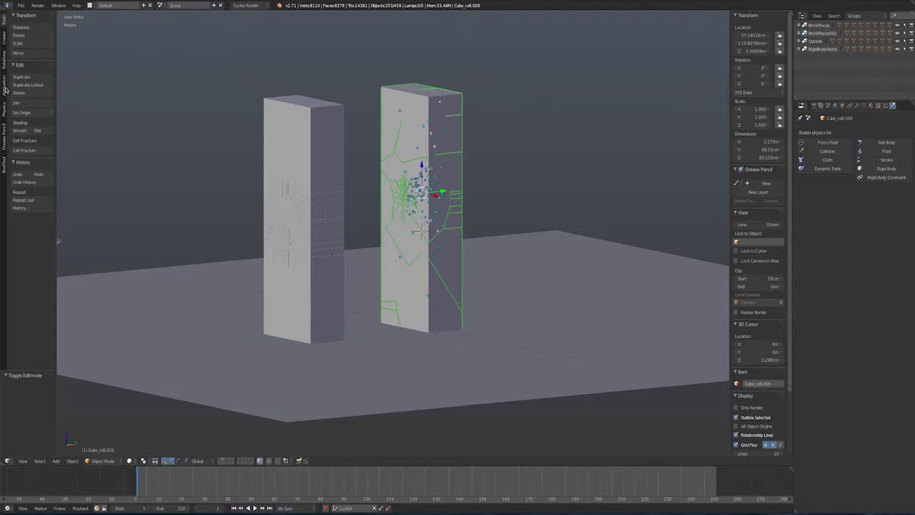
click(5, 113)
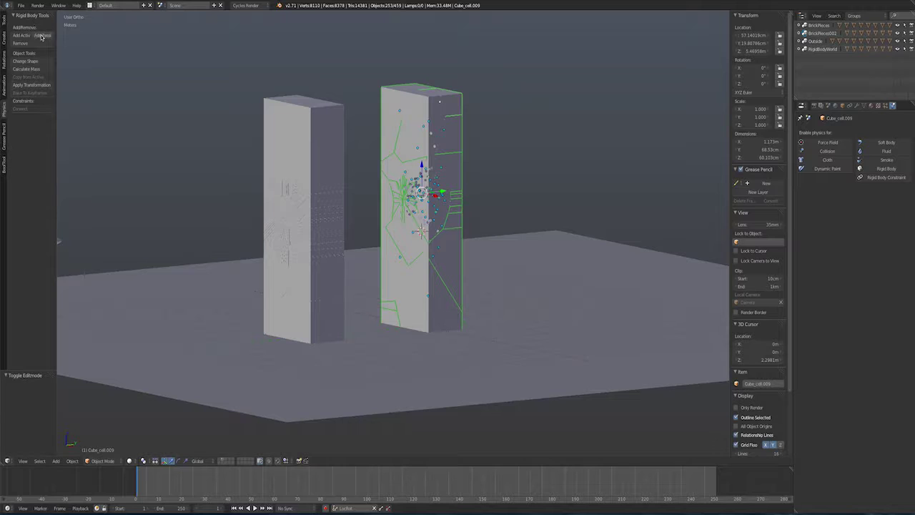
click(23, 35)
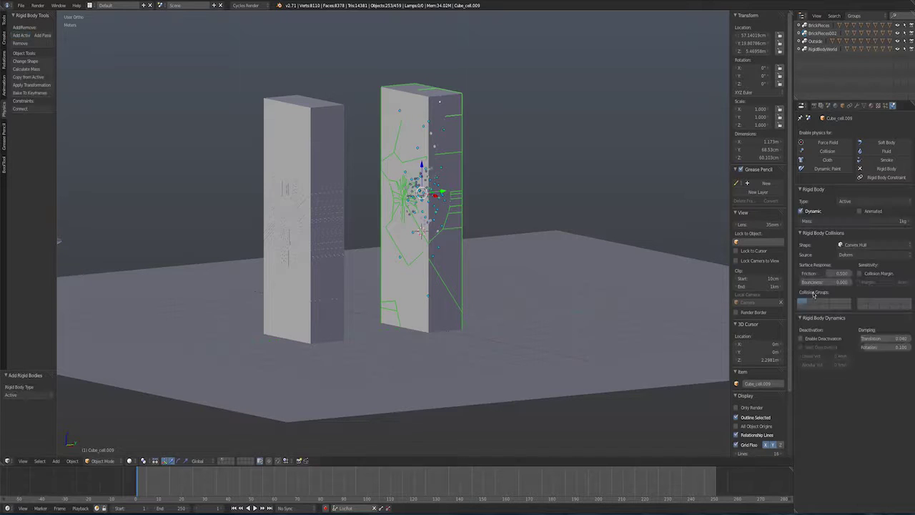
click(816, 339)
click(813, 348)
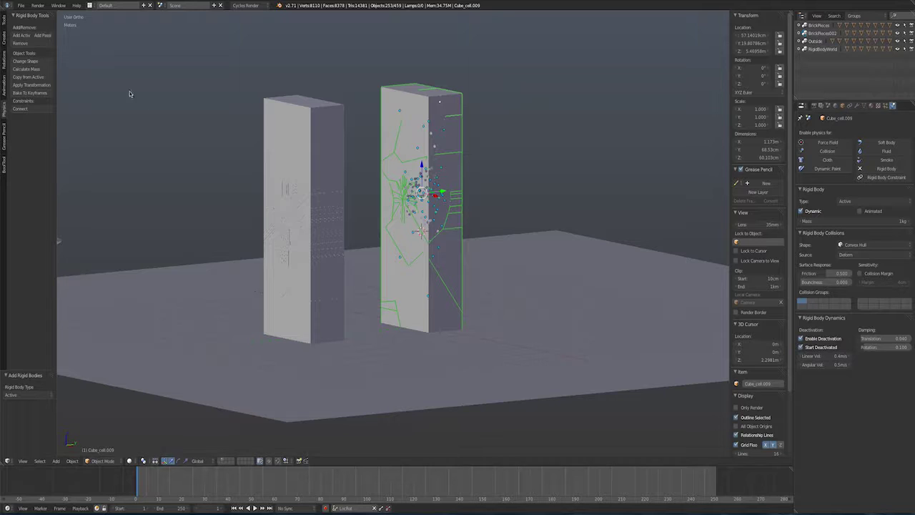
- Calculate the pieces' mass from Concrete density and play the simulation
click(30, 69)
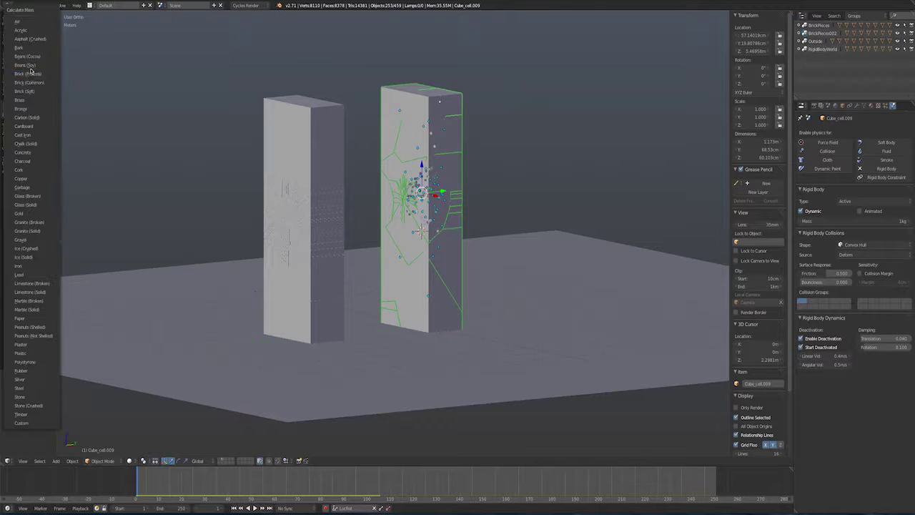
click(27, 153)
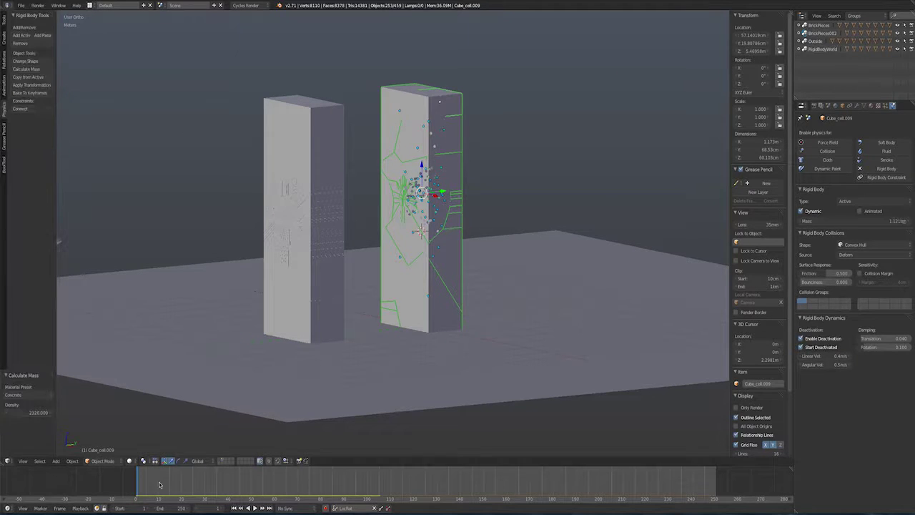
click(255, 509)
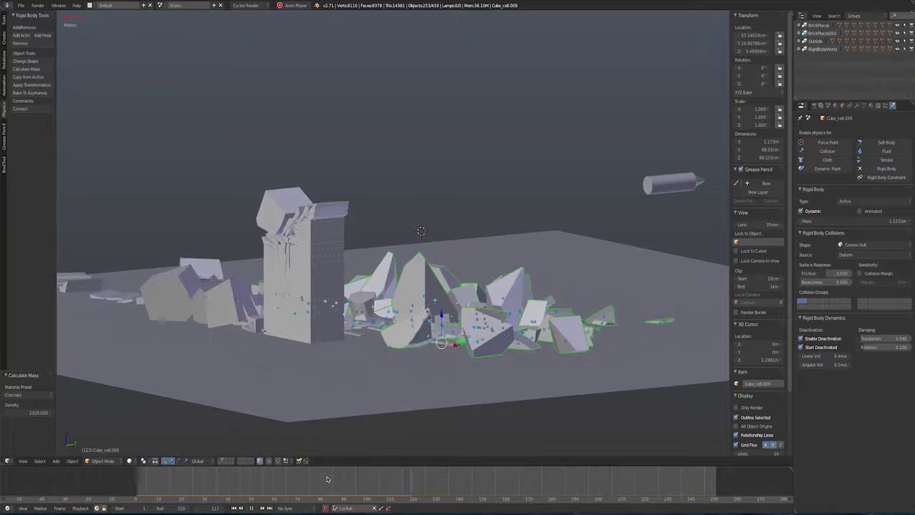
- Replay the shattering simulation with Alt+A and rewind the timeline to an early frame
key(alt+a)
drag(283, 479, 138, 480)
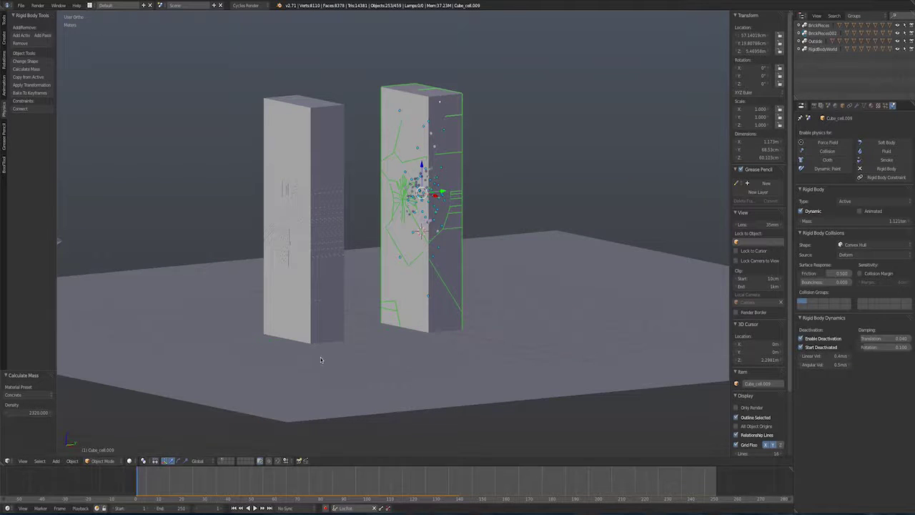
key(alt+a)
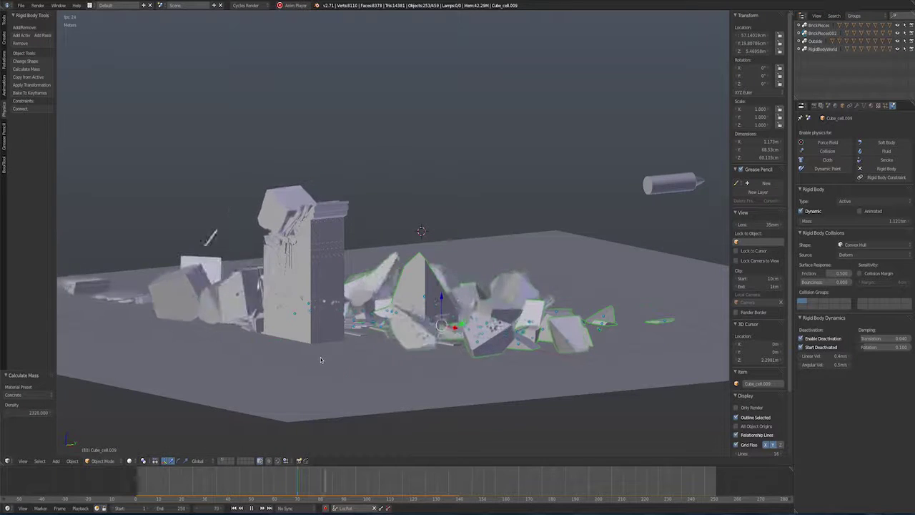
key(alt+a)
drag(304, 487, 160, 485)
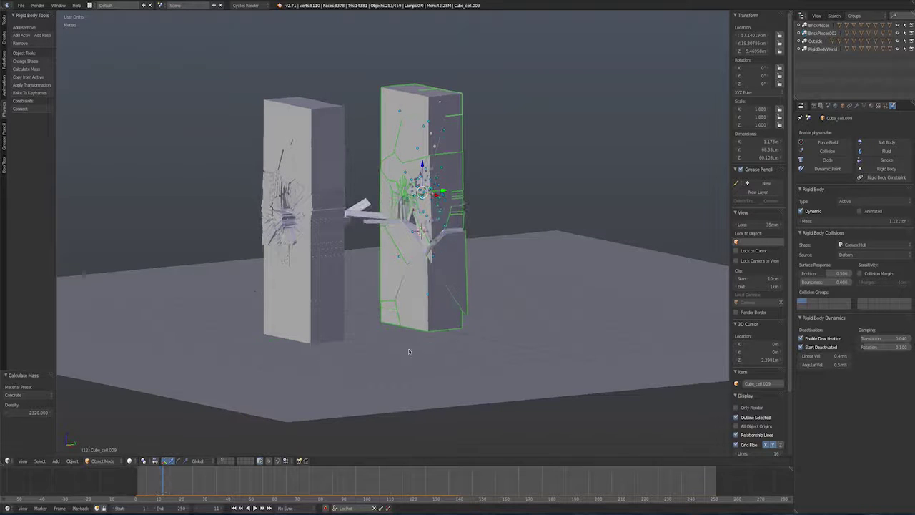
middle_drag(408, 348, 423, 327)
key(Right)
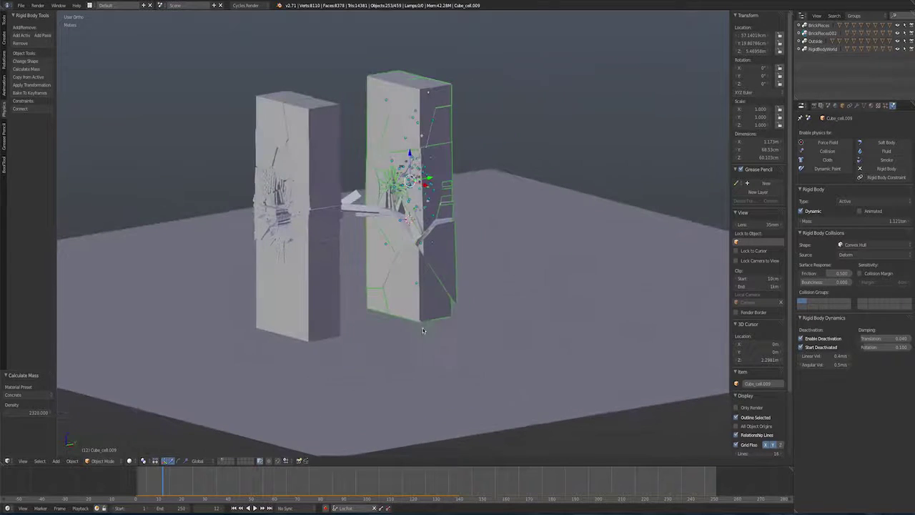
drag(163, 481, 138, 481)
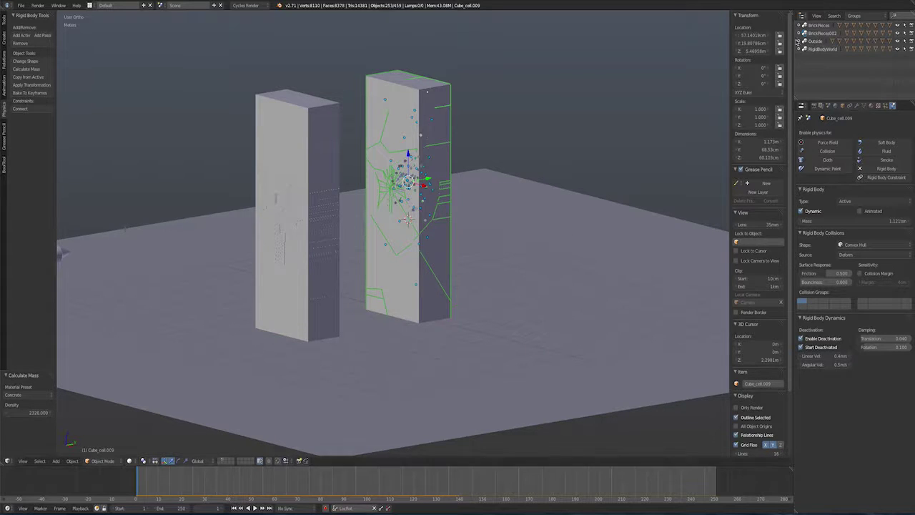
- Delete the selected BrickPieces002 fracture pieces
right_click(814, 33)
click(687, 73)
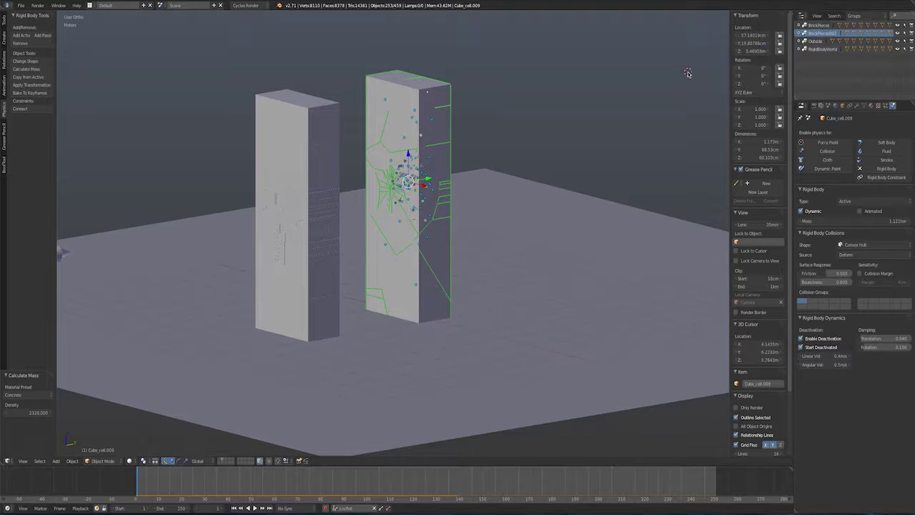
key(x)
click(426, 155)
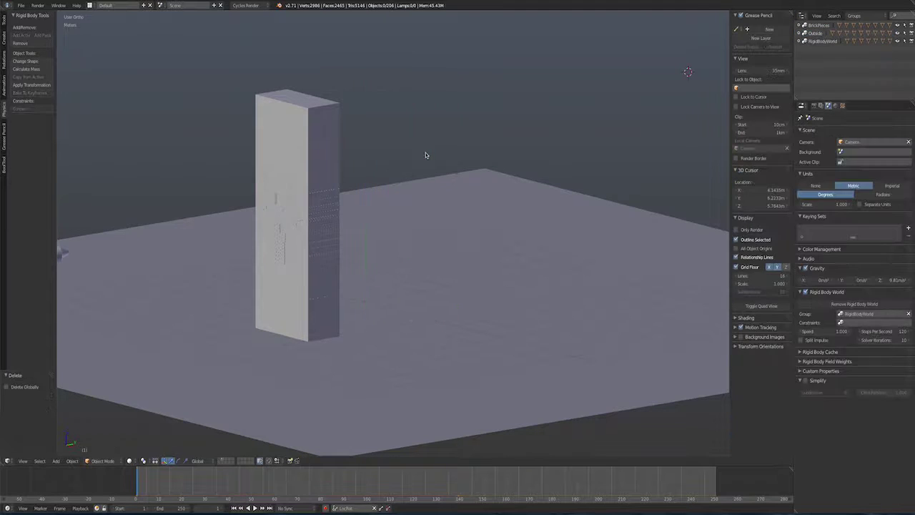
- Show the intact pillar's layer and select the grease-pencilled pillar
click(218, 462)
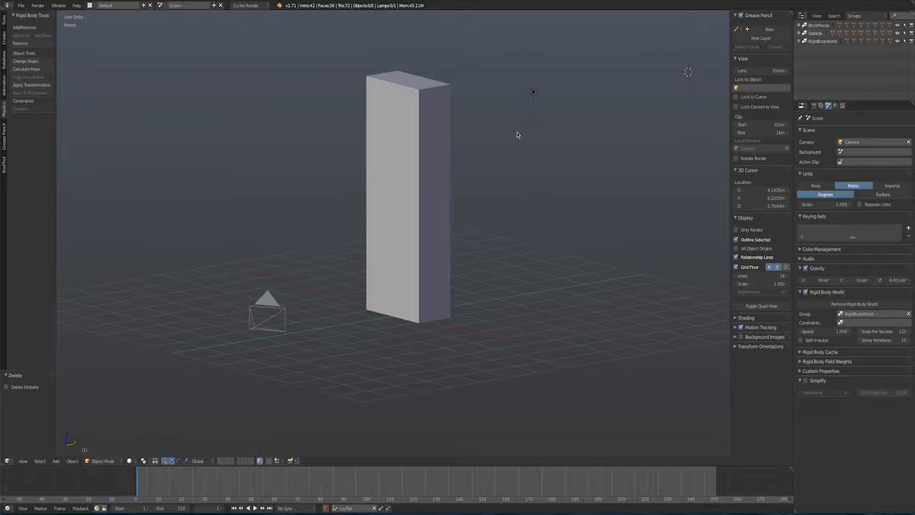
right_click(434, 150)
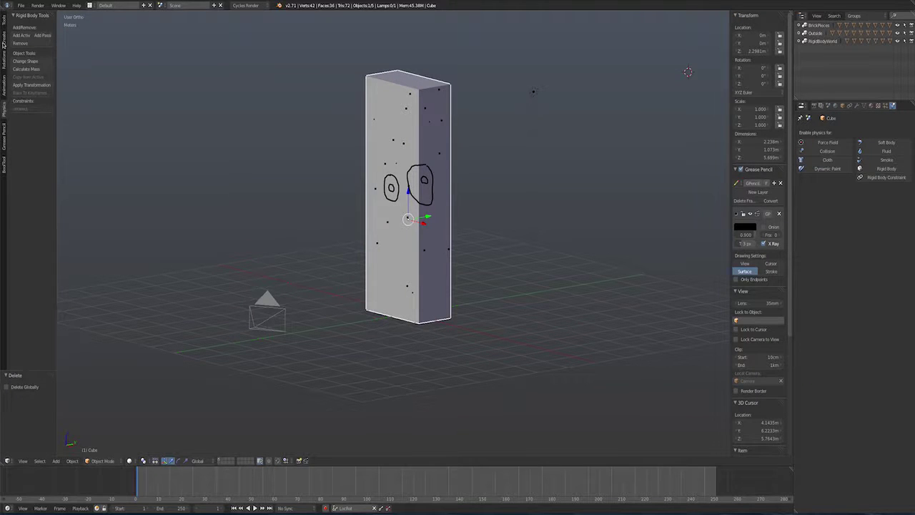
click(4, 22)
- Set Cell Fracture Source Limit 2000, adjust Clamp Recursion and material index 1, then check materials
click(35, 151)
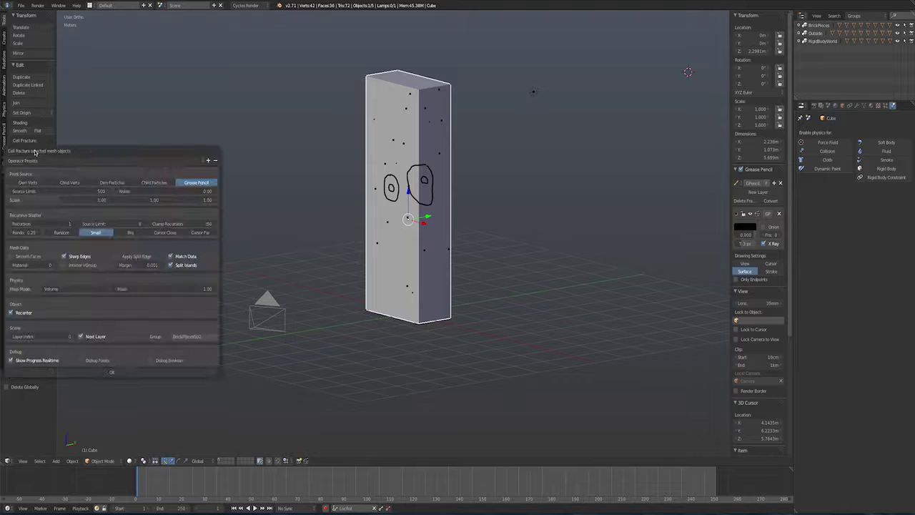
click(80, 191)
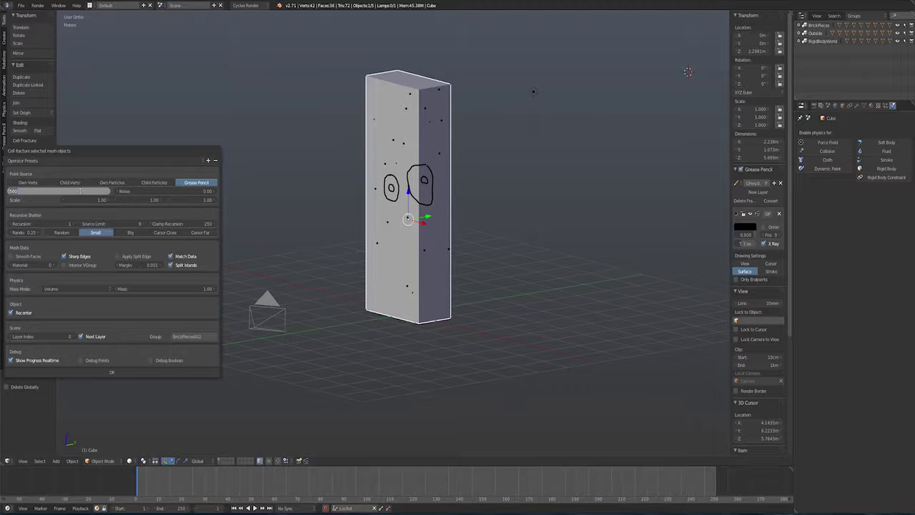
key(Return)
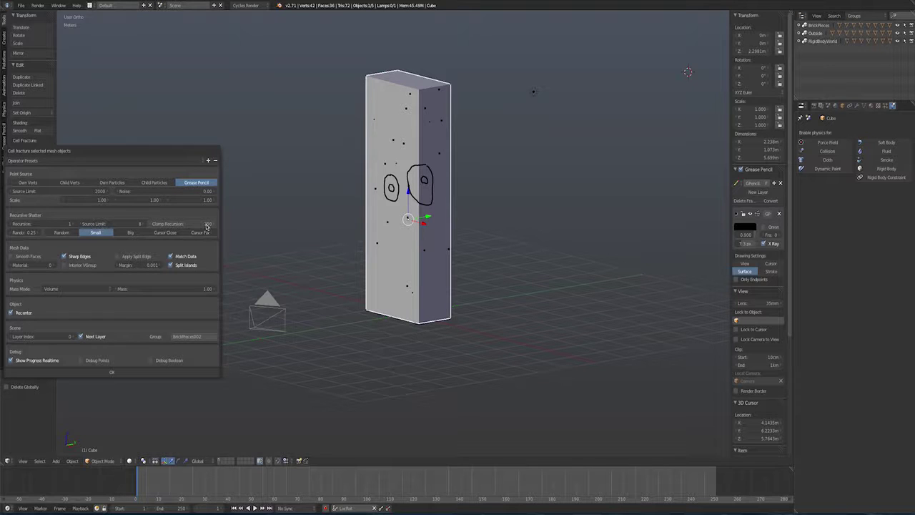
drag(206, 226, 215, 226)
click(50, 267)
click(871, 105)
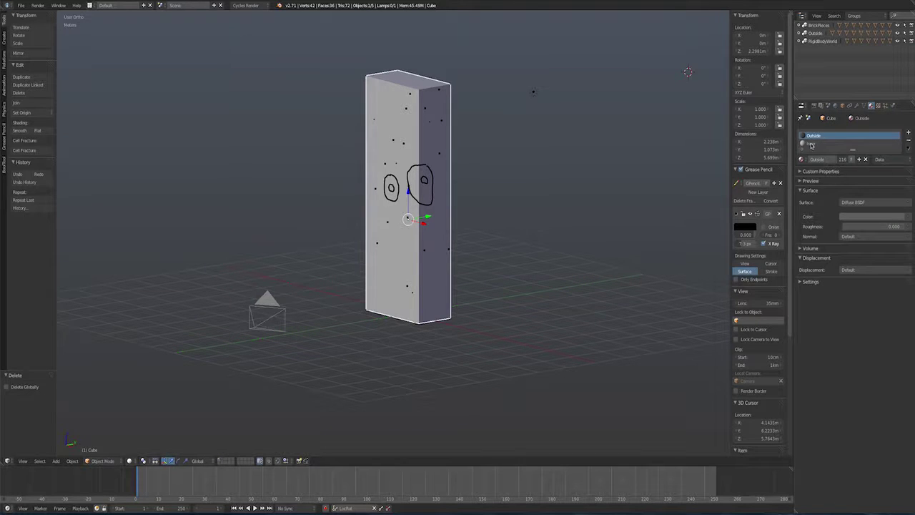
- Redo Cell Fracture settings: material index 1, Source Limit 2000, Noise 0.50
click(24, 151)
click(52, 265)
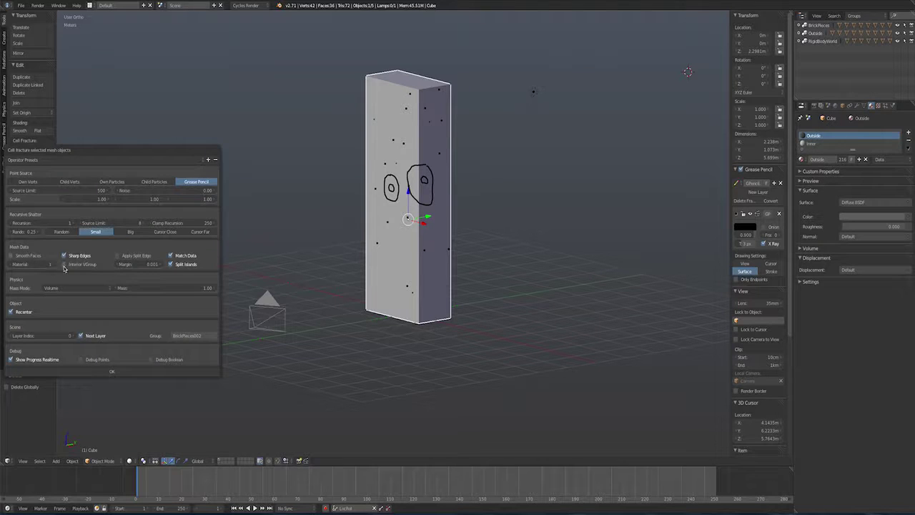
click(88, 191)
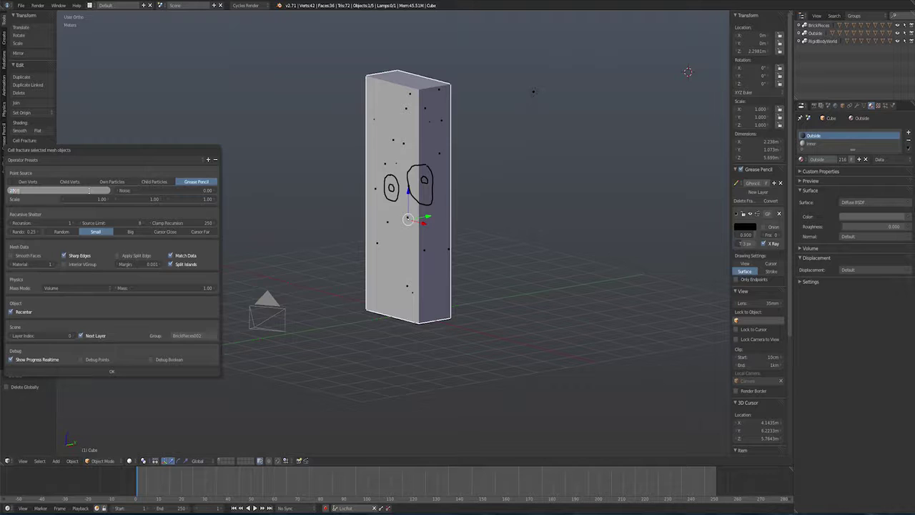
key(Return)
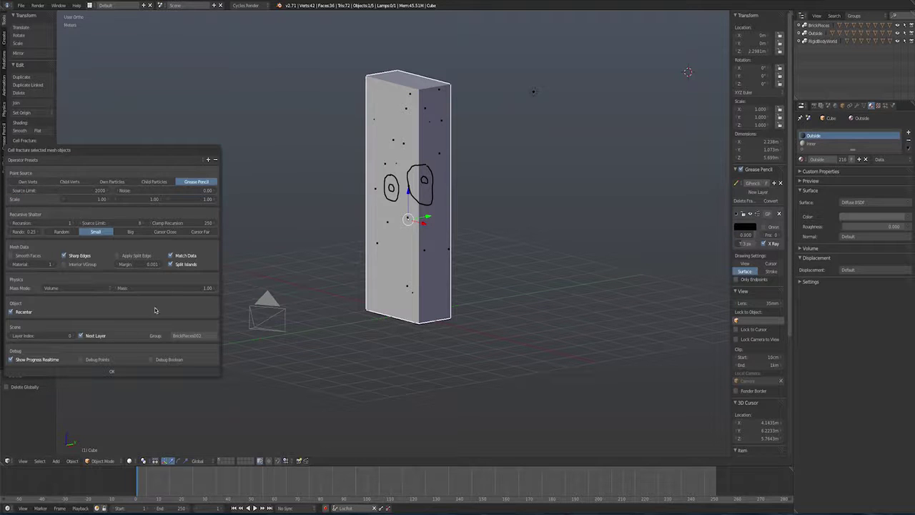
click(206, 192)
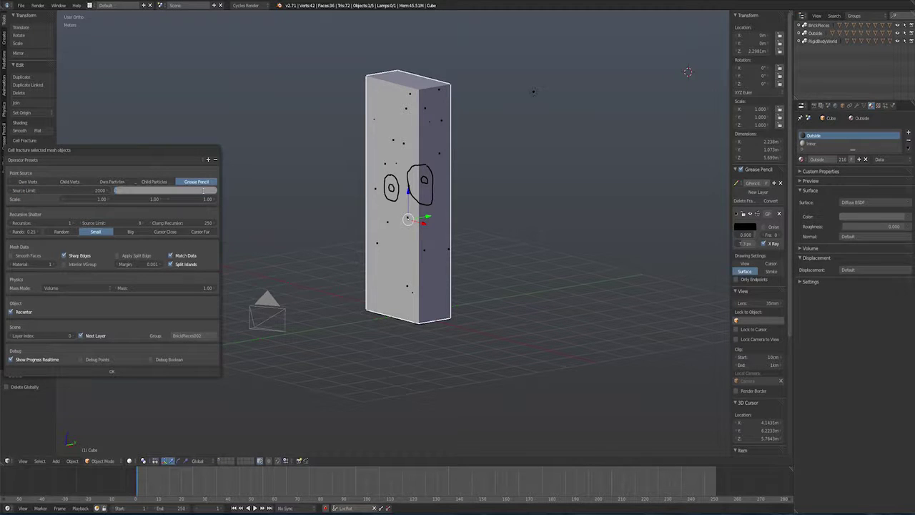
key(Return)
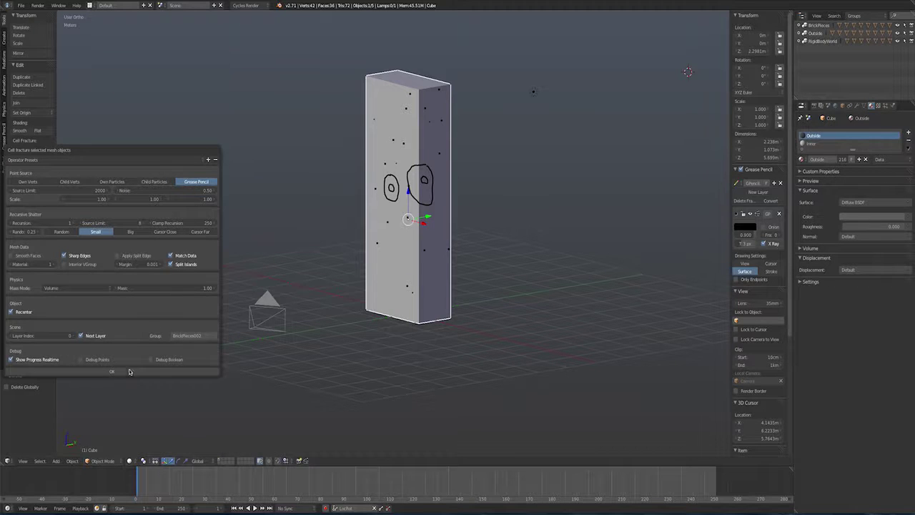
click(202, 336)
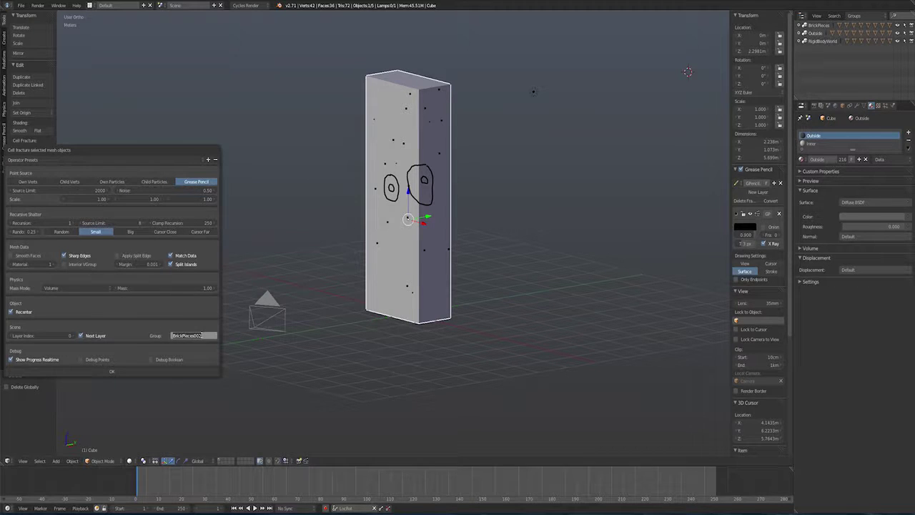
- Run the grease-pencil cell fracture, show both layers, and select a new shard
click(122, 370)
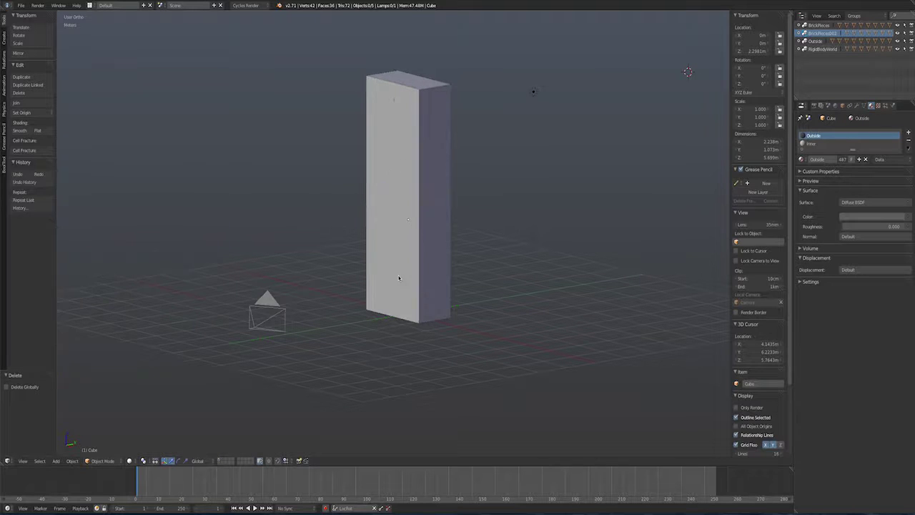
click(222, 459)
mouse_move(425, 224)
middle_down()
mouse_move(343, 221)
mouse_move(422, 225)
middle_up()
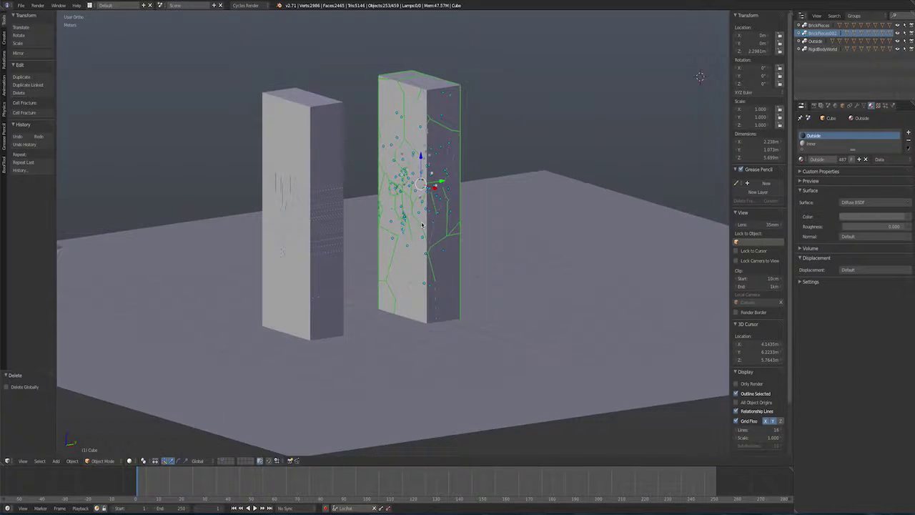
right_click(453, 114)
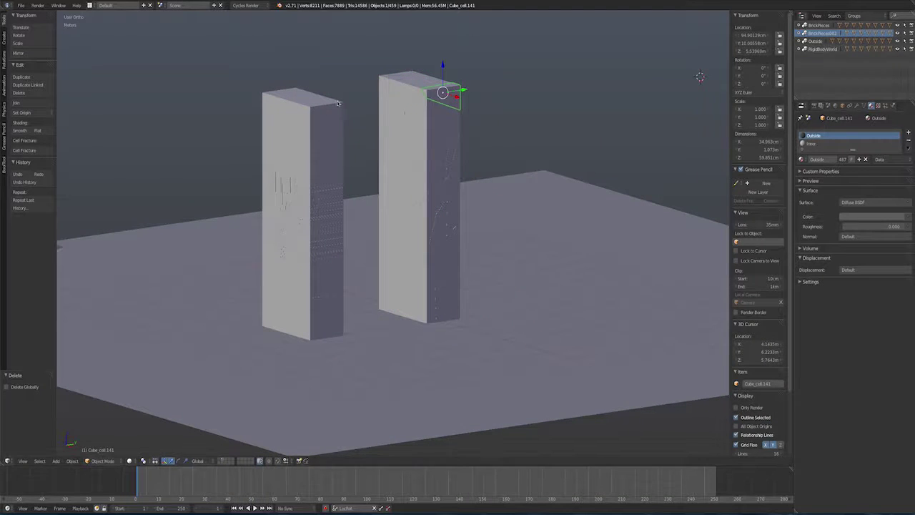
- Make all BrickPieces002 cells active rigid bodies that start deactivated
click(819, 33)
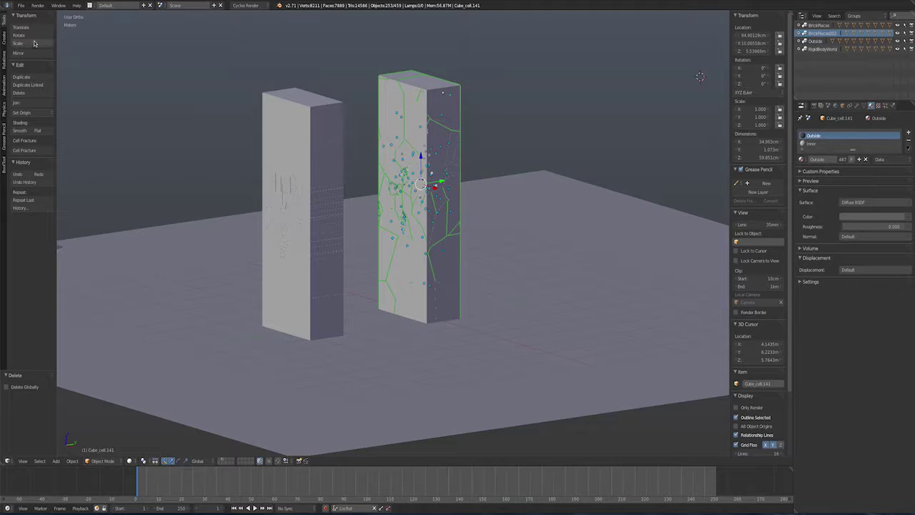
click(3, 111)
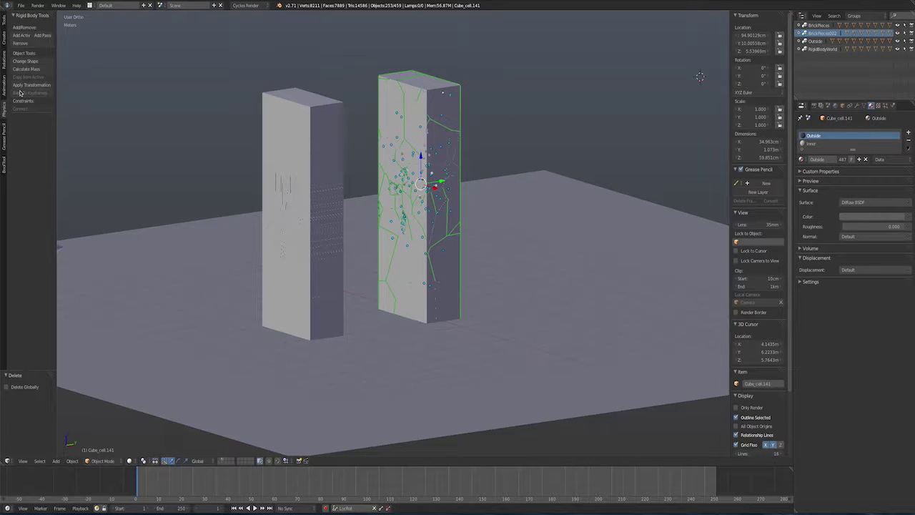
click(22, 35)
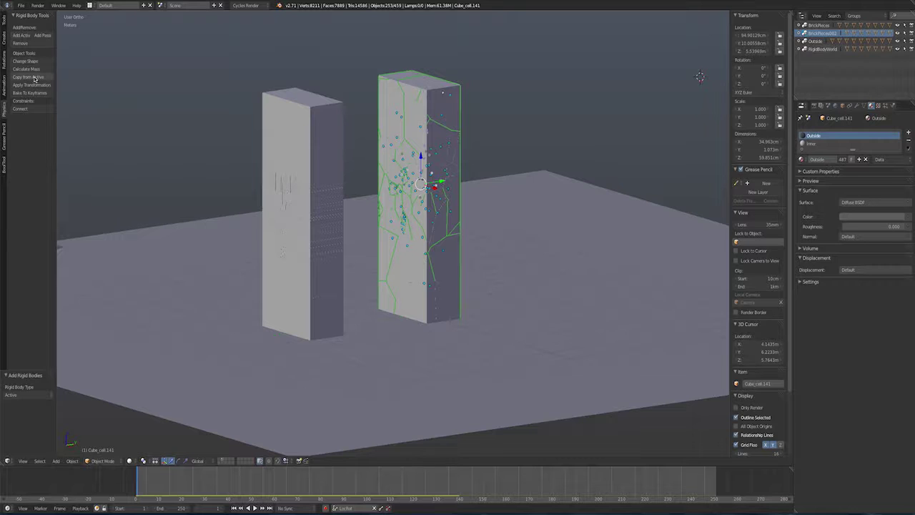
click(892, 106)
click(812, 340)
click(814, 345)
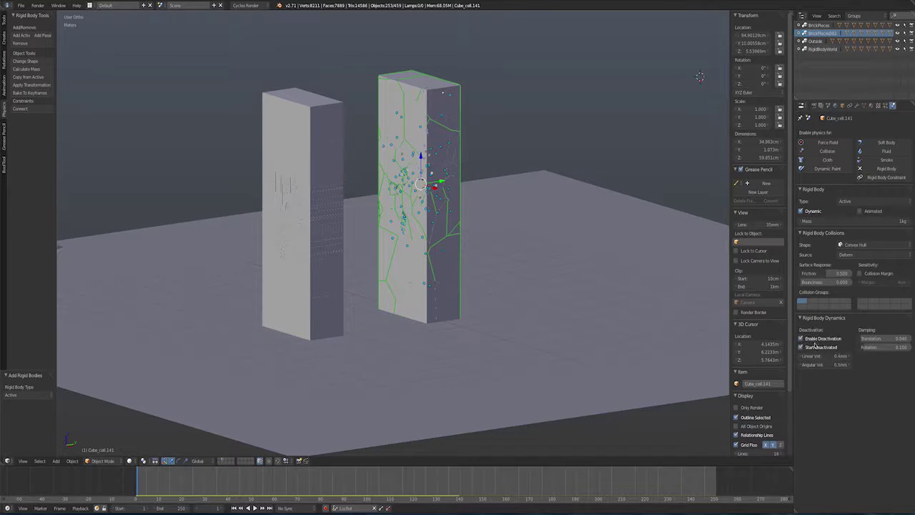
- Copy rigid body settings from the active cell and calculate mass as Concrete
click(30, 77)
click(25, 69)
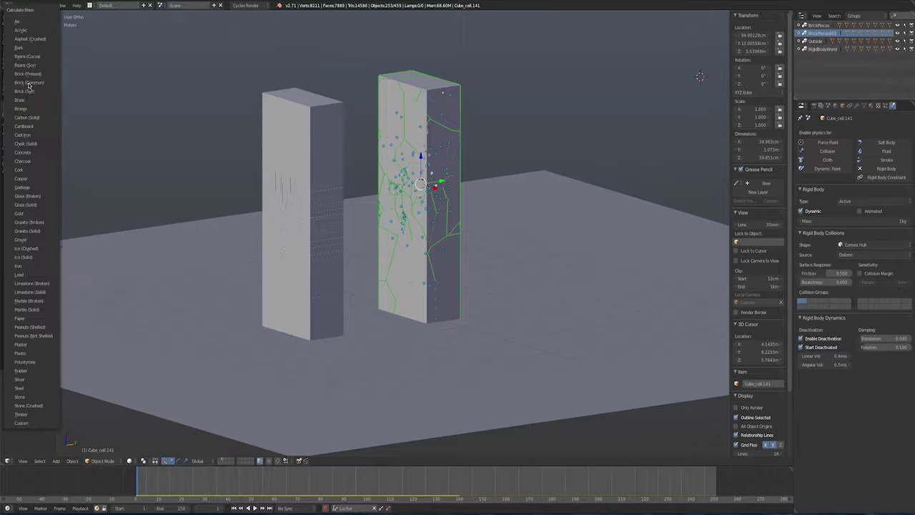
click(32, 153)
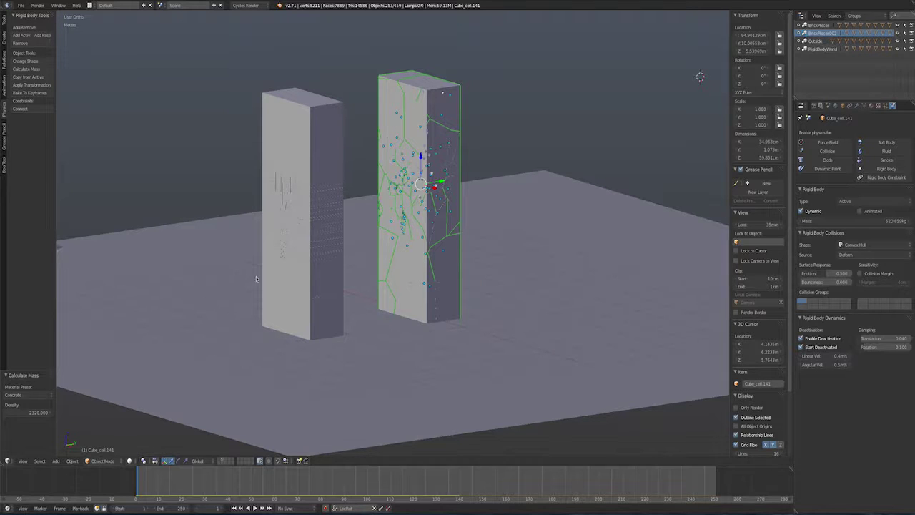
- Replay the rigid-body simulation from frame one several times to watch the projectile shatter both pillars
key(alt+a)
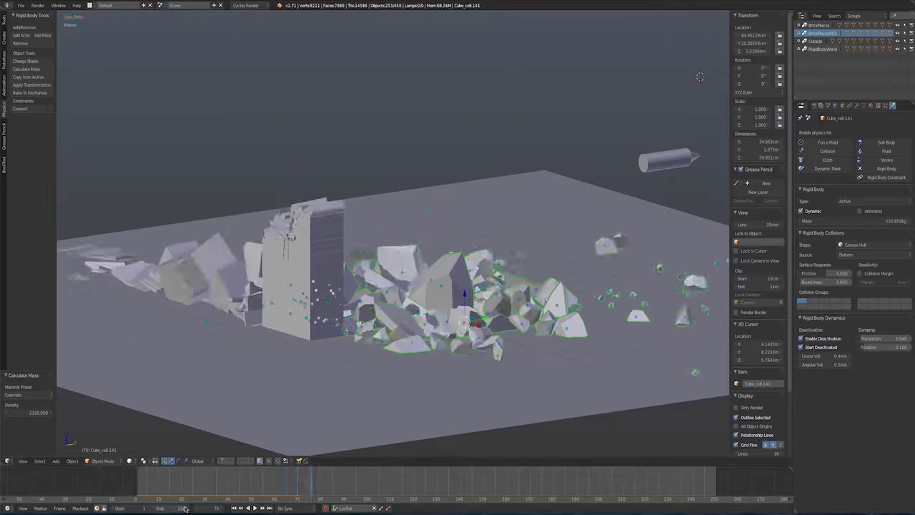
click(159, 482)
drag(159, 482, 137, 484)
key(alt+a)
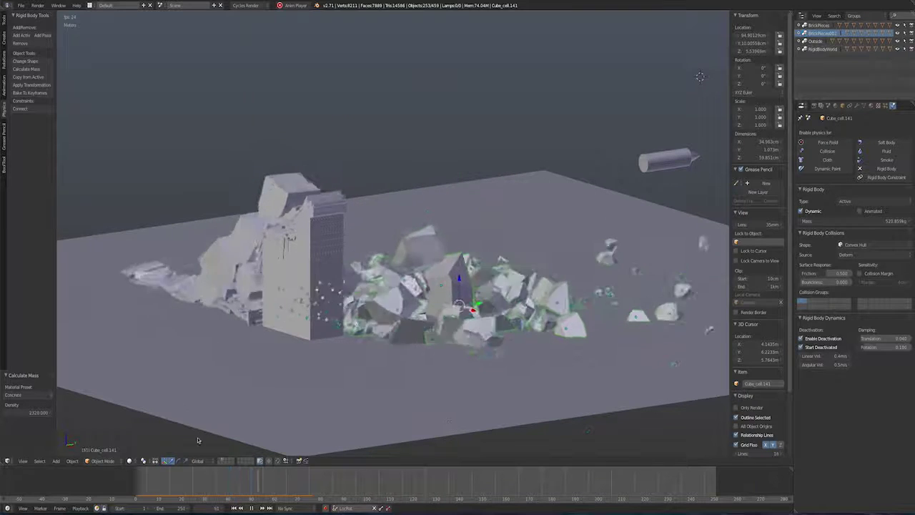
key(alt+a)
click(137, 478)
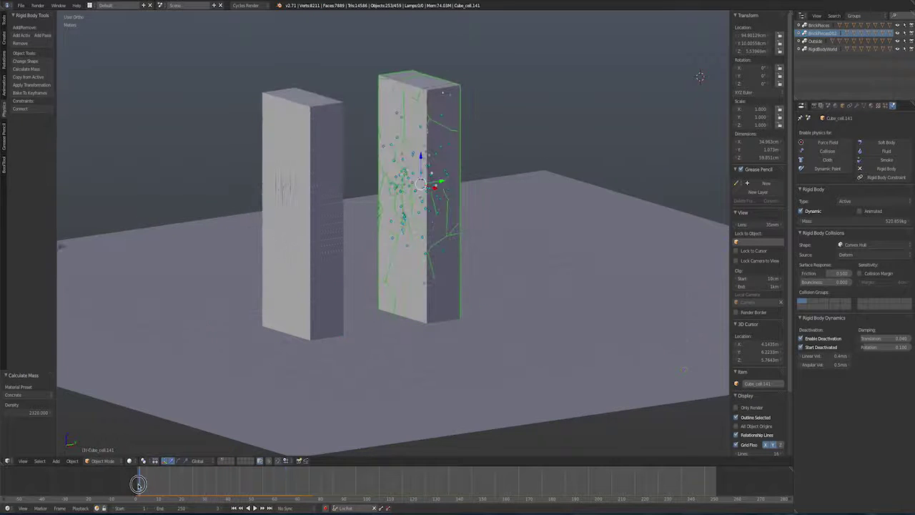
key(alt+a)
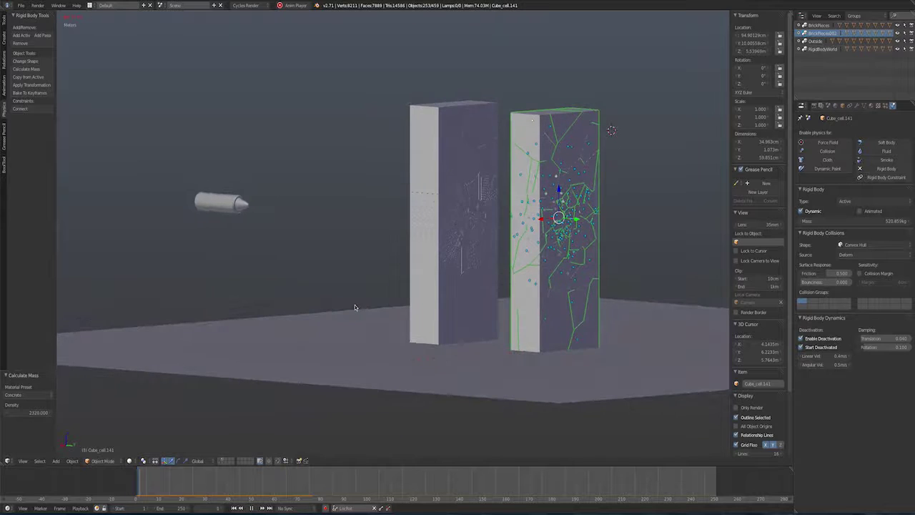
key(alt+a)
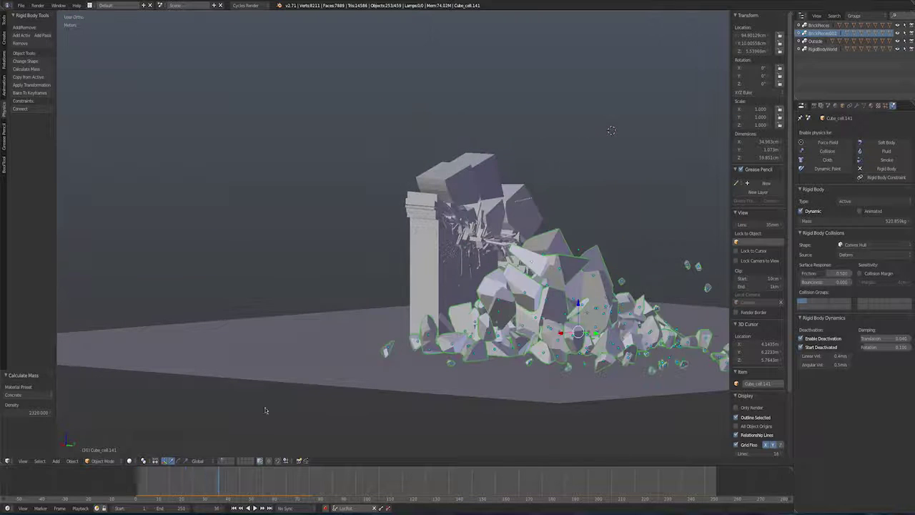
click(137, 475)
middle_drag(336, 236, 368, 256)
key(alt+a)
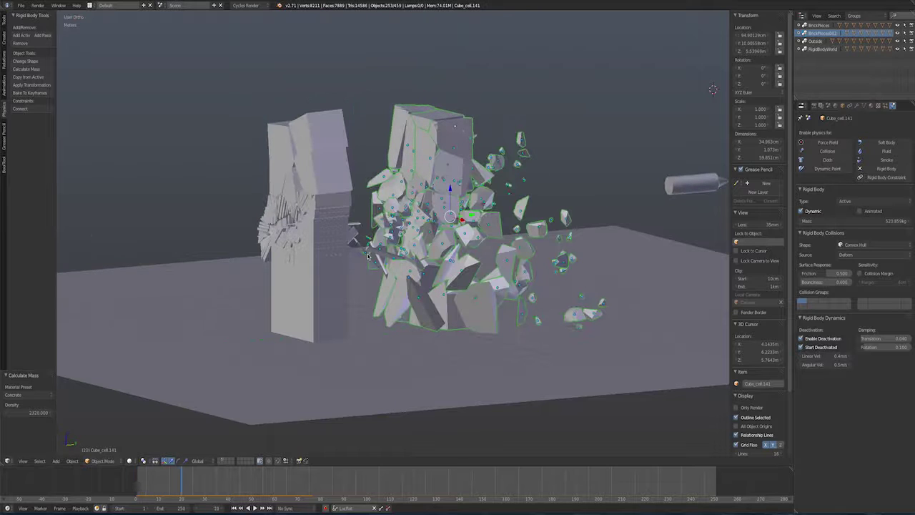
- Look through the scene camera with the viewport shading set to Rendered
key(KP_0)
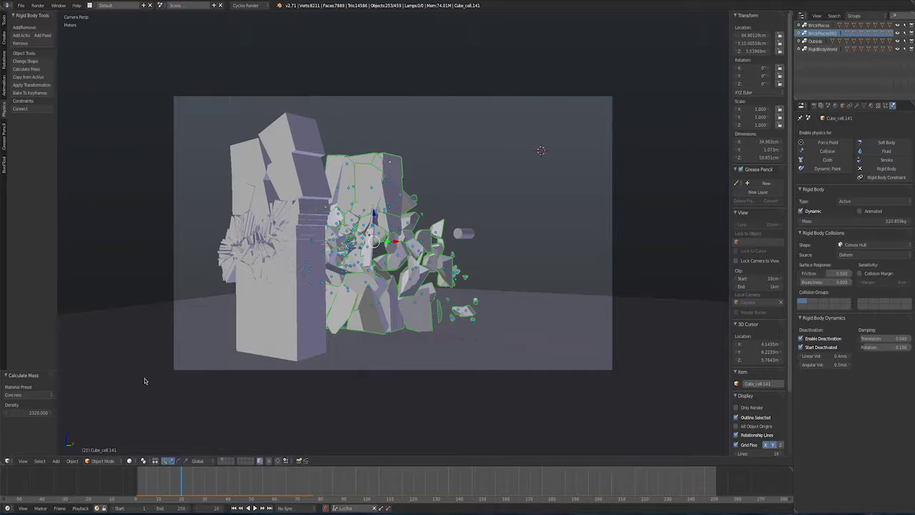
click(131, 460)
click(144, 409)
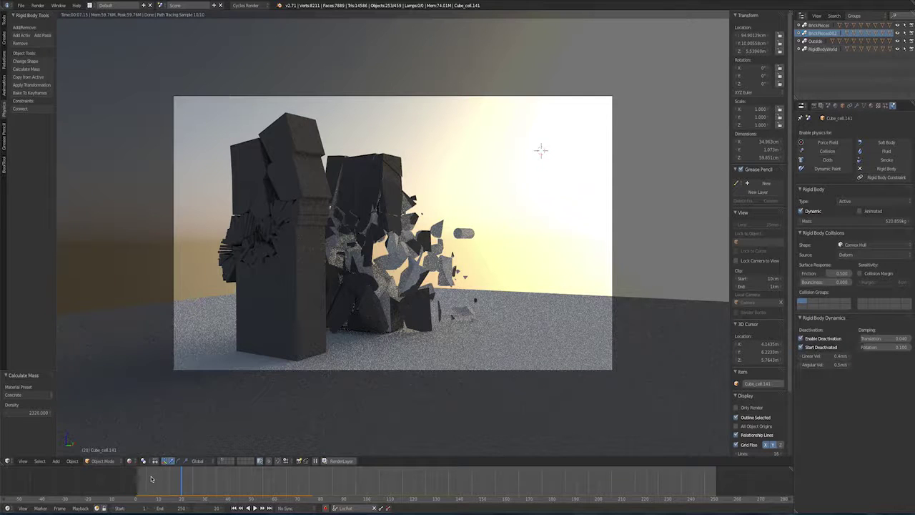
- Go back to Solid shading, rewind to the start, and switch to the second pillar's scene layer
click(129, 460)
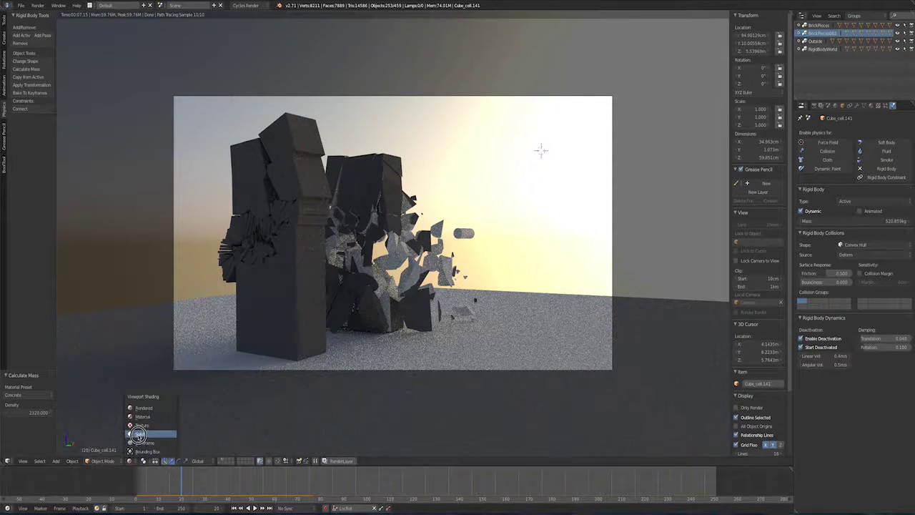
click(146, 433)
mouse_move(149, 485)
mouse_down()
mouse_move(135, 484)
mouse_move(200, 484)
mouse_move(137, 481)
mouse_up()
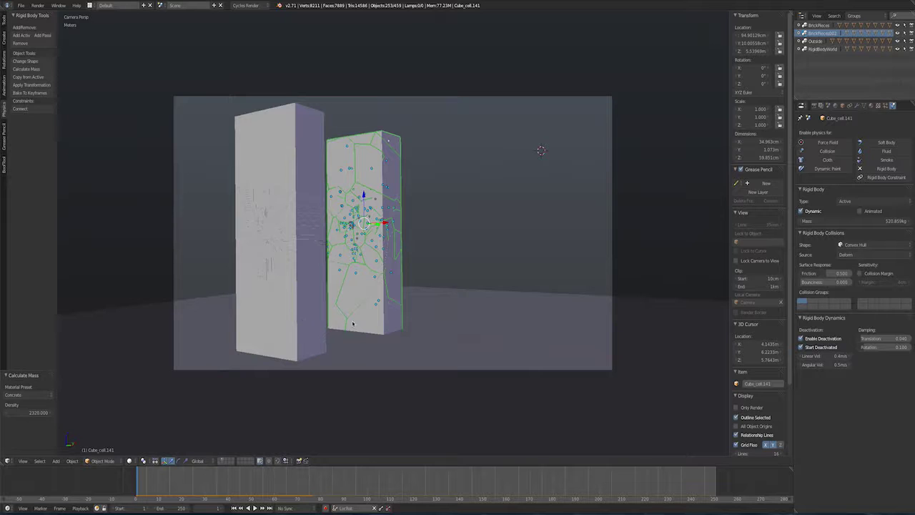
click(221, 460)
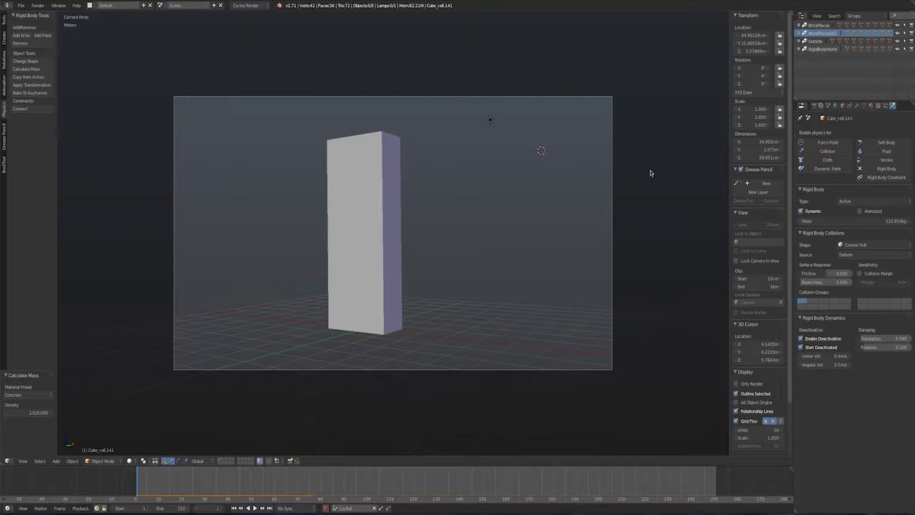
- Set the Outliner to All Scenes, unhide the two hidden pillars and inspect them
click(855, 15)
click(855, 14)
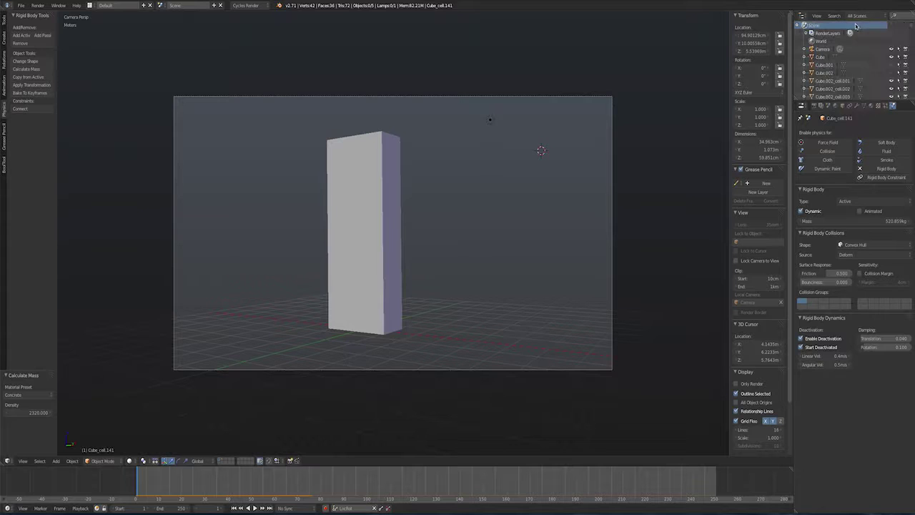
click(892, 64)
click(892, 73)
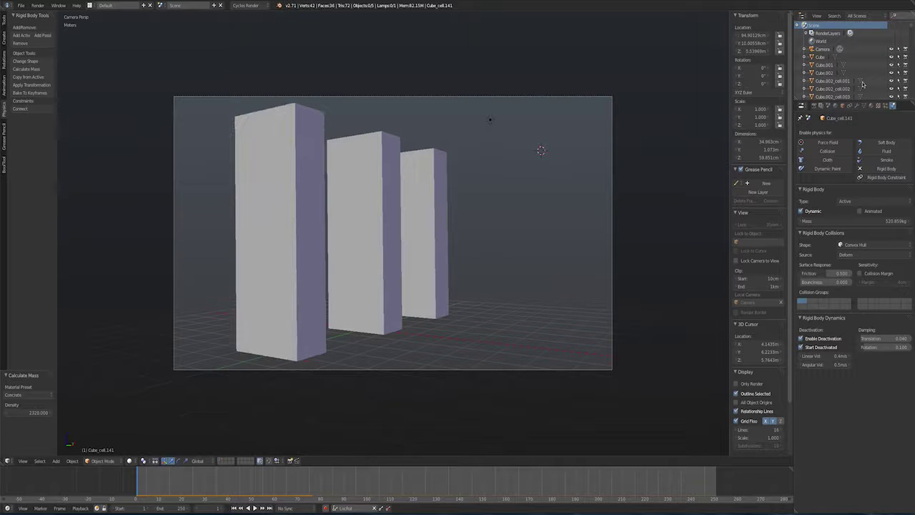
click(431, 206)
click(363, 215)
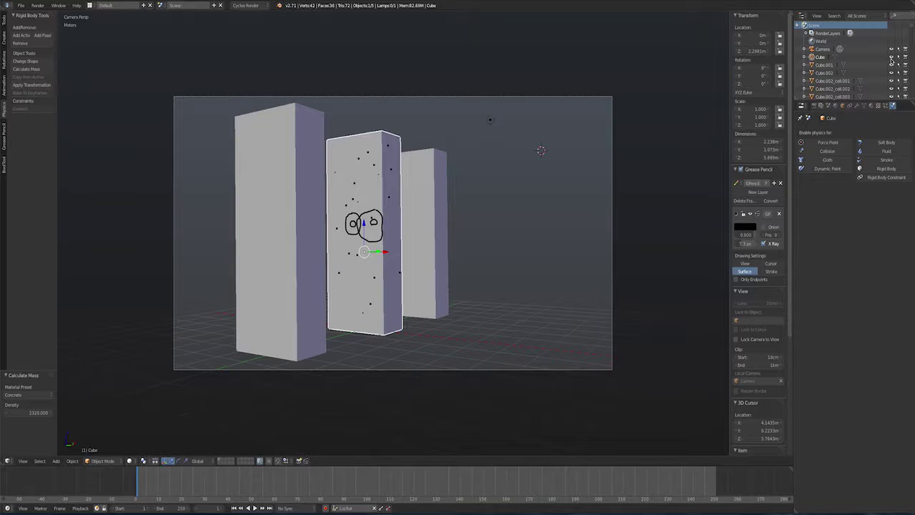
- Hide Cube and Cube.002, then select Cube.001 and view it from the front
click(891, 56)
click(825, 73)
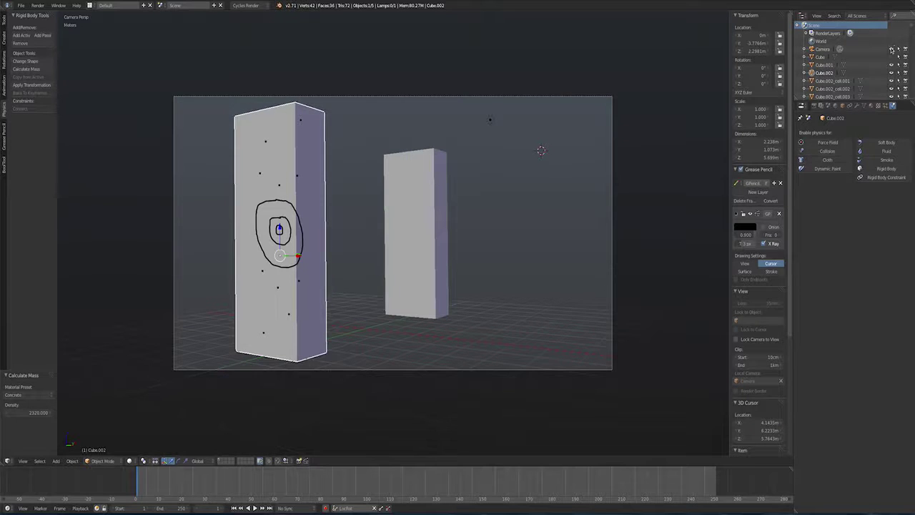
click(891, 65)
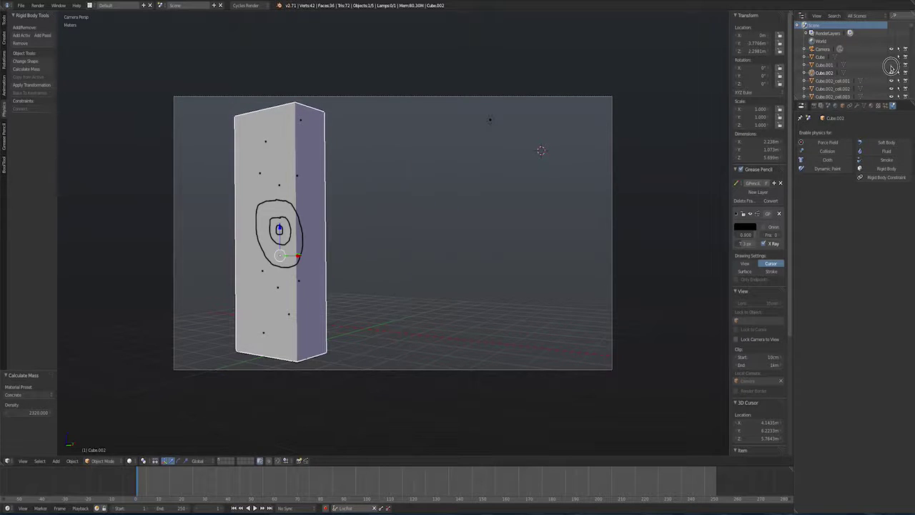
click(891, 65)
click(892, 73)
click(442, 219)
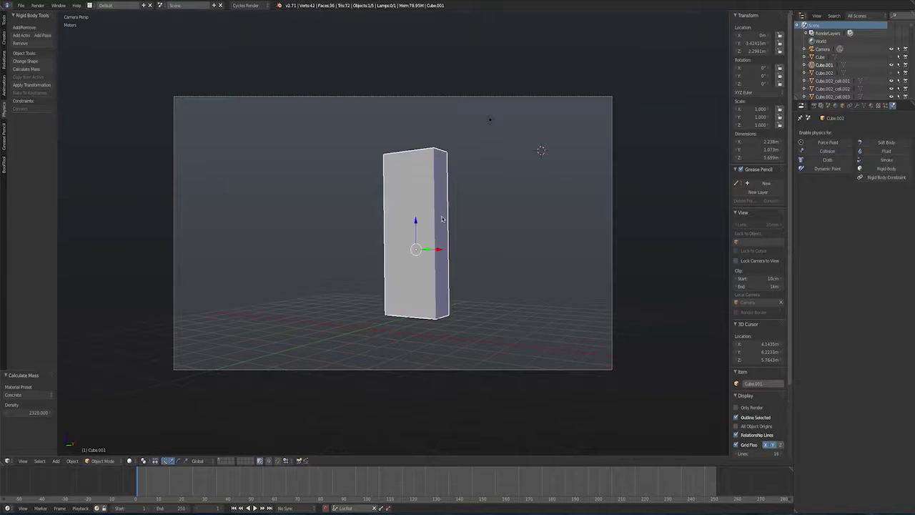
key(KP_1)
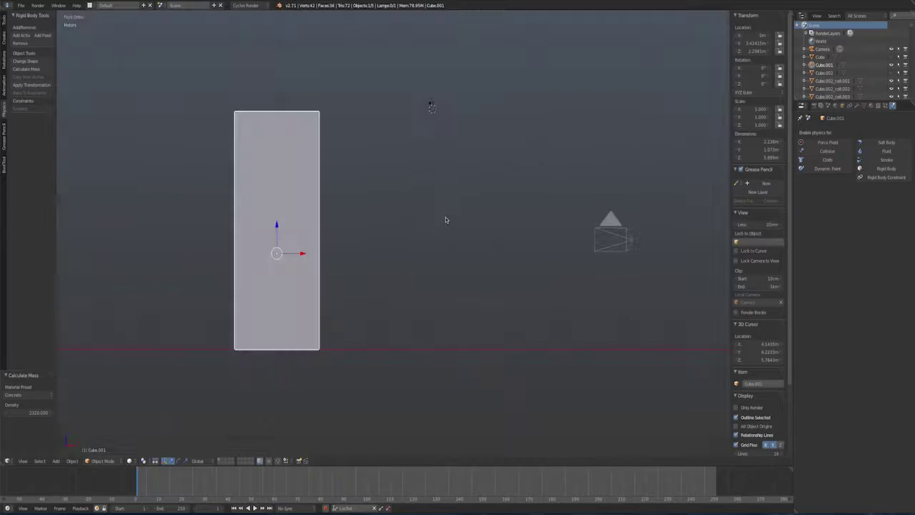
- Add a new Surface grease pencil, then draw a circle, swirl and guide dots on the front face
click(762, 183)
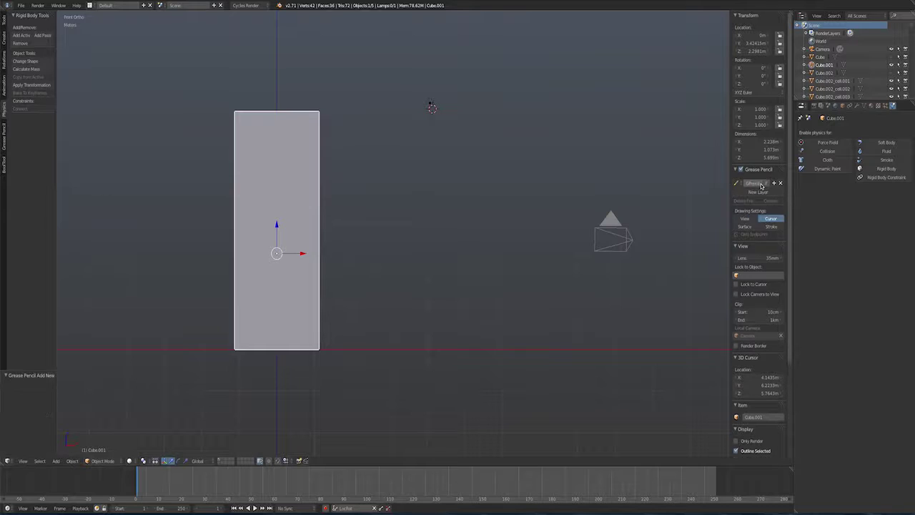
click(748, 228)
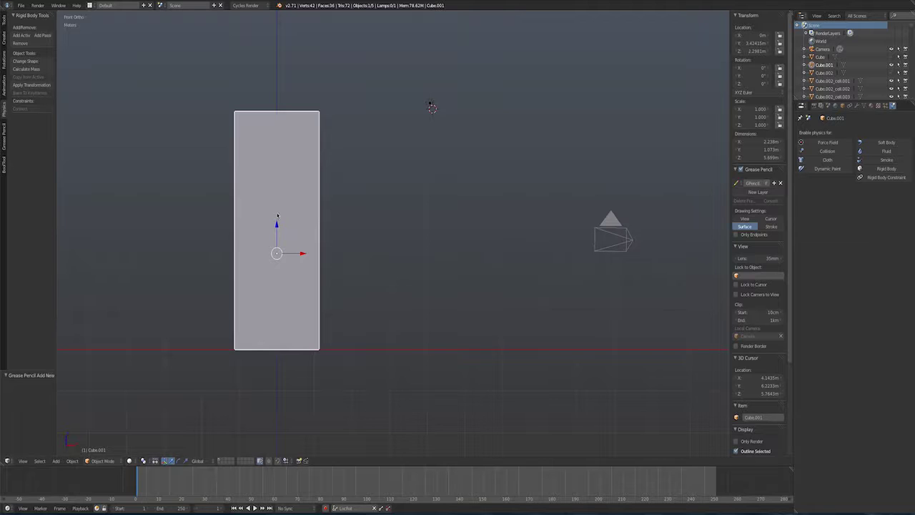
mouse_move(277, 220)
mouse_down()
mouse_move(263, 223)
mouse_move(286, 213)
mouse_move(275, 207)
mouse_up()
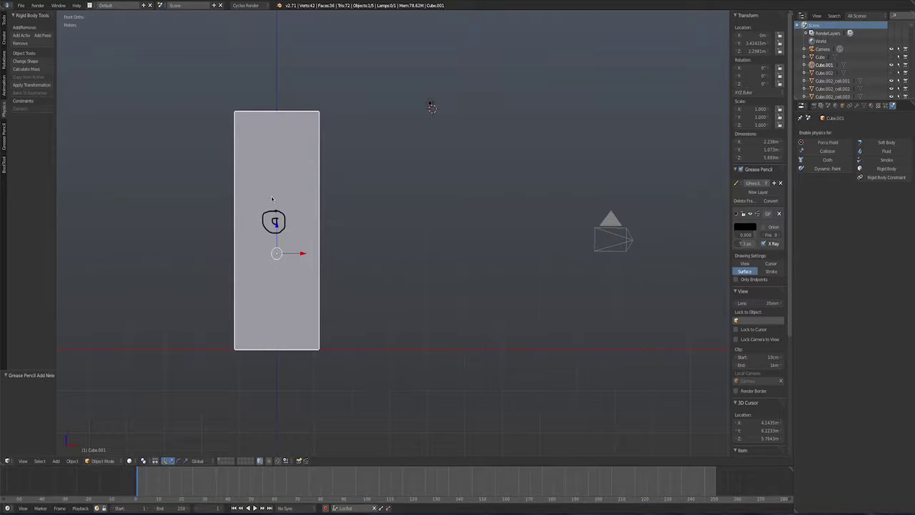
click(288, 195)
click(280, 274)
click(252, 291)
click(294, 322)
mouse_move(277, 219)
mouse_down()
mouse_move(266, 218)
mouse_move(272, 229)
mouse_move(282, 223)
mouse_move(275, 214)
mouse_move(280, 223)
mouse_up()
- On another side of the pillar, draw spiral loops plus dots near the top and bottom
key(KP_3)
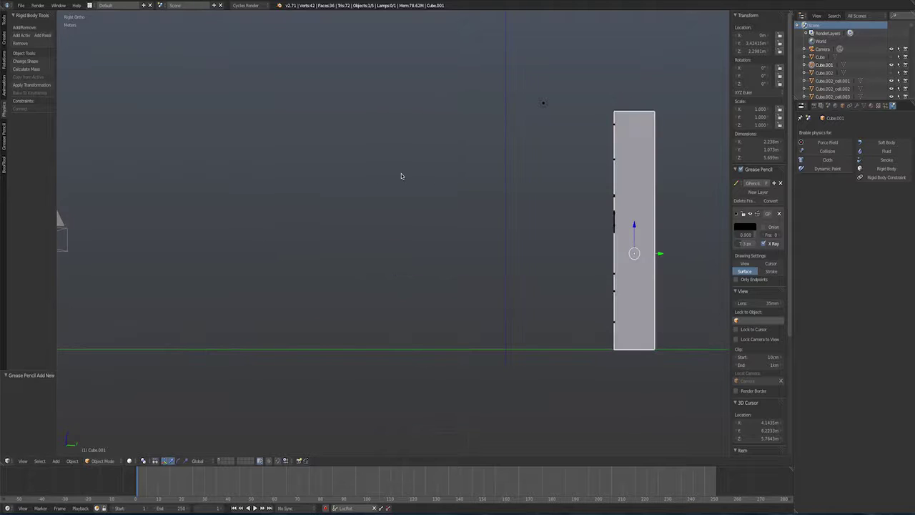
key(KP_4)
key(KP_4)
key(KP_4)
key(KP_4)
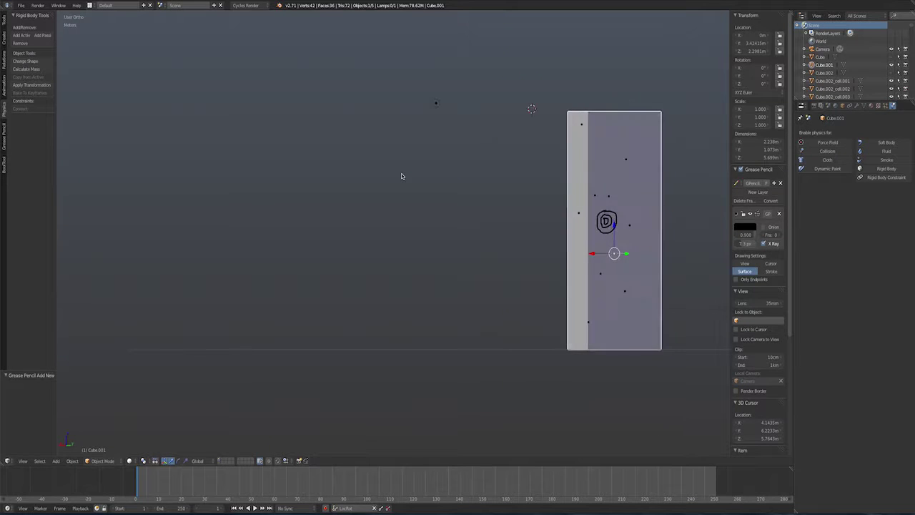
key(KP_4)
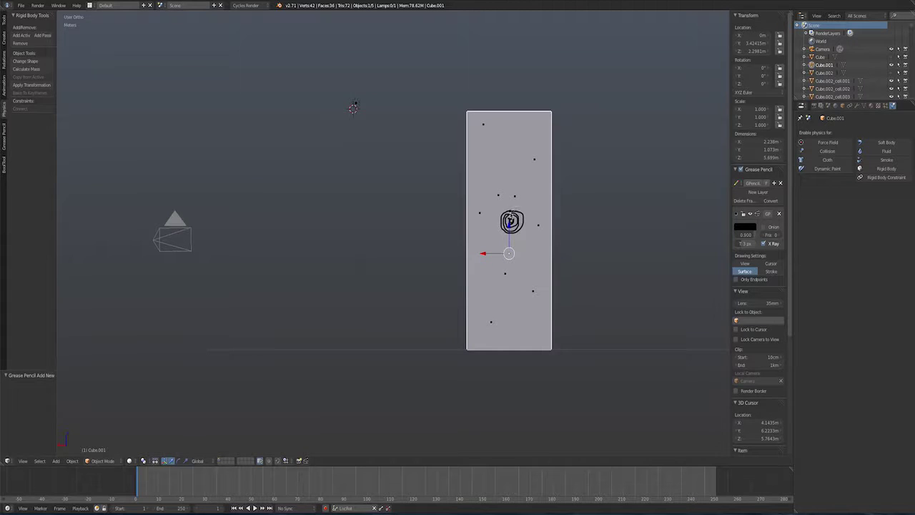
mouse_move(505, 209)
mouse_down()
mouse_move(508, 236)
mouse_move(526, 228)
mouse_move(501, 209)
mouse_up()
click(522, 133)
click(493, 298)
click(527, 318)
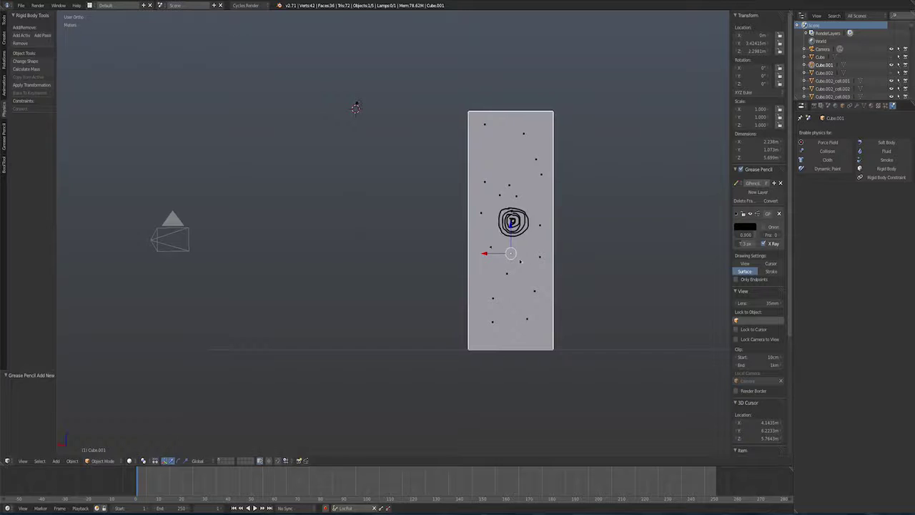
middle_drag(520, 261, 630, 261)
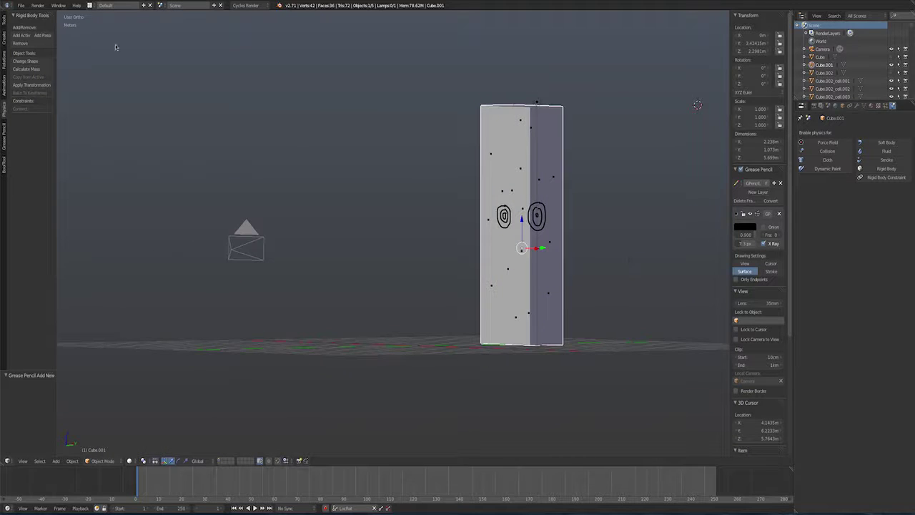
click(3, 21)
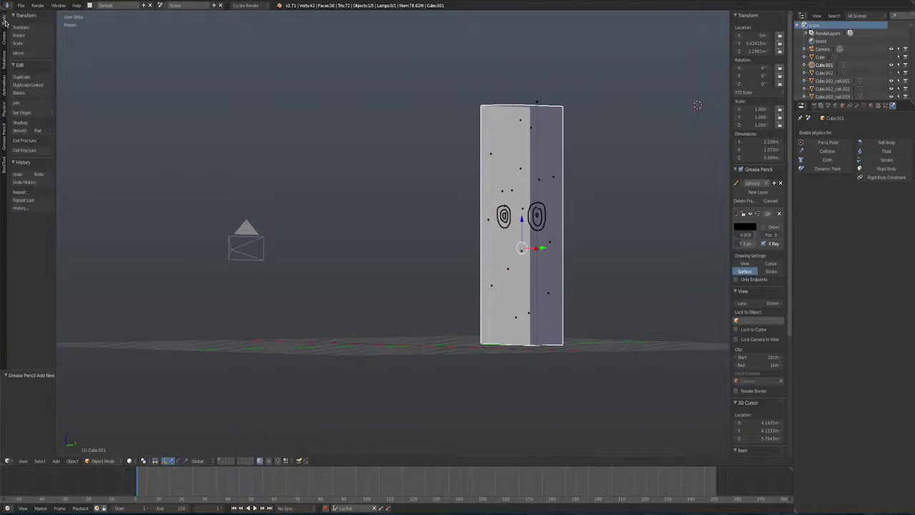
- Cell-fracture Cube.001 using Source Limit 5000, Clamp Recursion 300 and group BrickPieces003
click(26, 150)
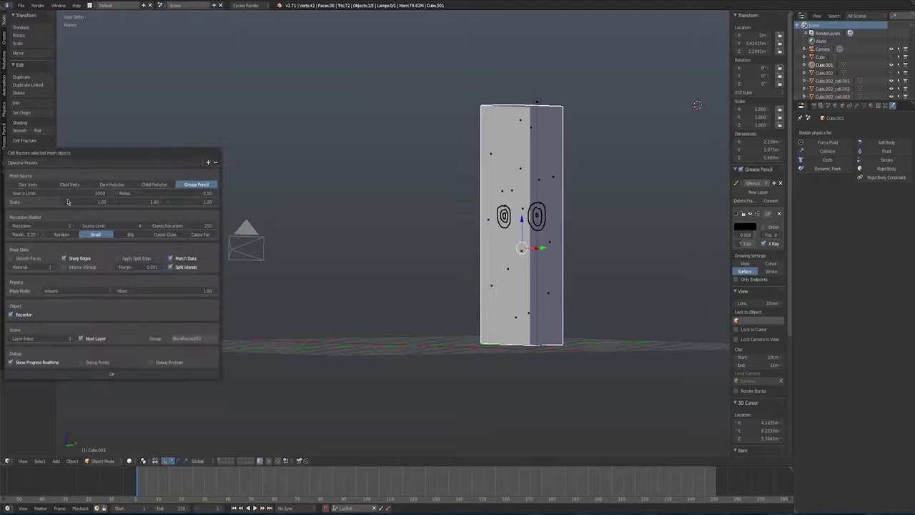
click(85, 193)
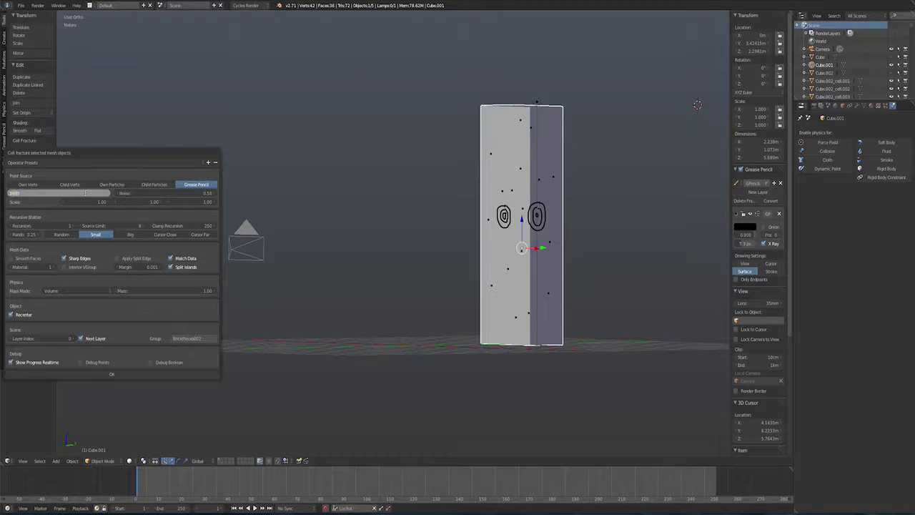
key(Return)
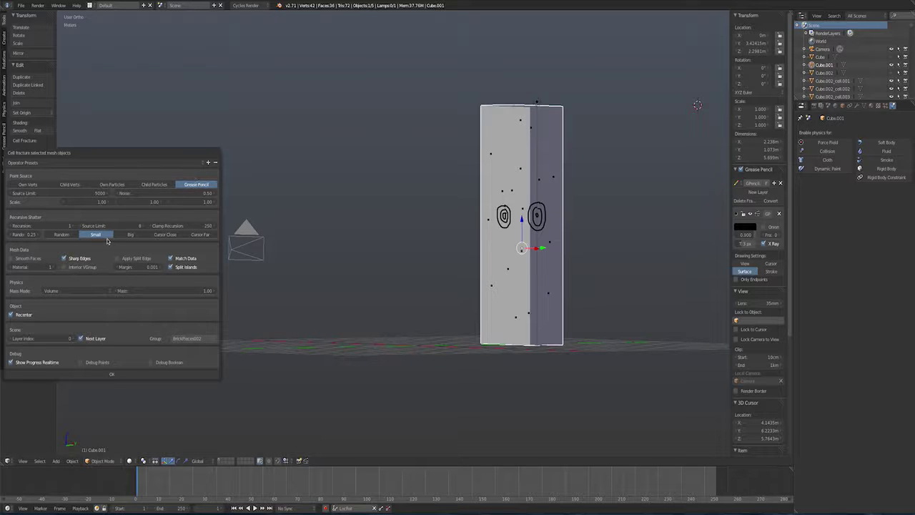
click(197, 226)
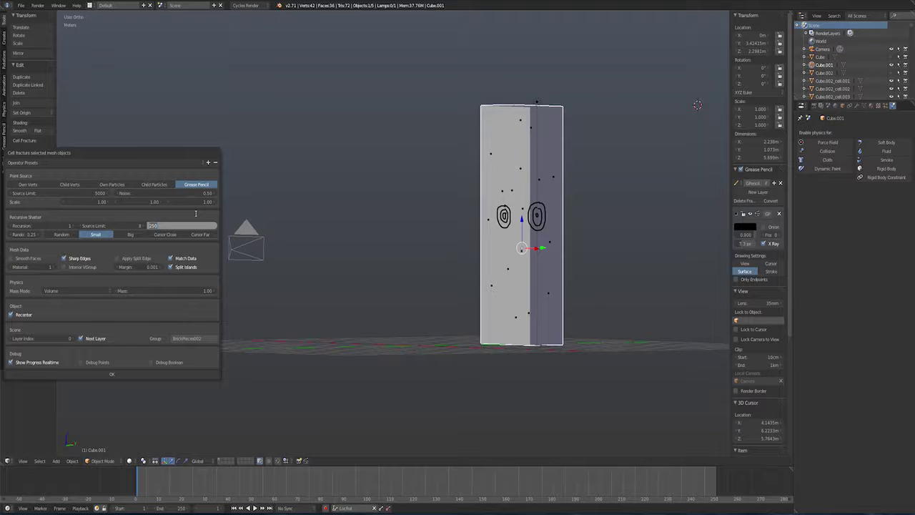
text(300)
key(Return)
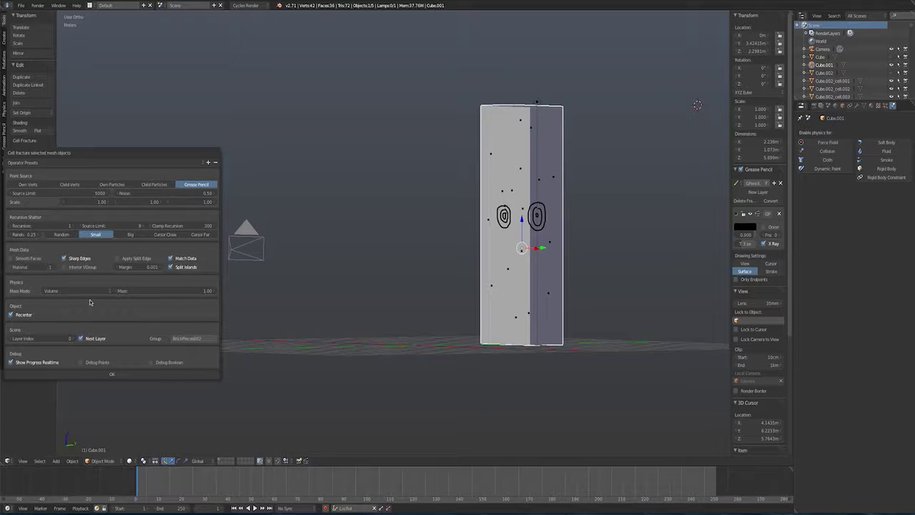
click(203, 338)
key(Return)
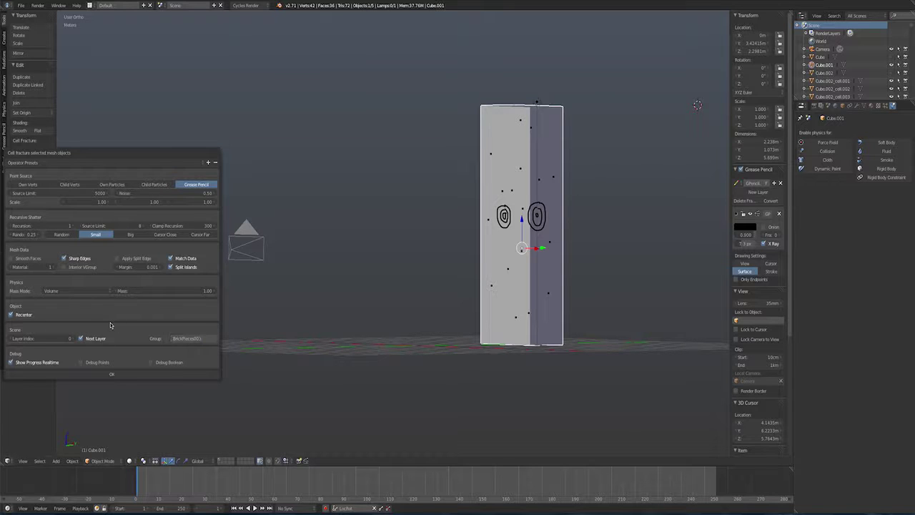
click(90, 375)
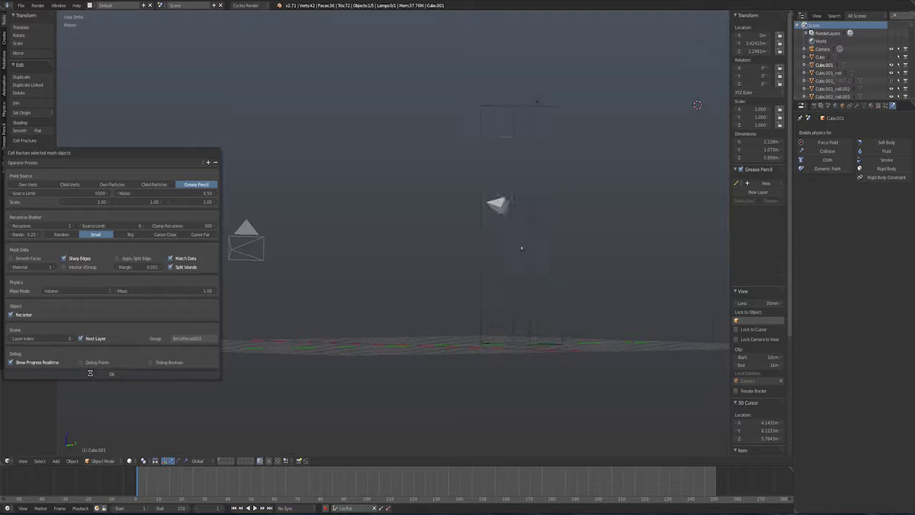
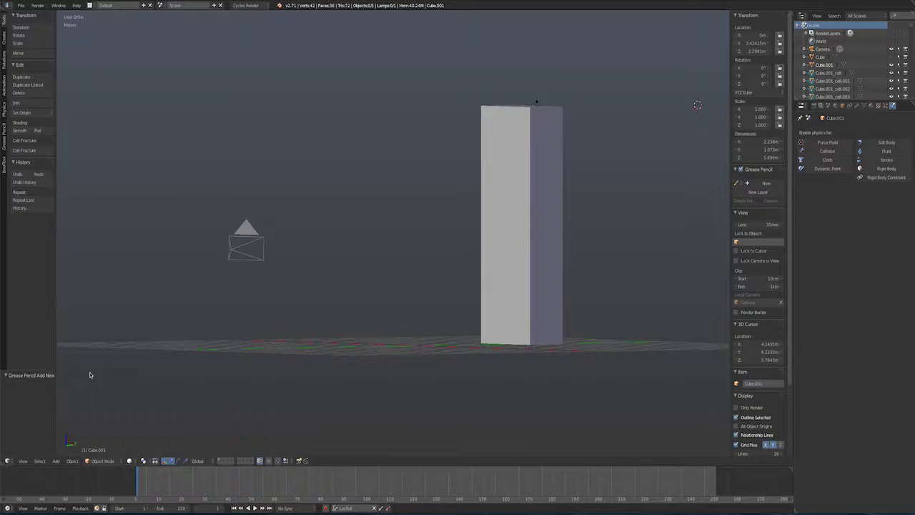
- Show the fractured-columns layer, orbit to look down, and select a piece atop the third column
click(222, 460)
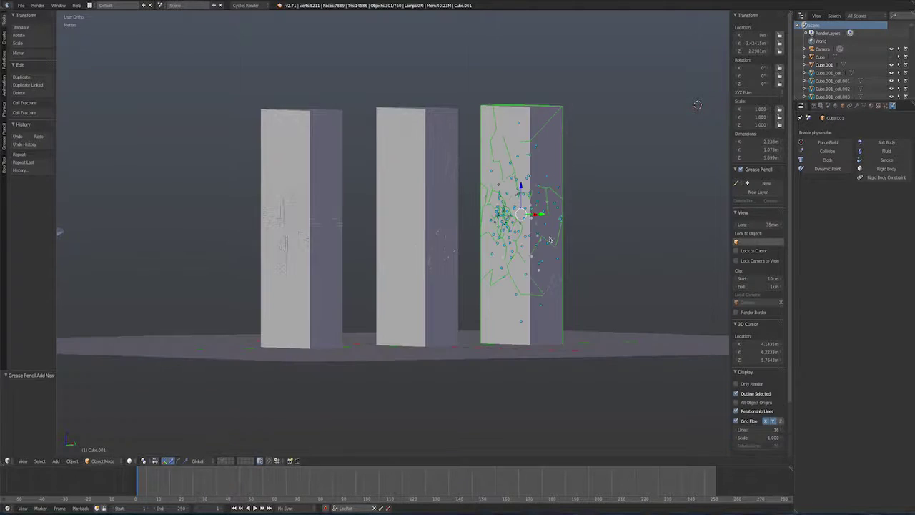
mouse_move(552, 240)
middle_down()
mouse_move(563, 208)
mouse_move(526, 233)
mouse_move(561, 226)
middle_up()
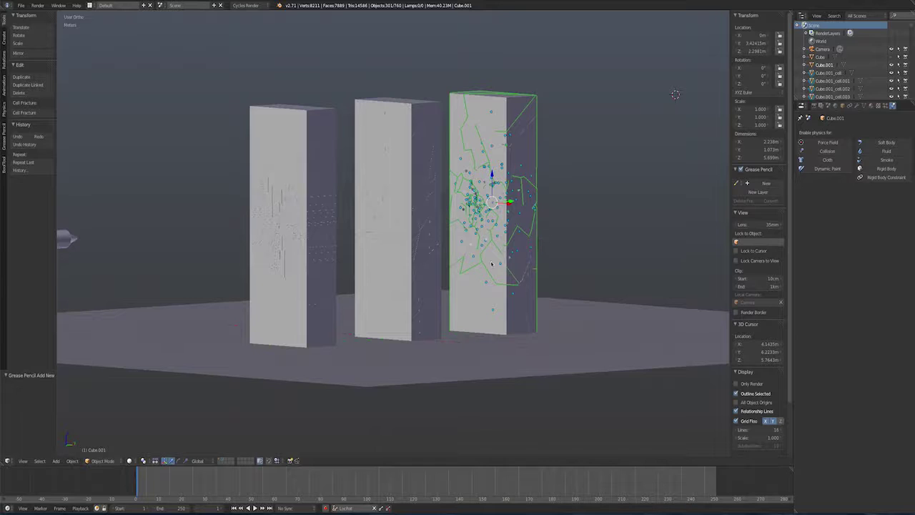
right_click(521, 108)
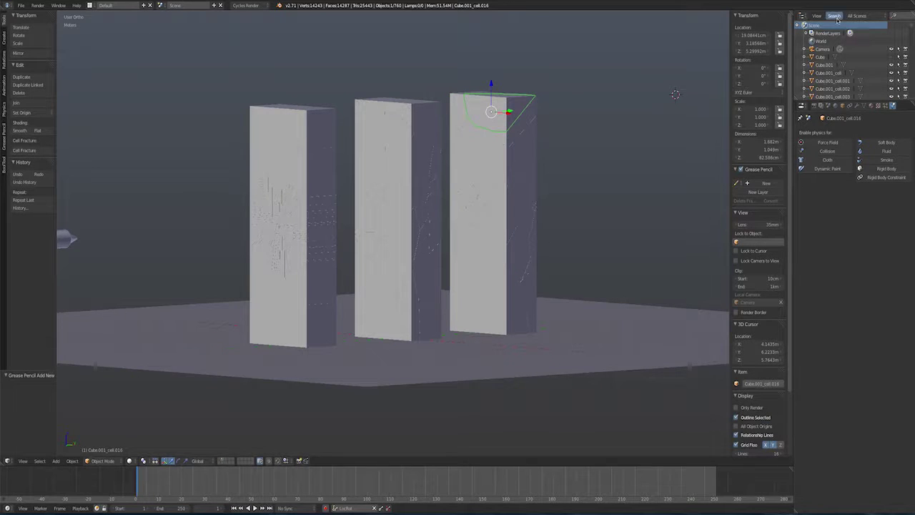
- Select all of the third column's fracture pieces from the Outliner's Groups view
click(857, 16)
click(851, 77)
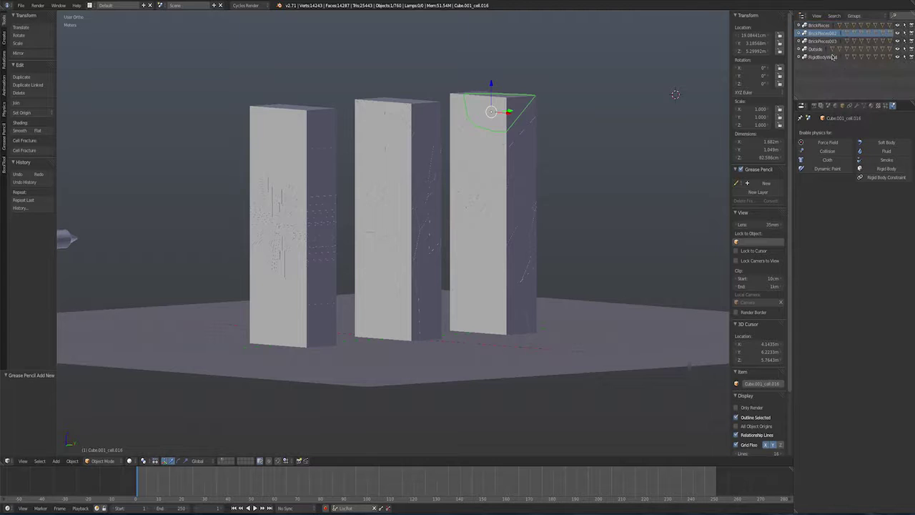
click(824, 40)
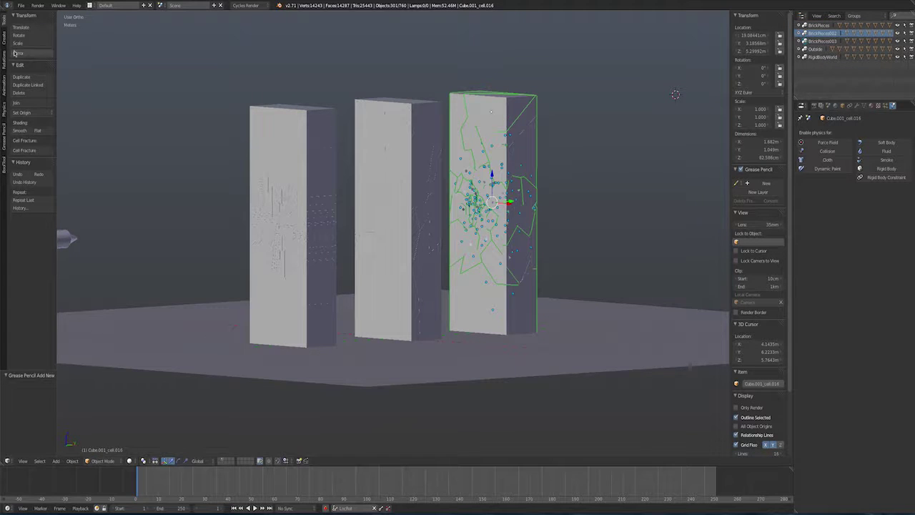
- Make the pieces active rigid bodies with Enable Deactivation and Start Deactivated ticked
click(3, 109)
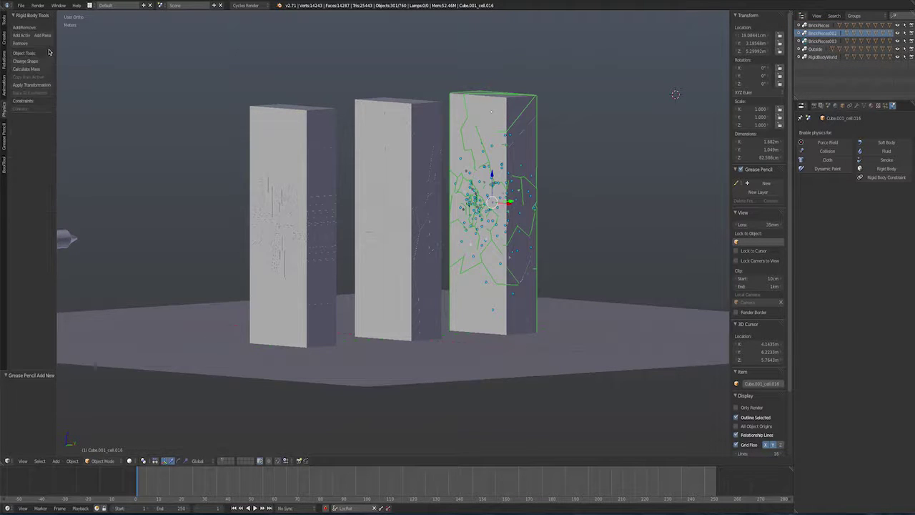
click(19, 37)
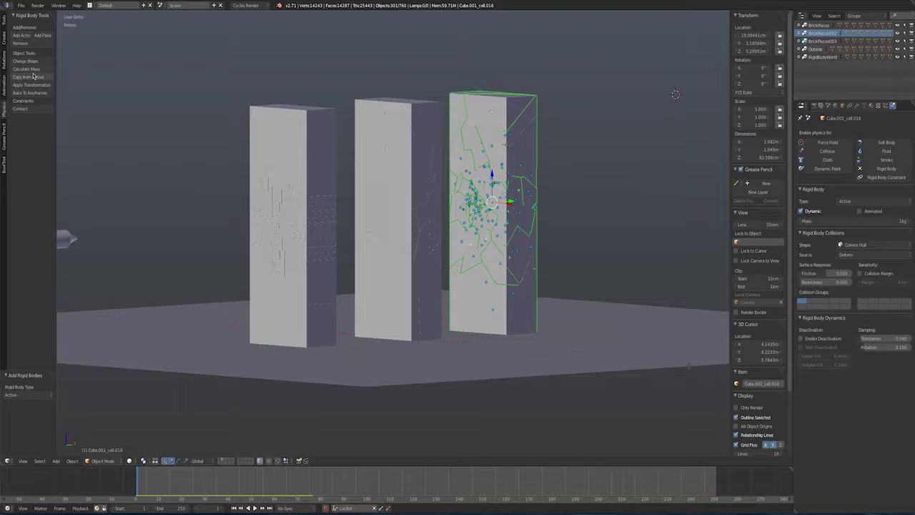
click(824, 339)
click(821, 347)
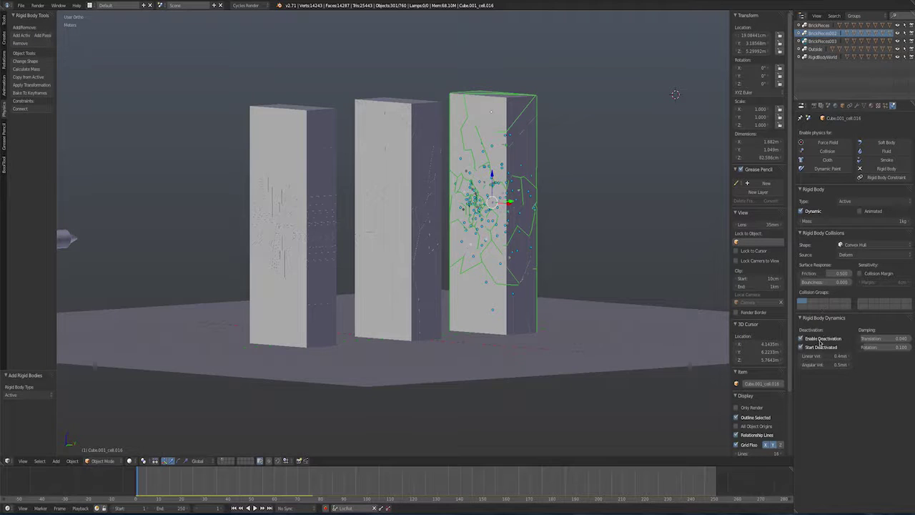
- Copy the rigid body settings to all pieces, calculate Concrete mass, and play the simulation
click(34, 77)
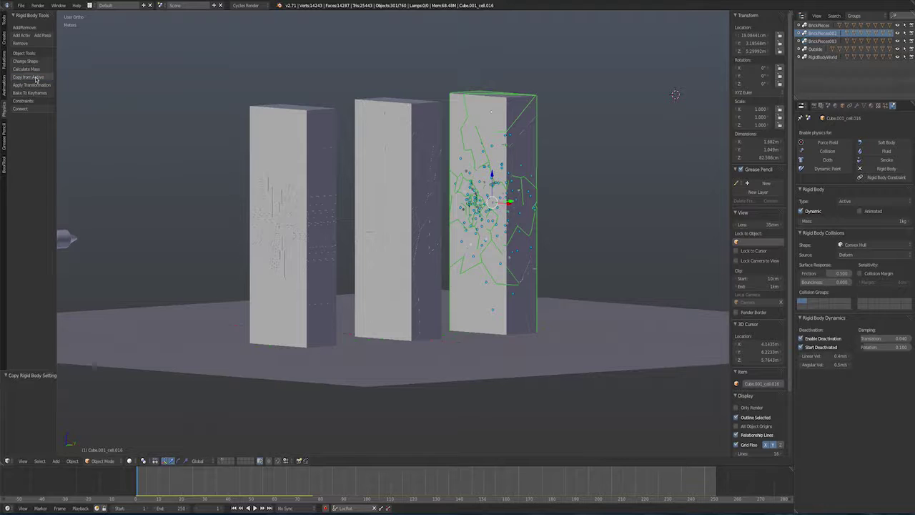
click(27, 69)
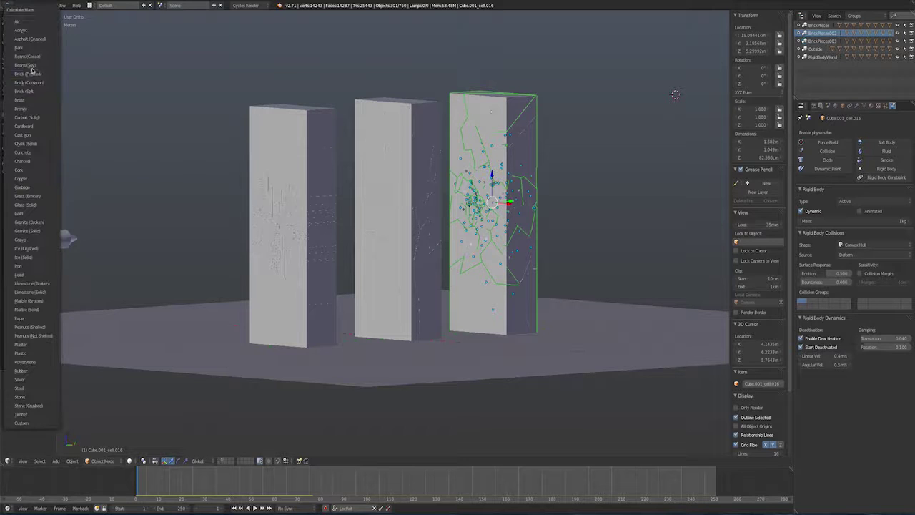
click(27, 152)
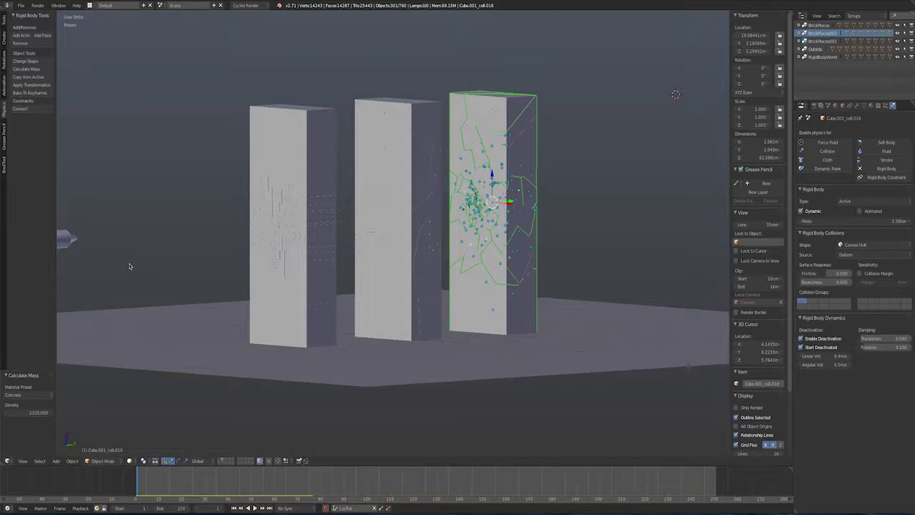
key(alt+a)
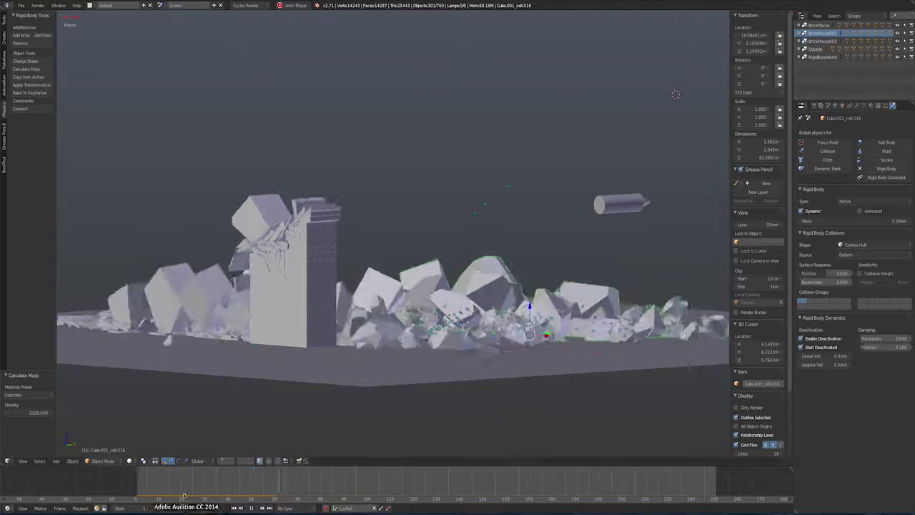
drag(184, 495, 172, 478)
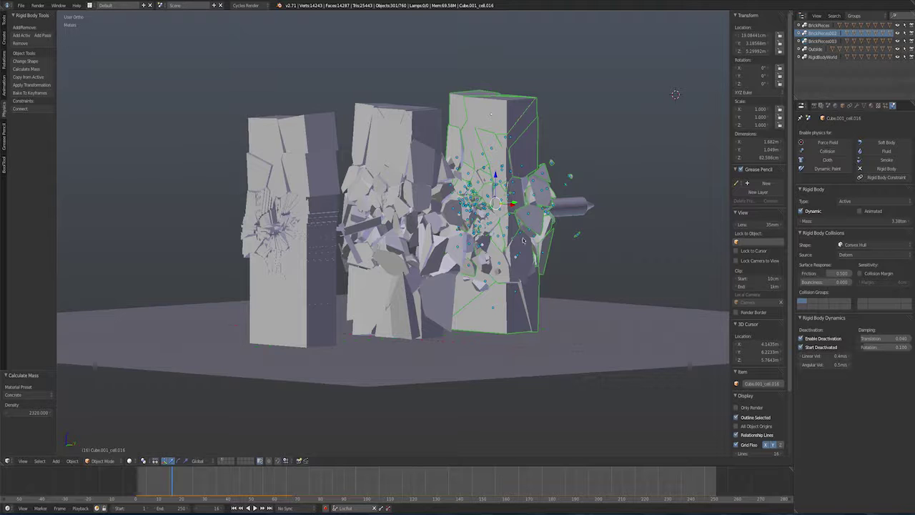
drag(202, 474, 159, 475)
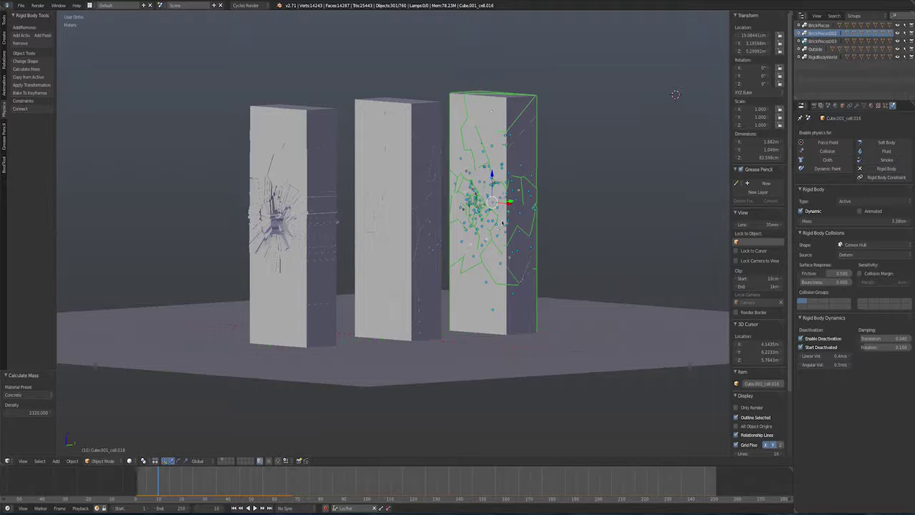
drag(178, 478, 153, 480)
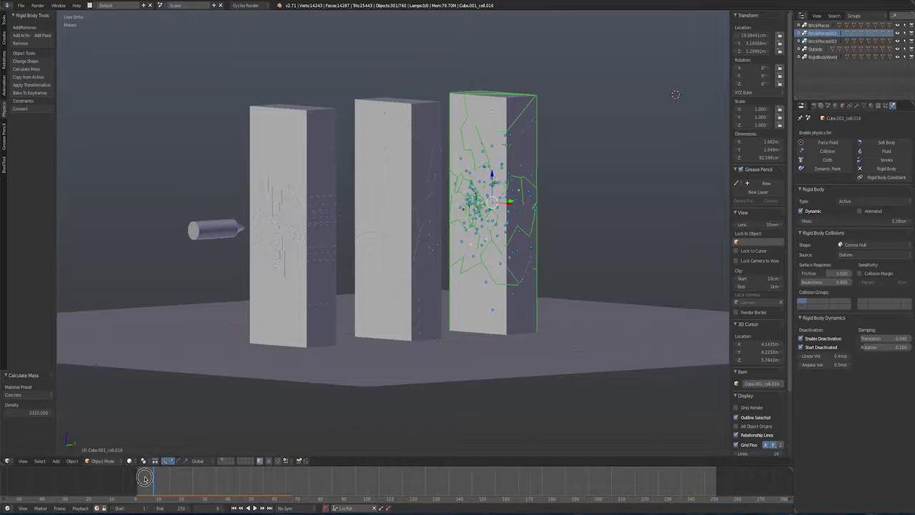
- Replay the simulation from the start to about frame 21 and render that frame
drag(147, 479, 138, 480)
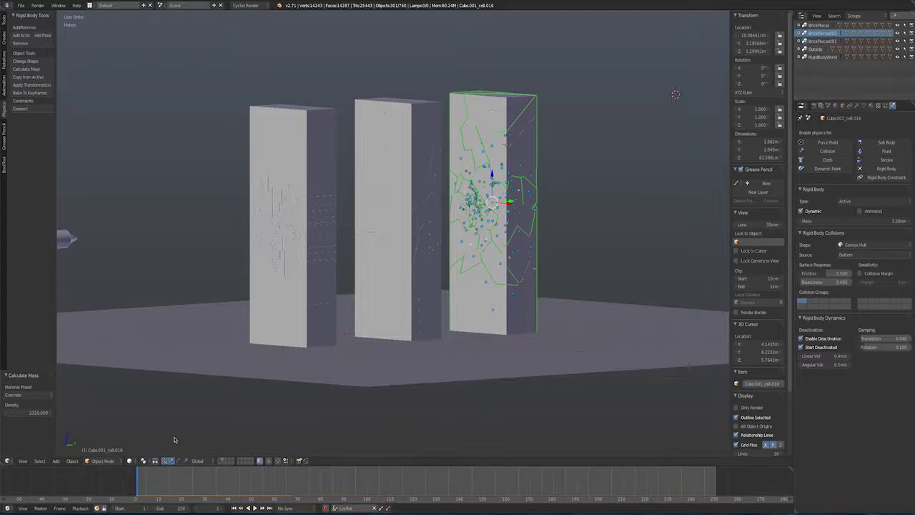
key(alt+a)
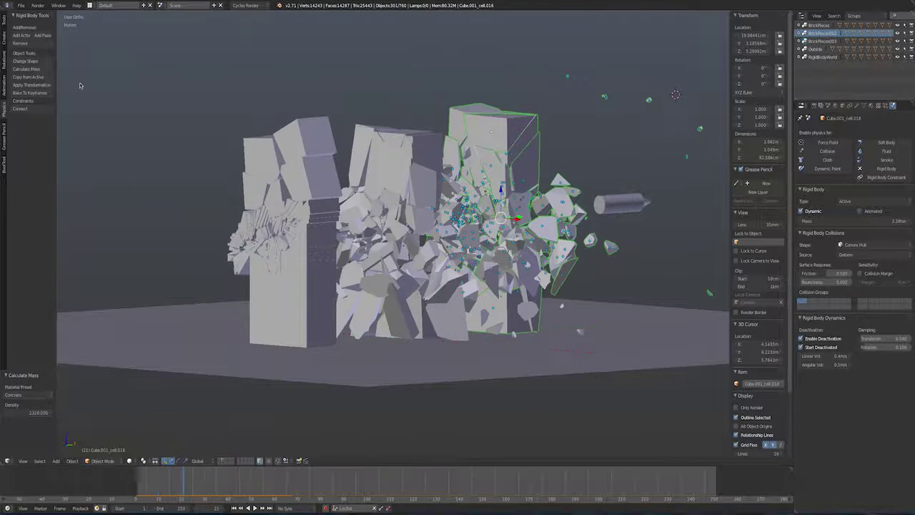
click(38, 5)
click(50, 15)
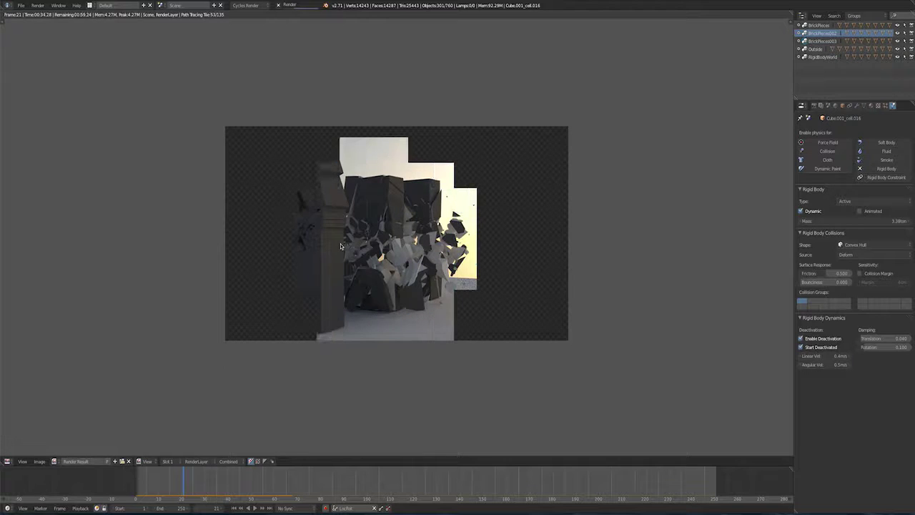
- Cancel the render and scrub ahead to frame 65 with the pillars in rubble
key(Escape)
key(Escape)
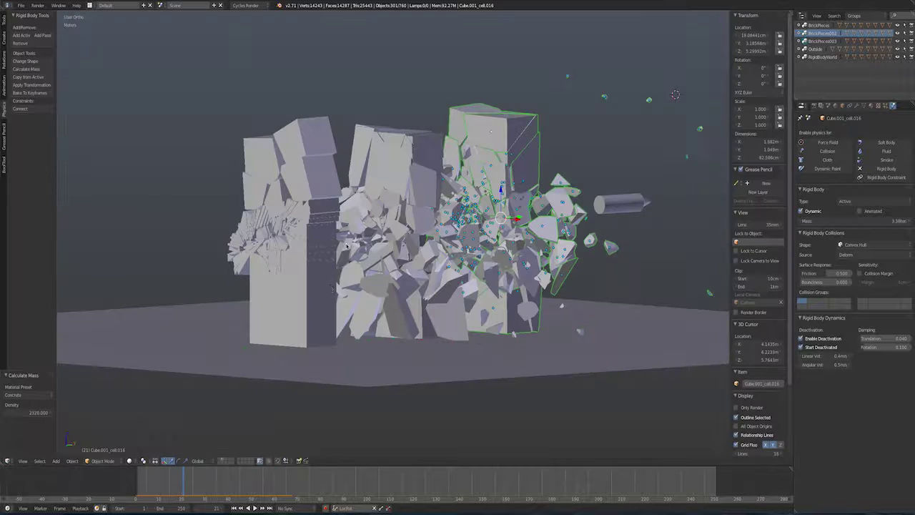
drag(201, 473, 286, 472)
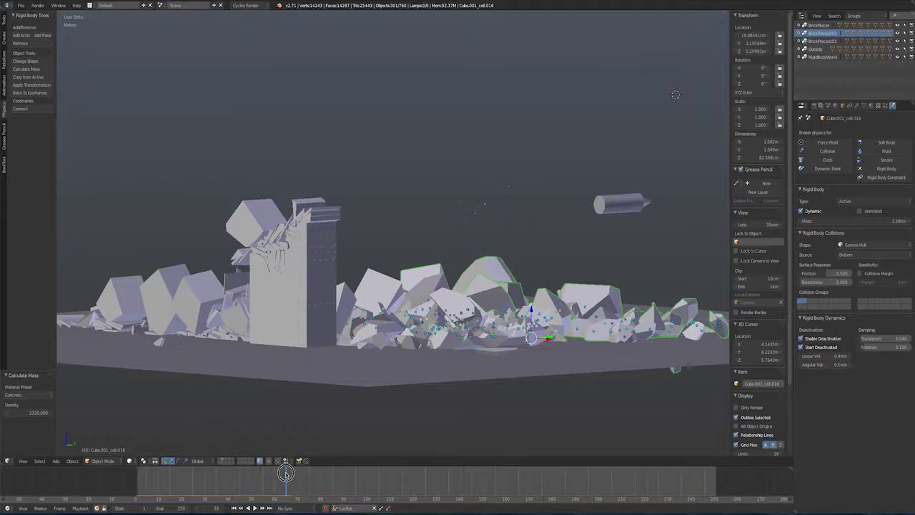
- Switch to camera view, select the cylinder, and step back to frame 20
key(KP_0)
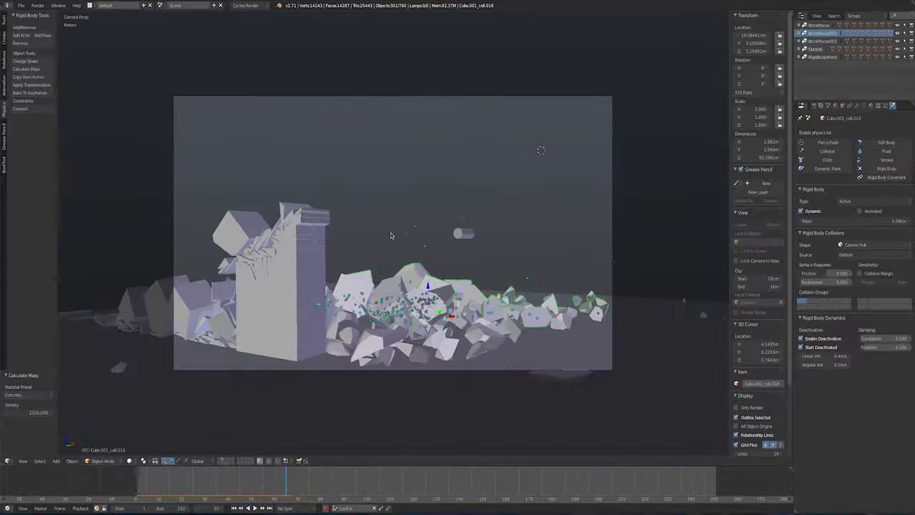
right_click(470, 234)
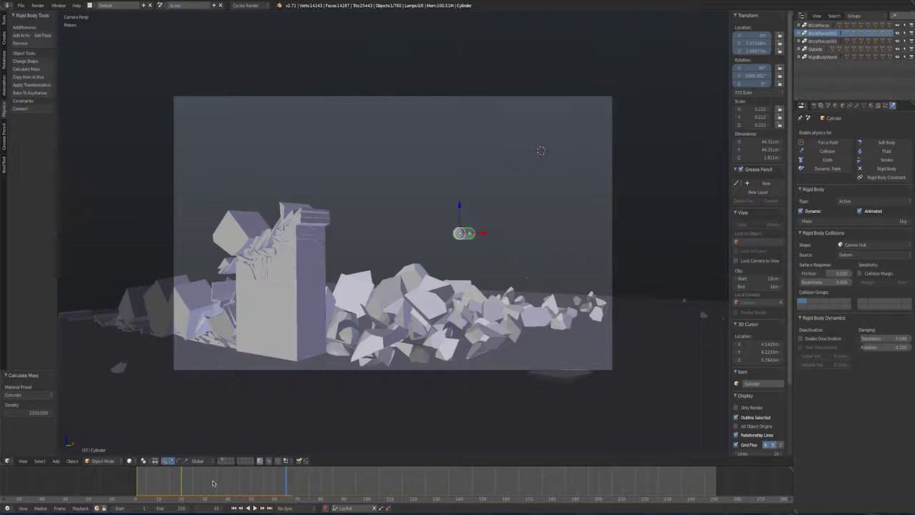
drag(212, 483, 181, 483)
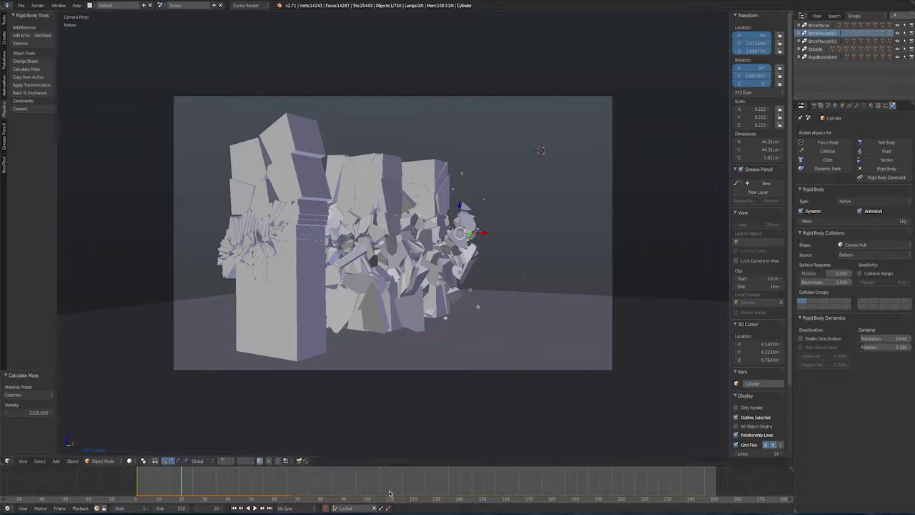
right_click(358, 508)
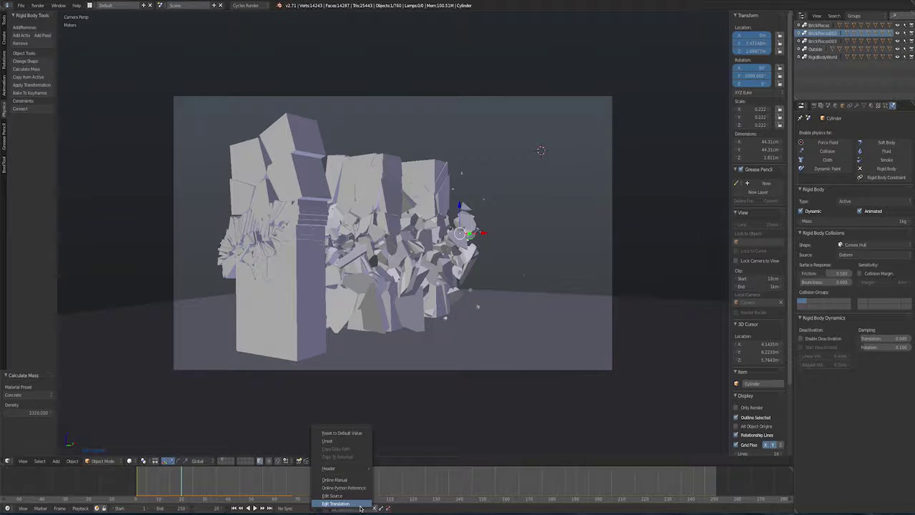
click(351, 449)
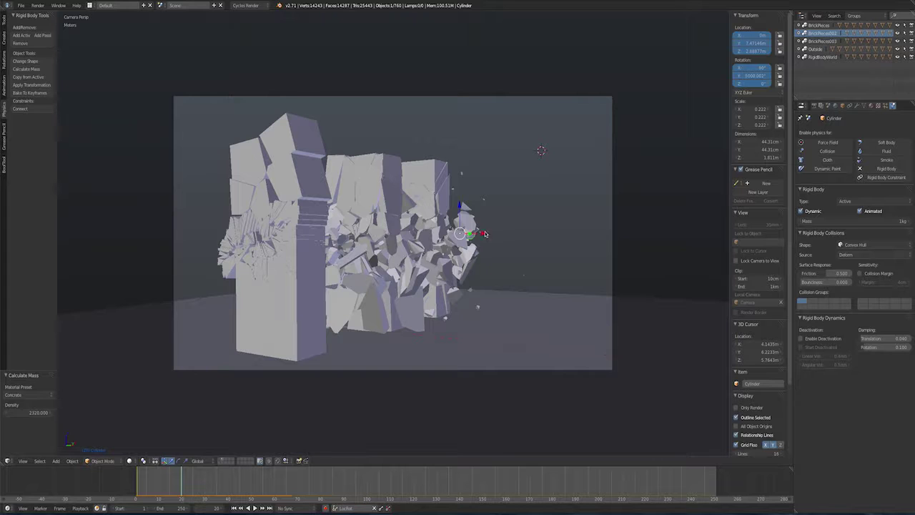
- Move the cylinder along Y and insert LocRot keyframes on it
key(g)
key(y)
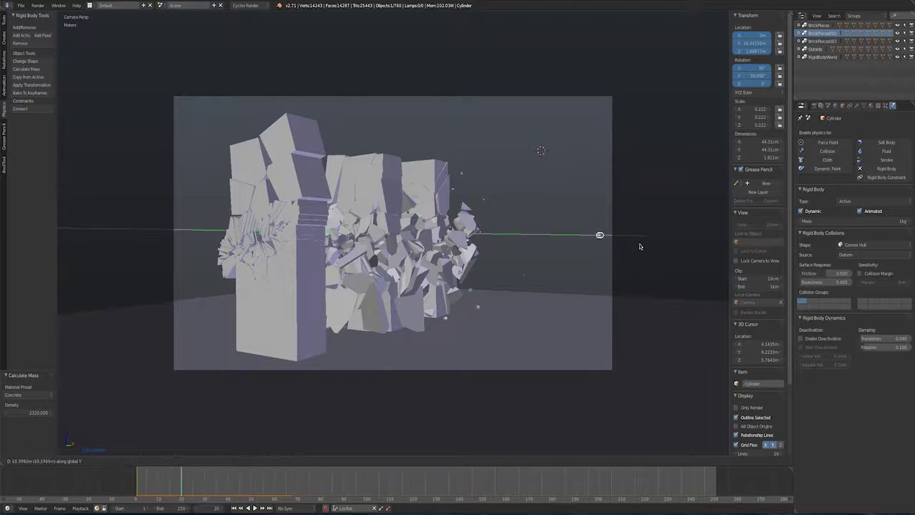
click(649, 246)
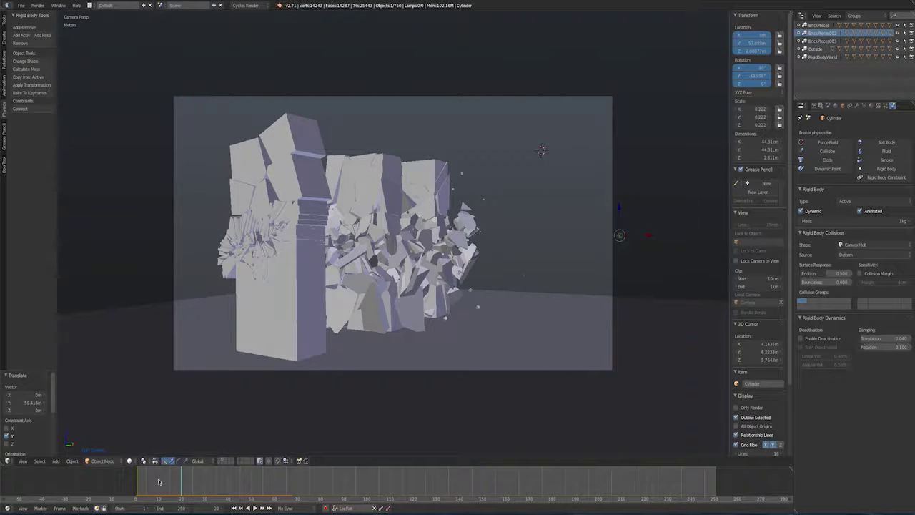
key(i)
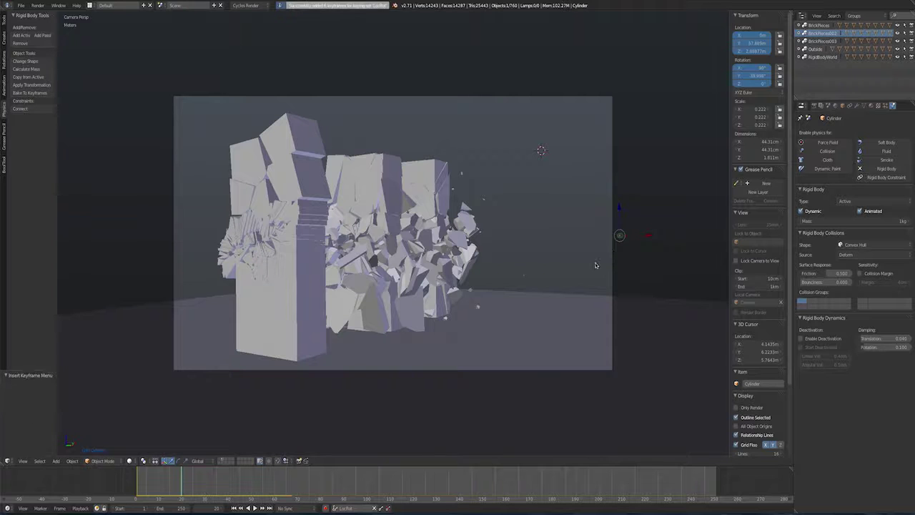
- Rewind and play the animation twice to preview the cylinder's impact
drag(165, 489, 138, 486)
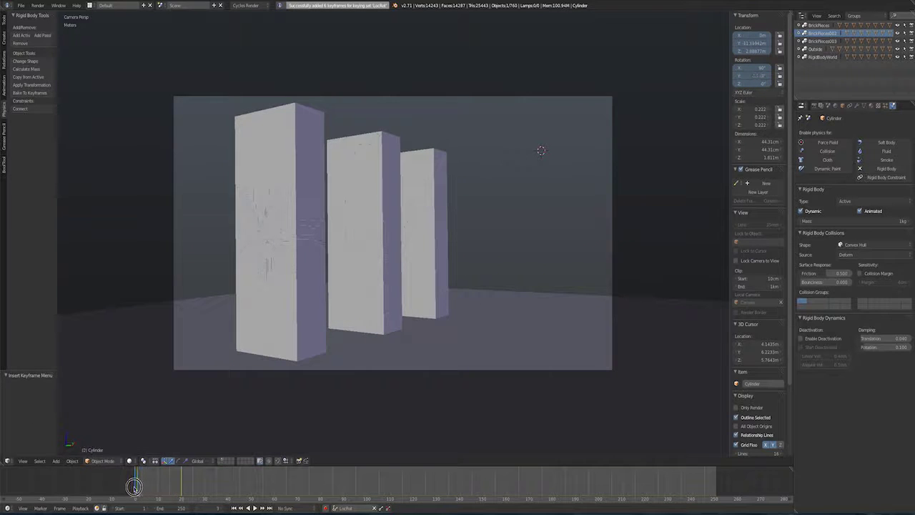
key(alt+a)
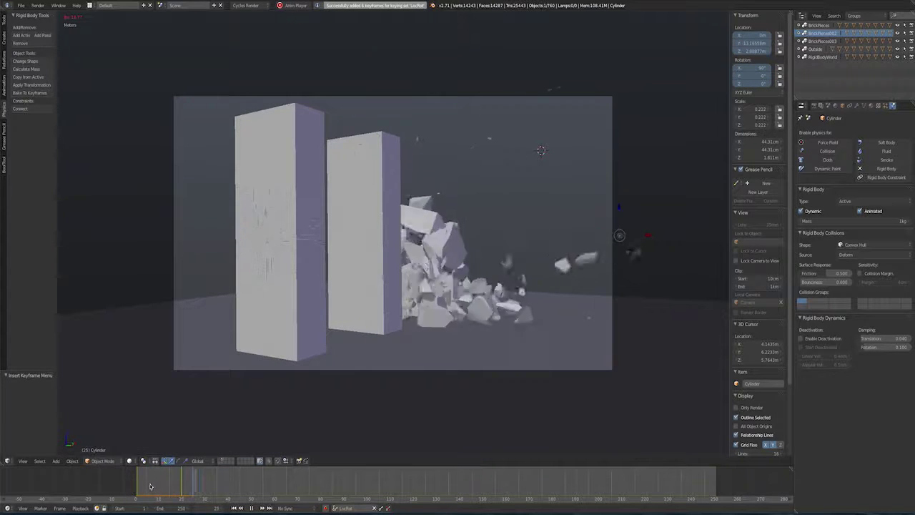
key(alt+a)
click(143, 483)
click(137, 482)
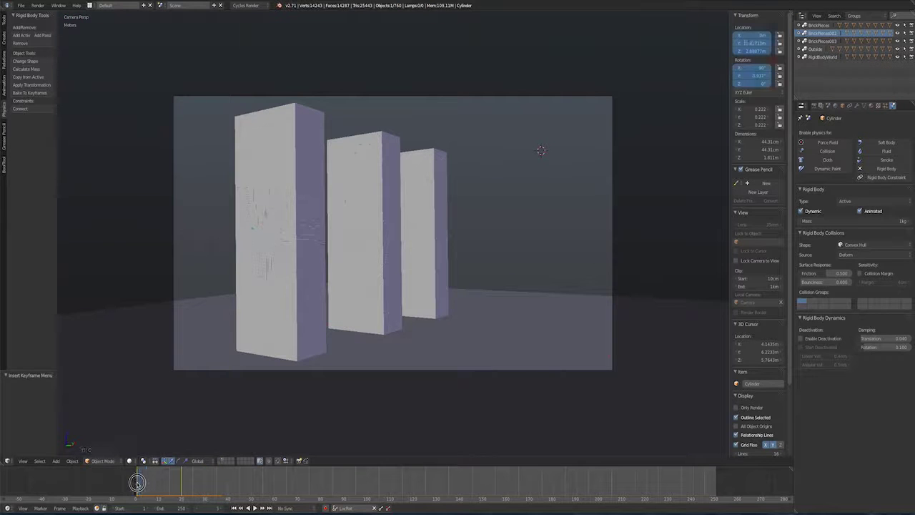
key(alt+a)
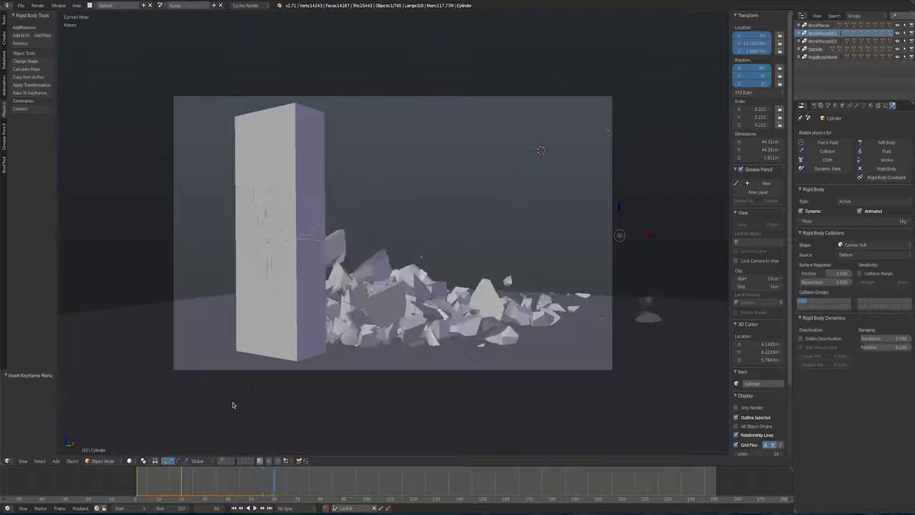
- Replay the shattering again and scrub to frame 20 where the third pillar breaks
click(139, 474)
key(alt+a)
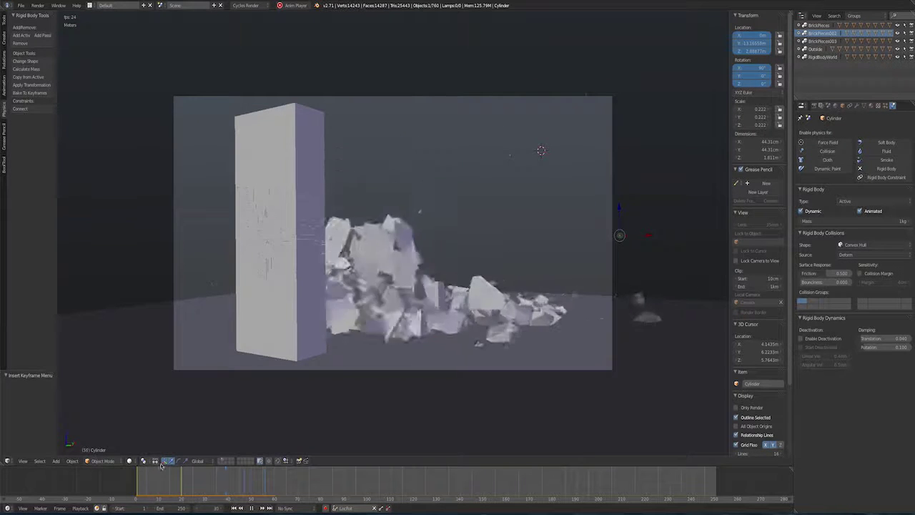
click(146, 476)
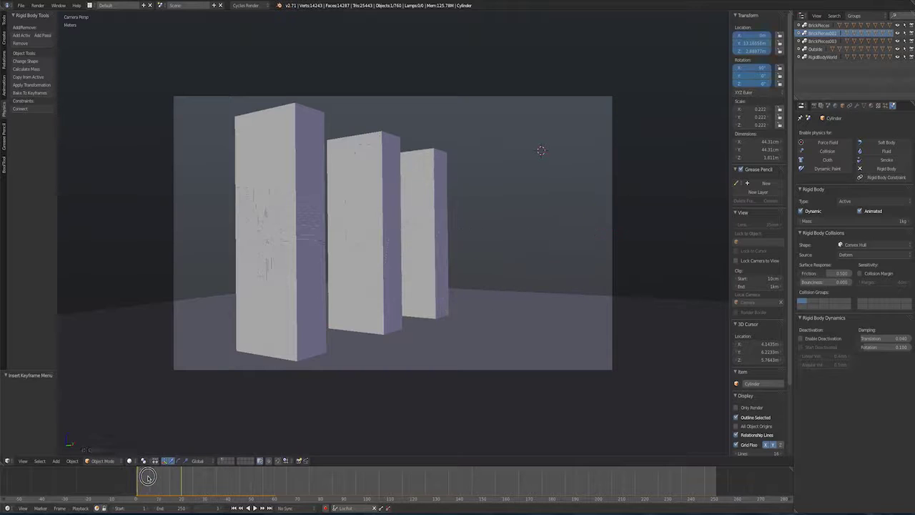
mouse_move(147, 476)
mouse_down()
mouse_move(163, 477)
mouse_move(148, 479)
mouse_up()
key(alt+a)
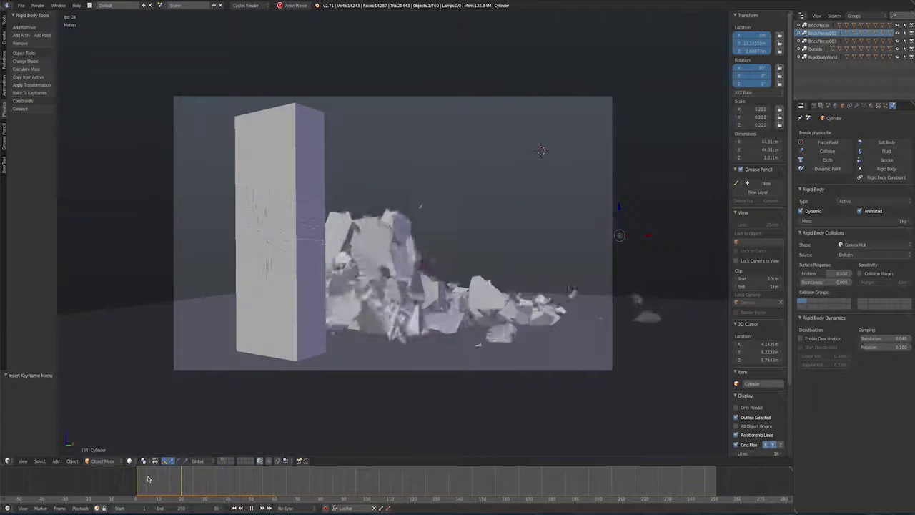
click(141, 479)
drag(139, 478, 182, 480)
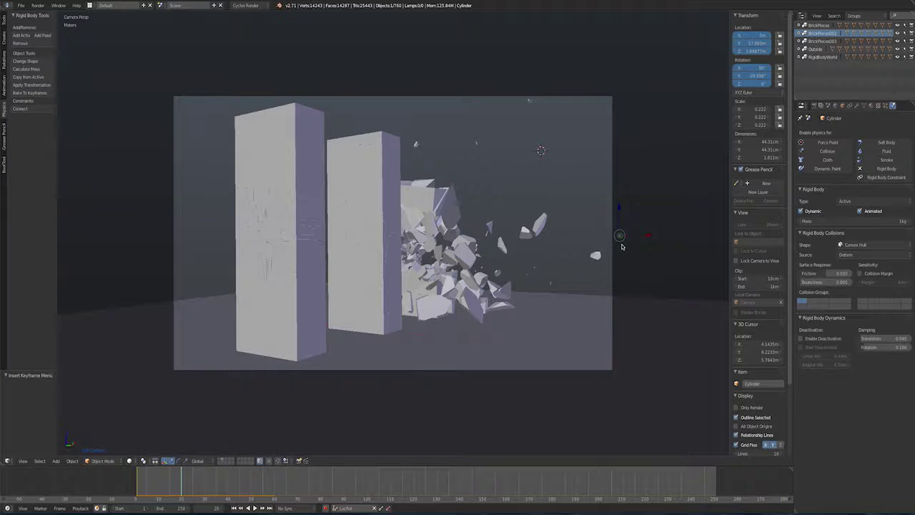
- Move the cylinder further along the Y axis
key(g)
key(y)
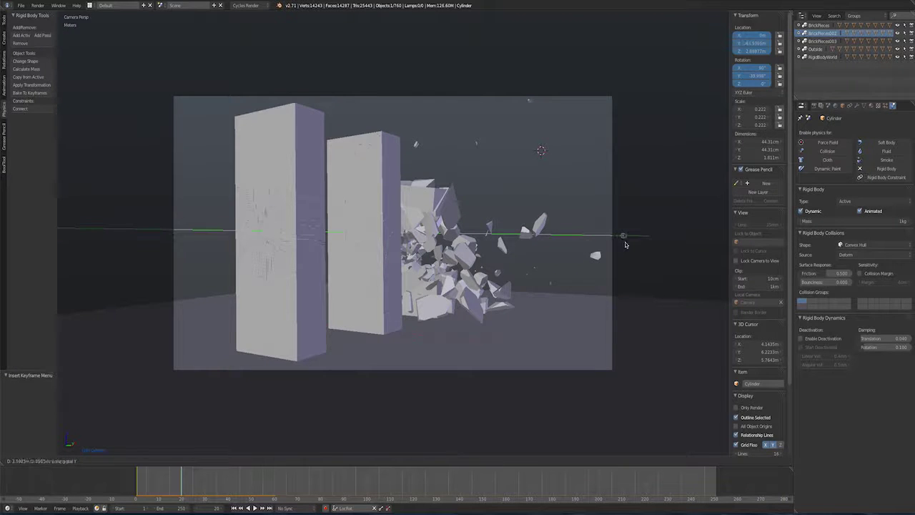
click(625, 244)
- Switch the Timeline to a Dope Sheet and box-select the cylinder's later keyframes
click(8, 508)
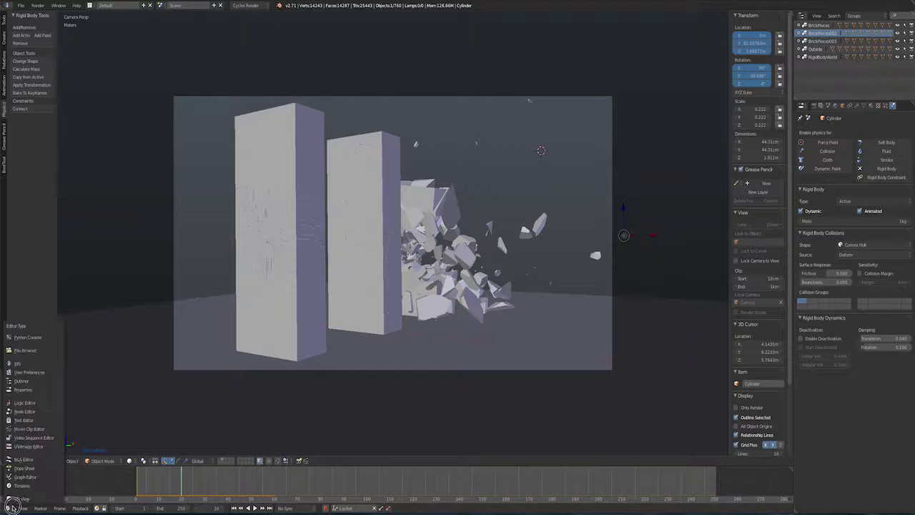
click(25, 469)
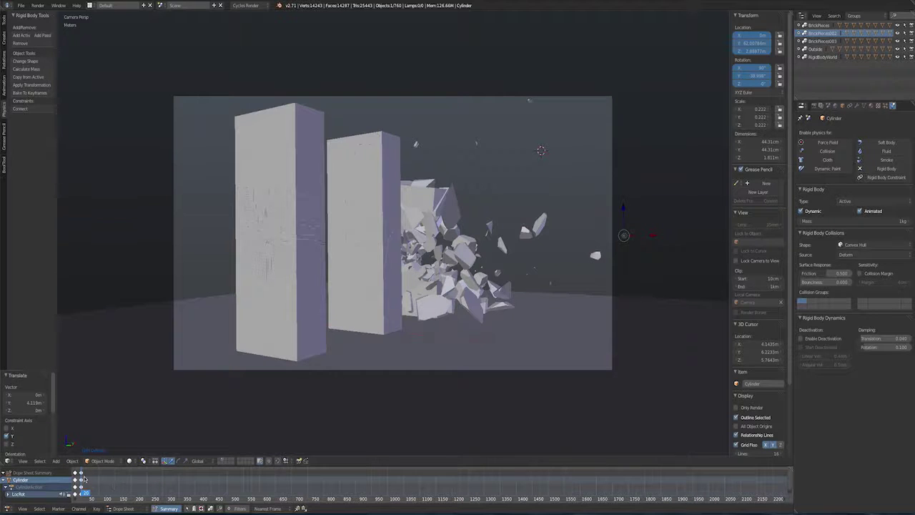
key(a)
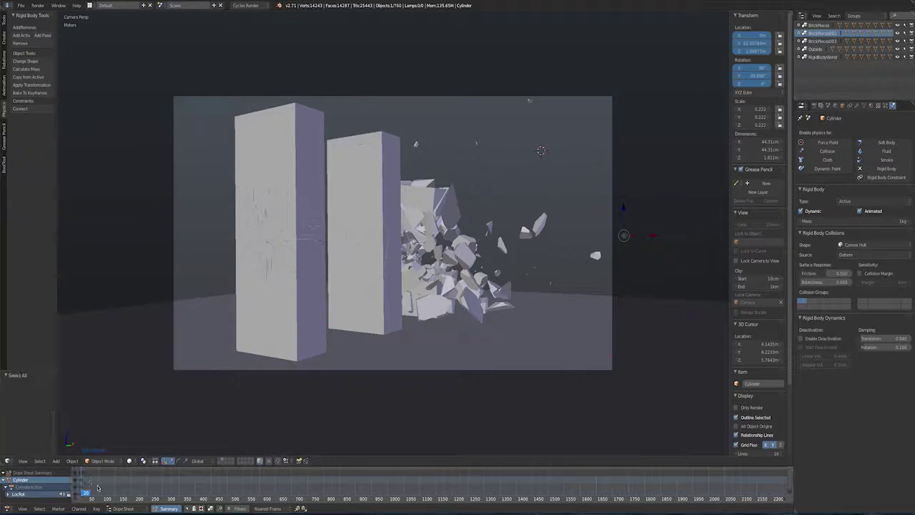
key(b)
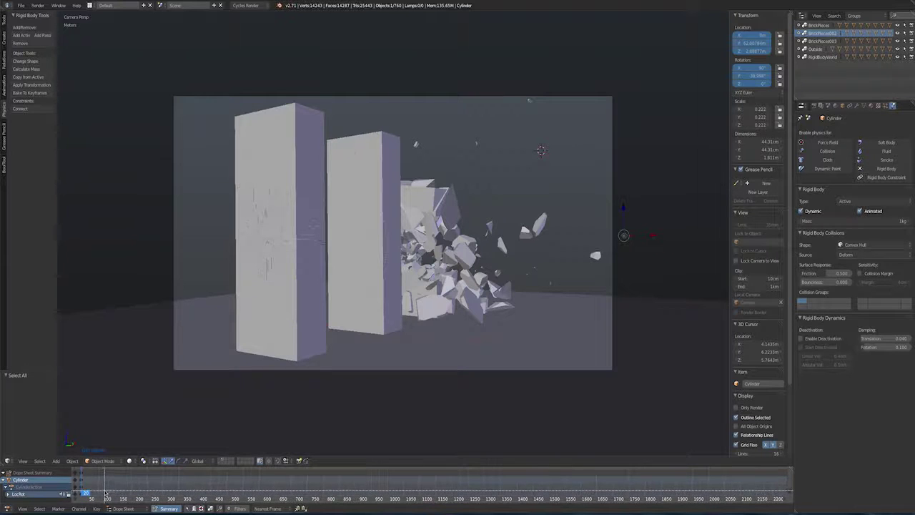
drag(80, 472, 93, 501)
- Shift the selected keyframes 33 frames later and rewind to frame 0
scroll(109, 486, down, 2)
scroll(108, 487, up, 2)
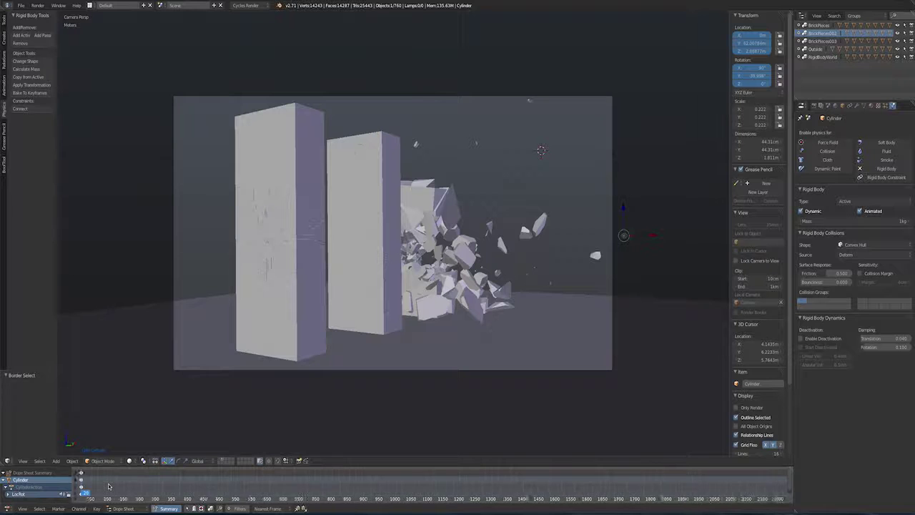
scroll(108, 486, down, 1)
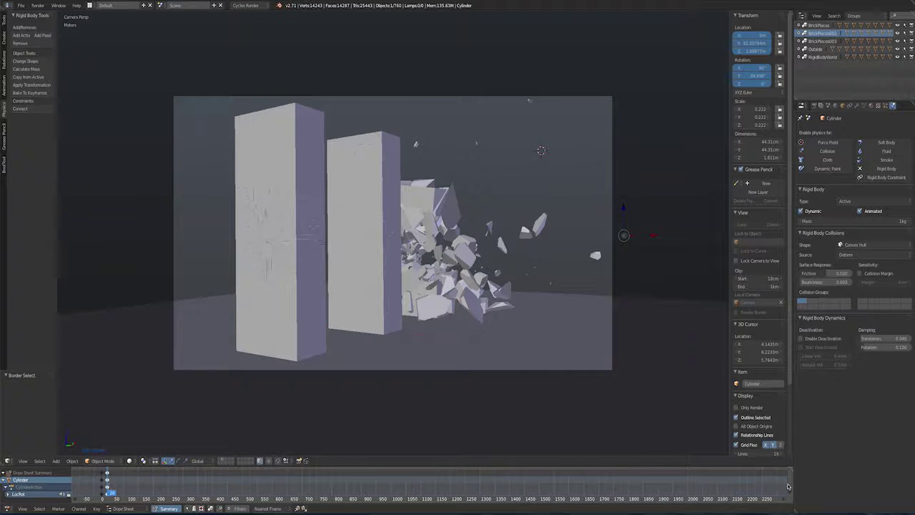
drag(789, 487, 790, 492)
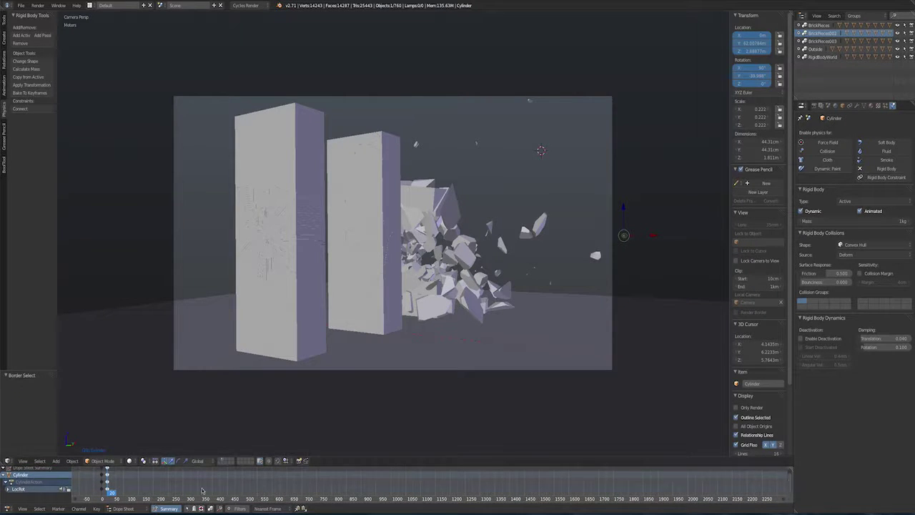
drag(108, 477, 113, 475)
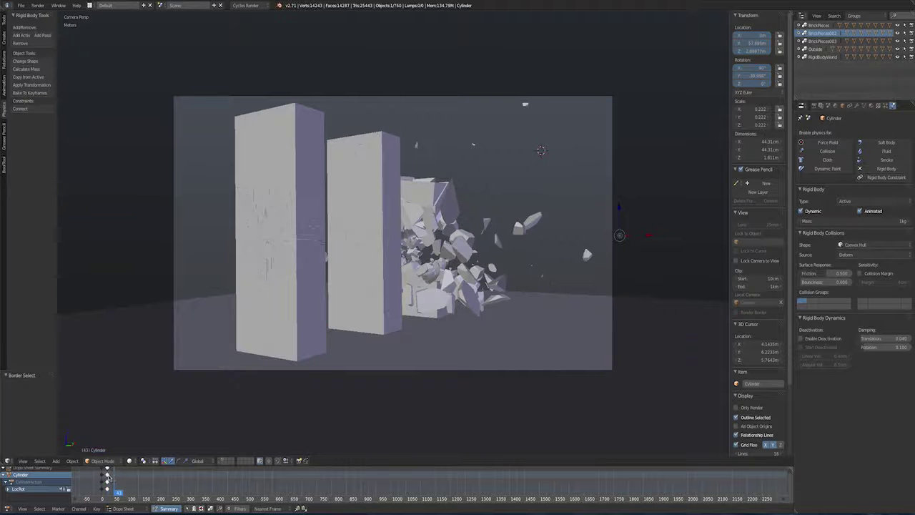
key(g)
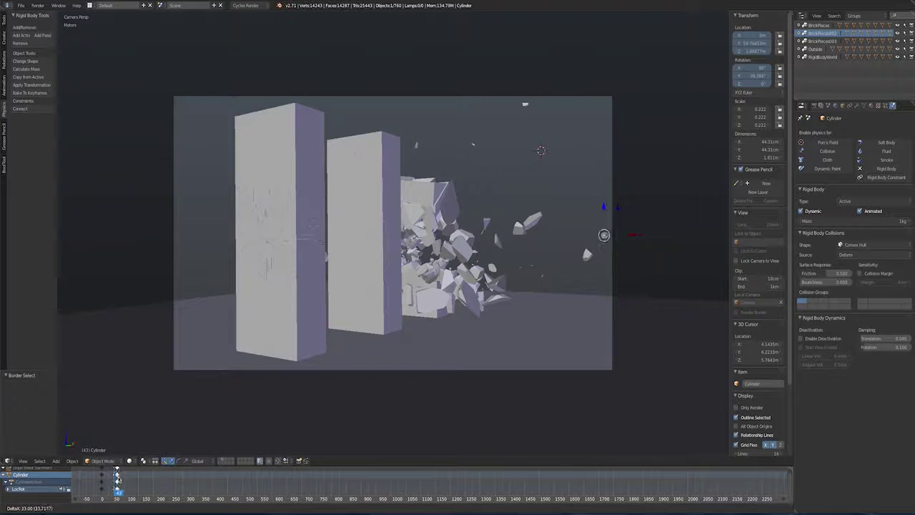
click(119, 478)
drag(118, 492, 104, 492)
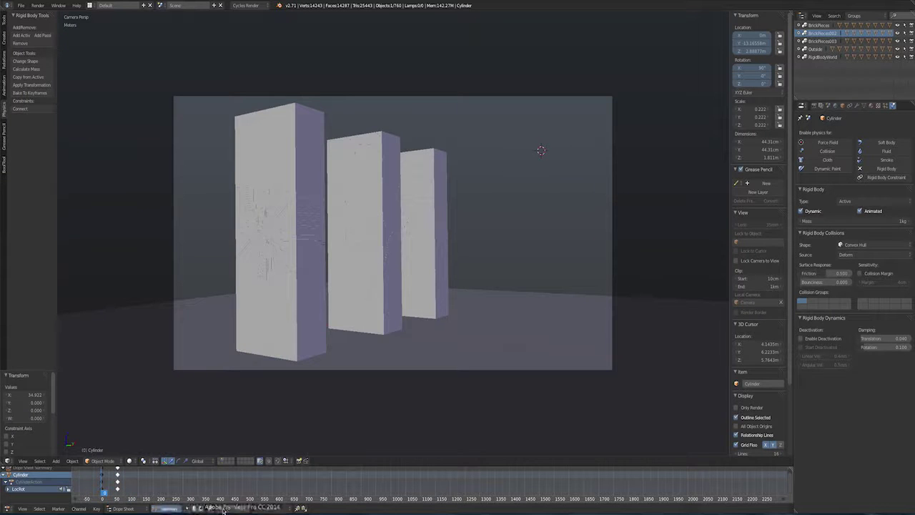
- Restore the Timeline, preview the retimed impact, rewind to frame 18, and show Render settings
click(22, 506)
click(22, 485)
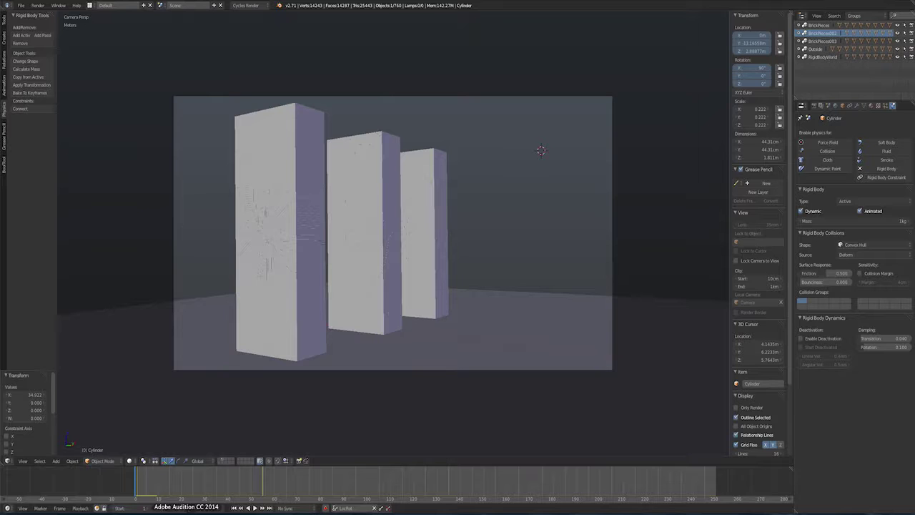
click(255, 508)
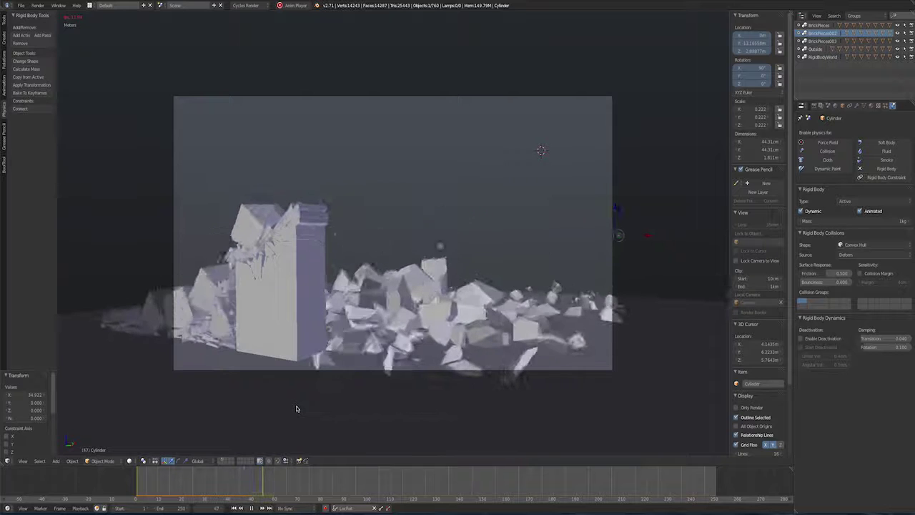
key(alt+a)
drag(283, 472, 189, 468)
click(816, 106)
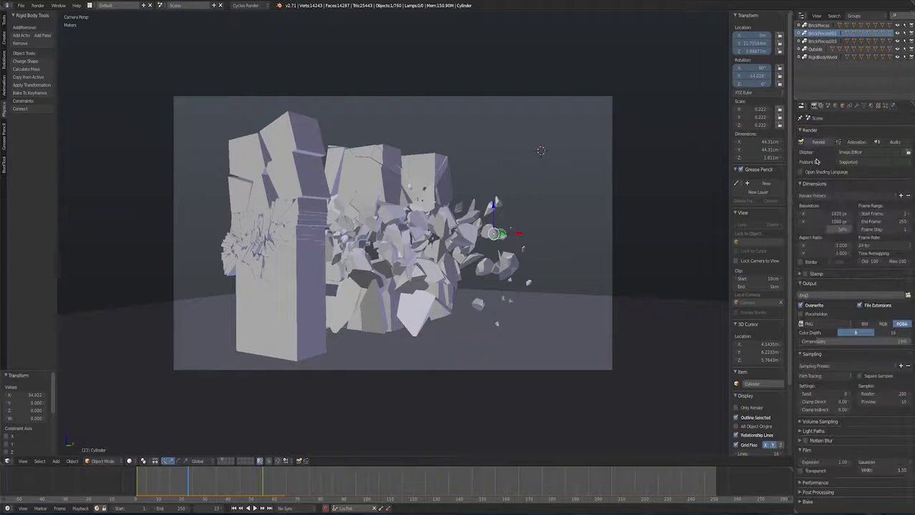
- Enable Motion Blur and set the render End Frame to 55
click(806, 441)
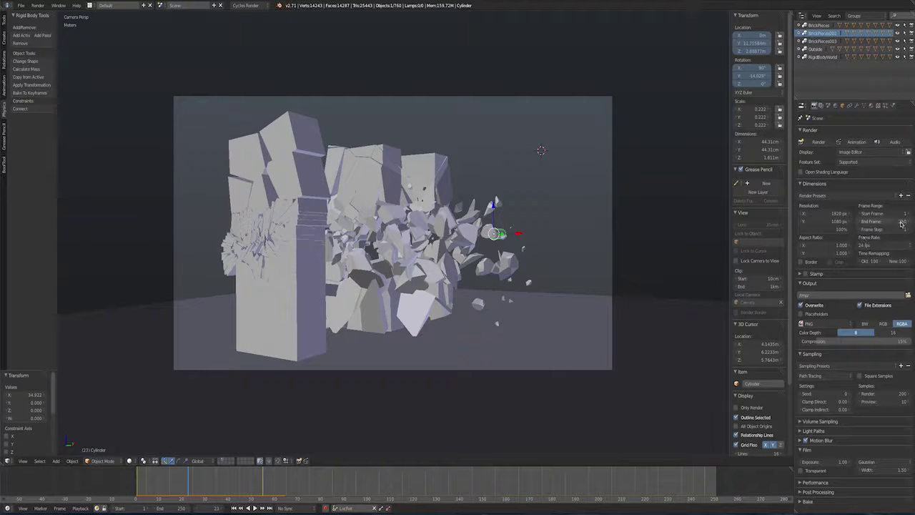
click(253, 486)
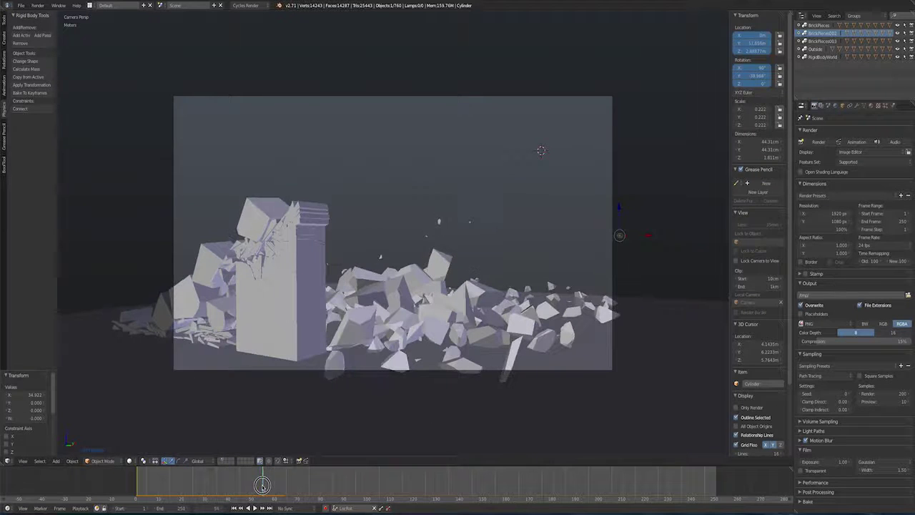
click(887, 221)
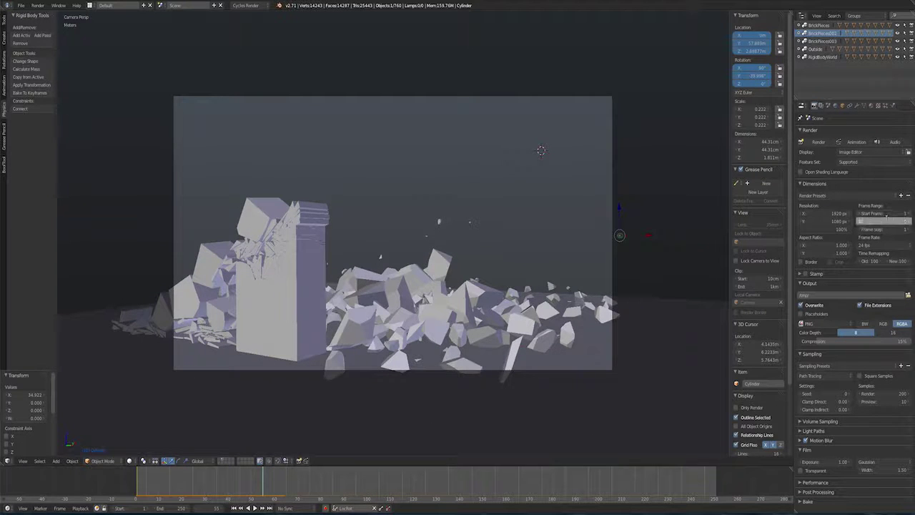
text(55)
key(Return)
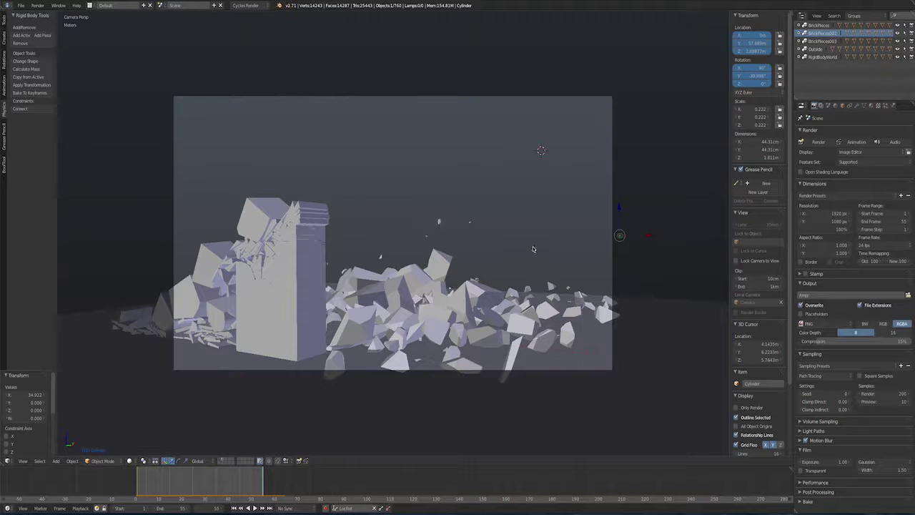